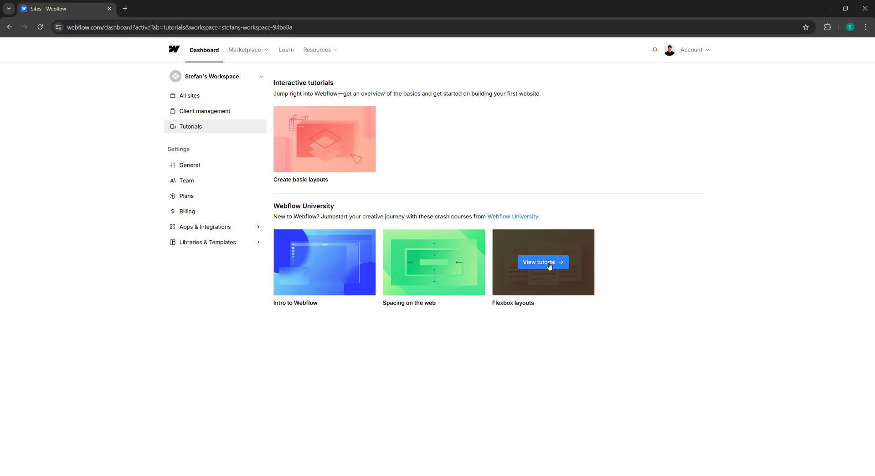
Step: Open the Flexbox layouts tutorial and read the introduction of the Flexbox help article
click(549, 268)
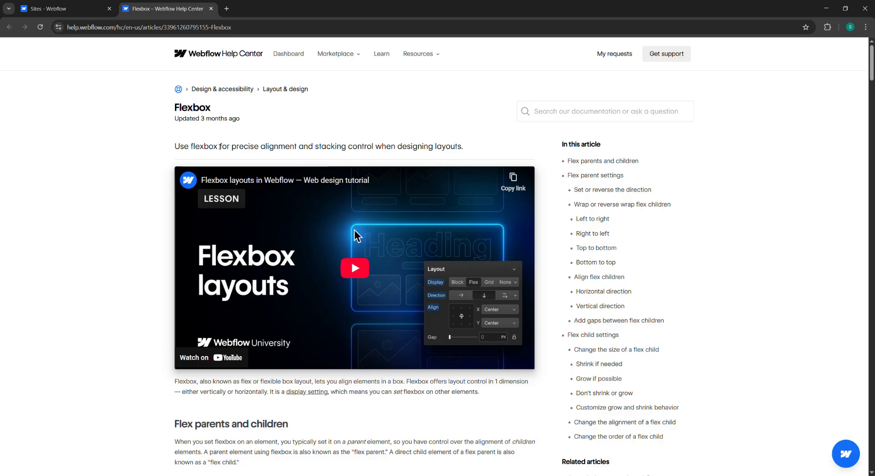
scroll(246, 122, down, 1)
scroll(246, 122, down, 2)
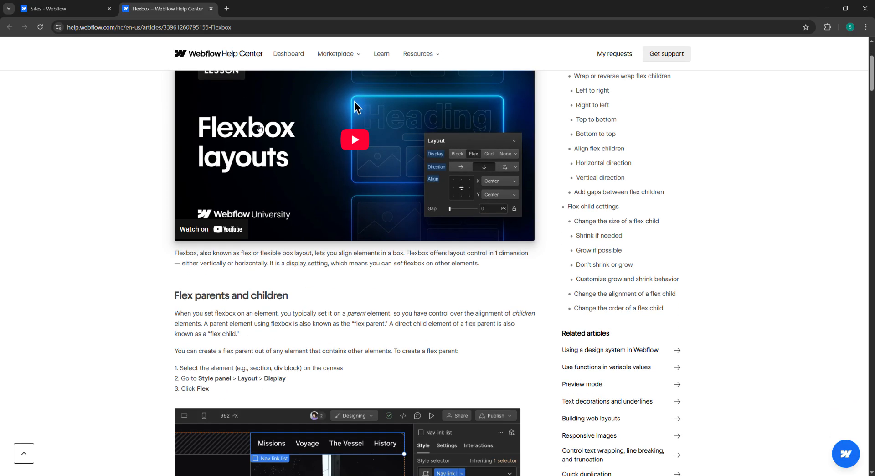
scroll(267, 129, up, 3)
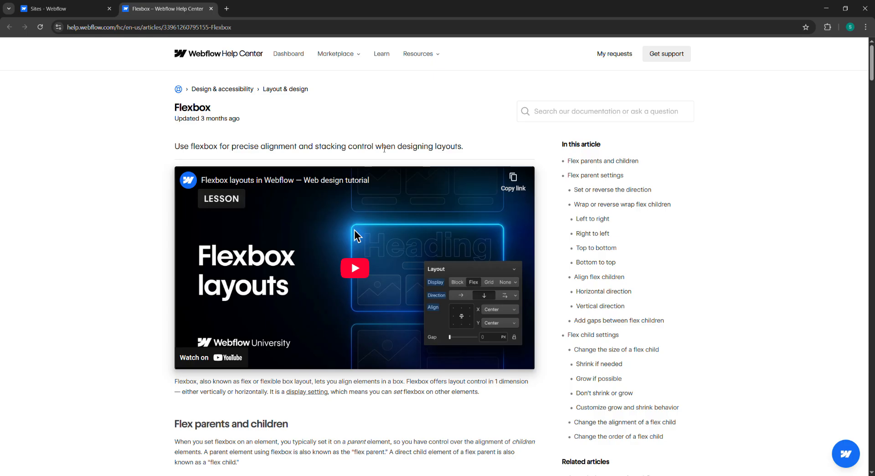
scroll(393, 152, down, 4)
scroll(335, 152, up, 4)
drag(174, 120, 257, 122)
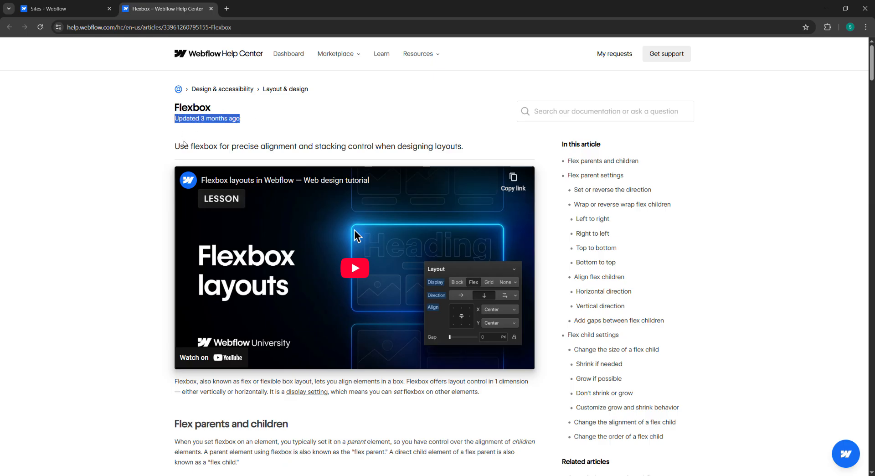
click(185, 142)
scroll(237, 137, down, 1)
scroll(249, 145, down, 5)
scroll(248, 145, up, 6)
drag(175, 146, 218, 146)
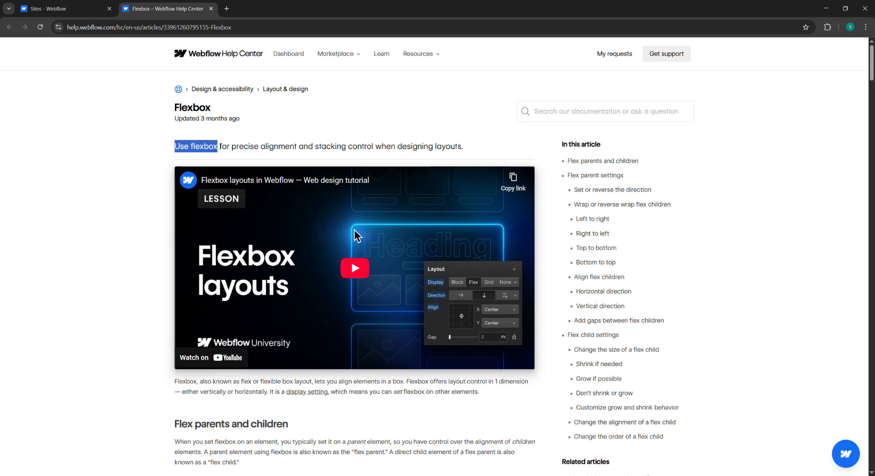
click(258, 146)
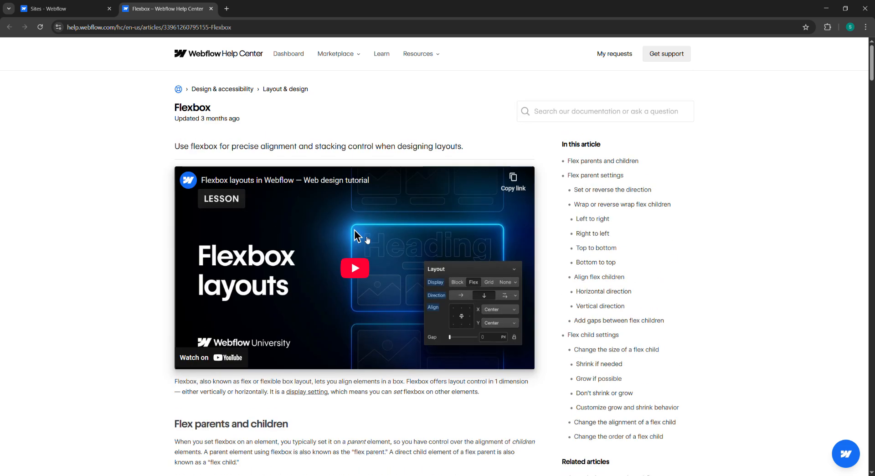
Step: Read the article's section on flex parents and children and how to create a flex parent
scroll(344, 197, down, 2)
scroll(335, 191, up, 2)
scroll(458, 156, down, 1)
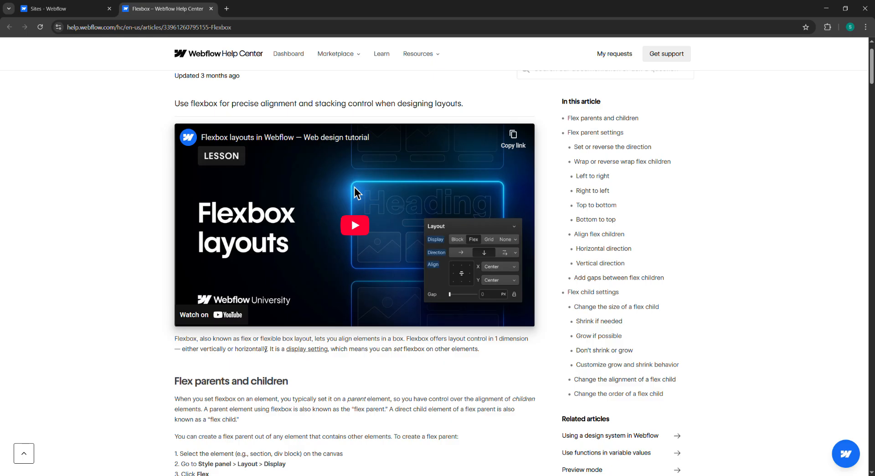
scroll(374, 348, down, 1)
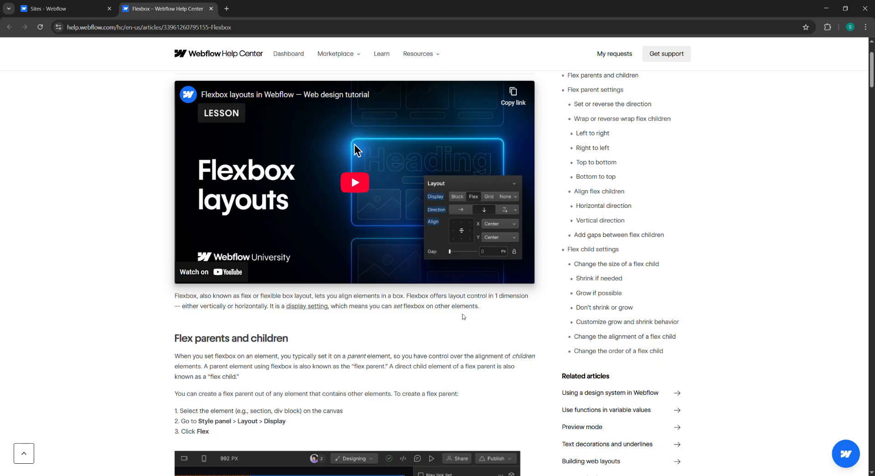
scroll(387, 324, down, 2)
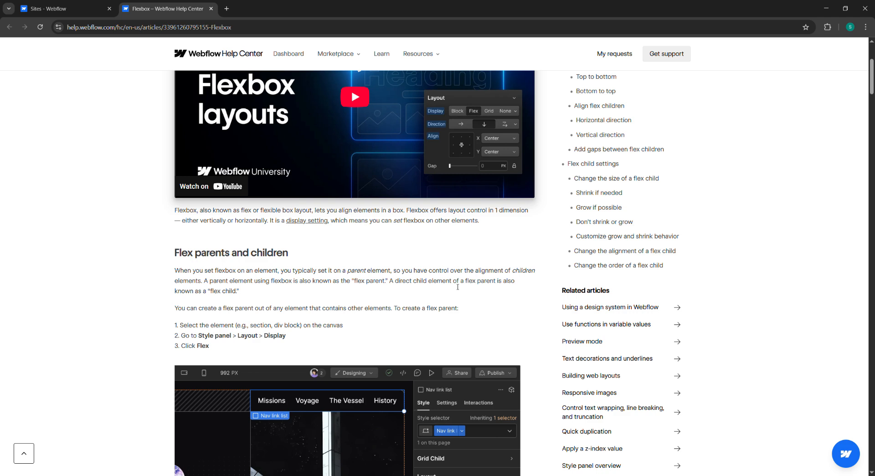
scroll(457, 286, down, 1)
double_click(356, 228)
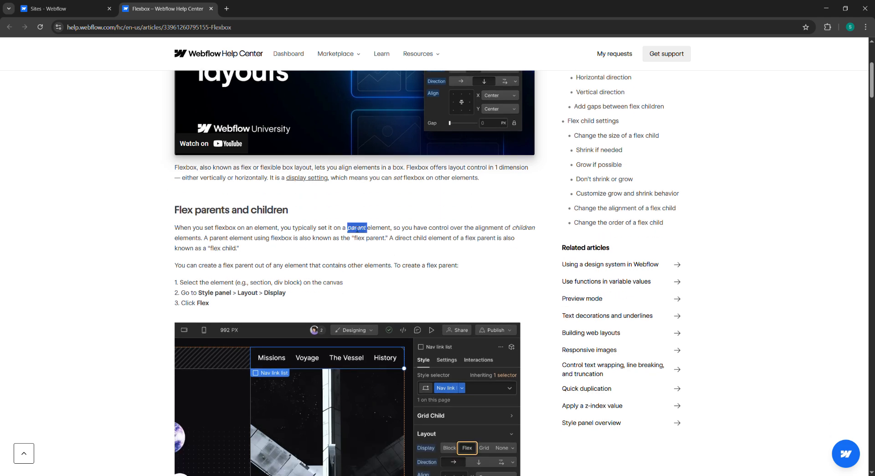
double_click(528, 232)
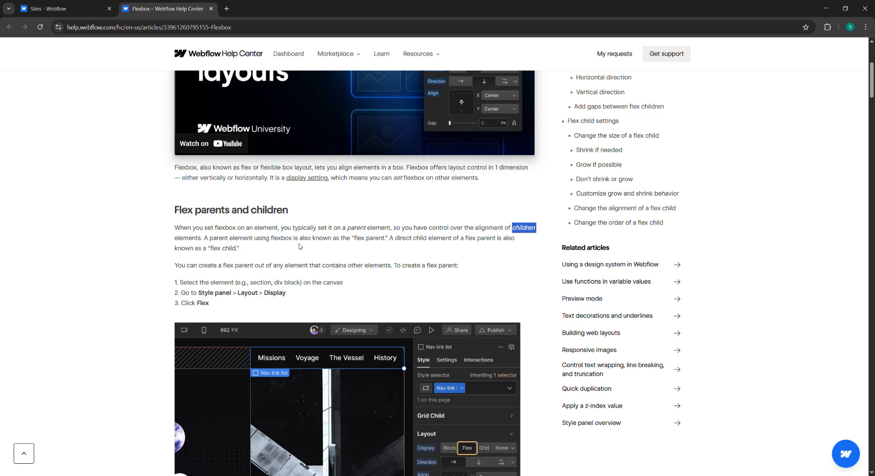
scroll(316, 258, down, 2)
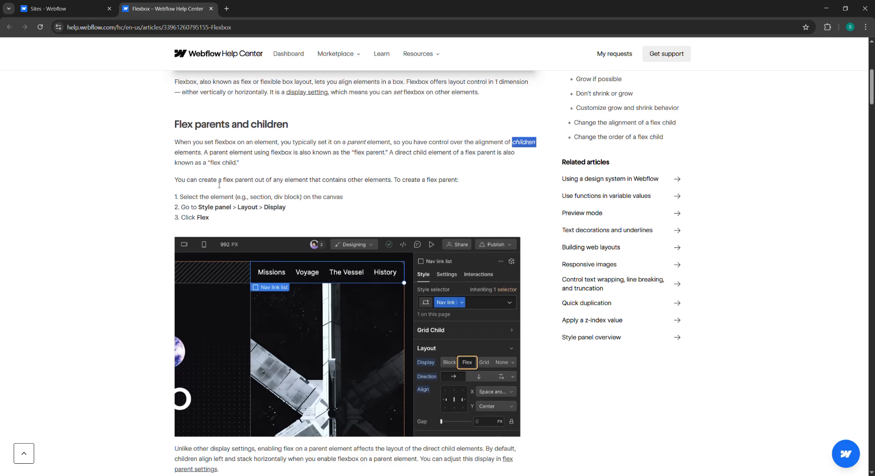
click(292, 170)
scroll(292, 169, down, 1)
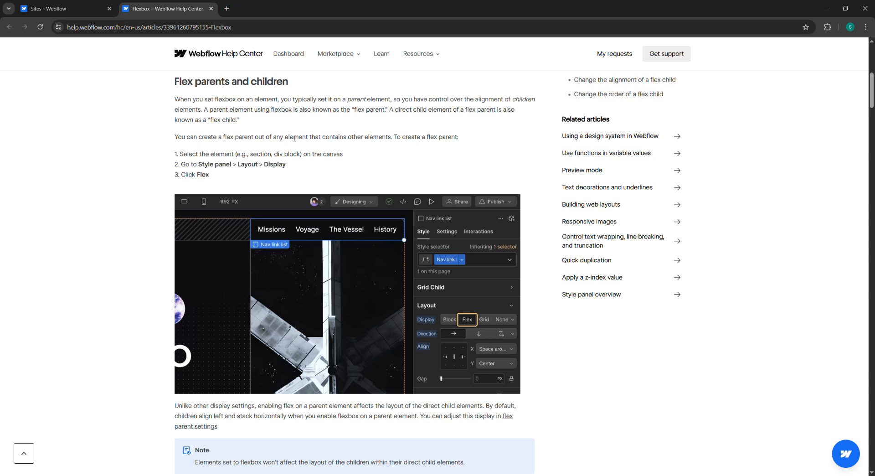
Step: Open the Webflow sites dashboard in a new browser tab
click(227, 8)
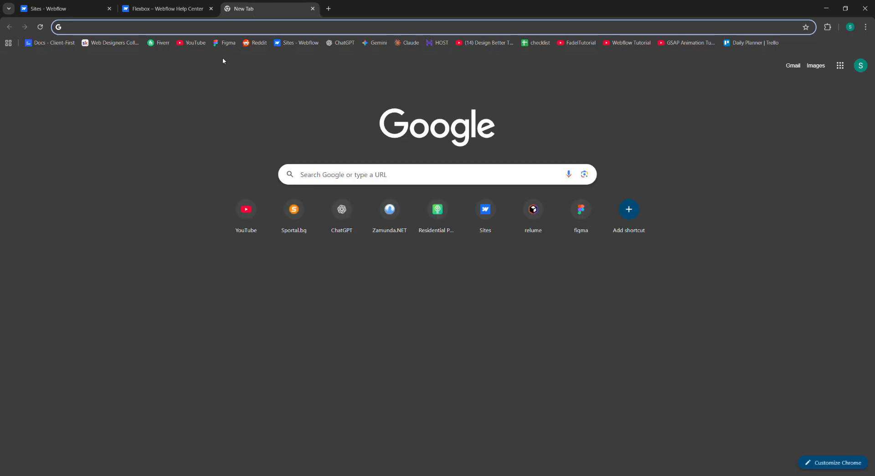
click(313, 9)
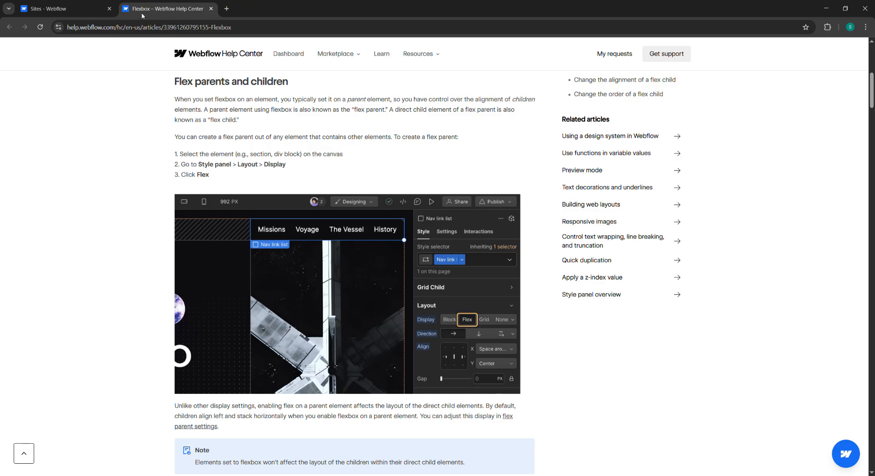
click(222, 9)
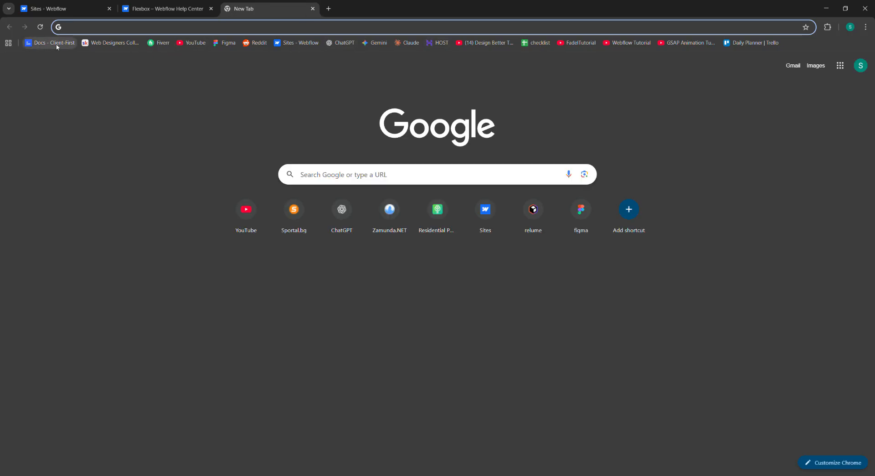
click(298, 42)
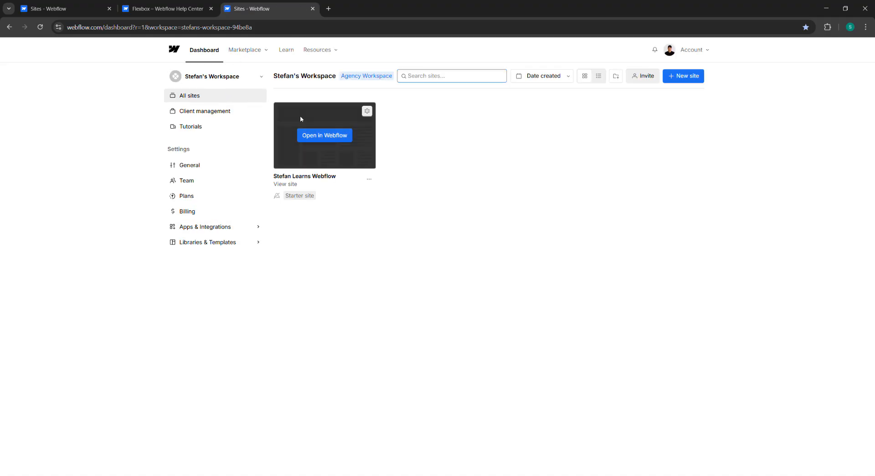
Step: Create a new site whose name ends in Learning Flexbox, and opt out of the beta usage review
click(681, 76)
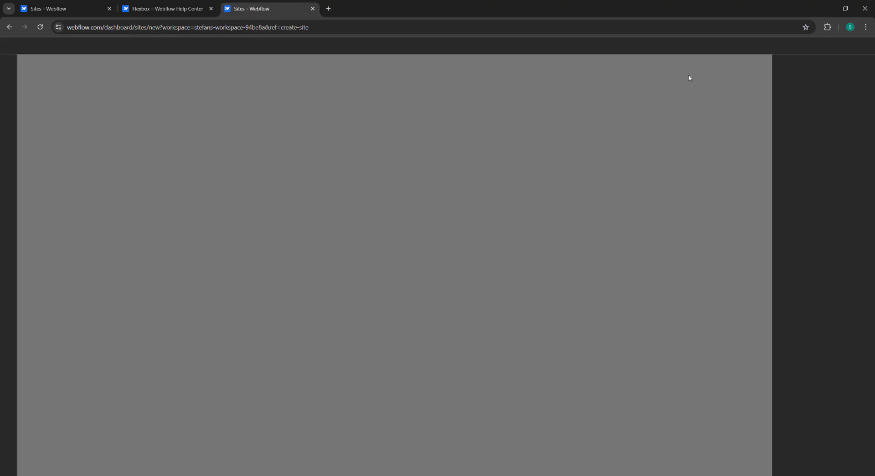
click(570, 252)
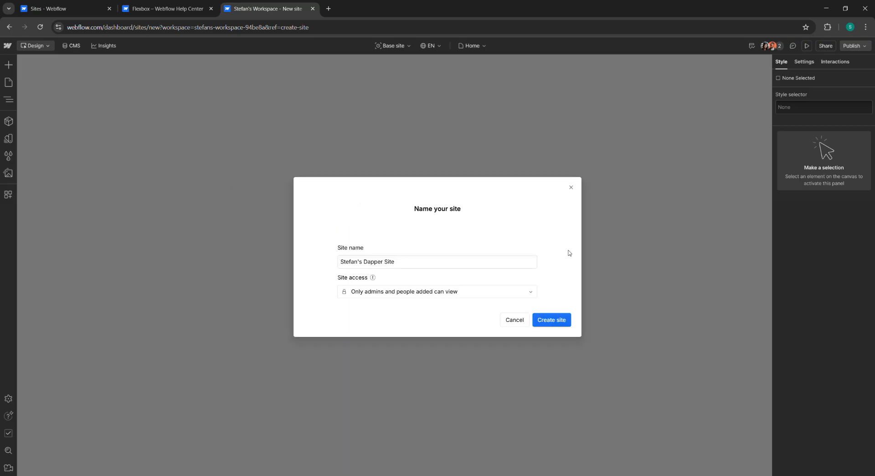
drag(414, 268, 364, 263)
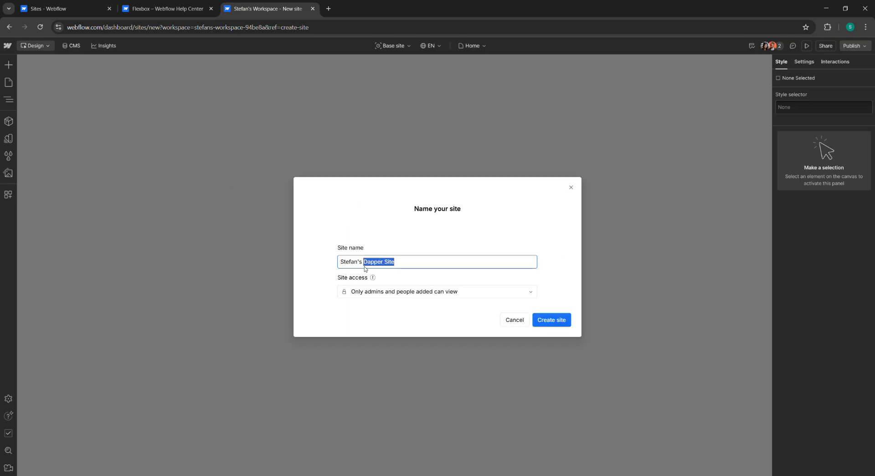
text(Learning Flexbox)
click(552, 320)
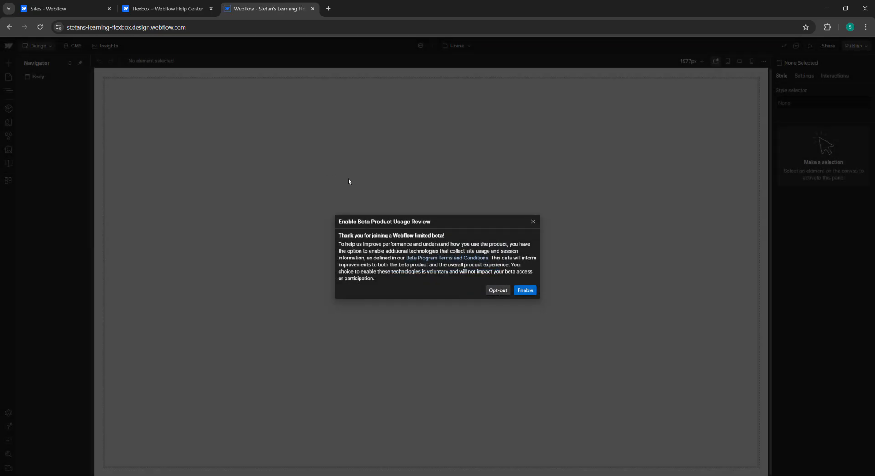
click(499, 290)
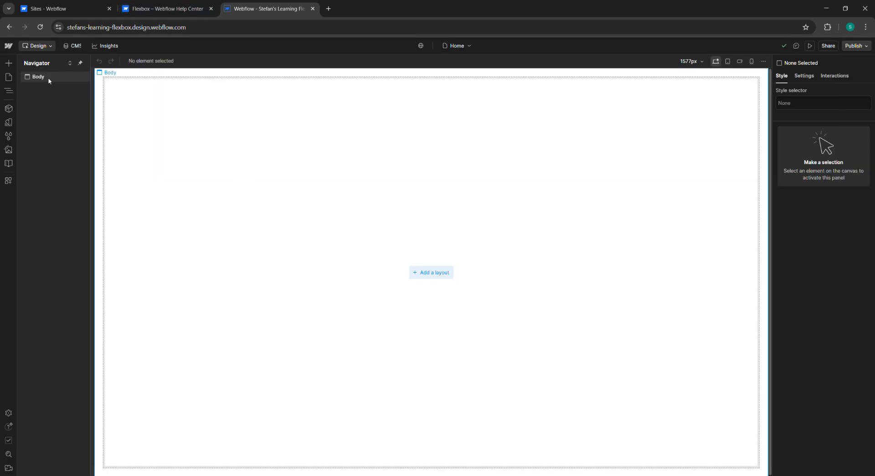
Step: Add a Section element to the page body
click(8, 63)
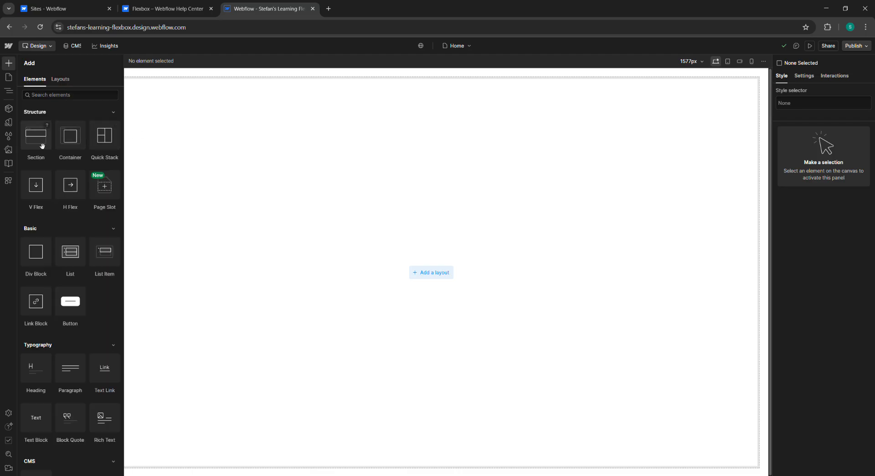
drag(42, 144, 268, 91)
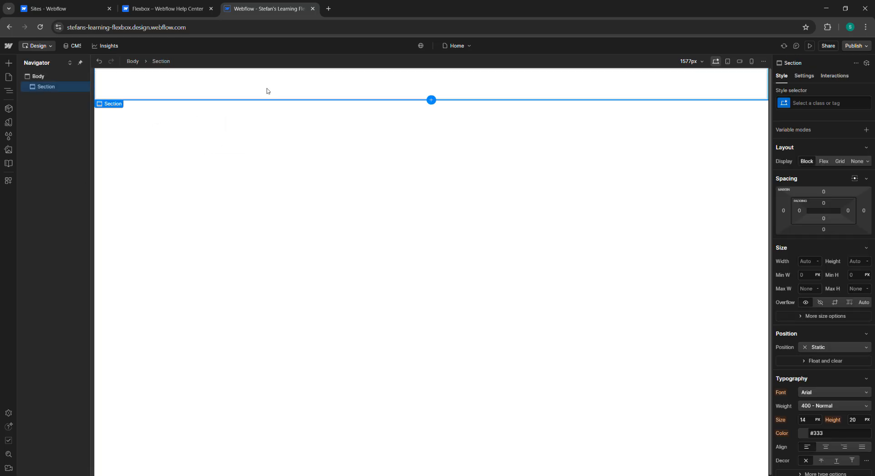
Step: Set the section's display to Flex, following the help article's instructions
click(148, 2)
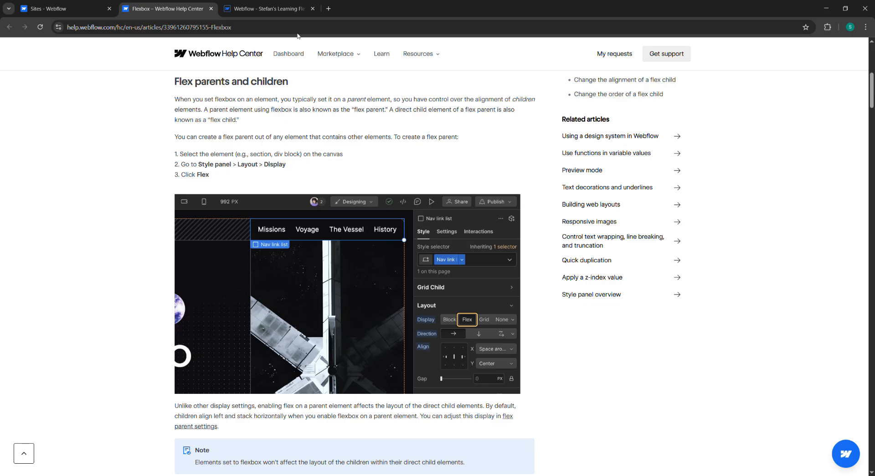
click(293, 6)
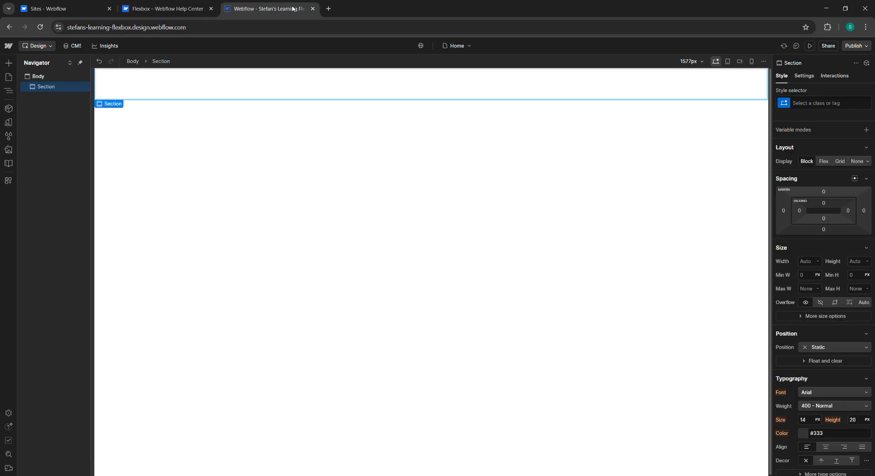
click(825, 161)
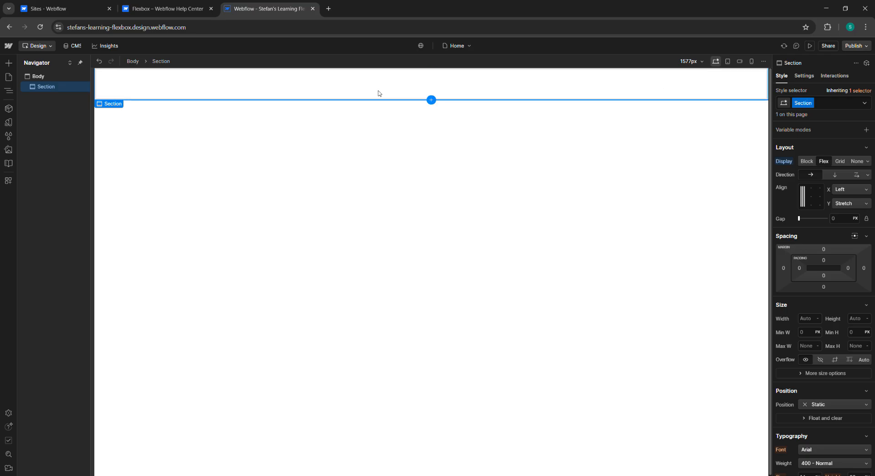
Step: Read the article's flex parent settings section covering direction, wrap, align and gap
click(206, 10)
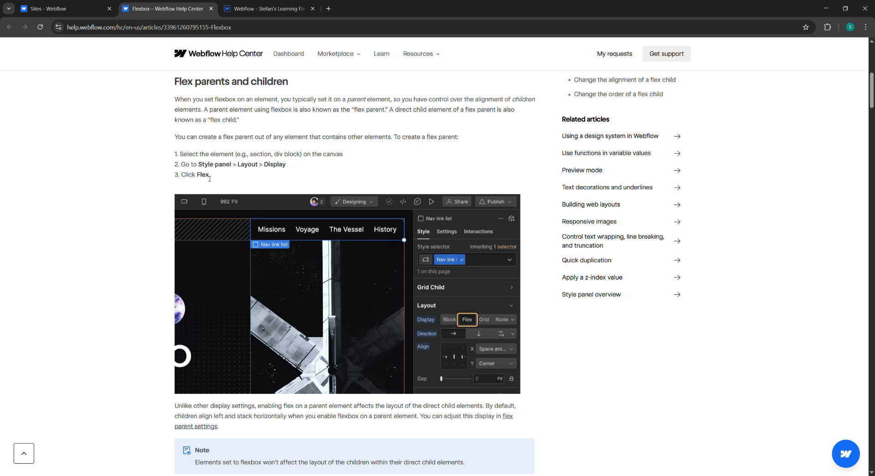
scroll(297, 181, down, 2)
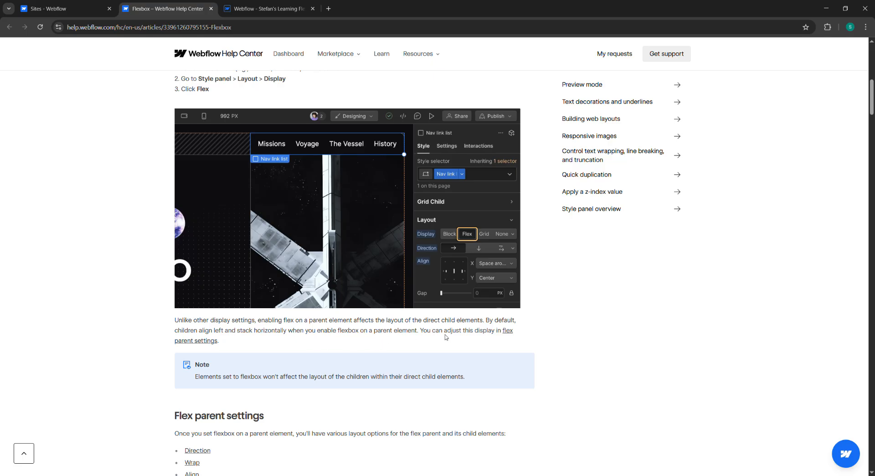
click(269, 9)
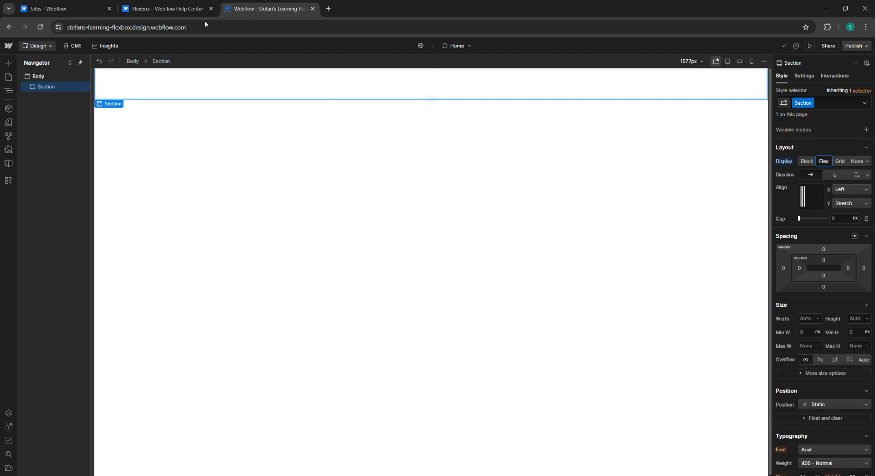
click(177, 9)
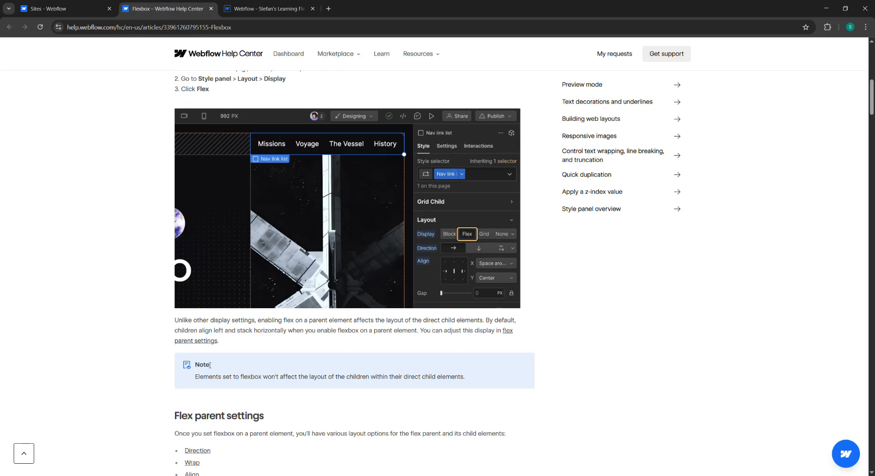
scroll(221, 357, down, 1)
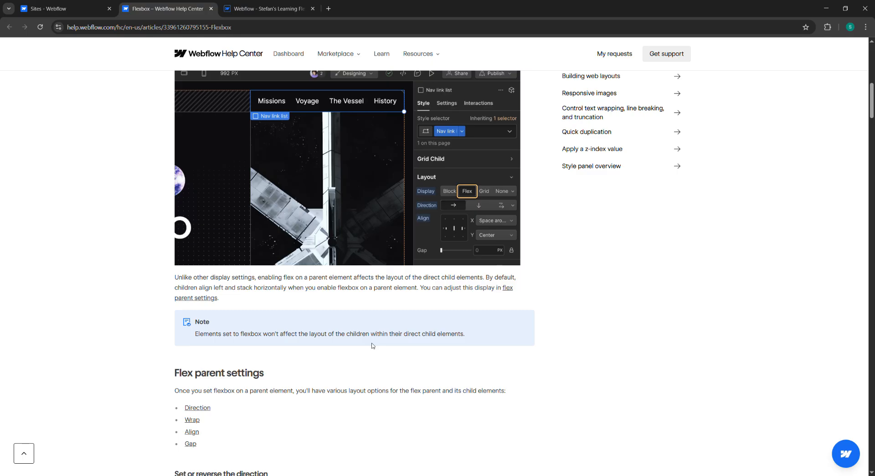
scroll(372, 346, down, 1)
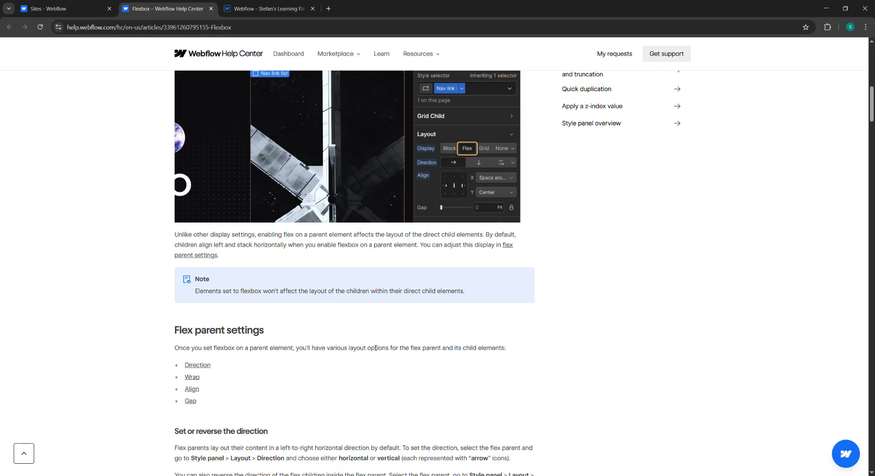
scroll(301, 322, down, 1)
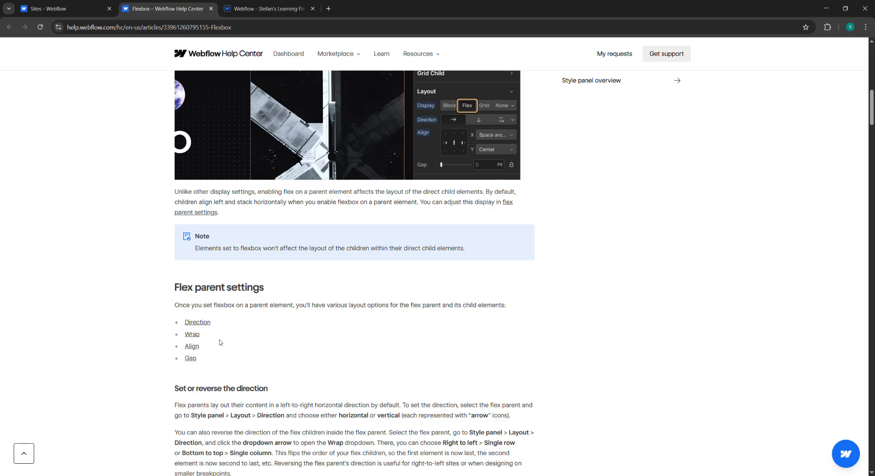
click(264, 6)
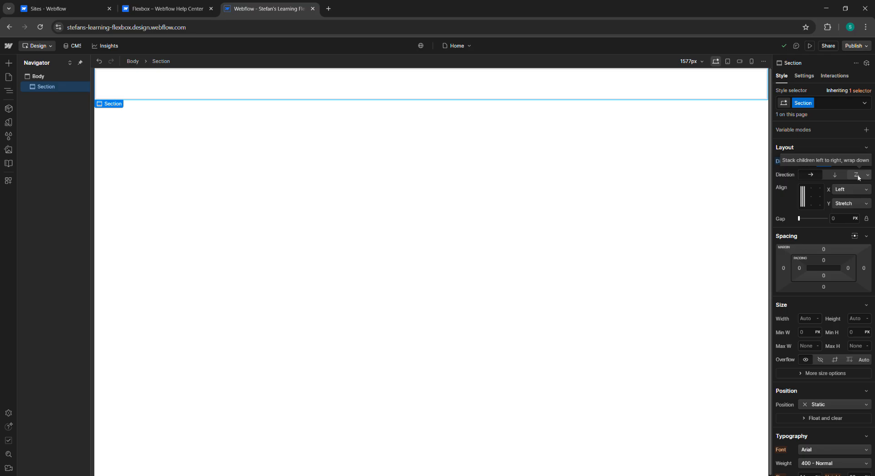
Step: Compare the article with the section's direction wrap options, opening and closing the wrap option list
click(199, 7)
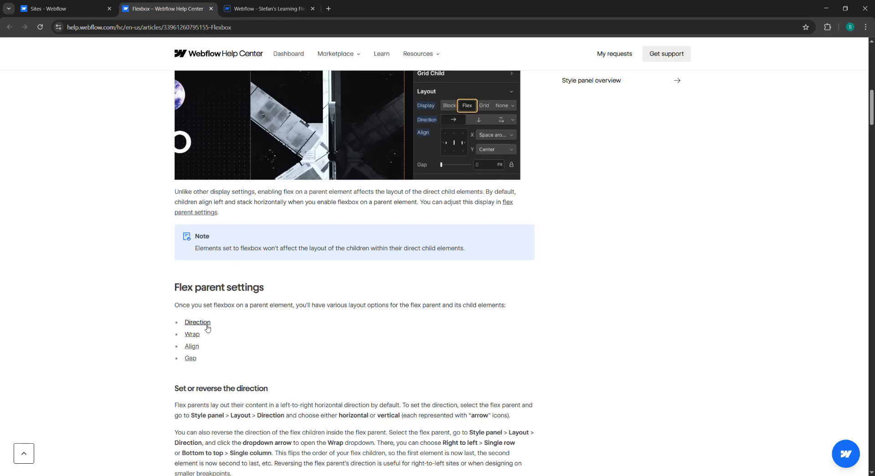
click(264, 9)
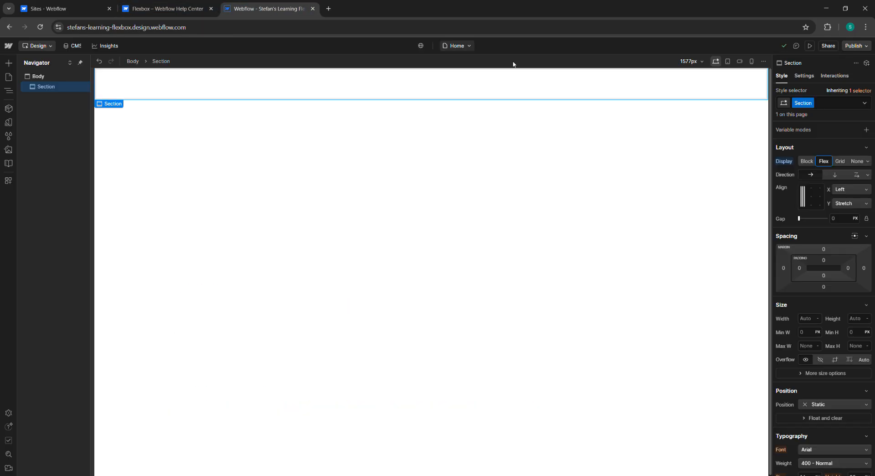
click(868, 175)
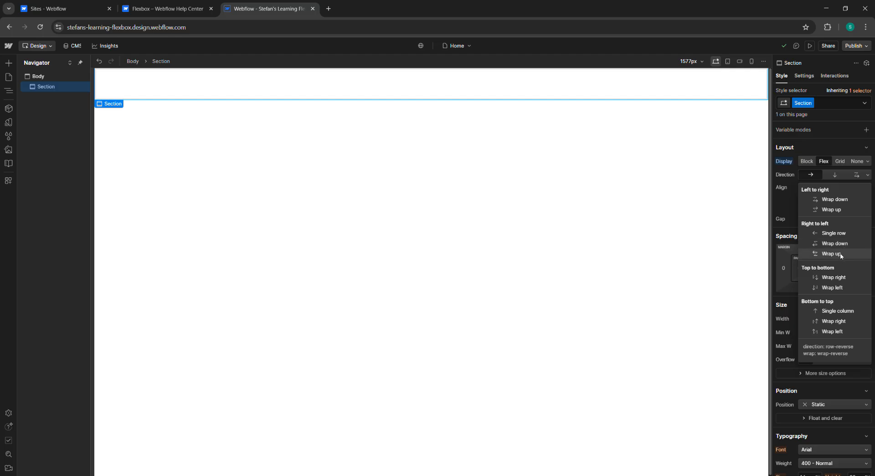
click(867, 175)
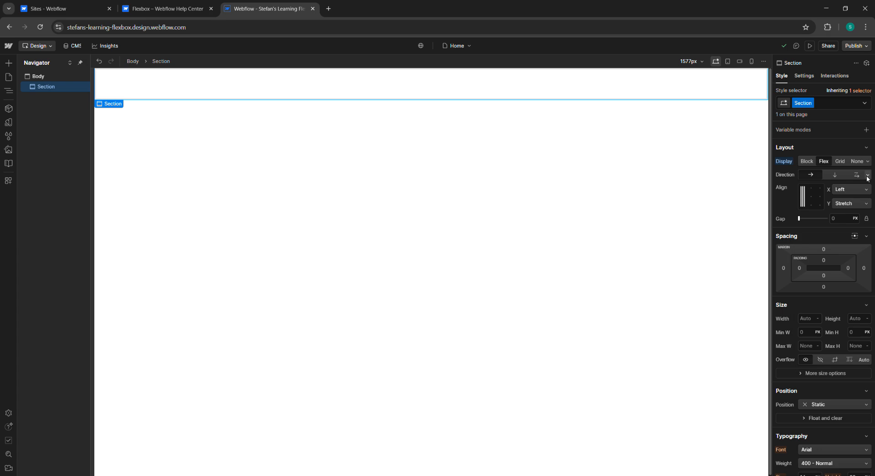
Step: Review the section's X and Y align option lists alongside the help article, choosing Left for X
click(164, 8)
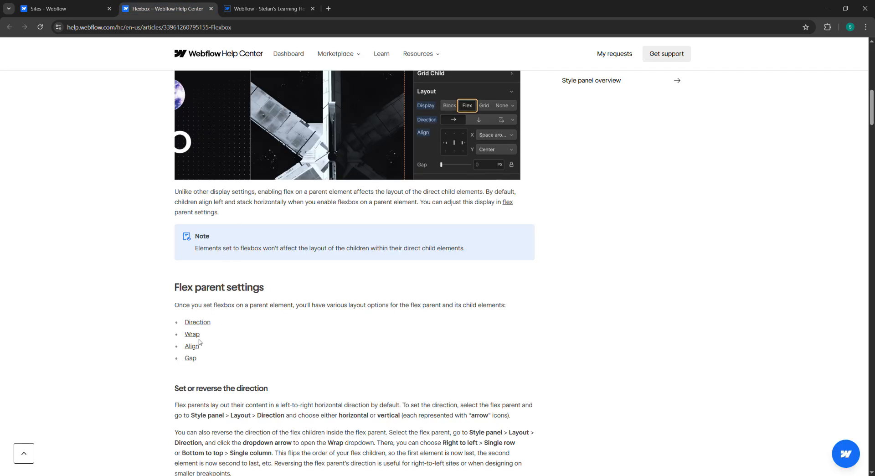
click(254, 8)
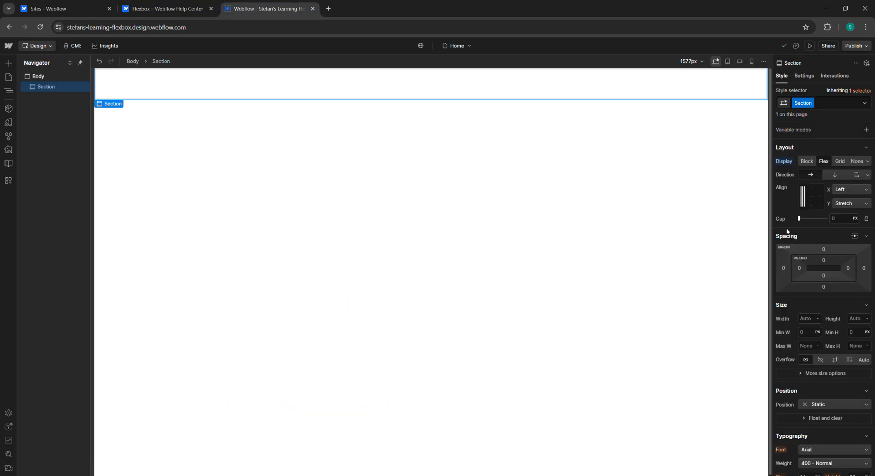
click(843, 190)
click(843, 191)
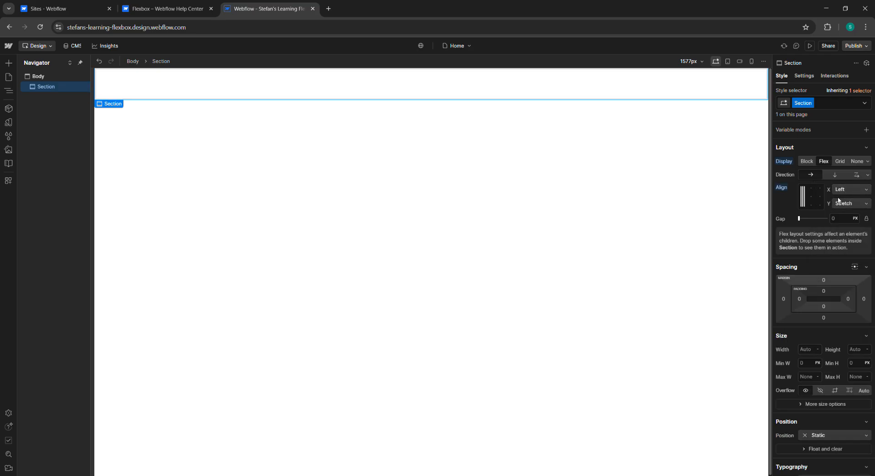
click(841, 191)
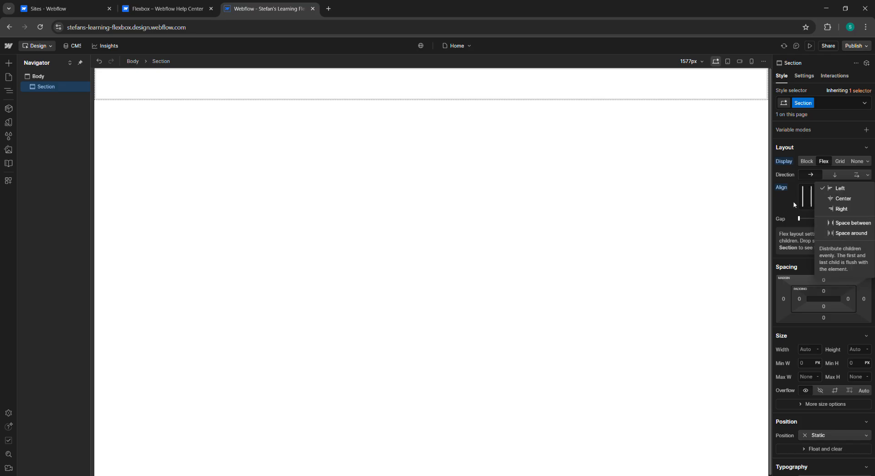
click(847, 189)
click(852, 193)
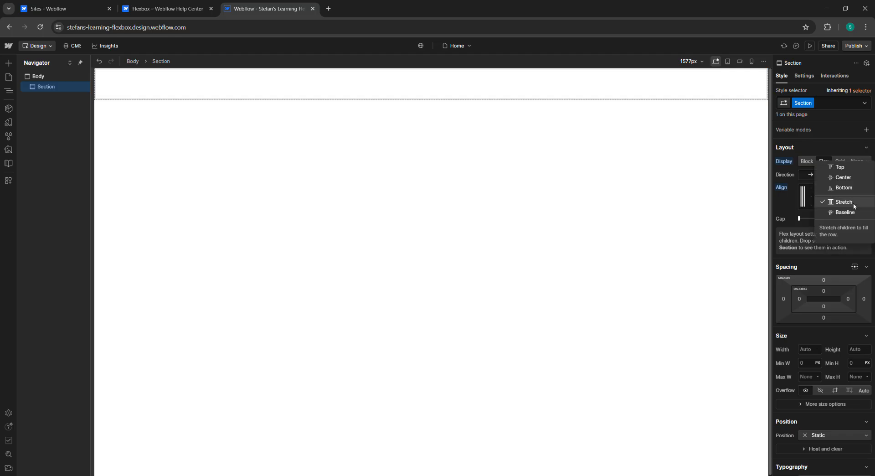
click(780, 207)
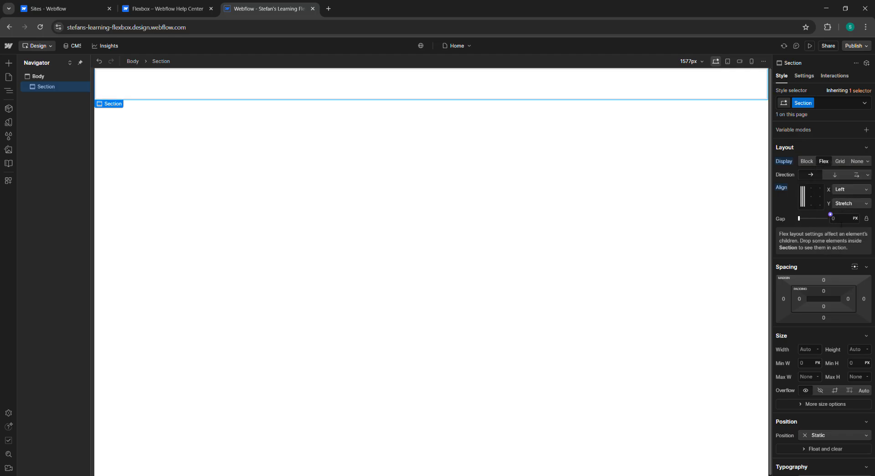
Step: Scroll through the help article's direction and wrap sections for flex parents
click(168, 8)
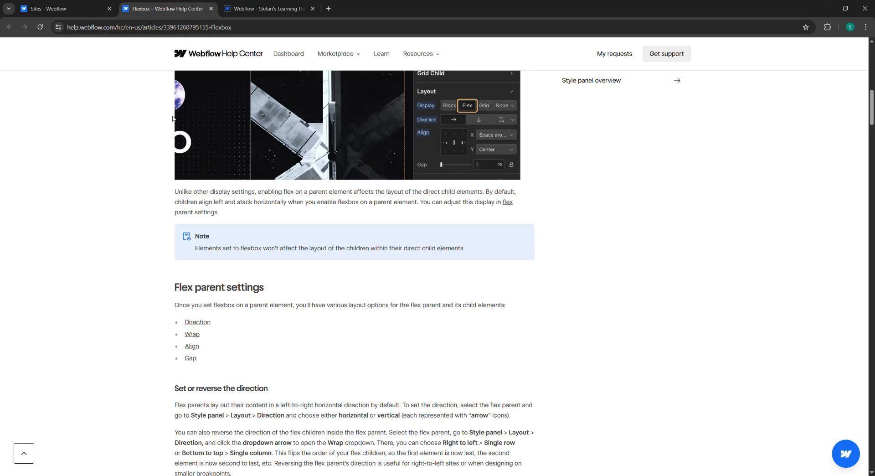
scroll(216, 301, down, 2)
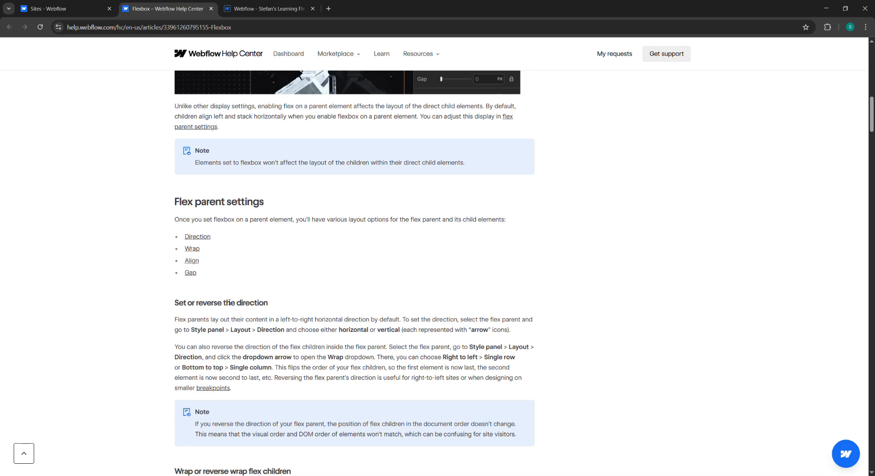
scroll(234, 311, down, 1)
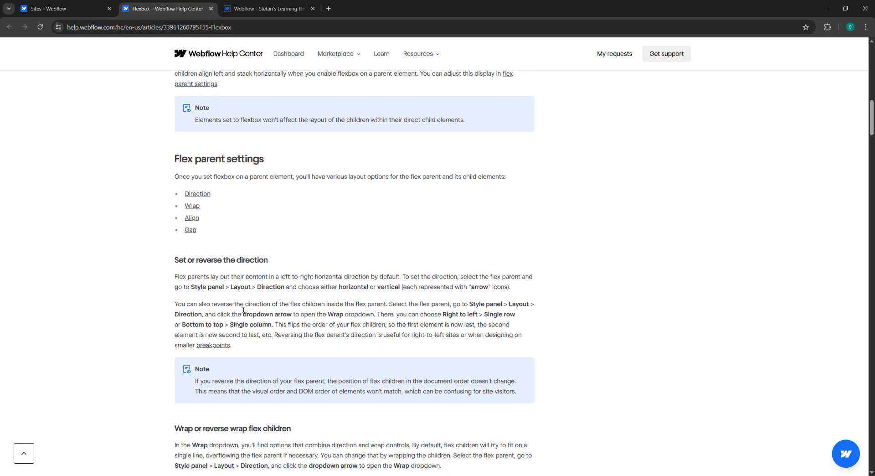
scroll(243, 311, down, 1)
key(ctrl+Tab)
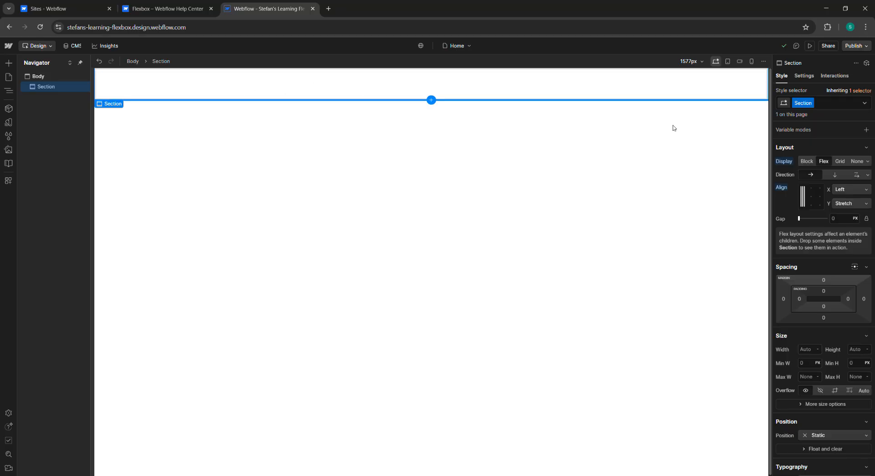
click(201, 9)
scroll(296, 237, down, 20)
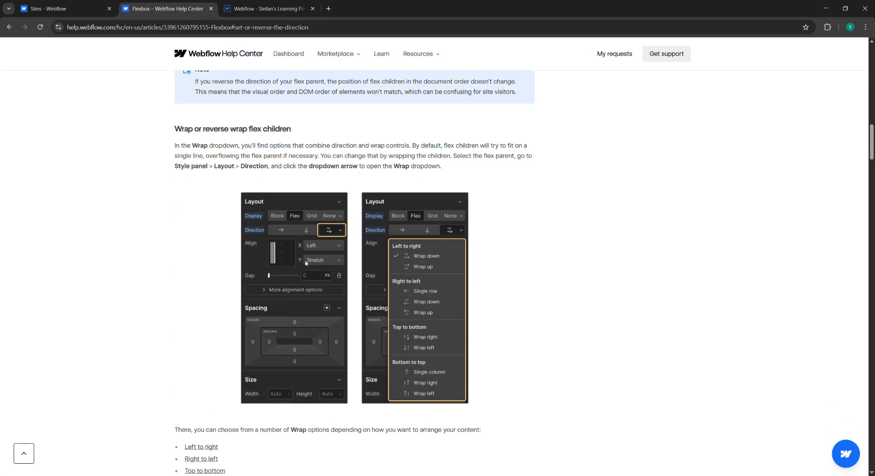
scroll(302, 265, up, 20)
scroll(303, 265, up, 5)
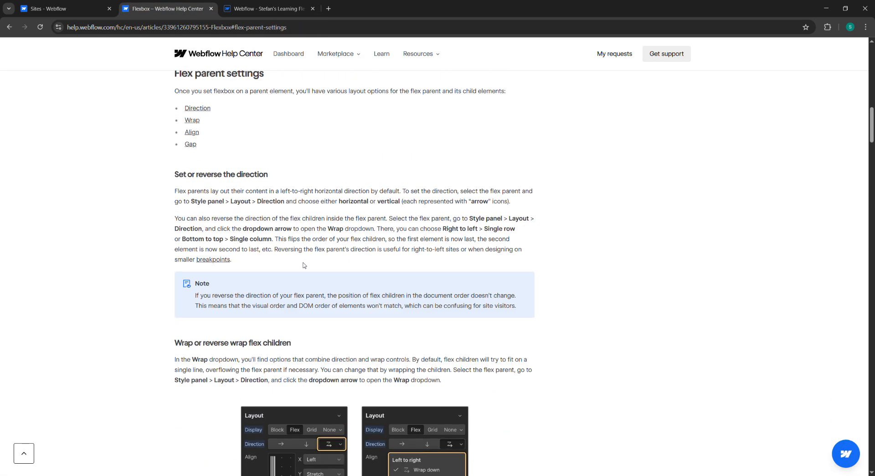
scroll(304, 264, up, 3)
scroll(292, 255, down, 1)
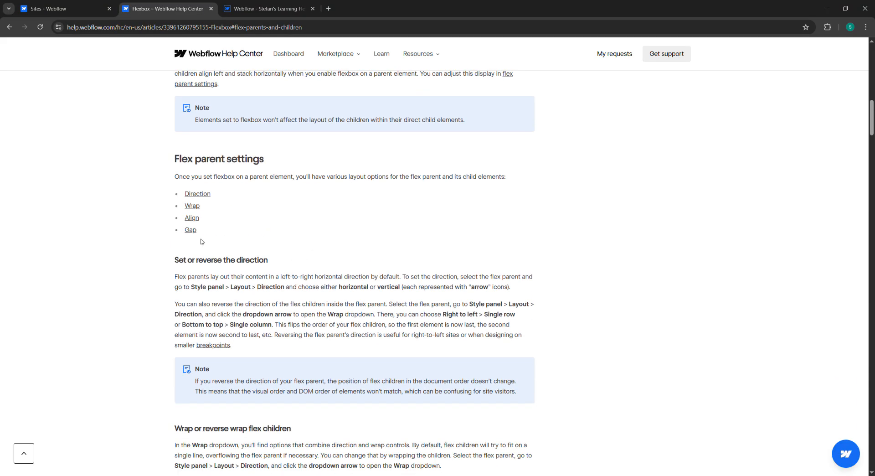
Step: Highlight and read the article's flex parent settings list and the set or reverse direction instructions
drag(179, 159, 254, 226)
click(256, 226)
drag(182, 159, 309, 226)
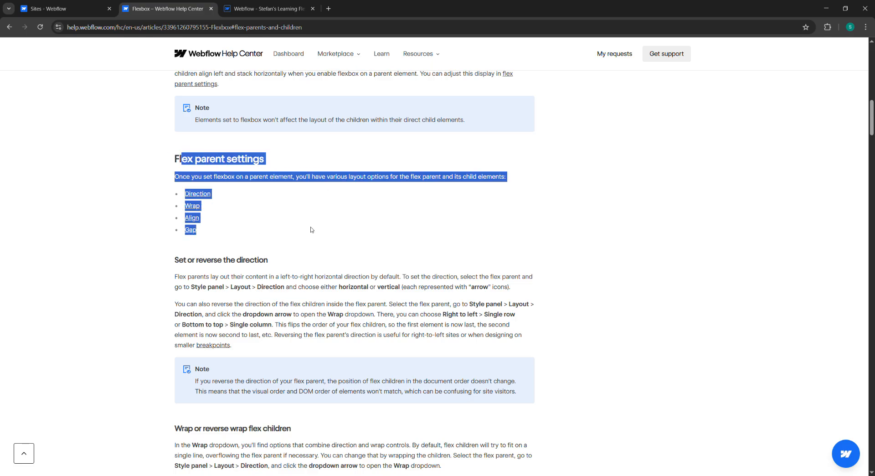
click(348, 215)
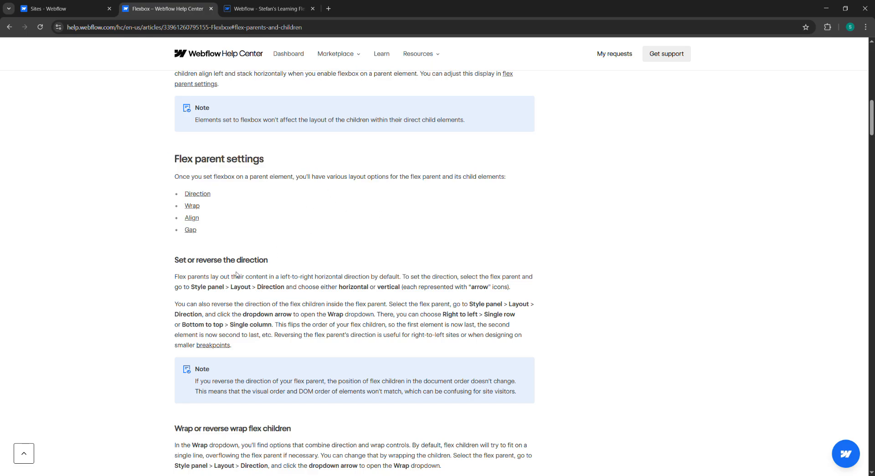
scroll(237, 273, down, 1)
drag(178, 222, 247, 245)
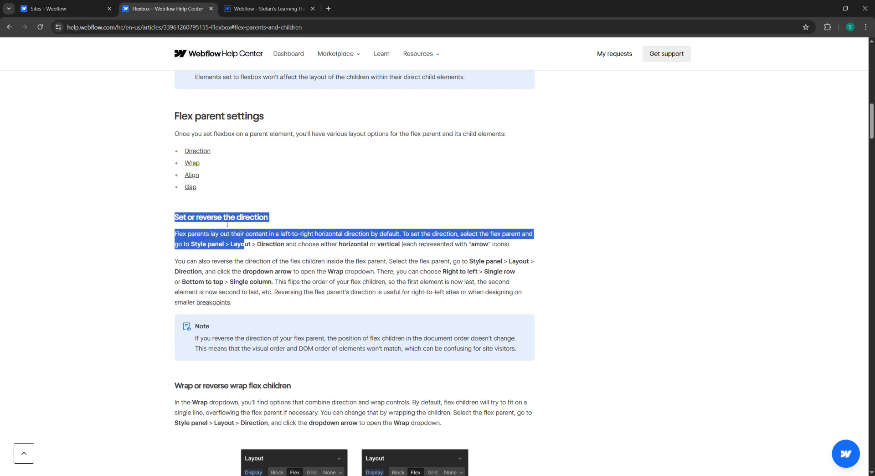
scroll(240, 215, down, 1)
scroll(241, 215, down, 1)
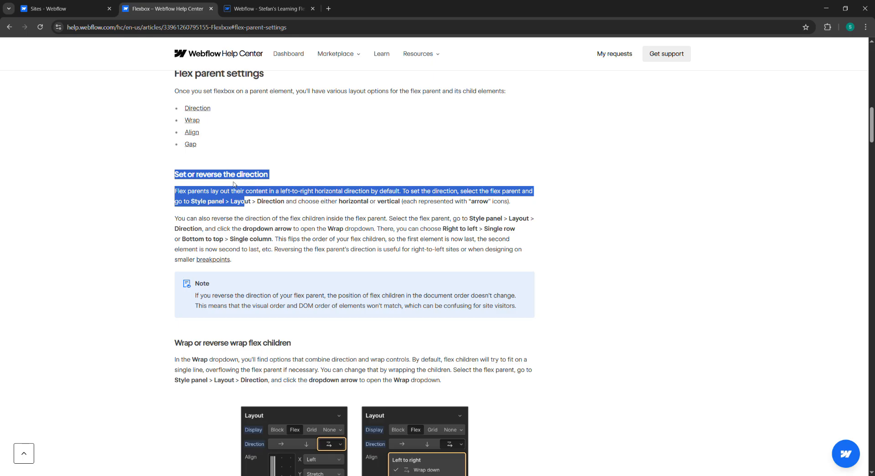
click(187, 204)
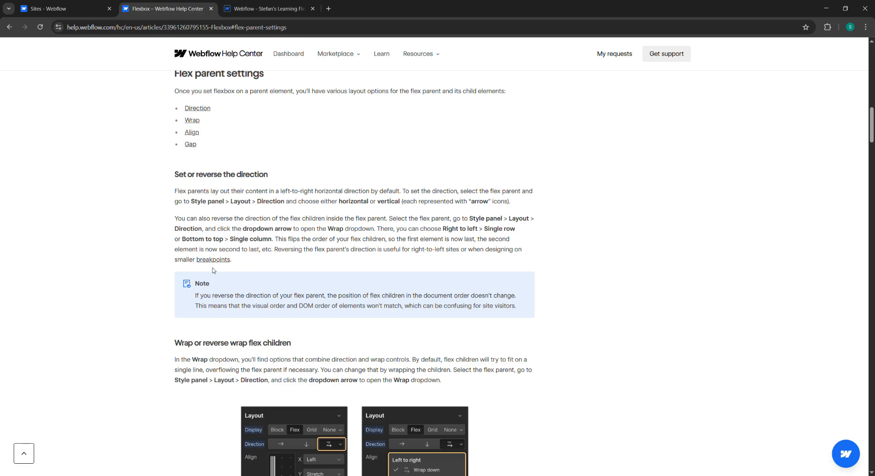
scroll(250, 280, down, 7)
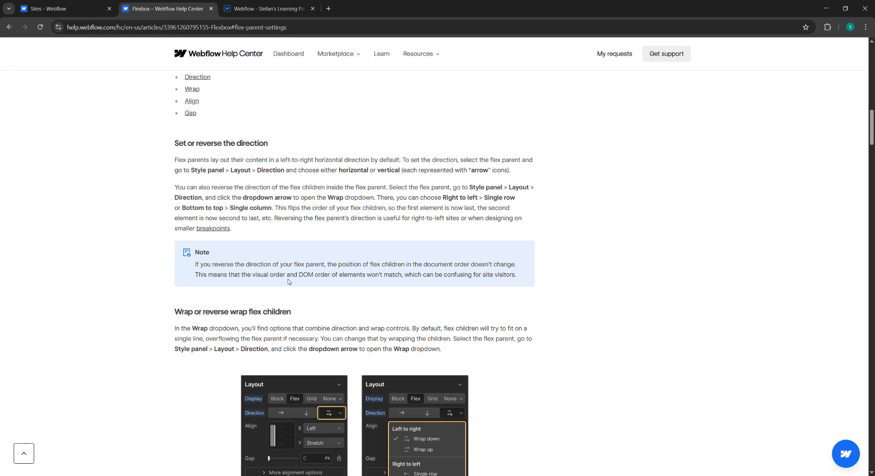
scroll(363, 273, up, 4)
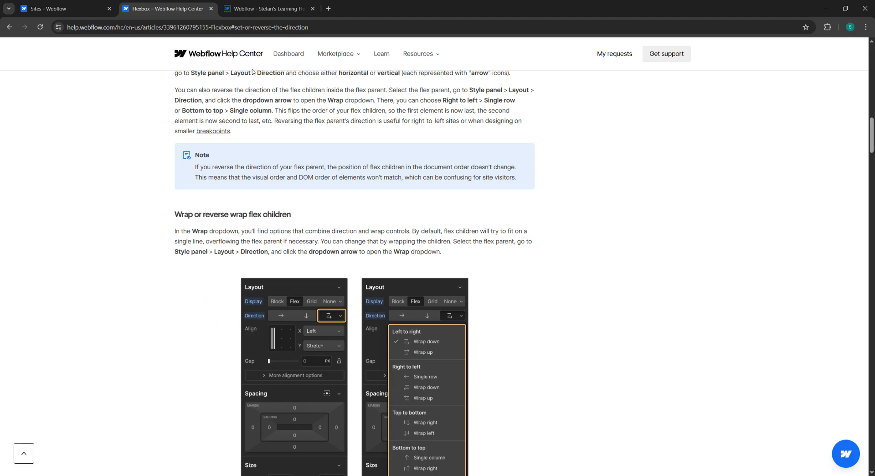
click(269, 8)
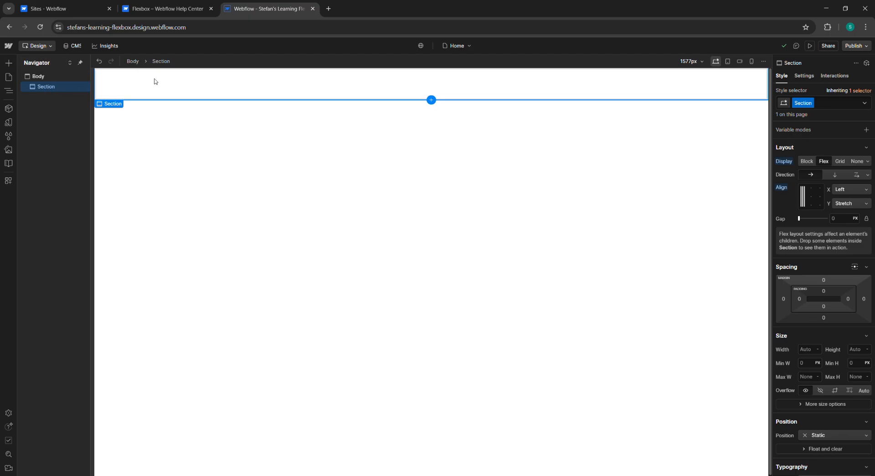
key(a)
mouse_move(271, 97)
mouse_down()
mouse_move(296, 104)
mouse_move(279, 87)
mouse_up()
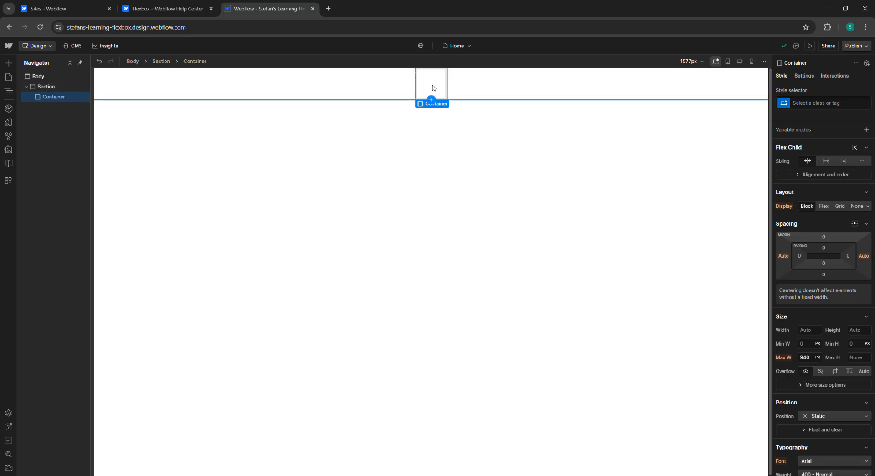
key(Delete)
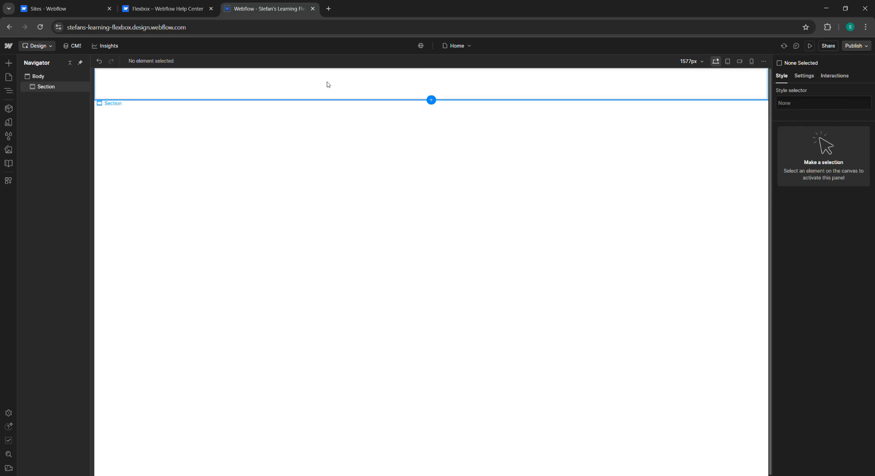
Step: Add a Div Block inside the section from the elements search
click(54, 88)
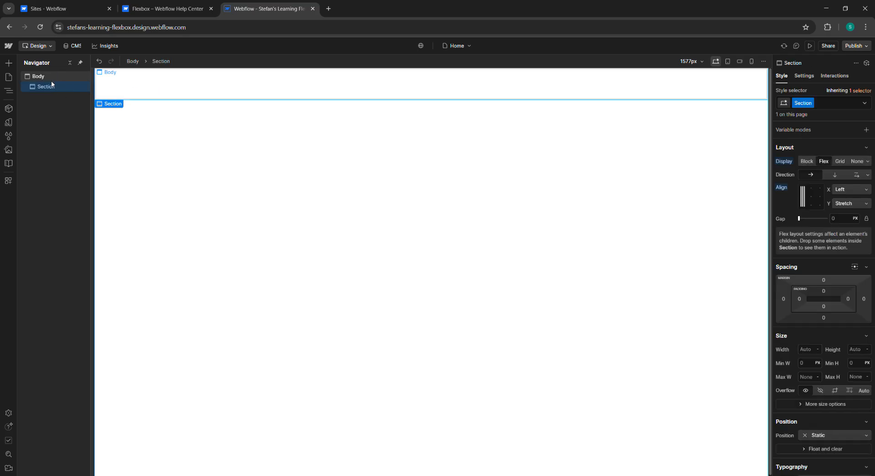
click(8, 63)
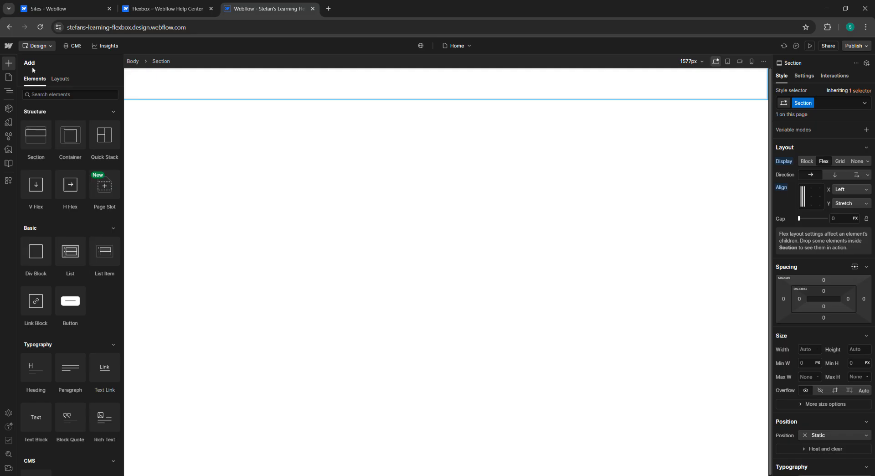
click(56, 95)
text(div)
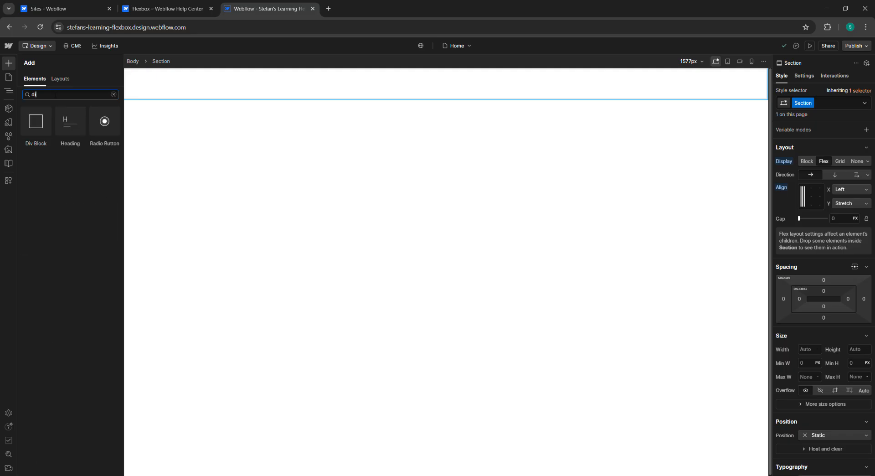
drag(40, 133, 94, 111)
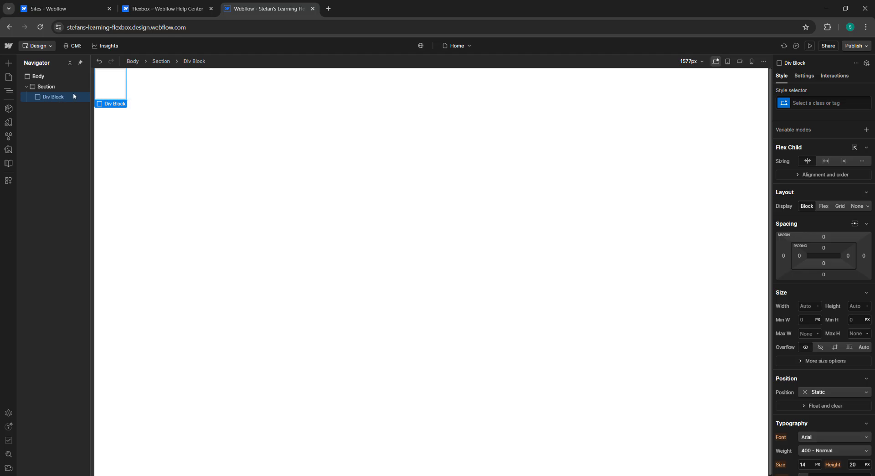
Step: Duplicate the Div Block twice so the section holds three Div Blocks
right_click(59, 97)
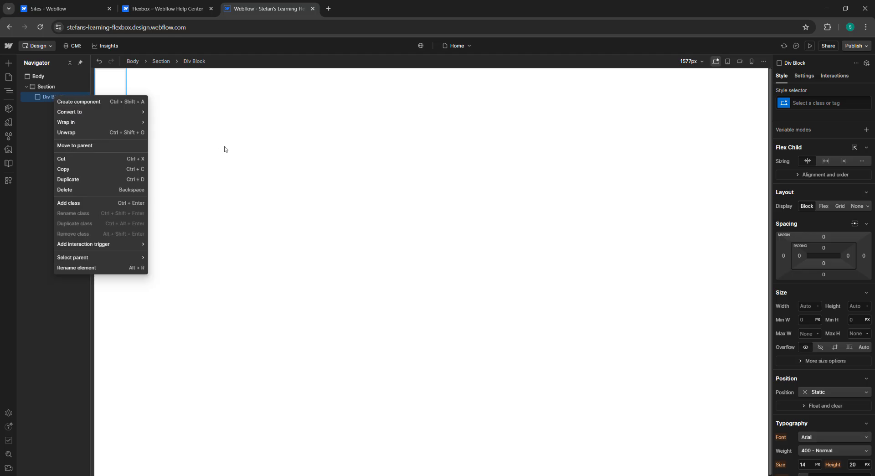
key(Escape)
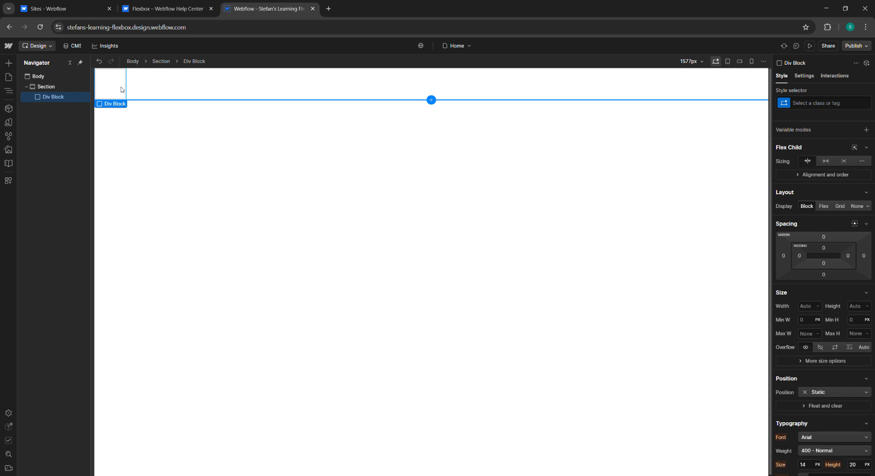
key(ctrl+d)
key(ctrl+d)
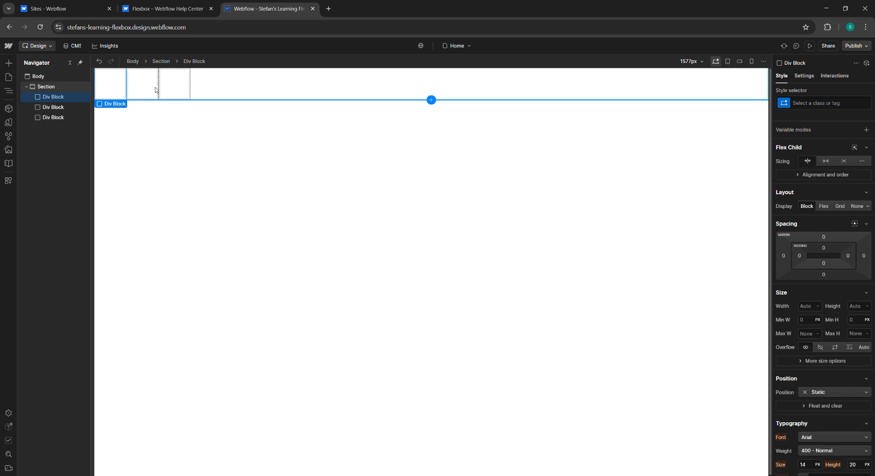
click(153, 94)
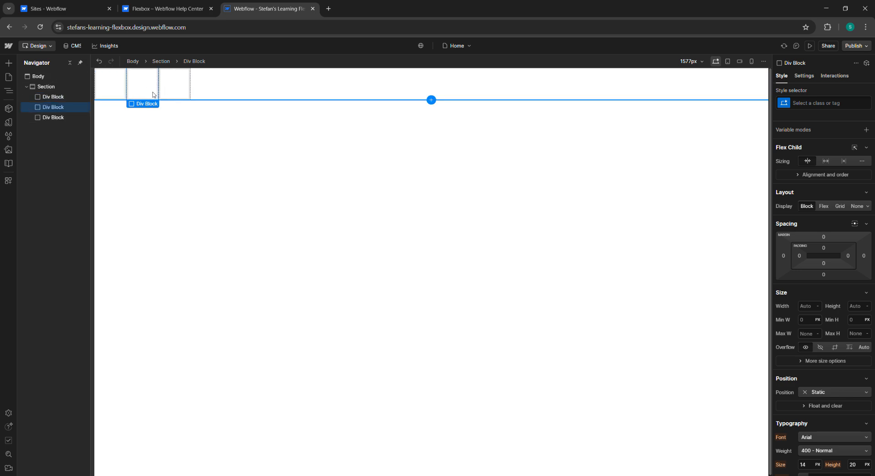
Step: Set the first Div Block's background color to blue #131eed
click(103, 94)
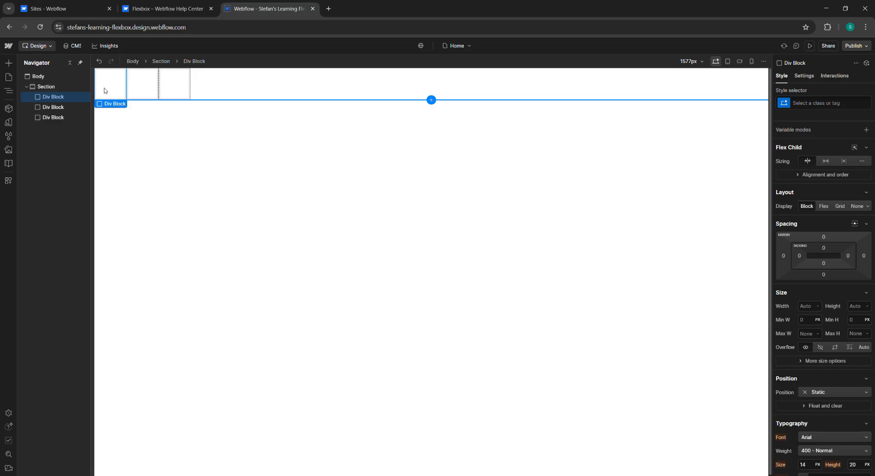
scroll(842, 342, down, 4)
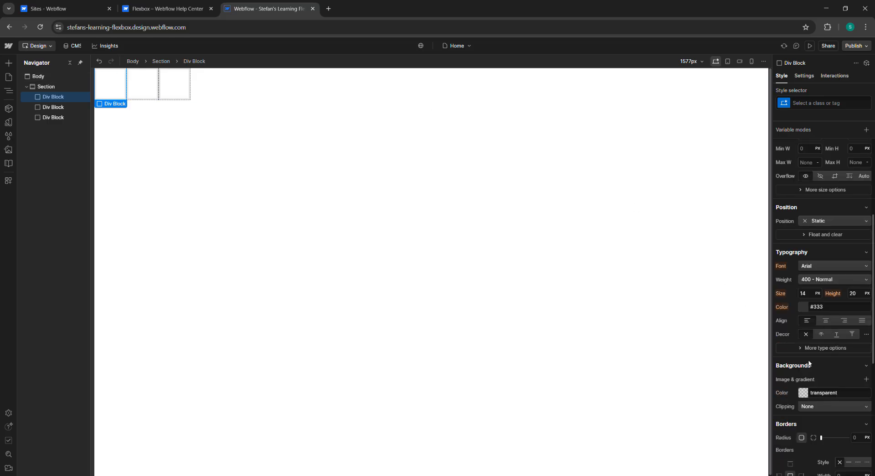
click(804, 392)
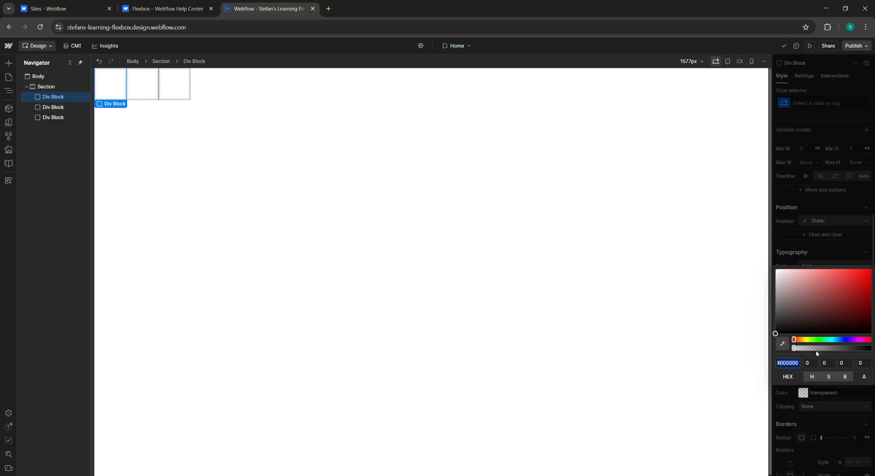
click(844, 340)
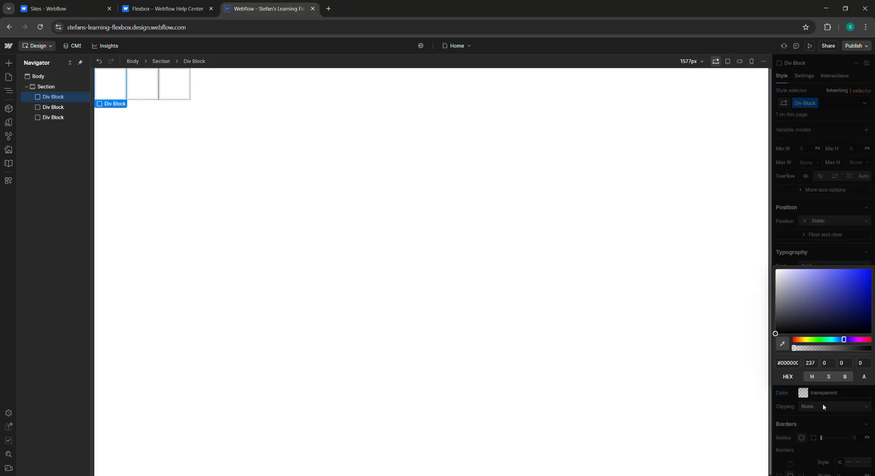
click(814, 415)
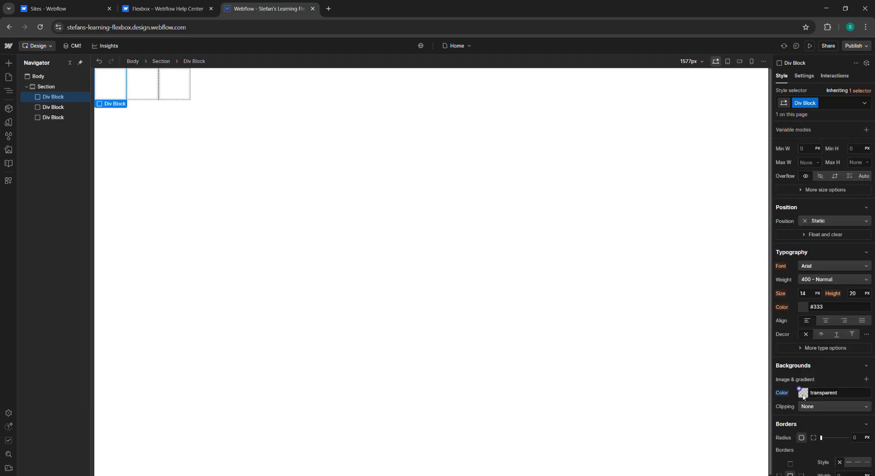
click(806, 393)
click(866, 283)
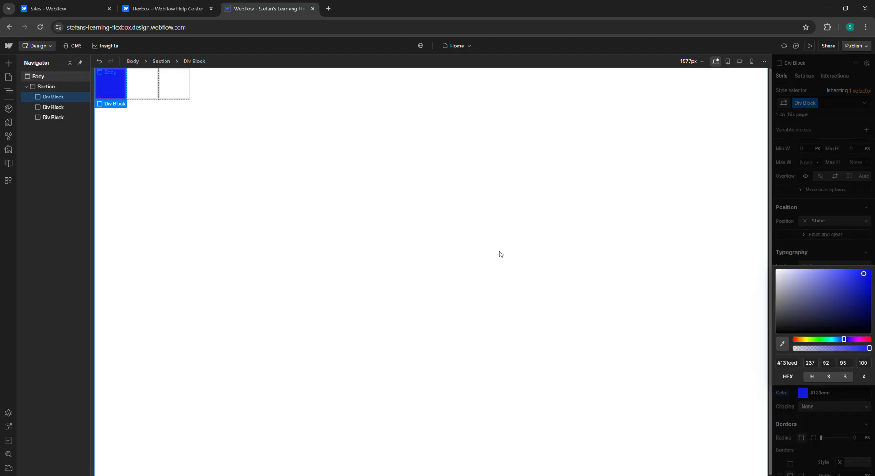
Step: Set the second Div Block's background color to red #e01010
click(156, 95)
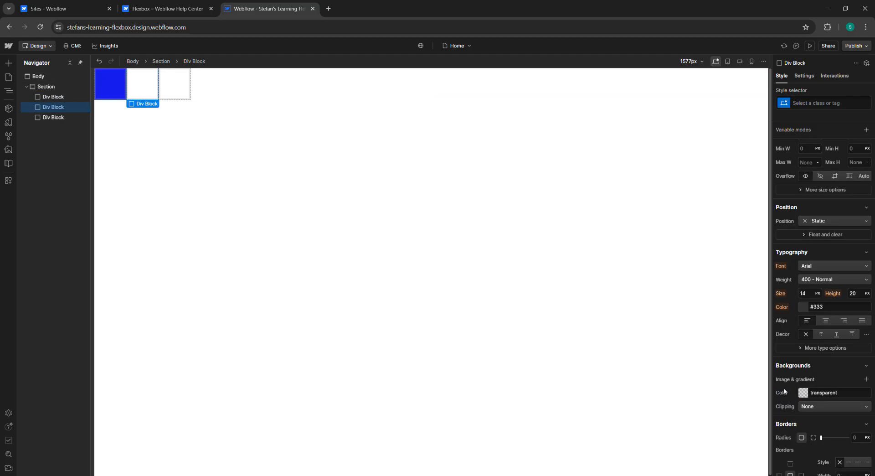
click(805, 394)
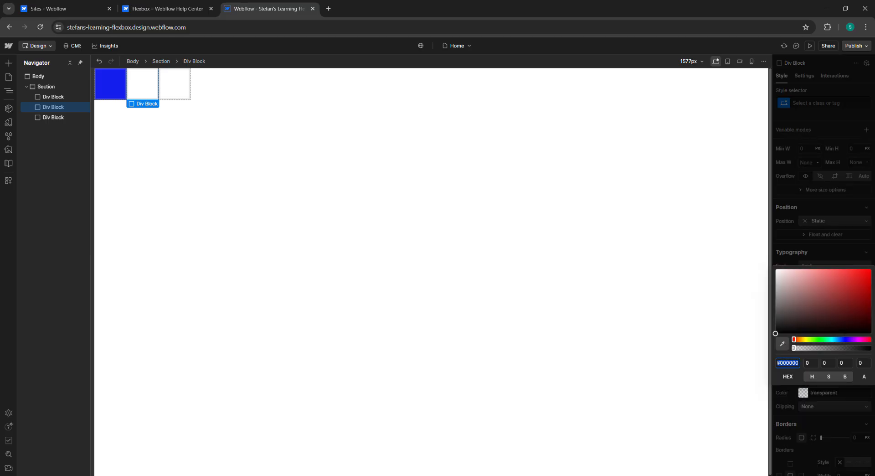
click(868, 285)
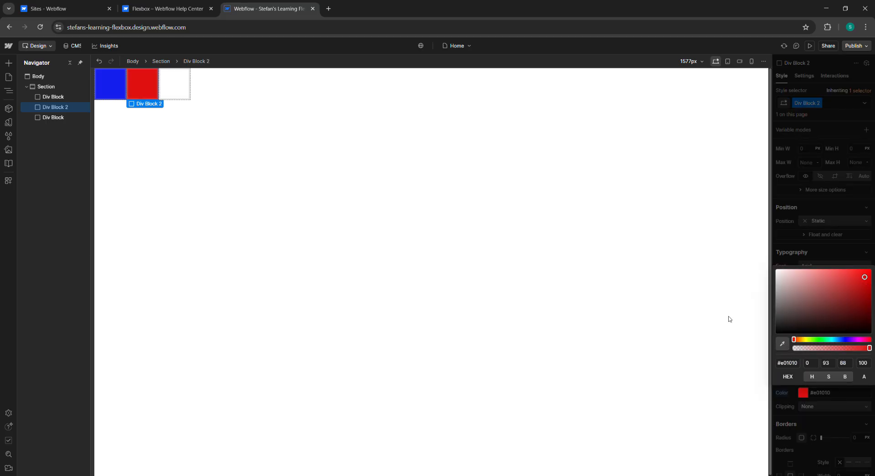
Step: Set the third Div Block's background color to yellow #def10d
click(184, 88)
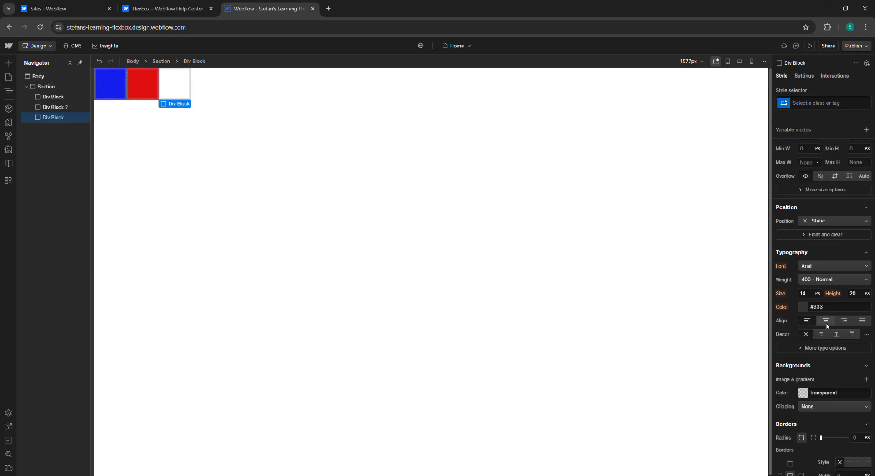
click(803, 392)
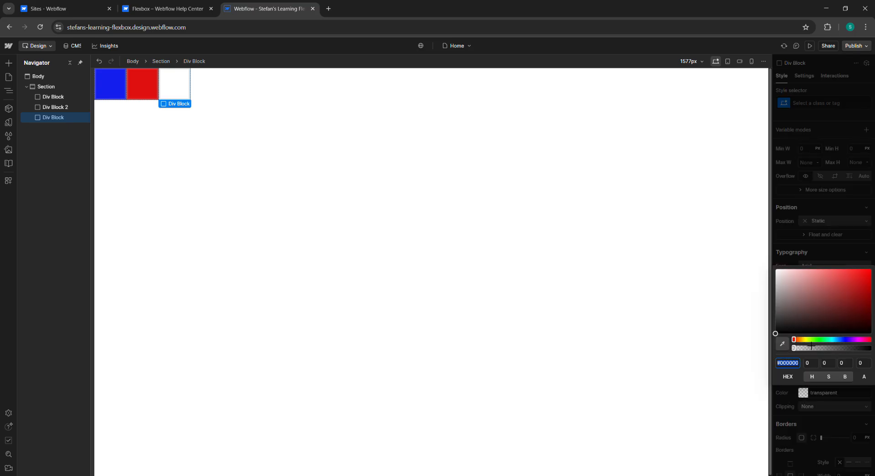
click(807, 340)
click(866, 273)
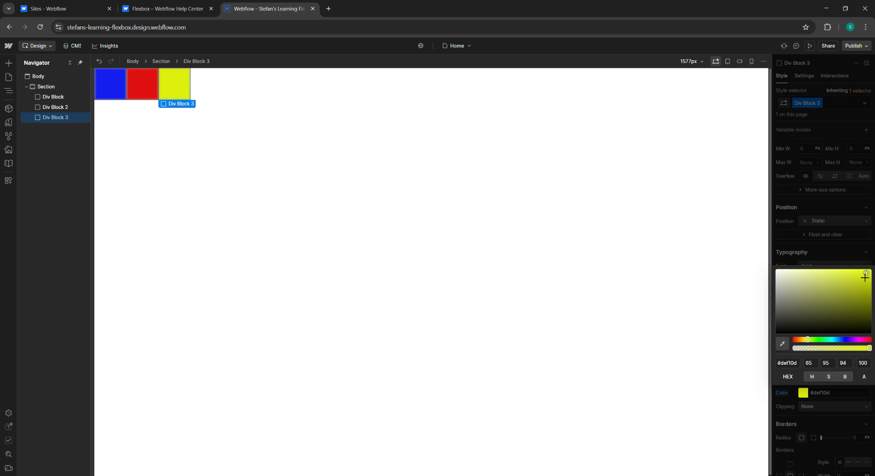
Step: Duplicate the yellow Div Block 3 three times
click(51, 108)
click(57, 118)
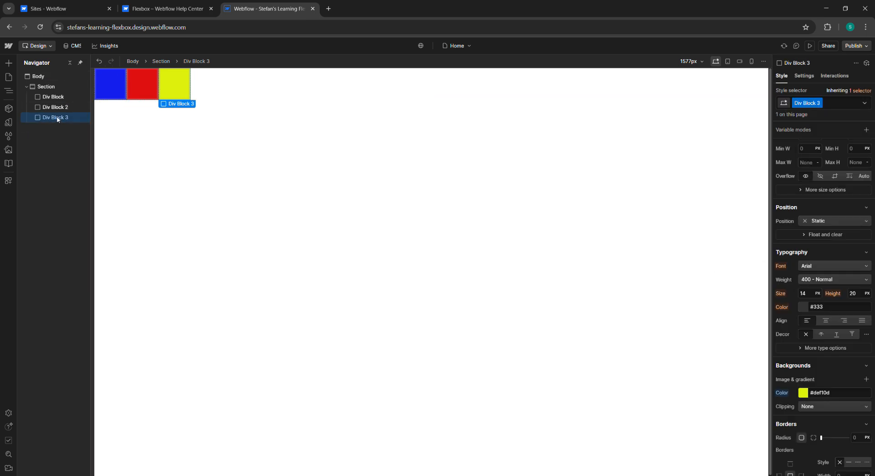
key(ctrl+d)
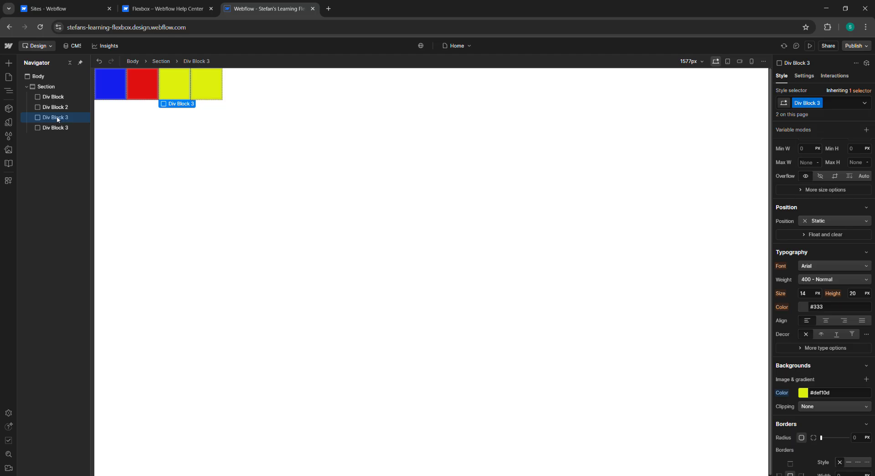
key(ctrl+d)
key(ctrl+d)
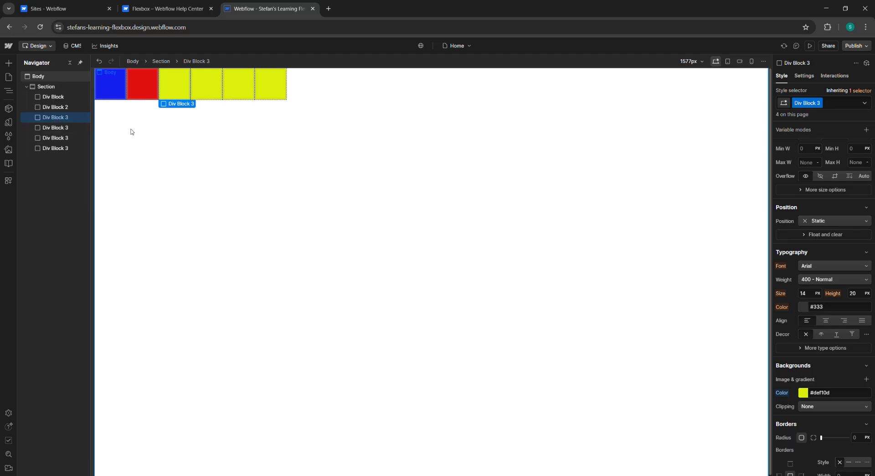
Step: Rename the yellow blocks' shared class to Div Block 4 and set its background color to green #0df13a
click(202, 84)
click(183, 81)
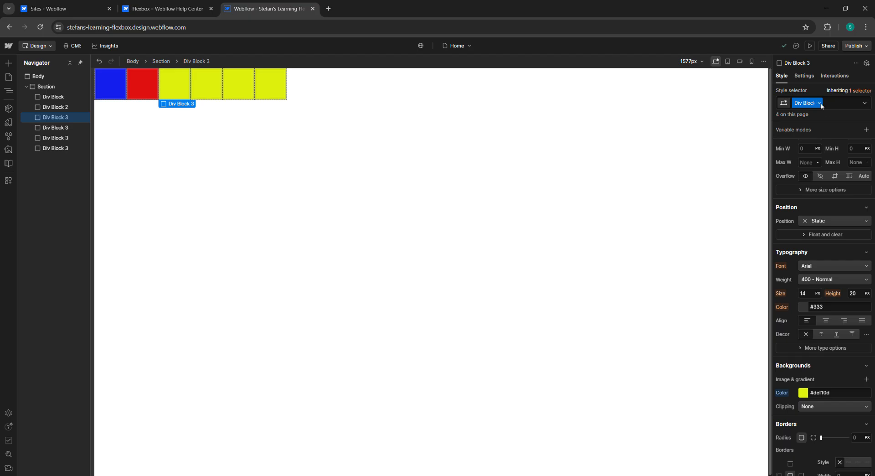
click(212, 86)
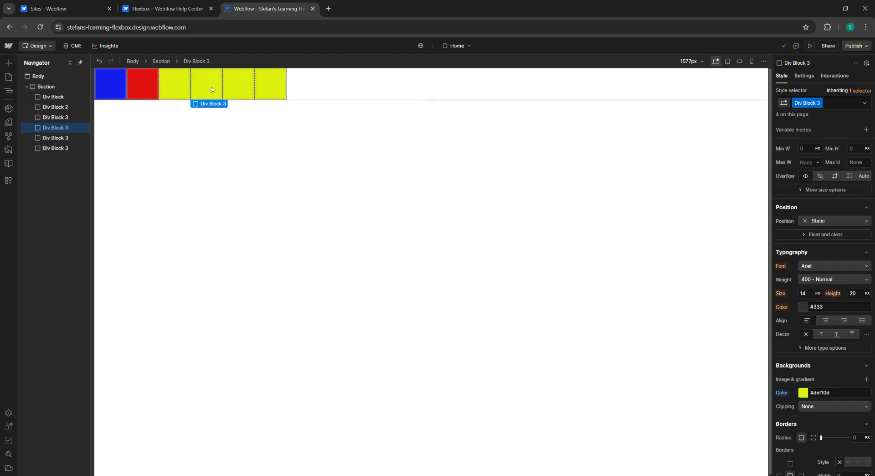
click(820, 103)
click(823, 114)
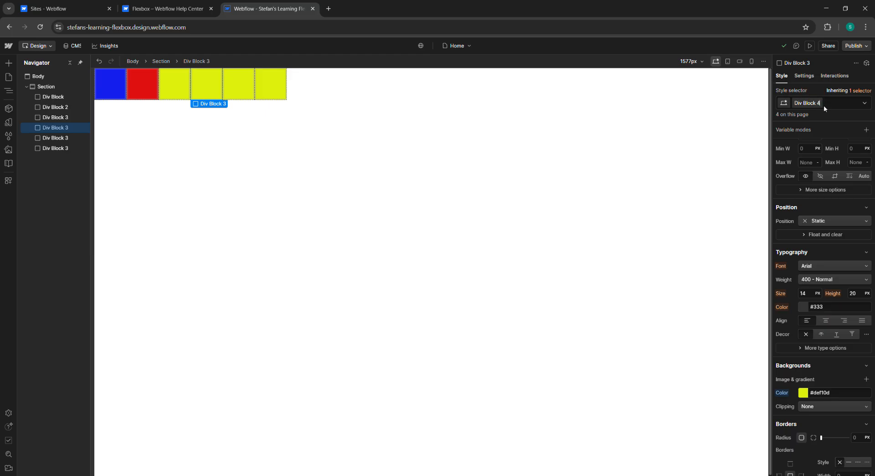
text(Div Block 4)
key(Return)
click(804, 393)
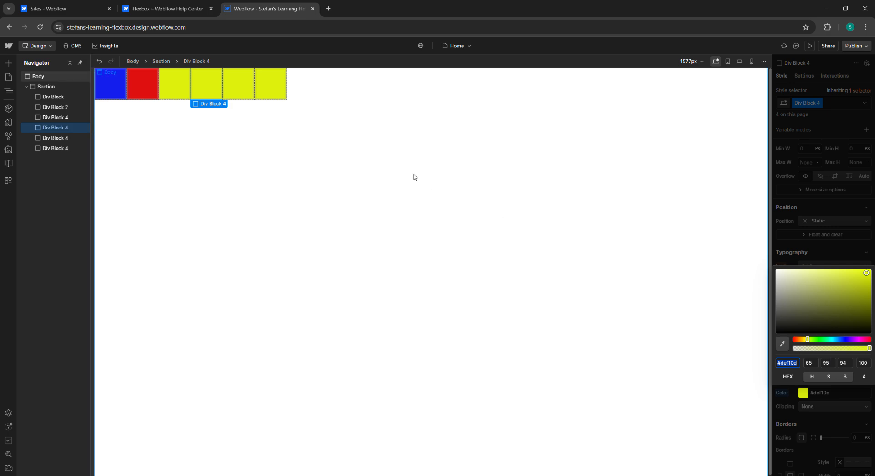
click(822, 340)
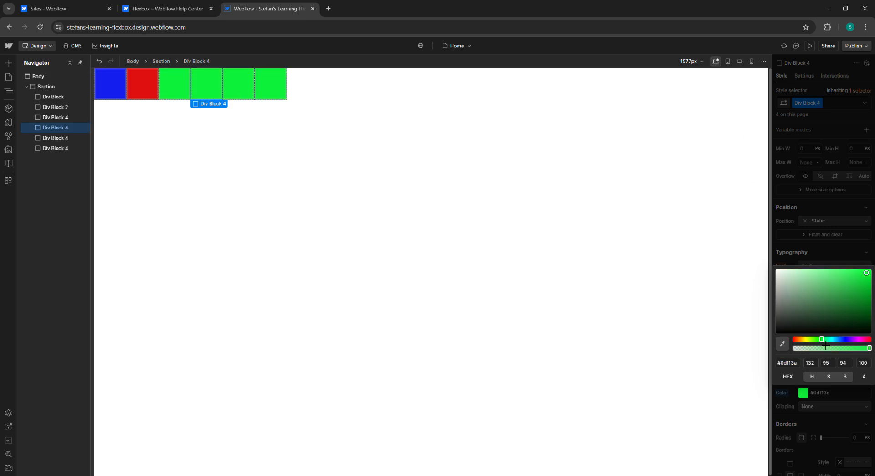
Step: Remove the Div Block 4 class from the fourth block in the row
click(237, 85)
click(179, 88)
click(207, 89)
click(180, 91)
click(205, 90)
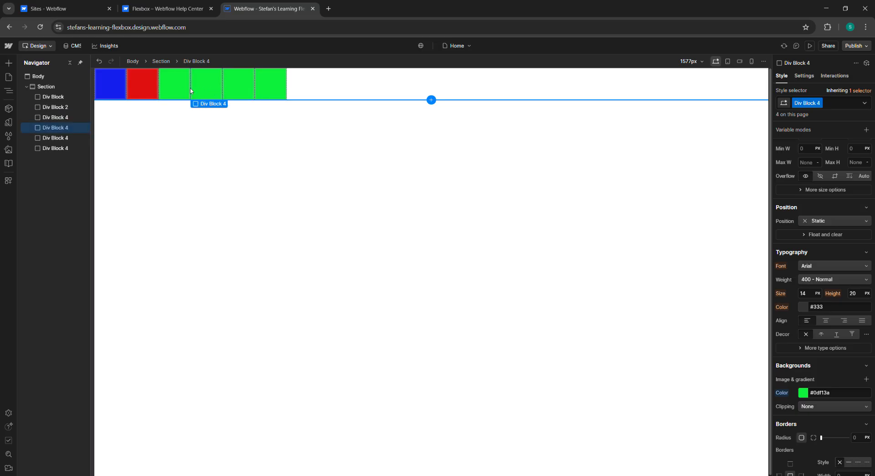
click(183, 89)
click(215, 88)
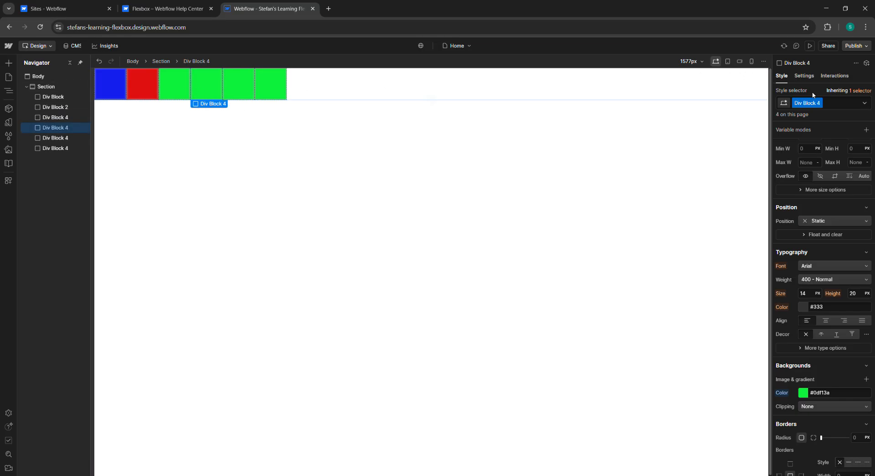
click(819, 103)
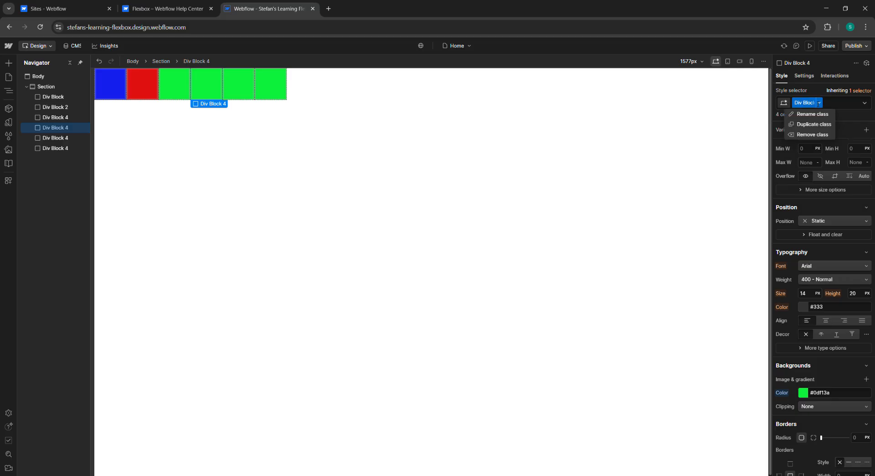
click(211, 92)
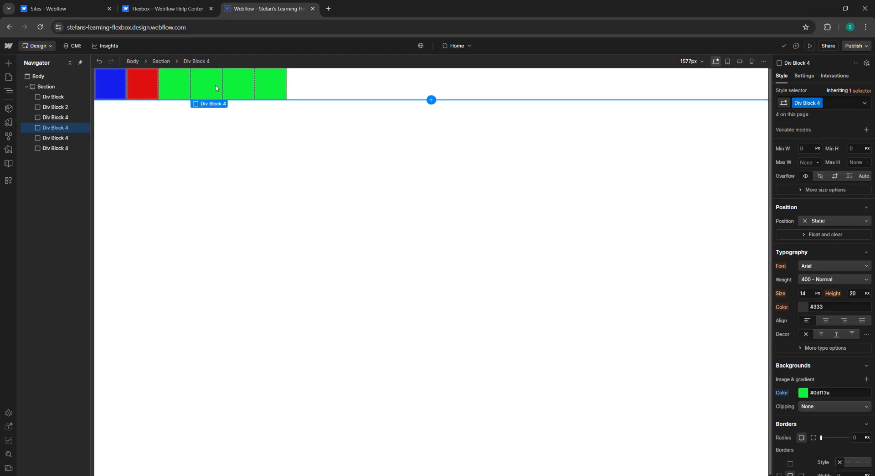
double_click(815, 103)
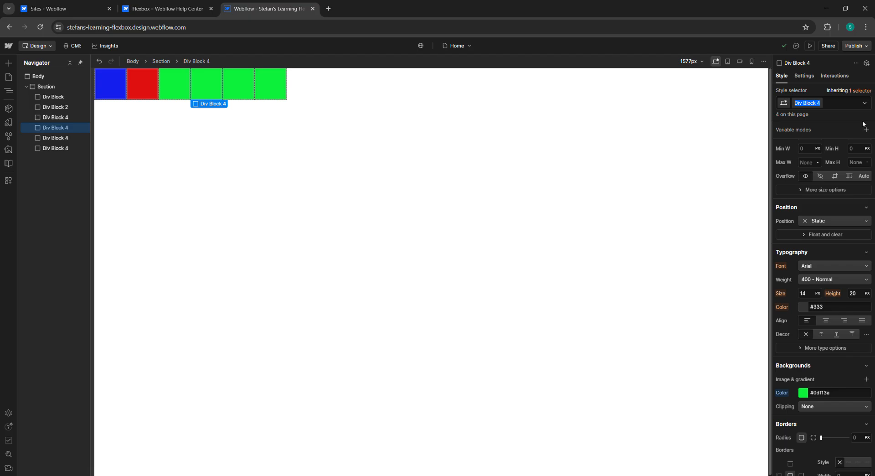
click(839, 104)
key(BackSpace)
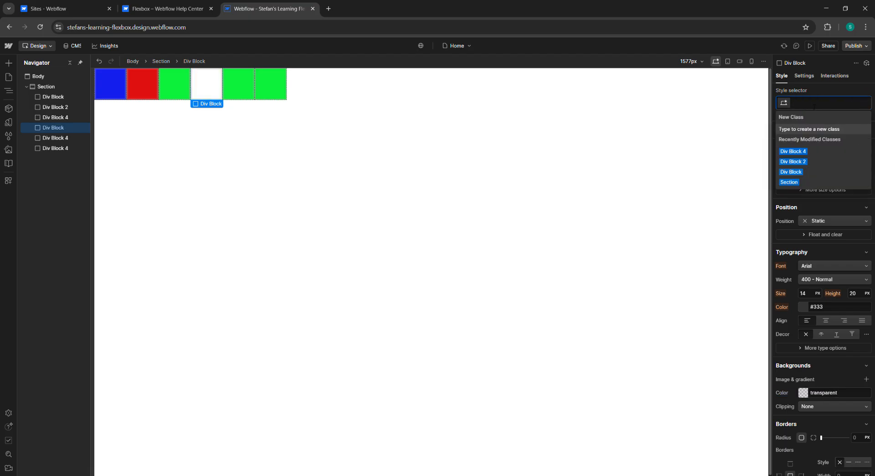
Step: Remove the Div Block 4 class from the fifth and sixth blocks
click(243, 86)
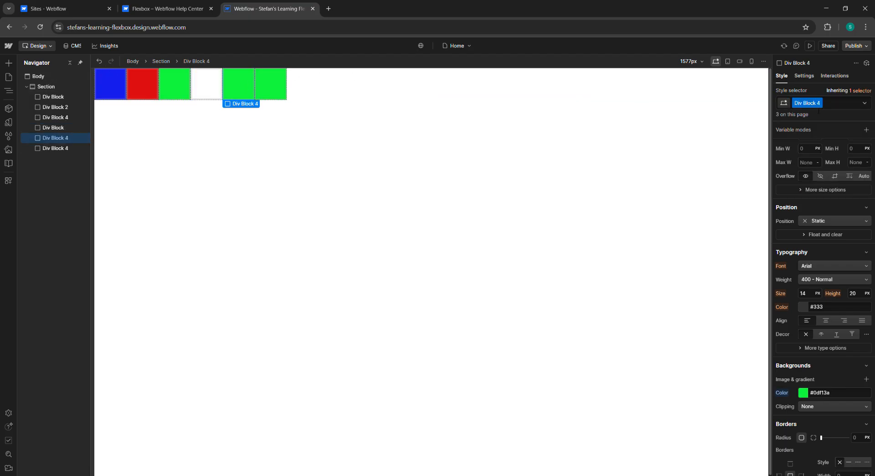
click(783, 102)
key(BackSpace)
click(271, 84)
click(830, 104)
key(BackSpace)
Step: Create and apply a new class named Div 4 on the fourth block
click(211, 92)
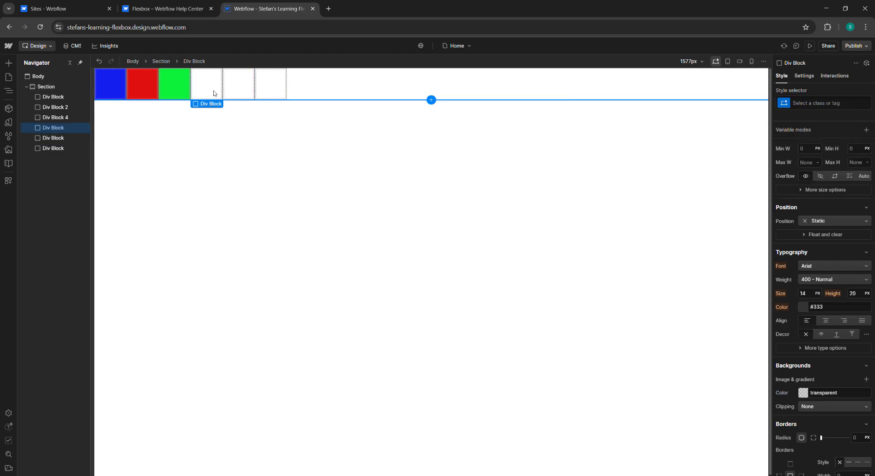
click(827, 105)
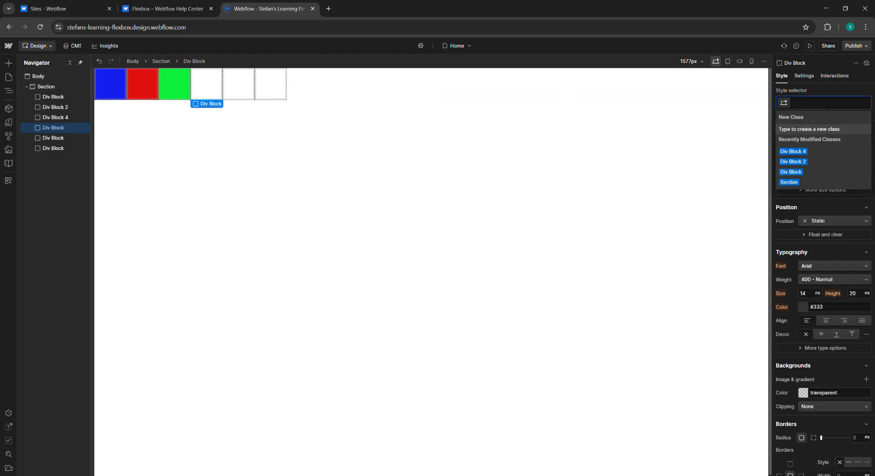
text(Div)
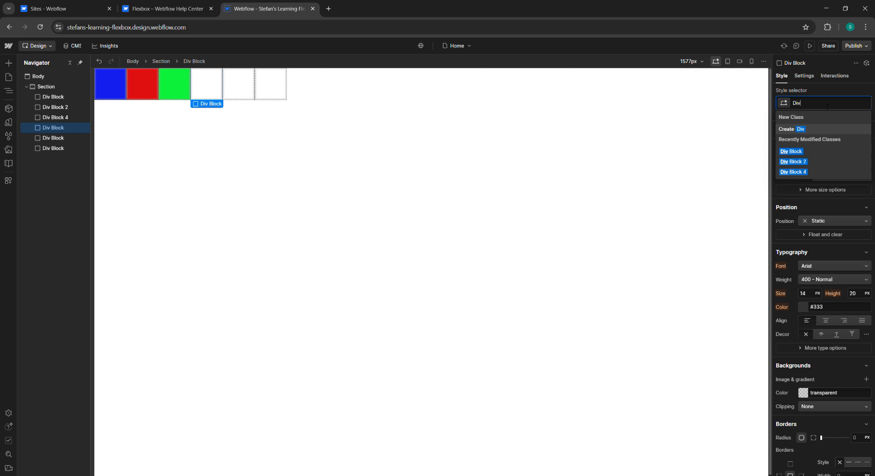
text( 4)
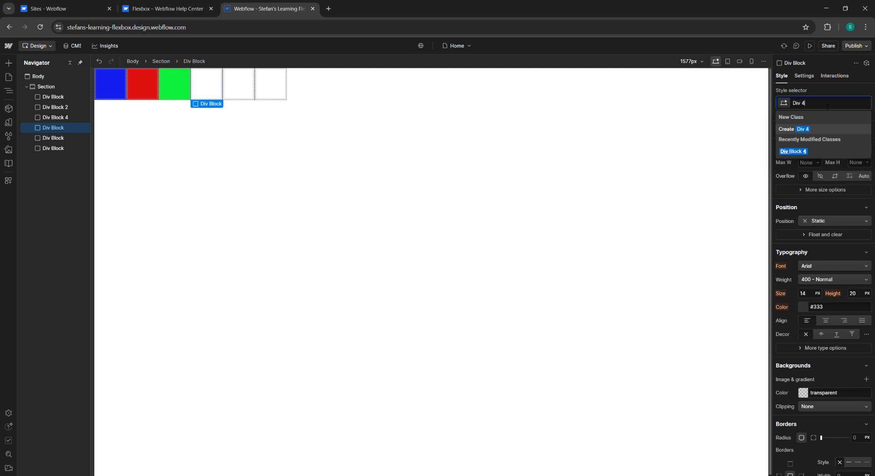
key(Return)
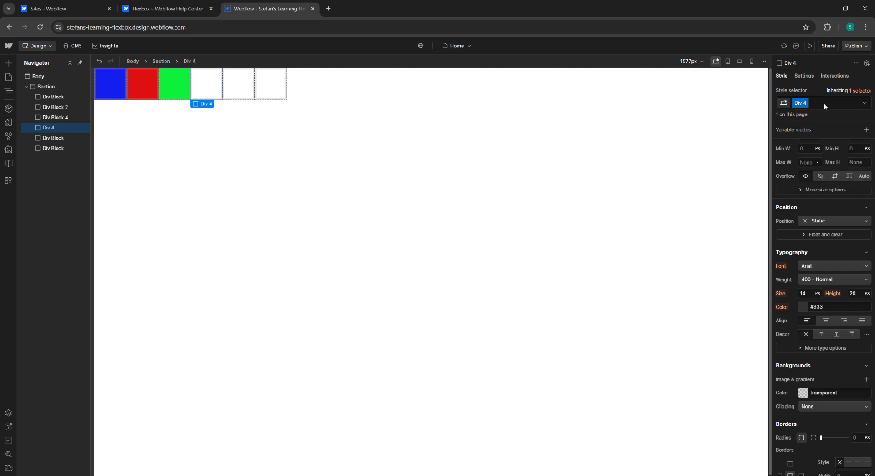
Step: Set the Div 4 class background color to magenta #e80dd2
click(804, 392)
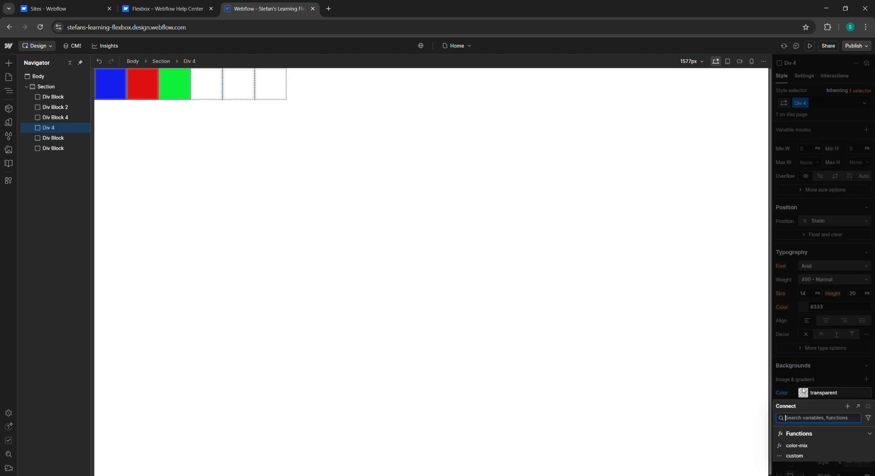
click(807, 395)
click(803, 392)
click(803, 393)
click(801, 392)
click(802, 392)
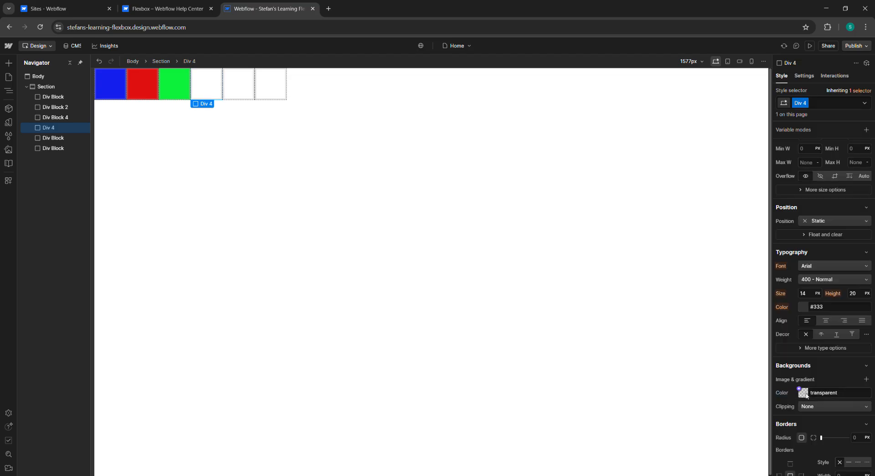
click(802, 393)
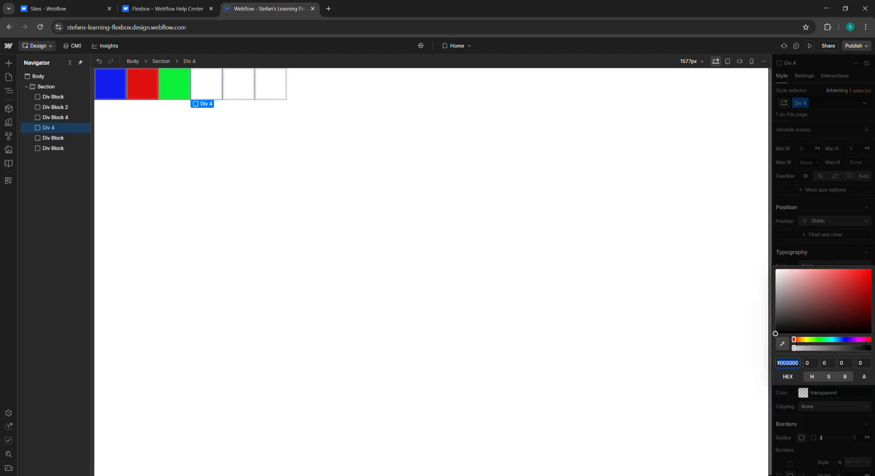
click(859, 339)
click(866, 275)
click(870, 347)
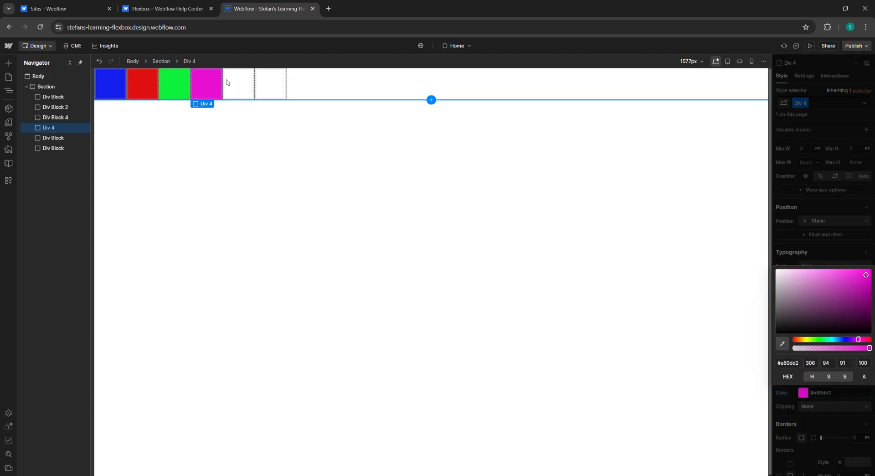
Step: Create and apply a new class named Div 5 on the fifth block in the row
click(236, 83)
click(816, 103)
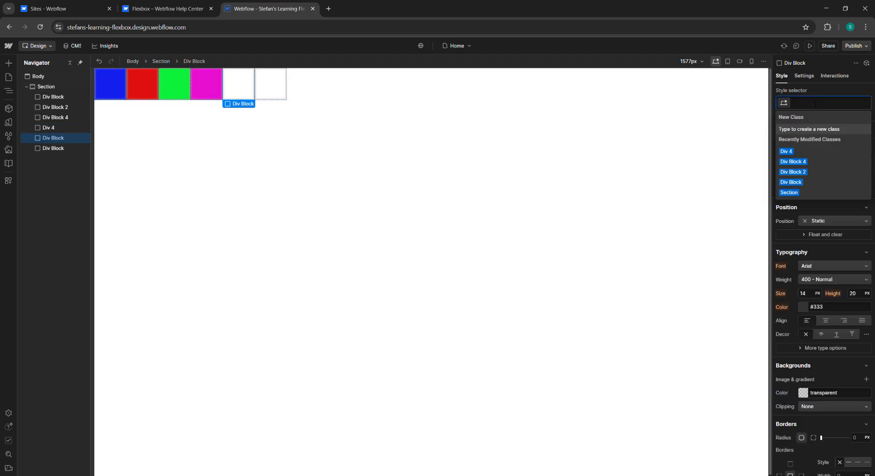
text(Div 5)
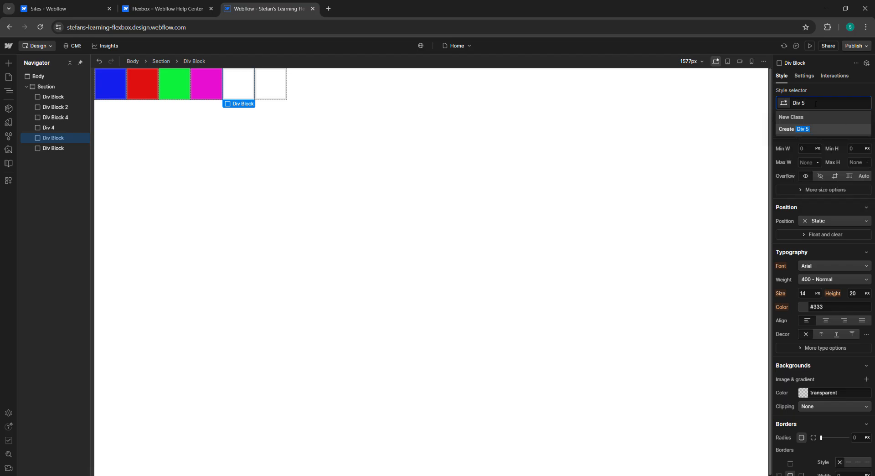
key(Return)
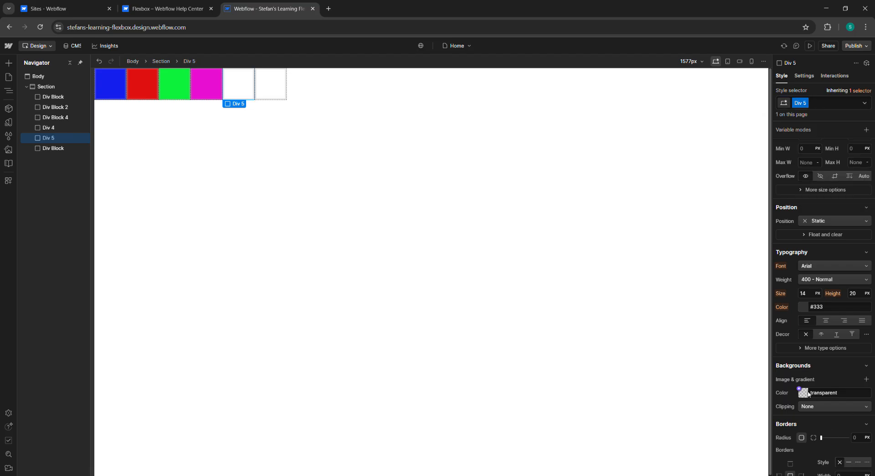
Step: Set the Div 5 class background color to cyan #15c1e0
click(803, 392)
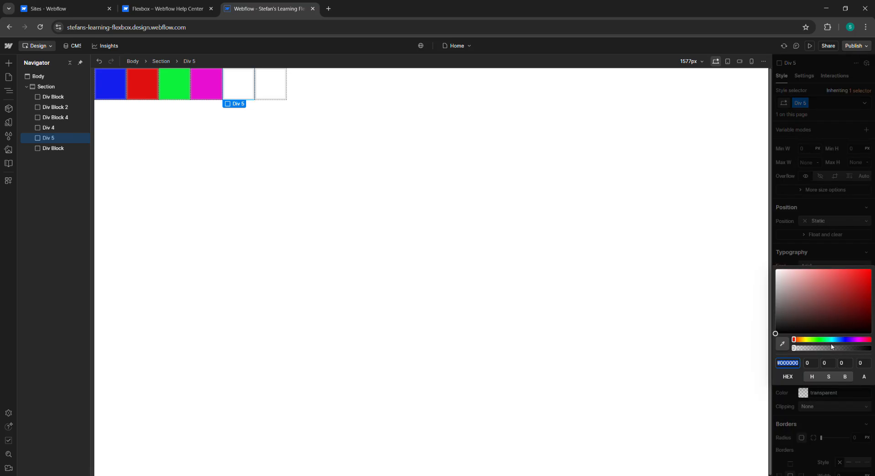
click(818, 340)
click(862, 277)
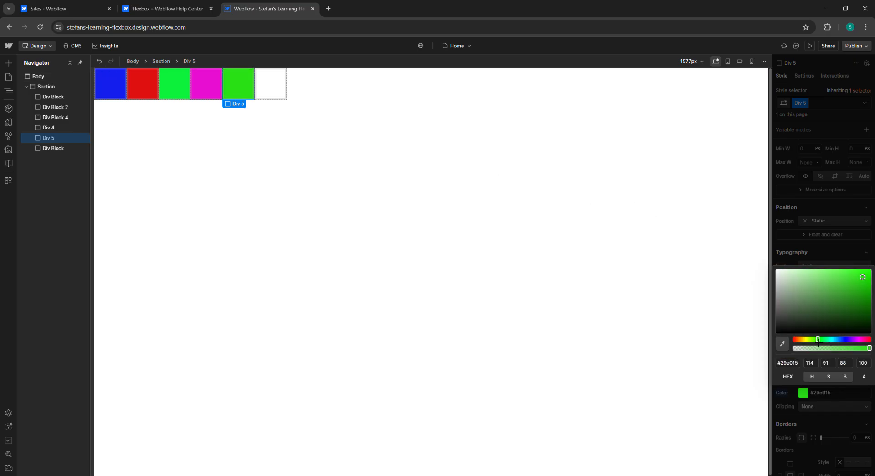
click(835, 341)
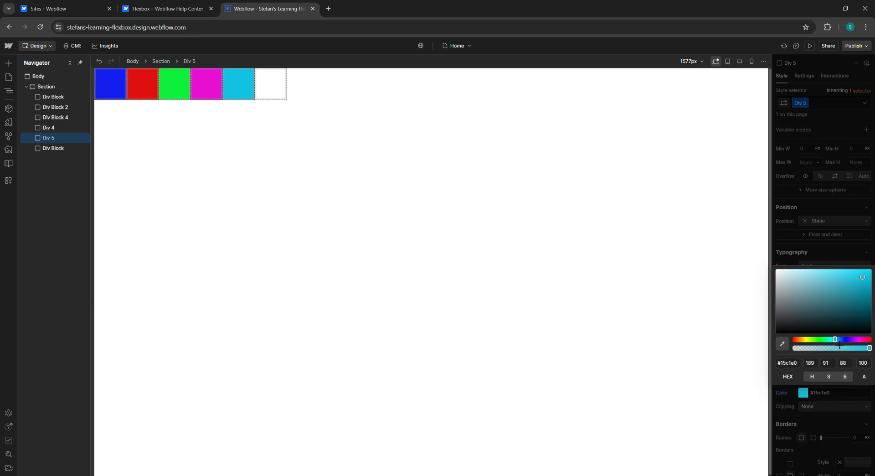
drag(836, 341, 834, 341)
click(826, 252)
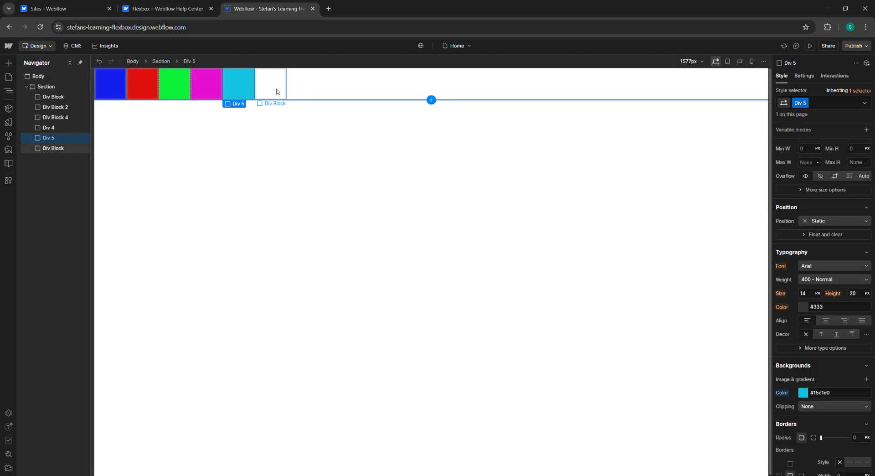
Step: Create and apply a new class named Div 6 on the sixth block
click(279, 86)
click(820, 103)
text(D)
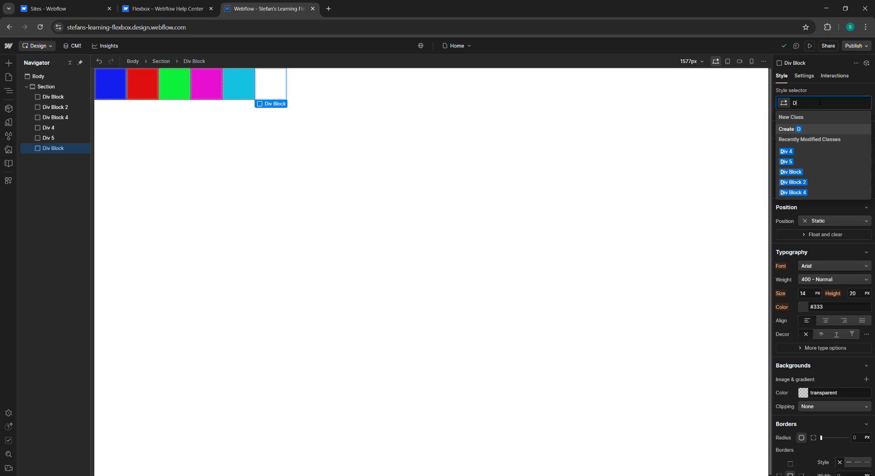
text(iv 6)
key(Return)
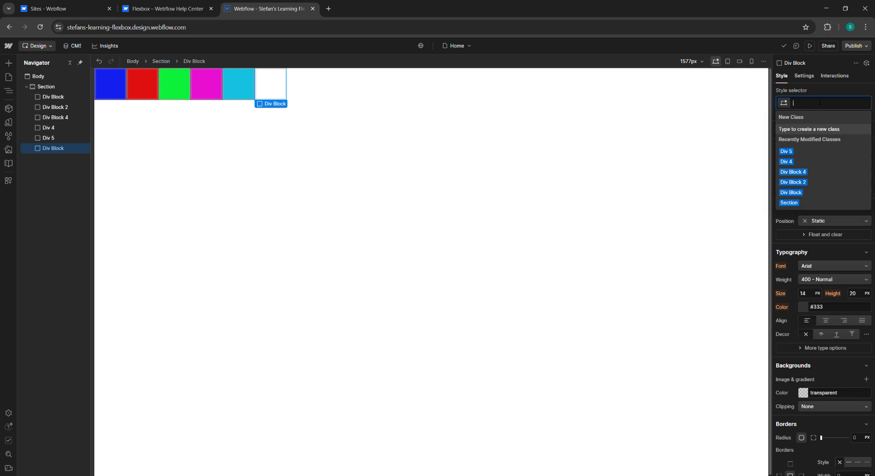
key(Escape)
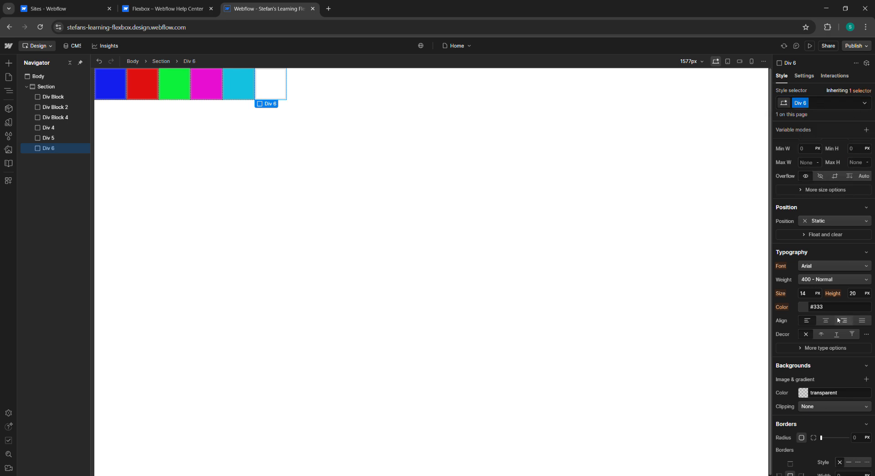
Step: Set the Div 6 class background color to black
click(805, 392)
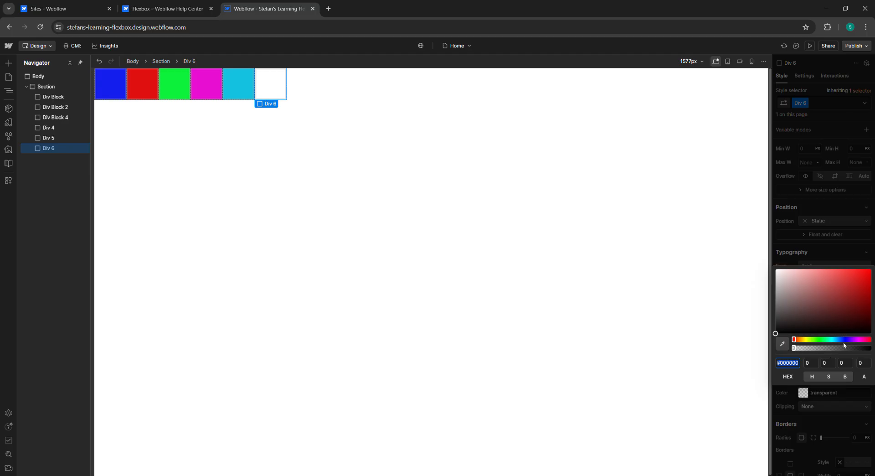
drag(844, 346, 812, 346)
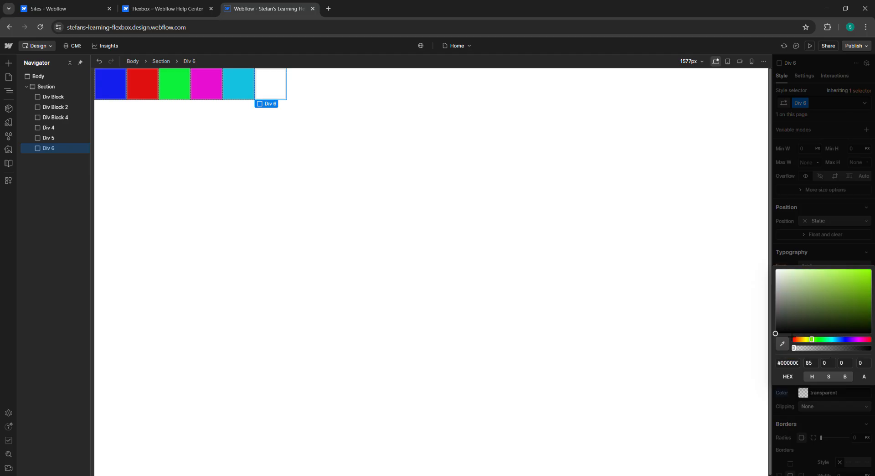
click(783, 330)
click(450, 166)
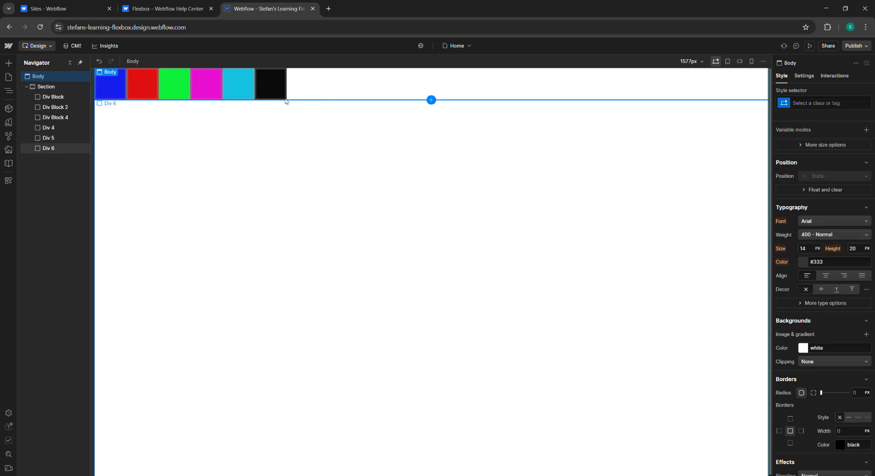
Step: Select the Section and switch its flex direction to vertical and back to horizontal twice
click(144, 81)
click(180, 81)
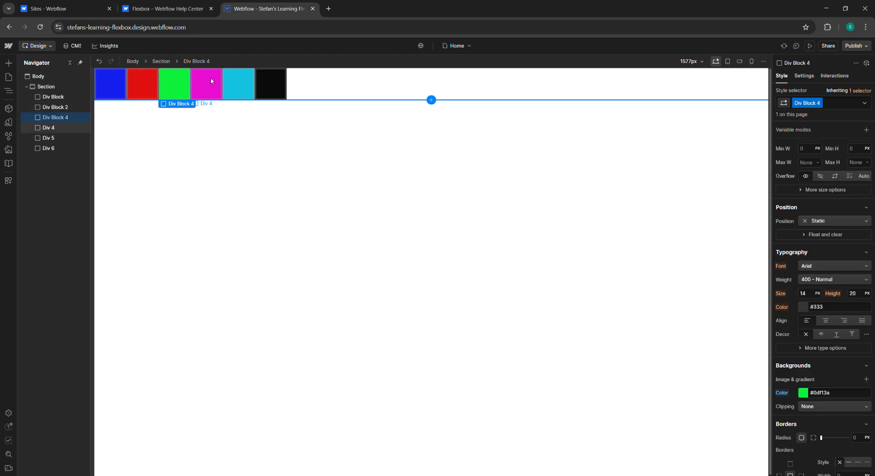
click(212, 80)
click(277, 87)
click(340, 84)
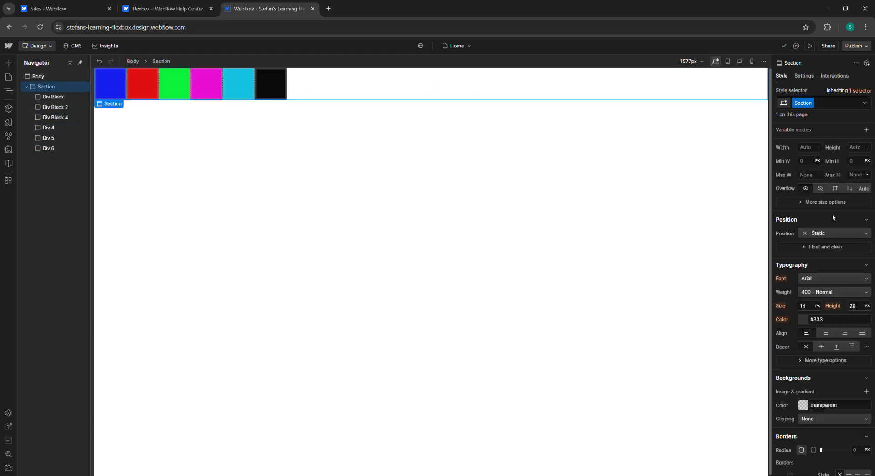
scroll(831, 280, up, 3)
click(824, 161)
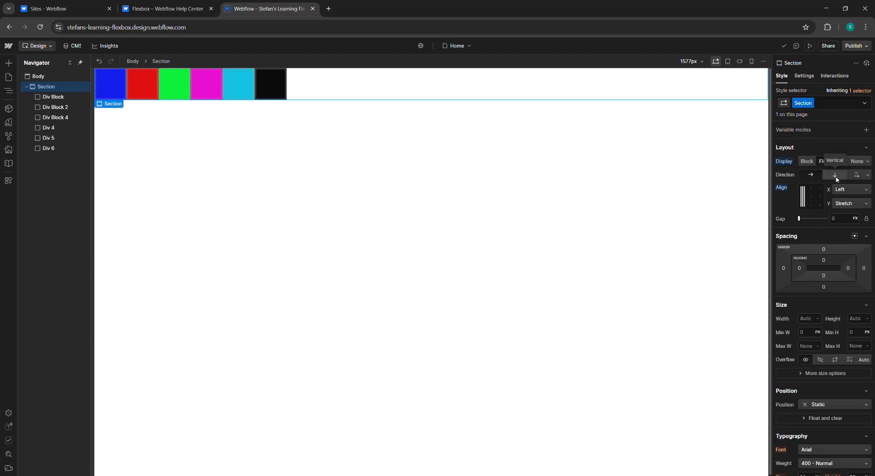
click(836, 175)
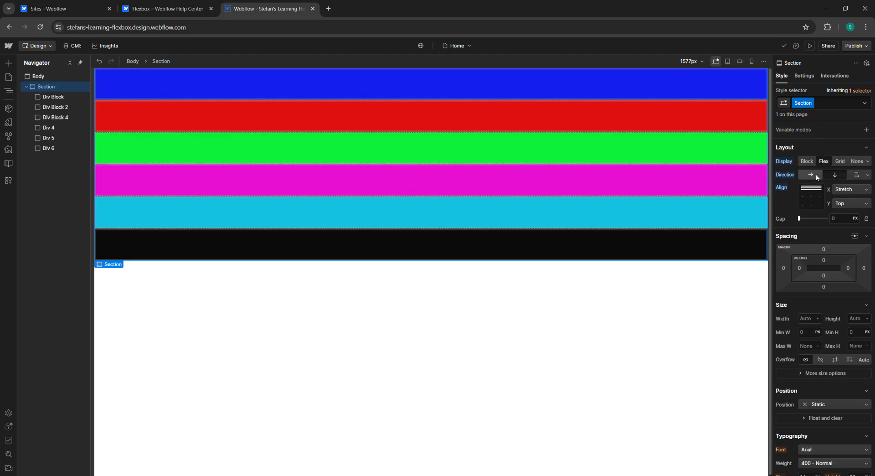
click(815, 175)
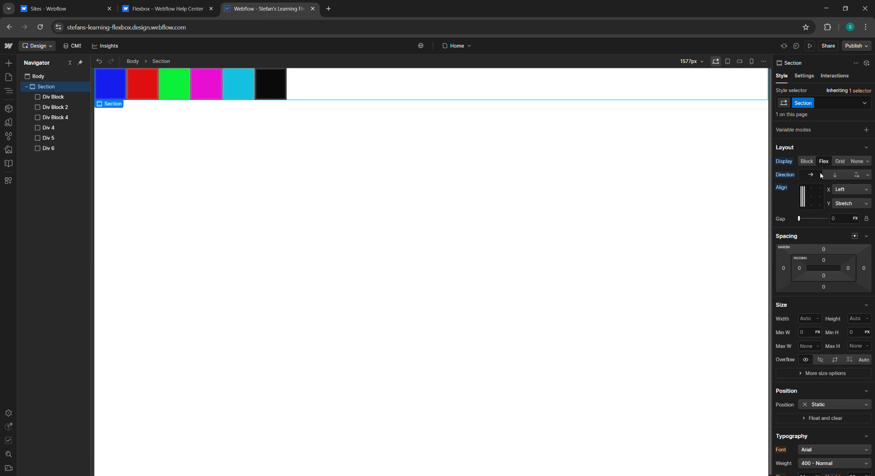
click(836, 175)
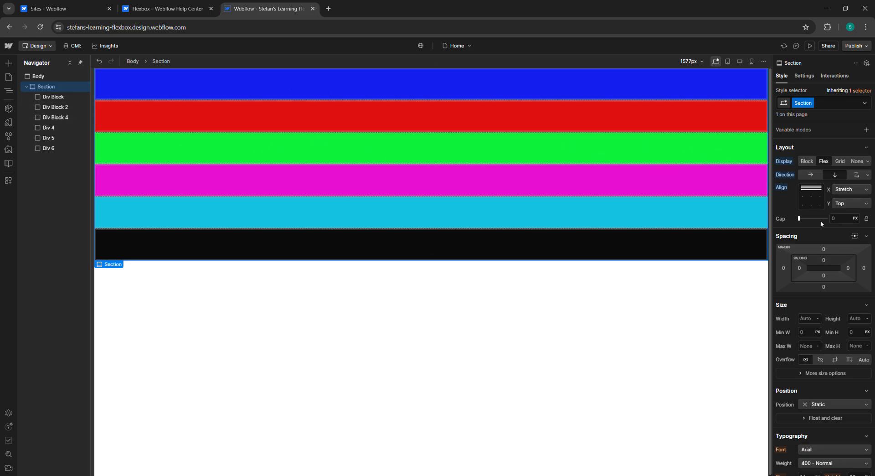
click(814, 175)
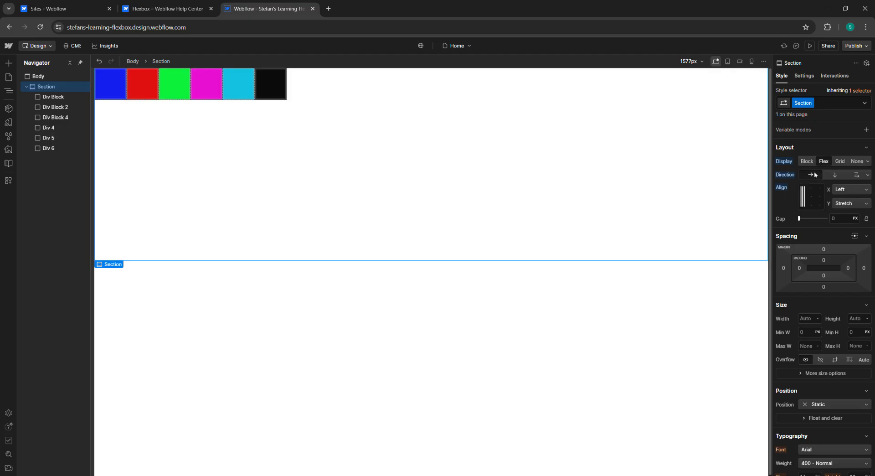
Step: Set the Section's flex direction to right-to-left single row
scroll(815, 235, down, 2)
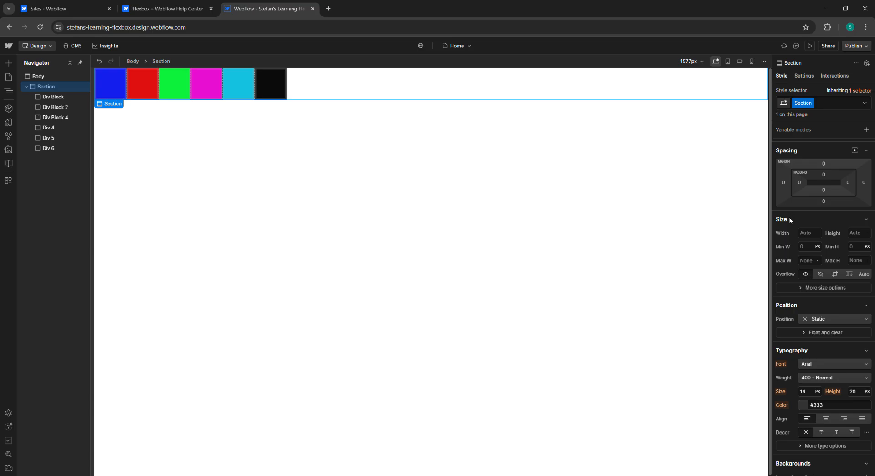
scroll(787, 169, up, 1)
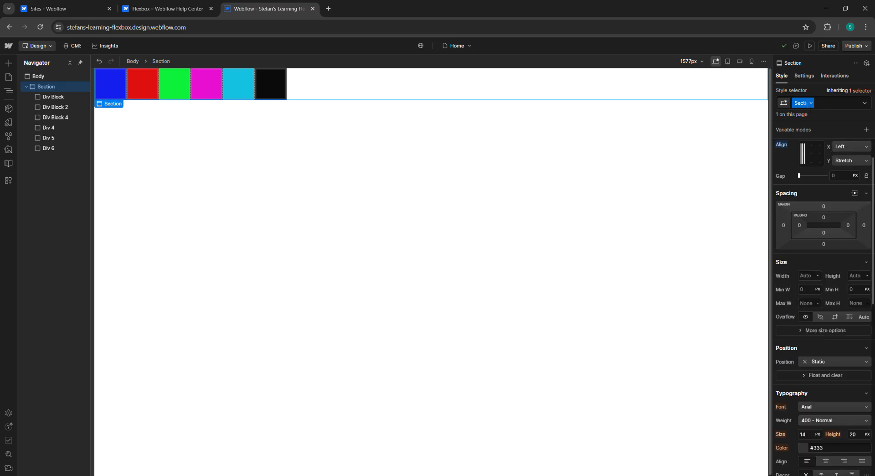
scroll(843, 164, up, 1)
scroll(843, 164, down, 1)
scroll(843, 164, up, 1)
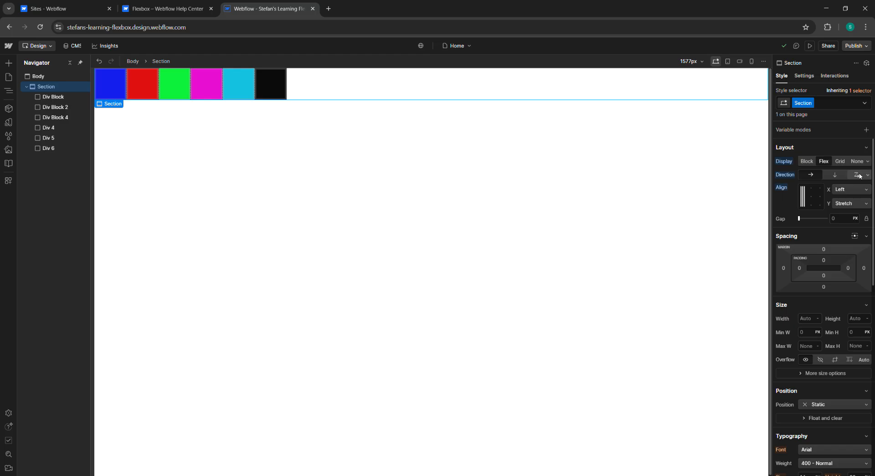
click(859, 175)
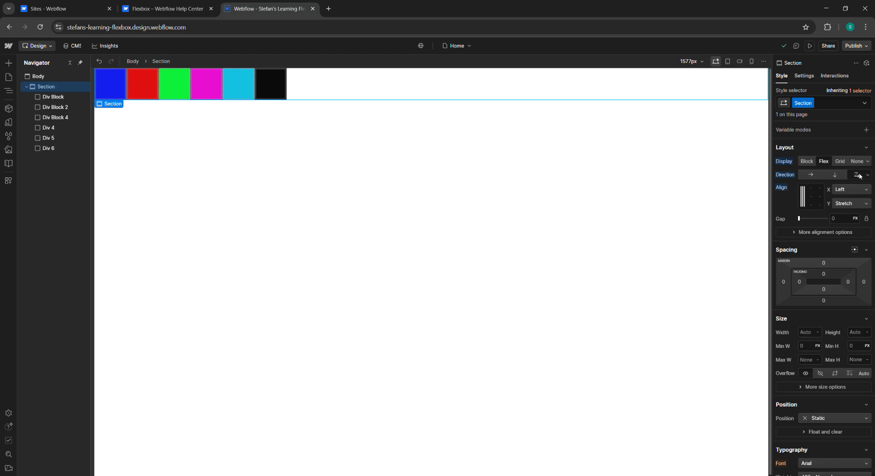
click(860, 175)
click(835, 212)
click(866, 176)
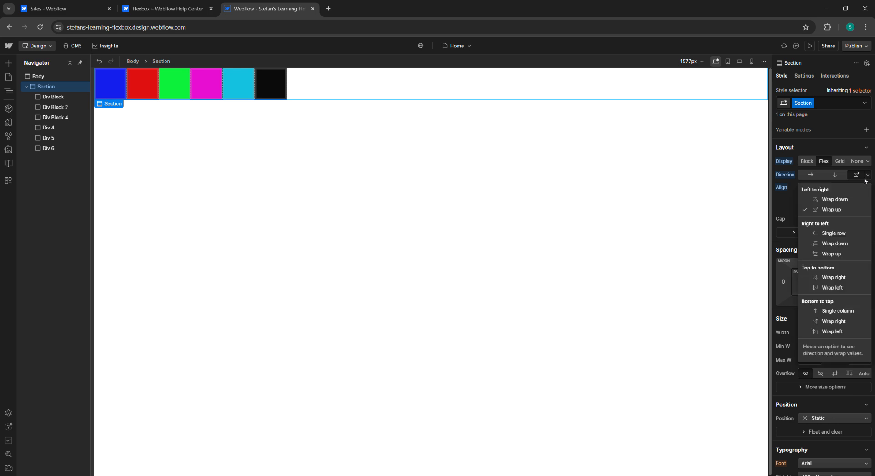
click(833, 235)
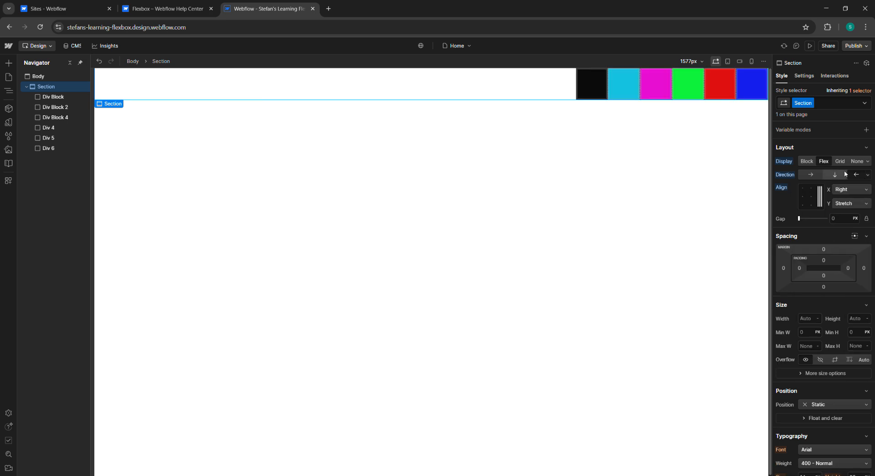
Step: Try the Section's right-to-left wrap down and wrap up direction options
click(867, 175)
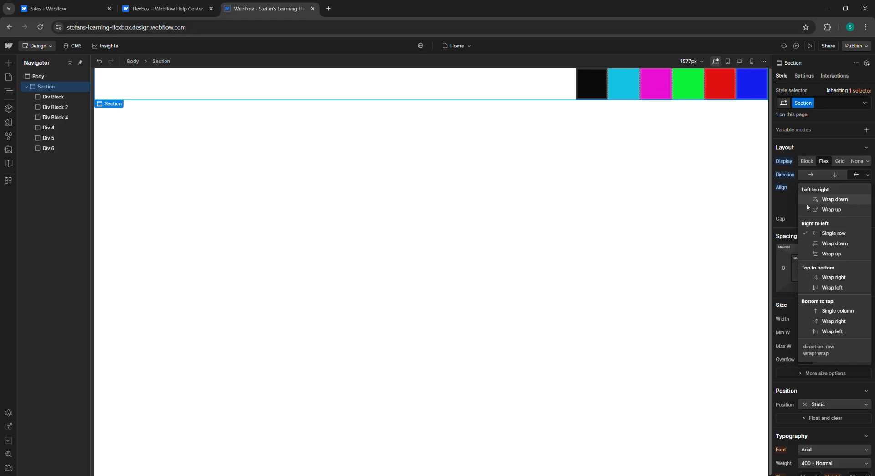
click(834, 243)
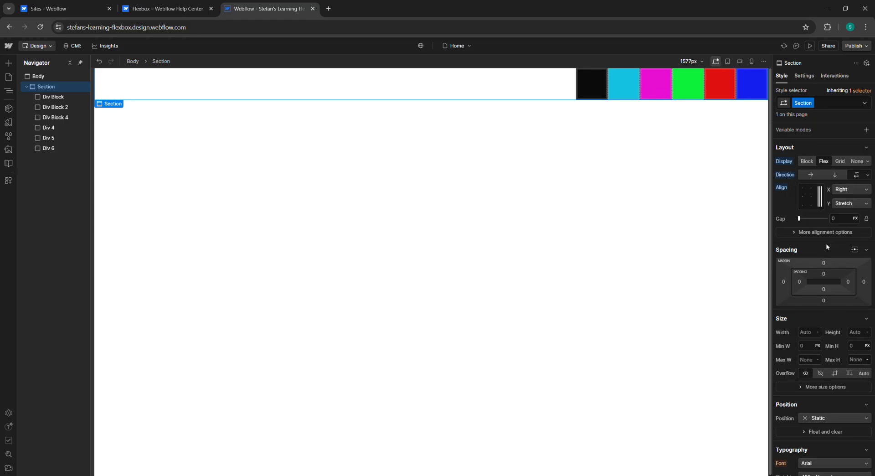
click(867, 175)
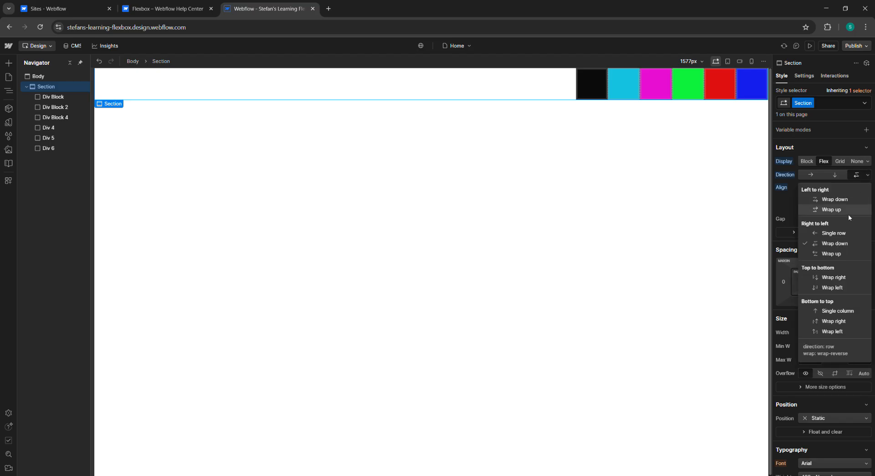
click(846, 253)
Step: Set the Section's direction to top-to-bottom wrap right, then to top-to-bottom wrap left
click(867, 174)
click(840, 277)
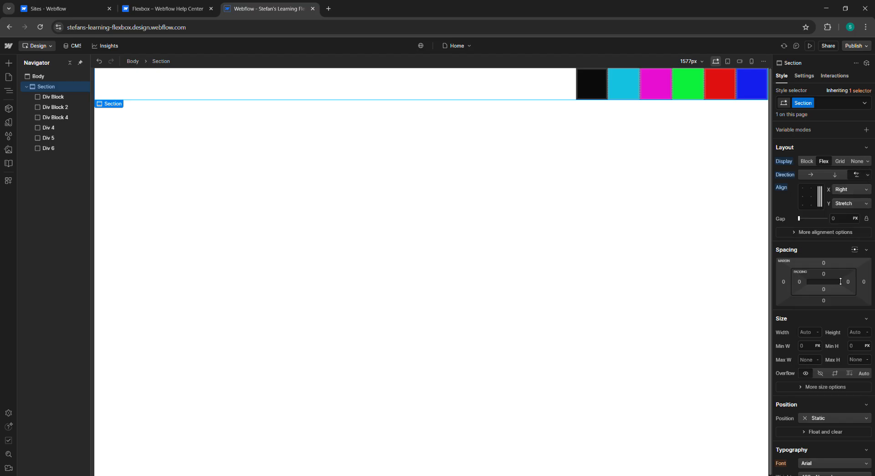
click(867, 175)
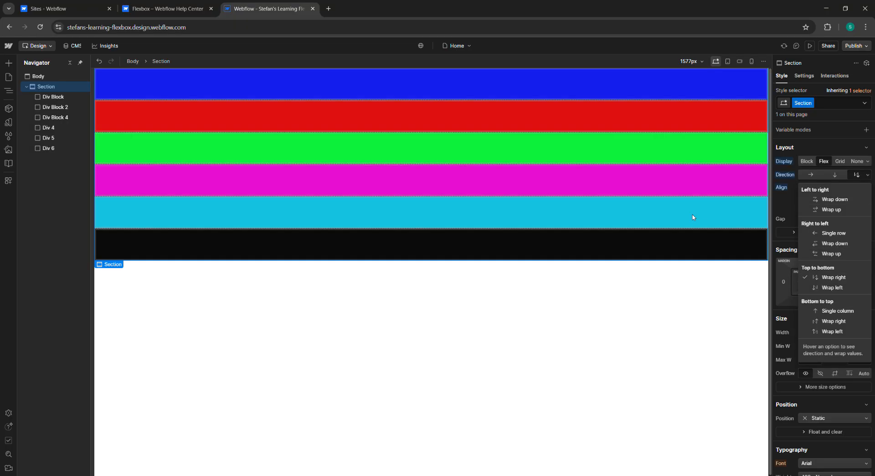
click(836, 288)
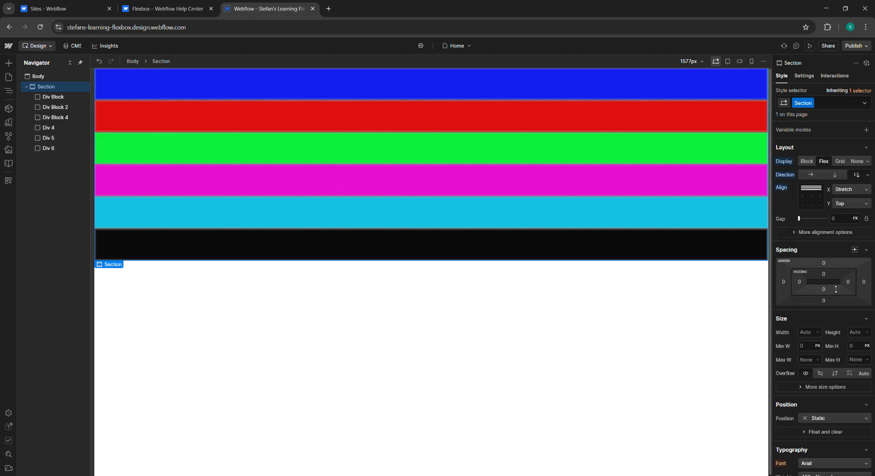
Step: Set the Section to bottom-to-top single column, then back to top-to-bottom wrap right
click(868, 175)
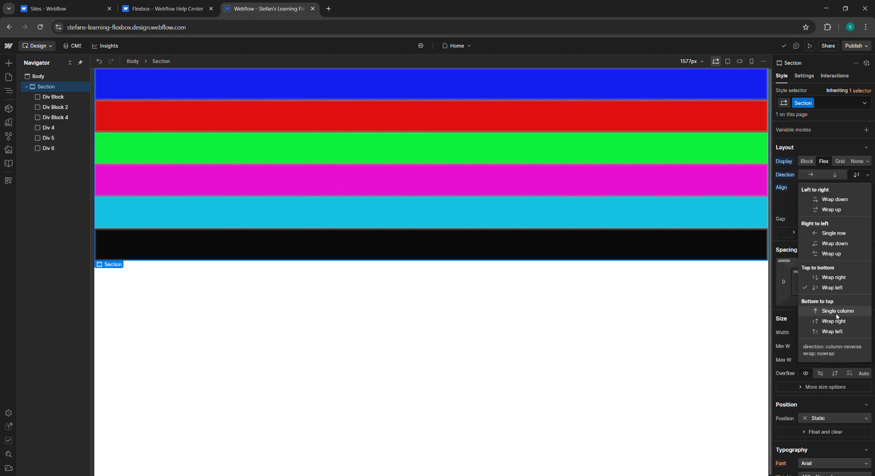
click(837, 315)
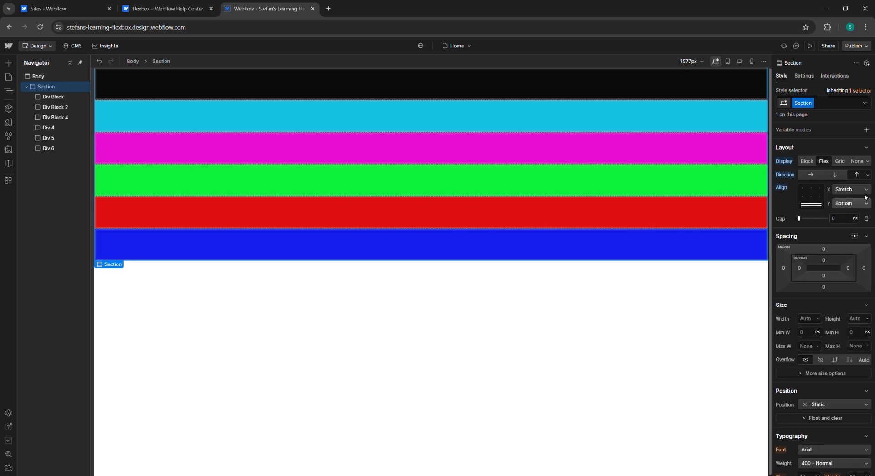
click(867, 176)
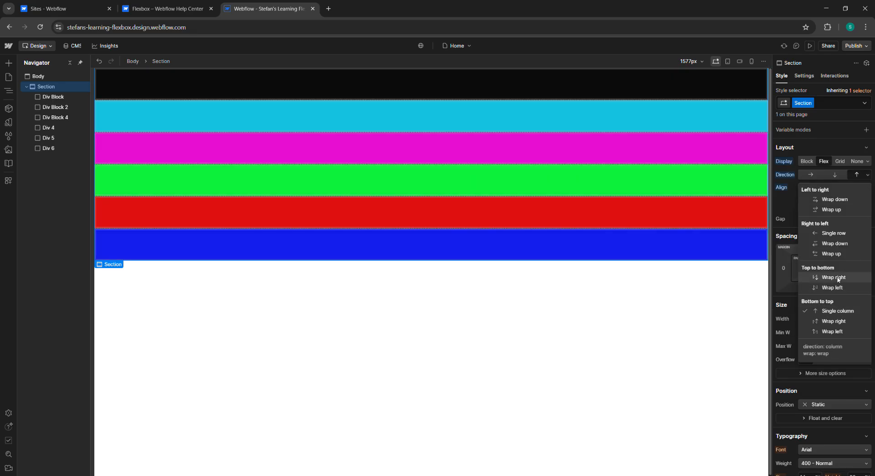
click(840, 278)
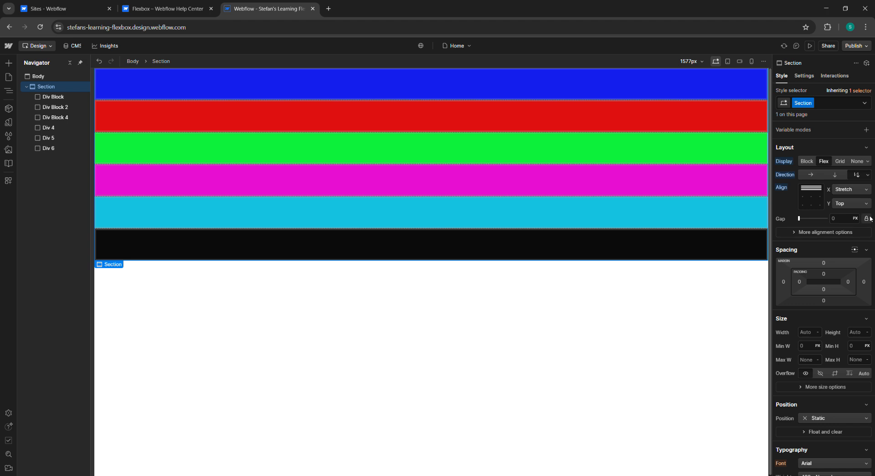
Step: Set the Section's direction to bottom-to-top wrap left, then to bottom-to-top wrap right
click(867, 175)
click(842, 330)
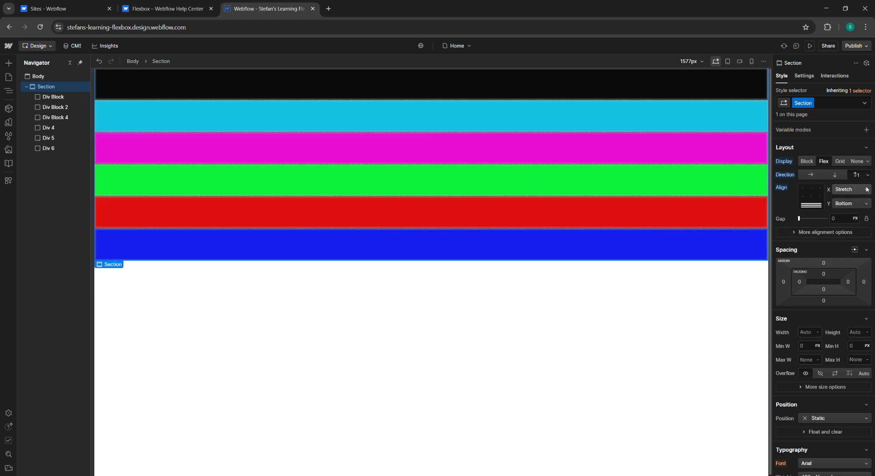
click(867, 175)
click(835, 321)
Step: Read the Flexbox help article's section on wrapping and reversing flex children
click(164, 9)
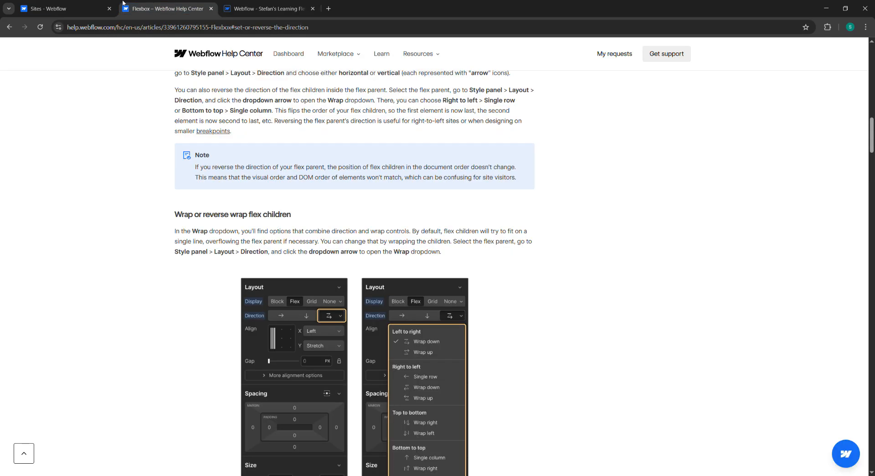
click(66, 8)
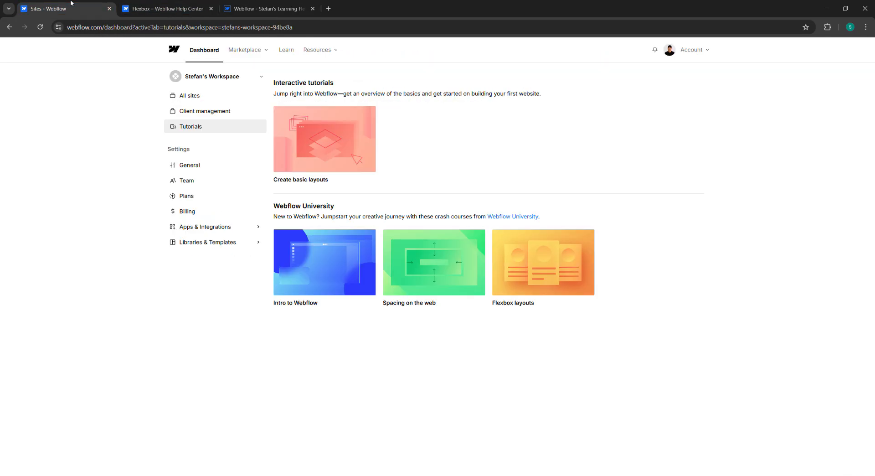
click(135, 3)
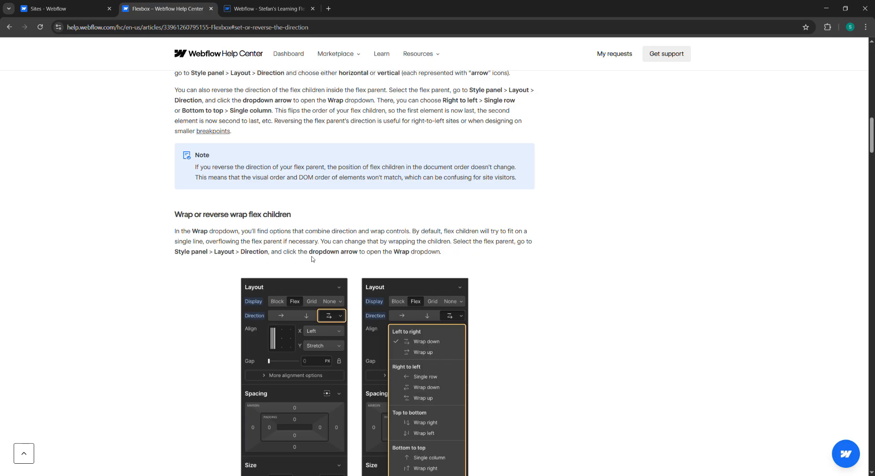
scroll(358, 260, down, 4)
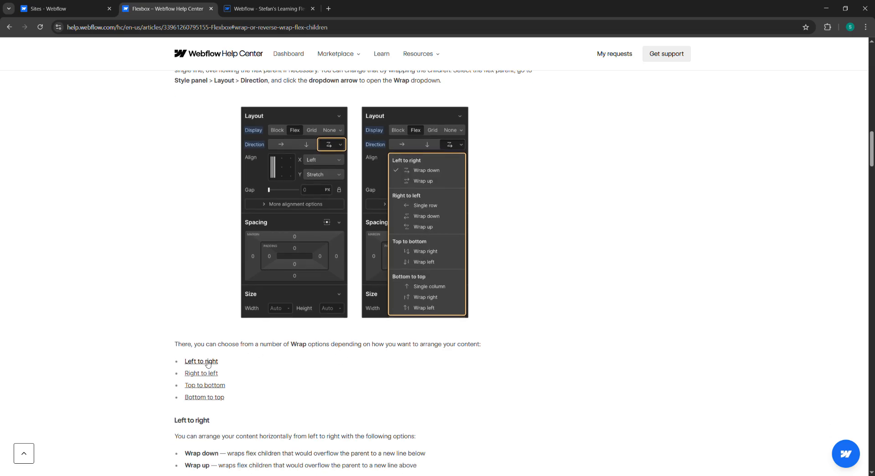
scroll(220, 382, down, 1)
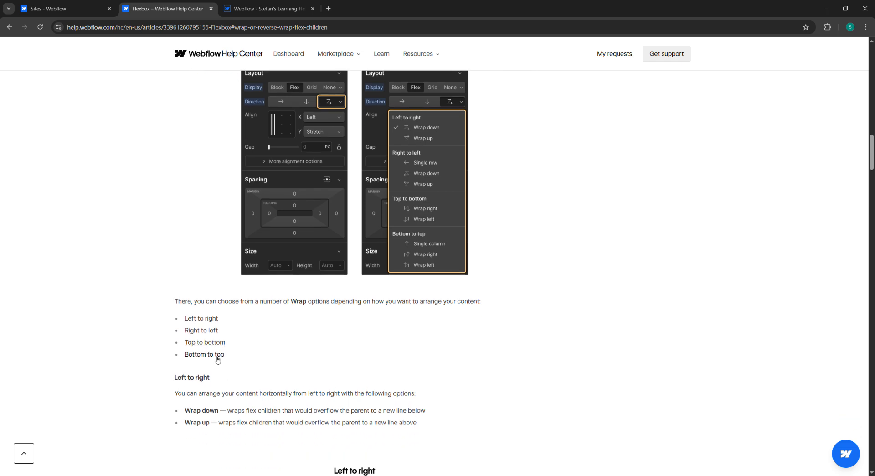
scroll(217, 365, down, 1)
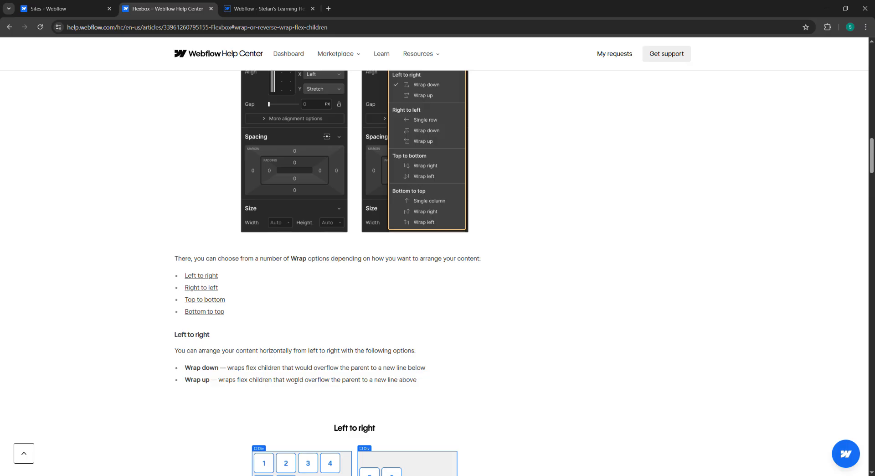
Step: Set the Section's direction back to left-to-right wrap down
click(266, 8)
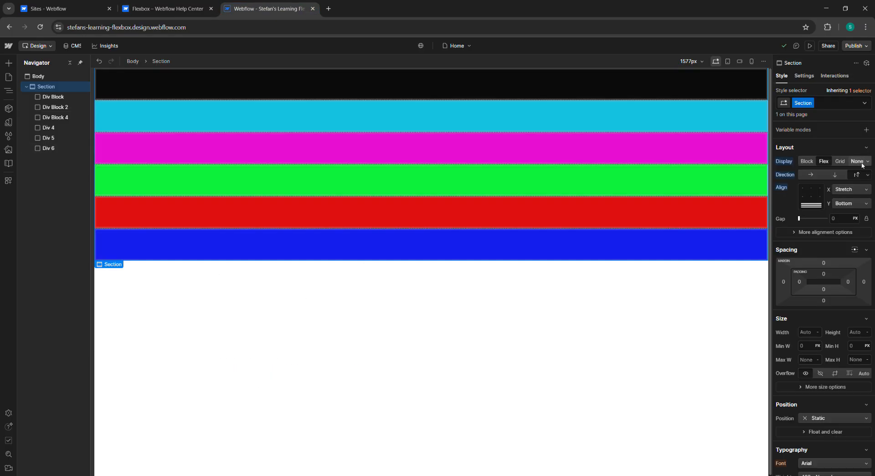
click(866, 176)
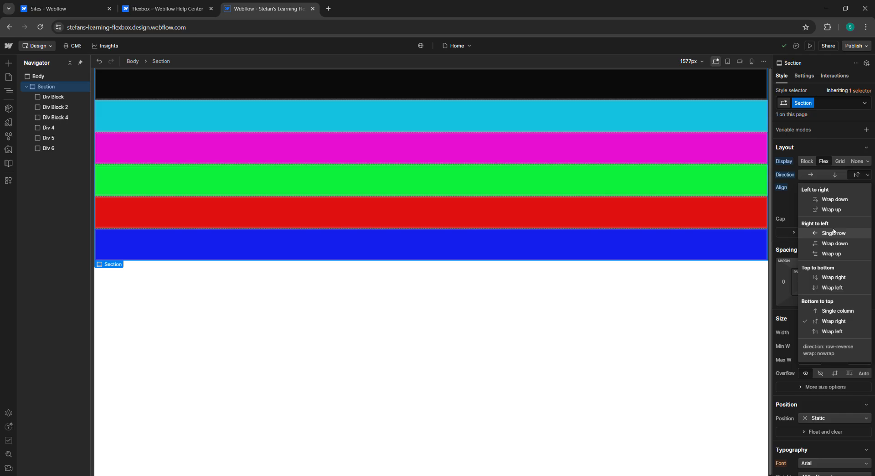
click(834, 199)
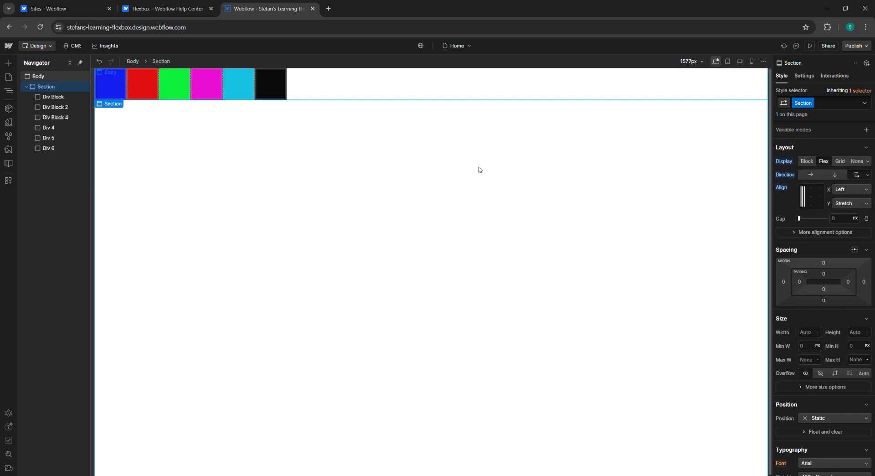
Step: Read the help article's explanation of the left-to-right wrap options
click(131, 7)
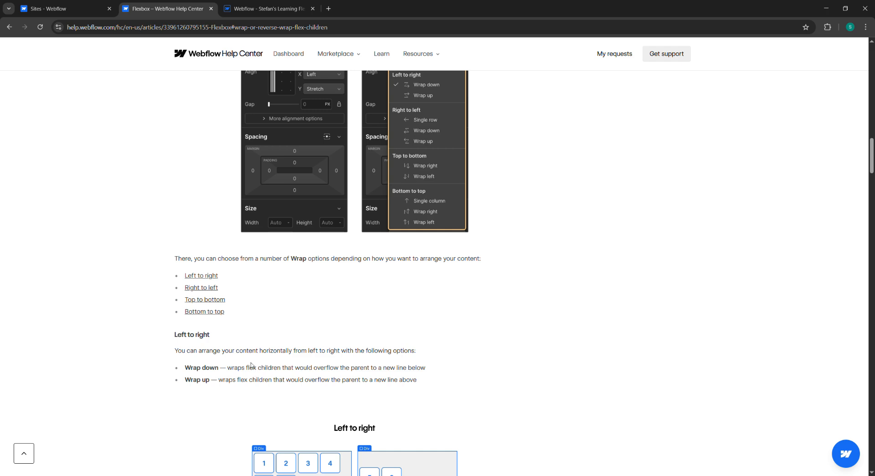
drag(260, 352, 328, 354)
click(313, 357)
click(327, 356)
scroll(360, 381, down, 2)
scroll(361, 346, down, 2)
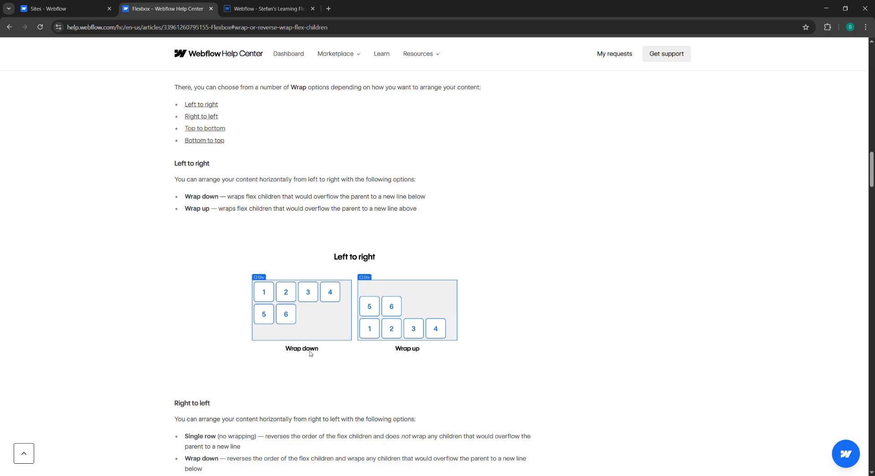
Step: Open the Section's direction options for review and close them again
click(272, 7)
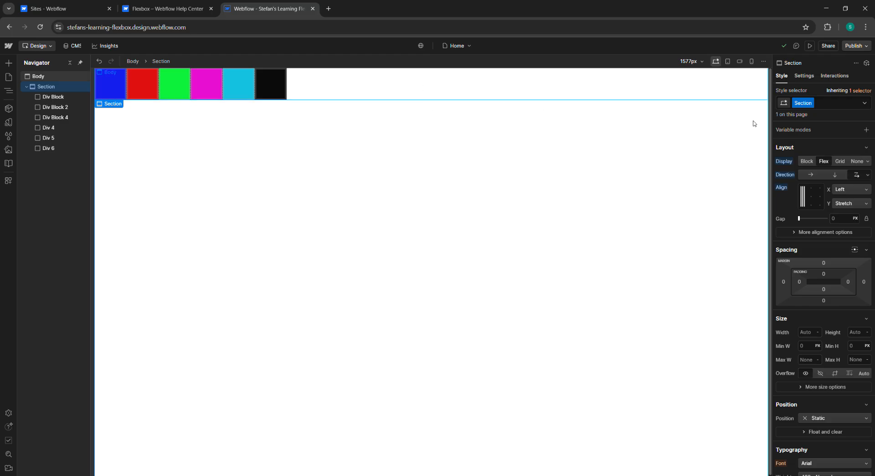
click(447, 117)
click(311, 82)
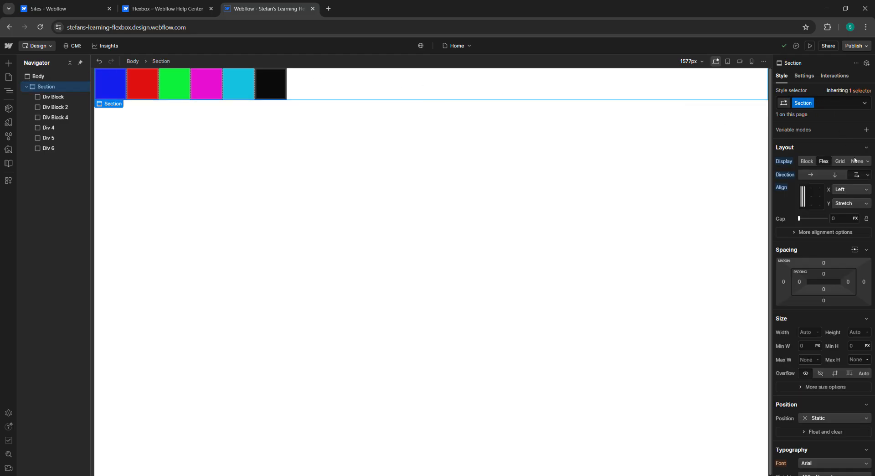
click(866, 175)
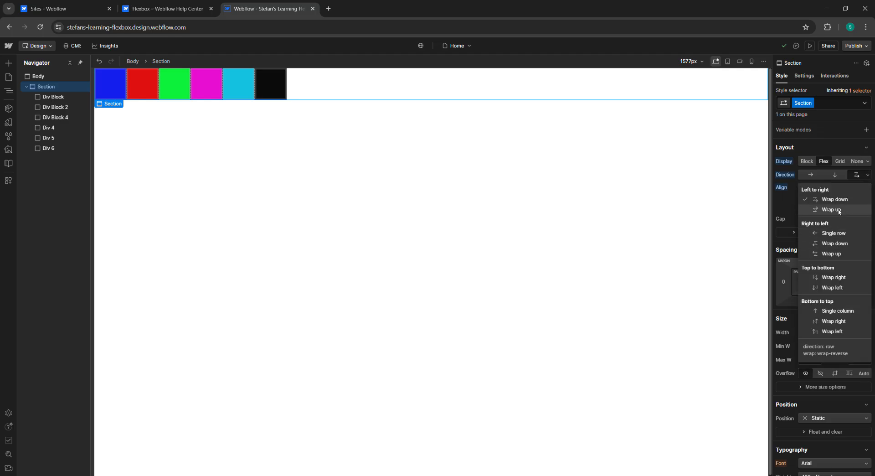
click(324, 91)
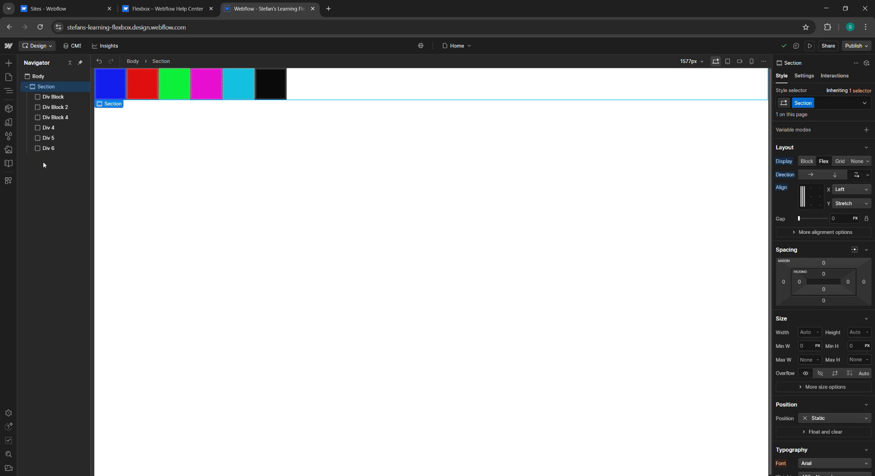
Step: Add a new Div Block at the end of the Section
key(a)
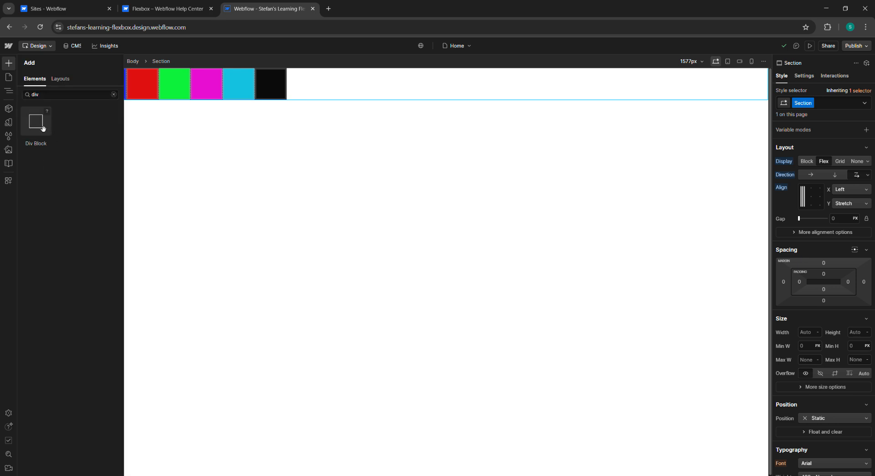
click(43, 129)
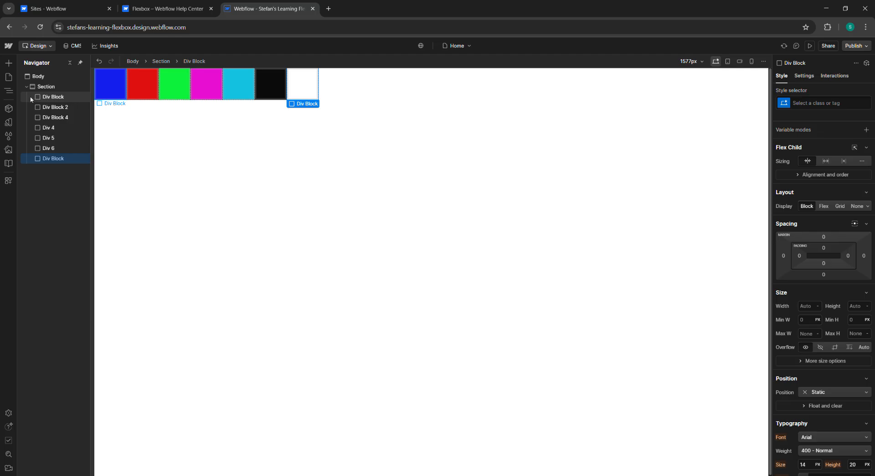
mouse_move(38, 97)
mouse_down()
mouse_move(39, 109)
mouse_move(39, 97)
mouse_up()
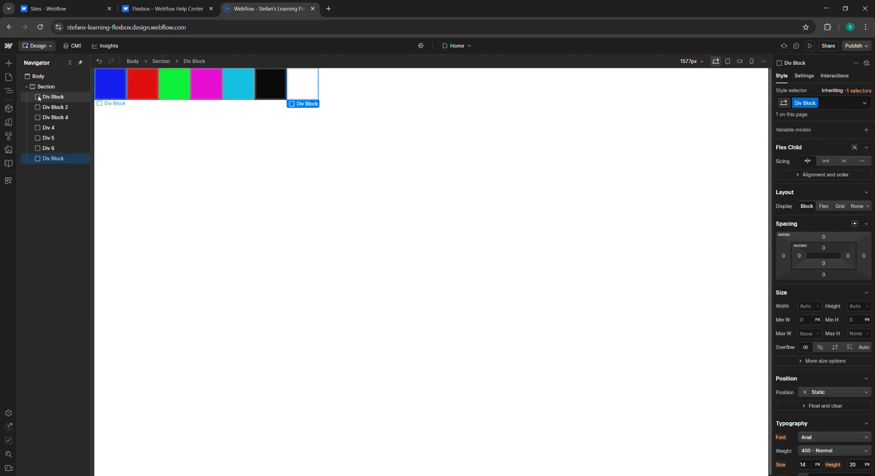
Step: Nest all six colored Div Blocks inside the new Div Block
click(50, 99)
click(54, 108)
click(52, 98)
click(53, 108)
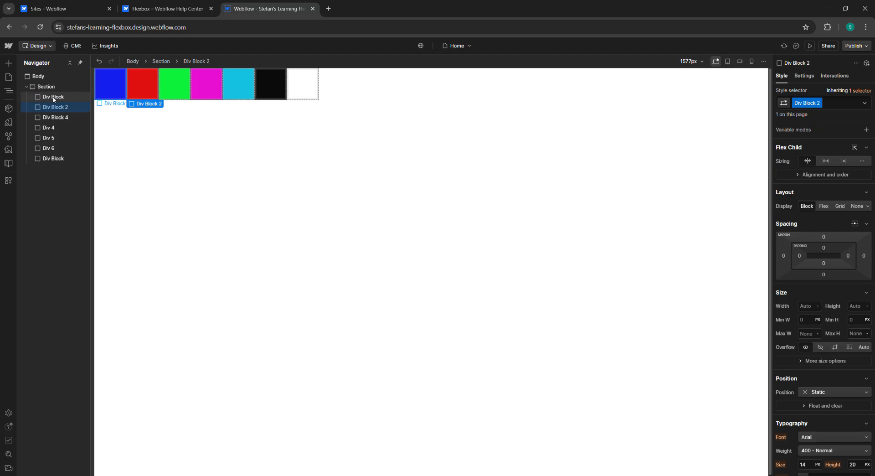
click(52, 99)
drag(52, 99, 58, 160)
drag(51, 118, 50, 171)
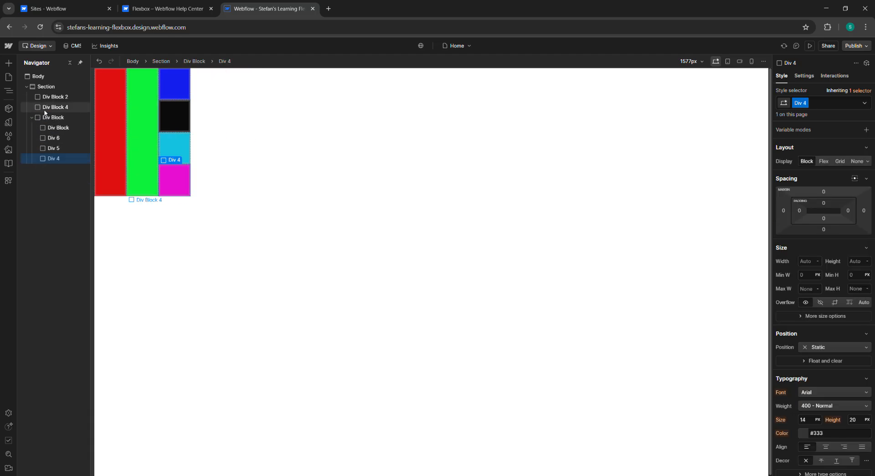
drag(49, 133, 43, 168)
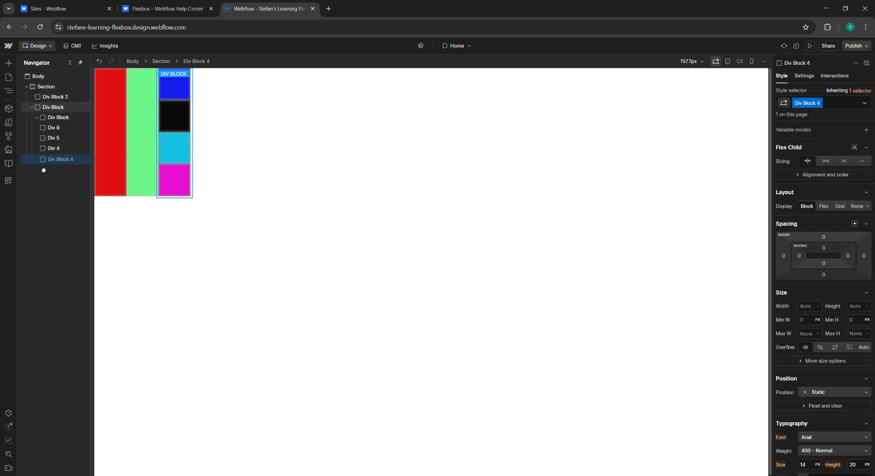
drag(51, 96, 49, 167)
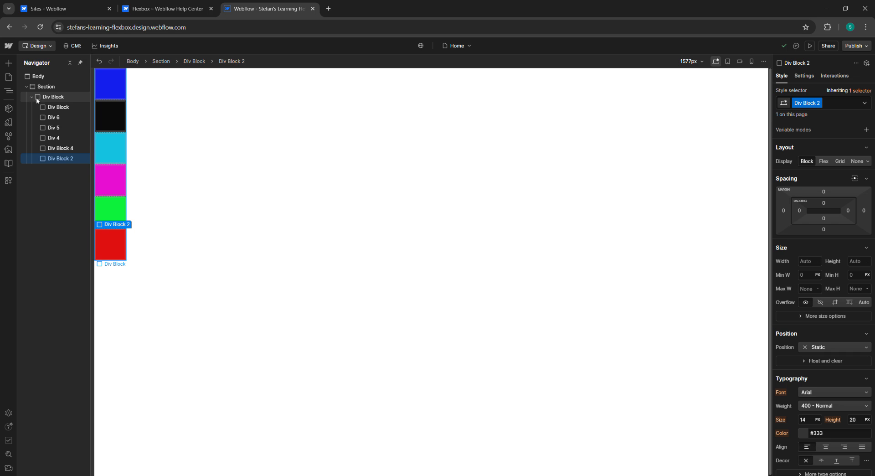
Step: Move the wrapper Div Block out of the Section and set its display to Flex
drag(10, 108, 39, 102)
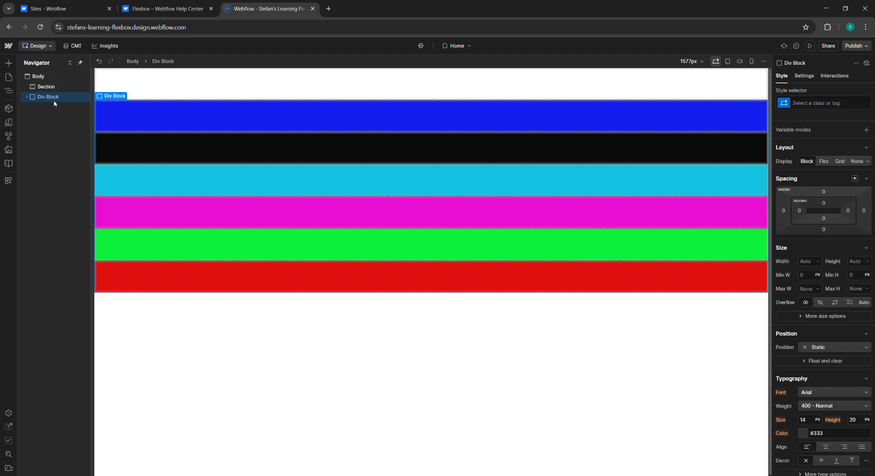
click(27, 98)
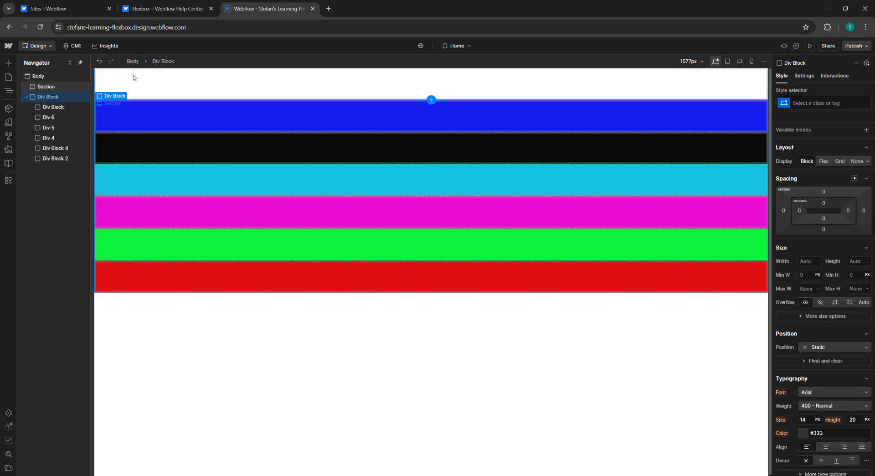
click(57, 87)
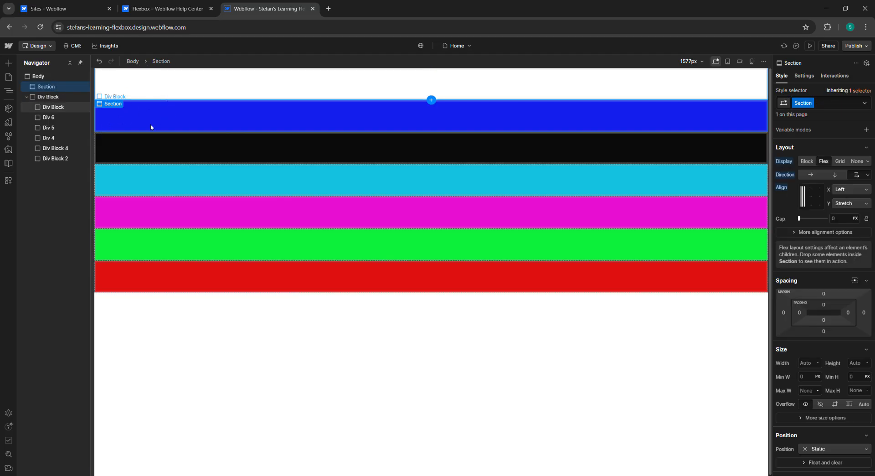
click(50, 97)
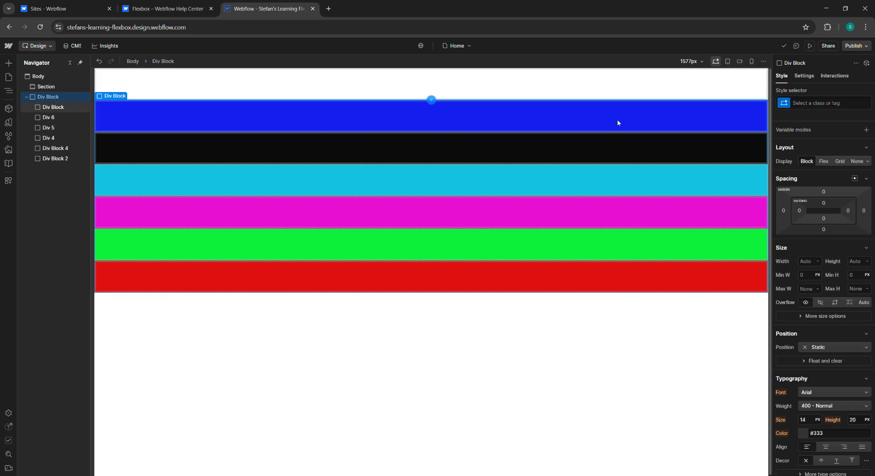
click(825, 162)
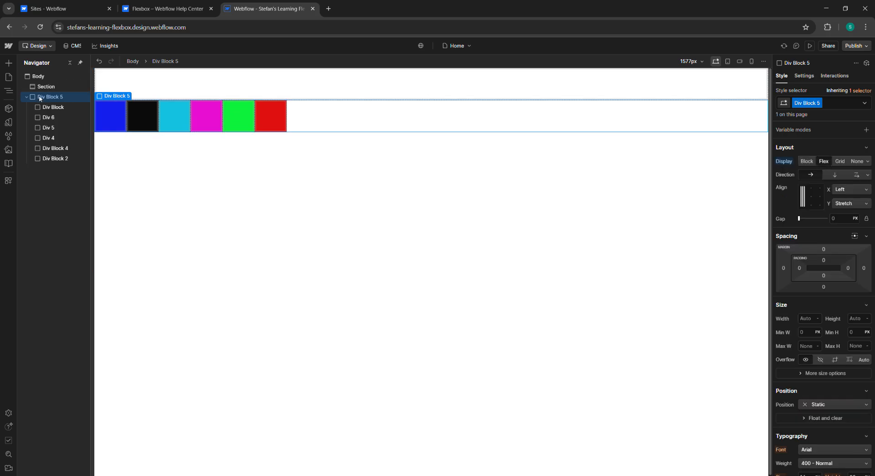
Step: Move the wrapper Div Block back into the Section and set the Section's display to Block
mouse_move(45, 94)
mouse_down()
mouse_move(55, 101)
mouse_move(68, 90)
mouse_move(88, 93)
mouse_move(36, 102)
mouse_move(65, 97)
mouse_move(53, 94)
mouse_up()
click(53, 89)
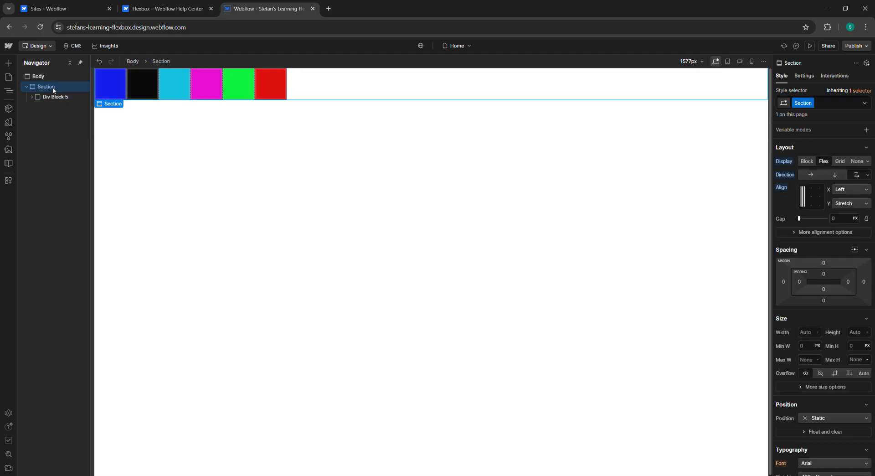
click(55, 97)
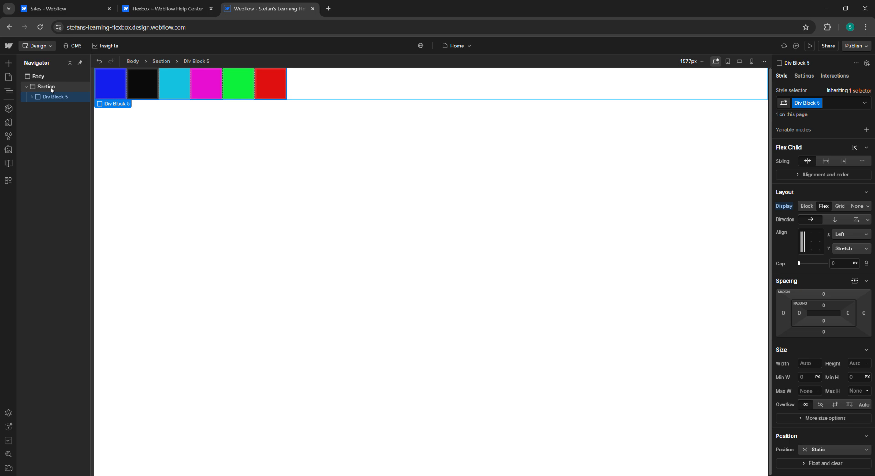
click(51, 88)
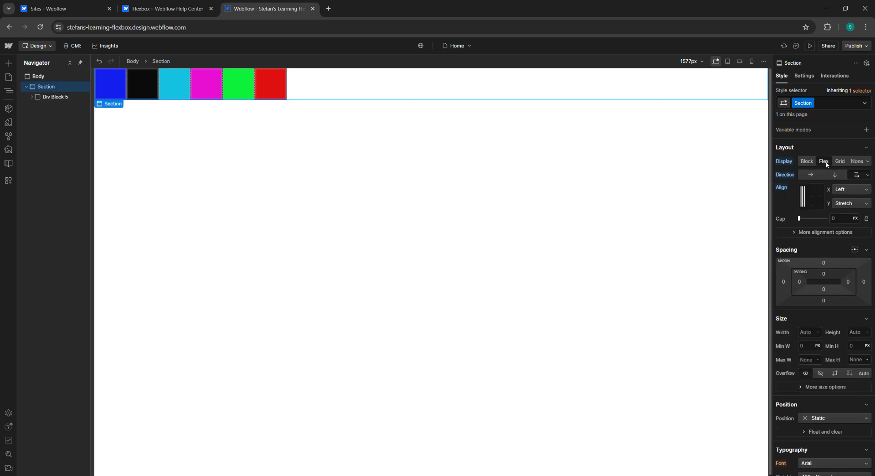
click(790, 162)
click(791, 173)
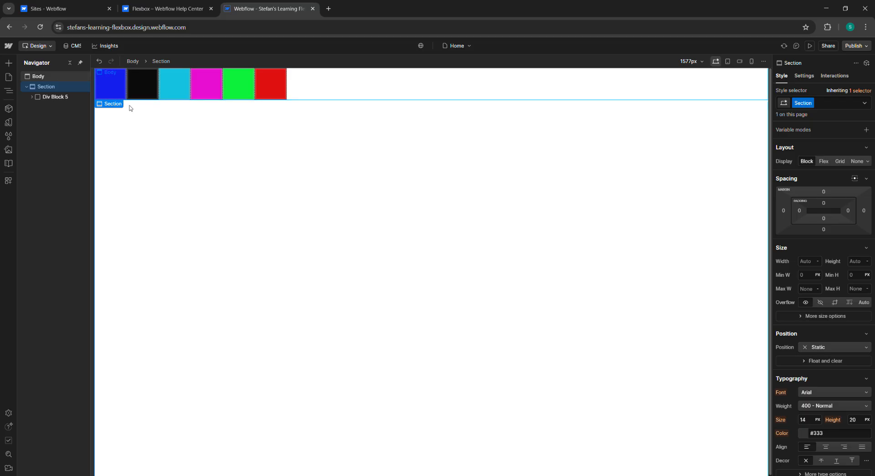
Step: Align the wrapper Div Block's children to center horizontally and vertically
click(50, 98)
click(32, 97)
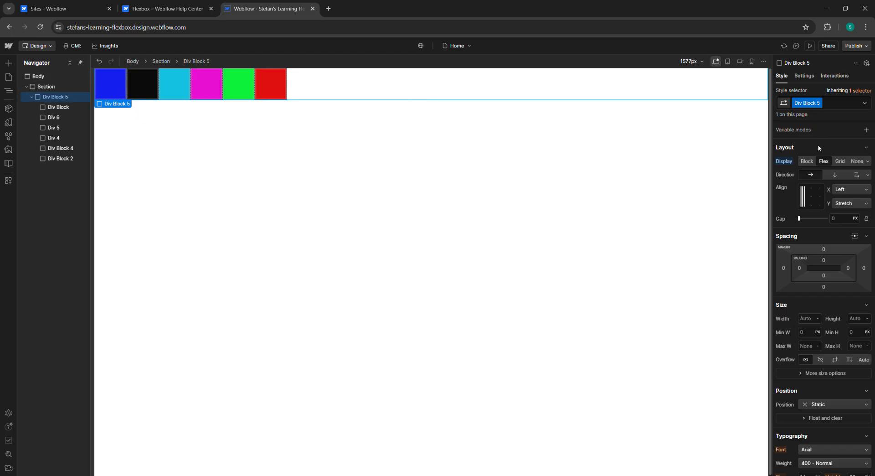
click(812, 197)
click(812, 197)
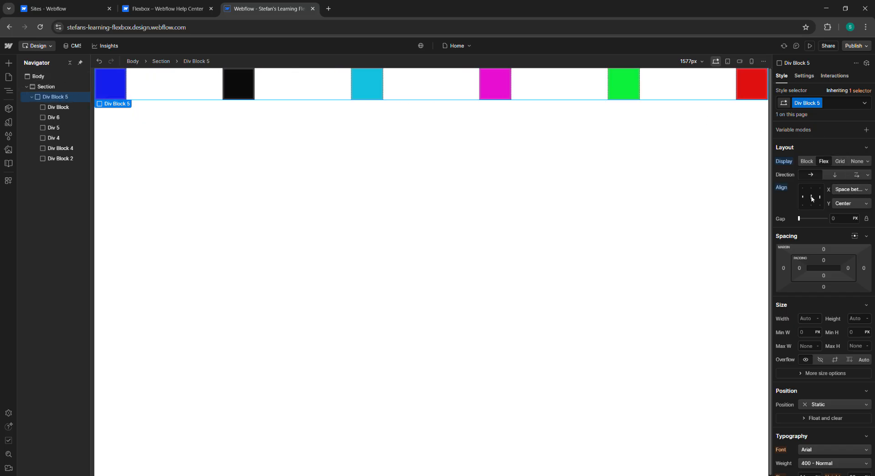
click(812, 197)
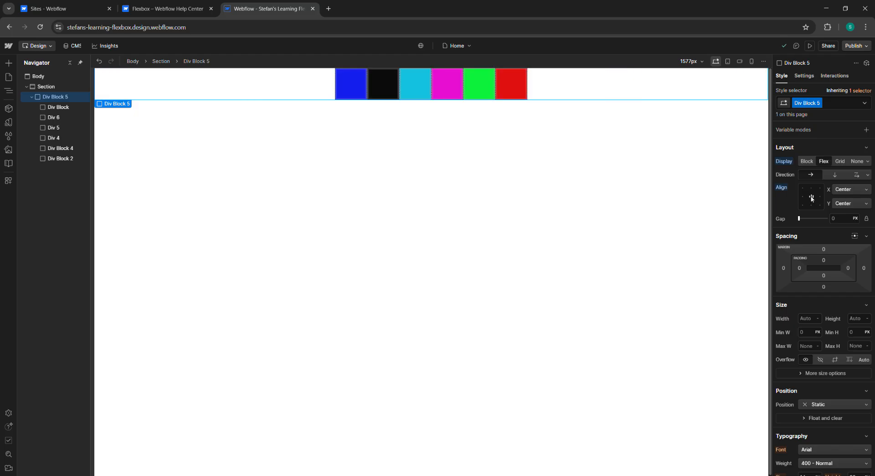
Step: Toggle the wrapper's horizontal alignment between Center and Space between several times, ending on Center
click(812, 197)
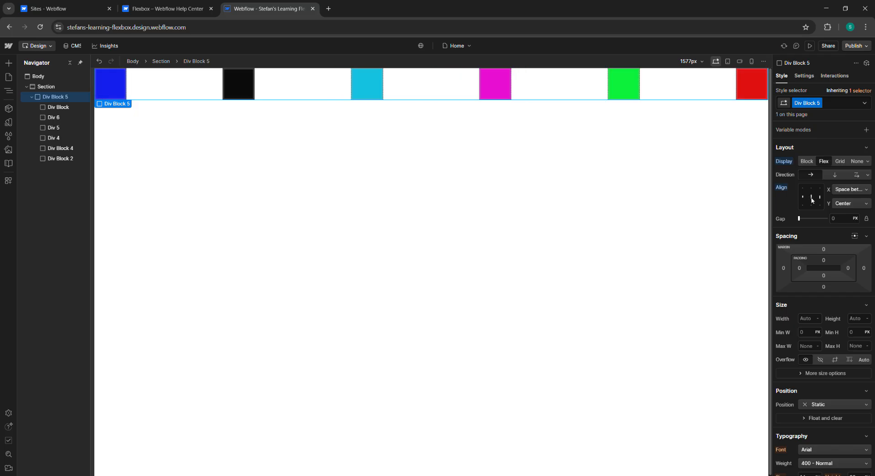
click(812, 197)
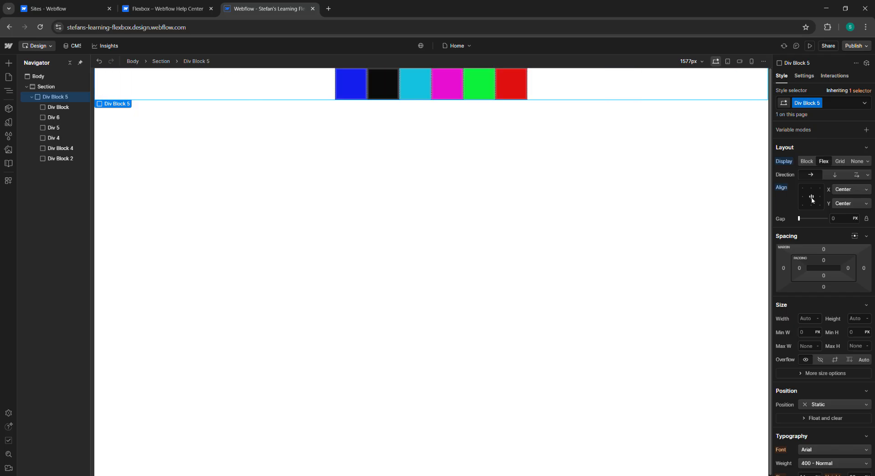
click(811, 198)
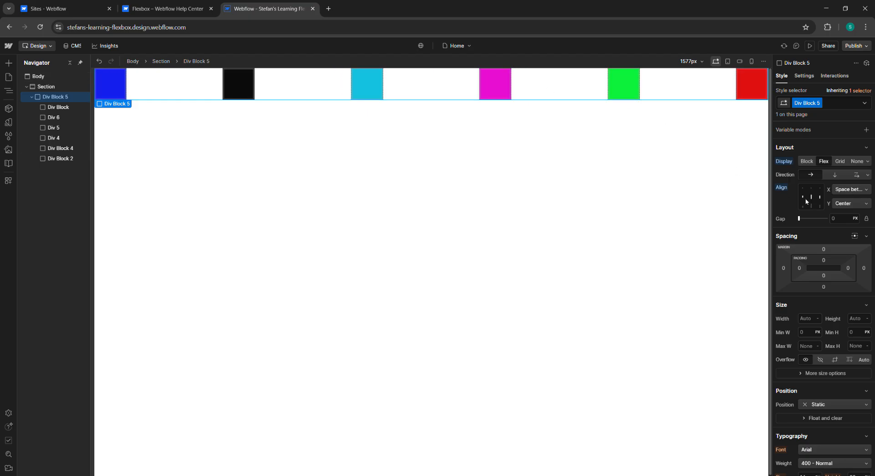
click(812, 197)
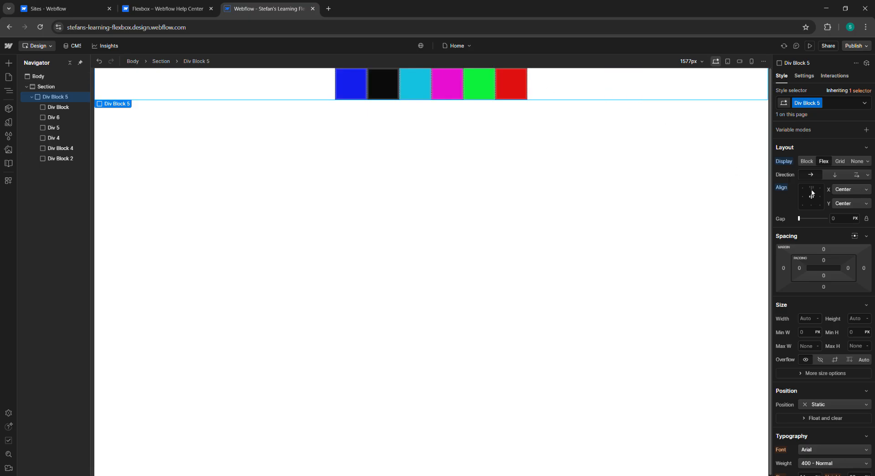
click(813, 199)
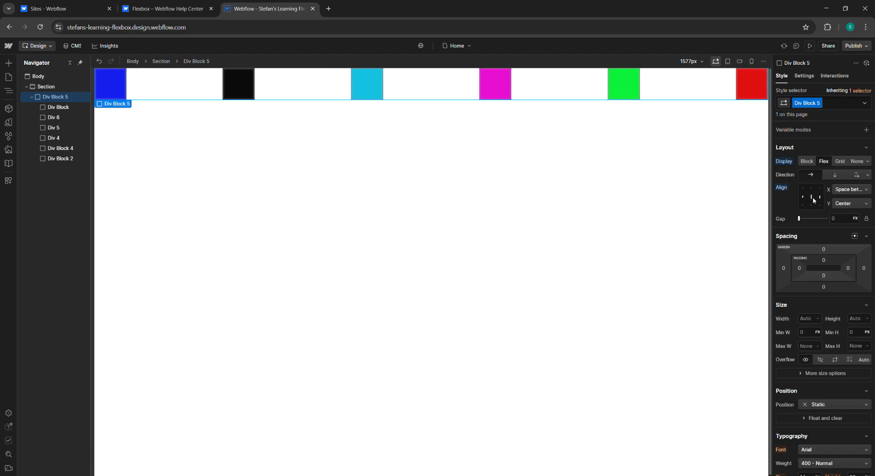
click(813, 199)
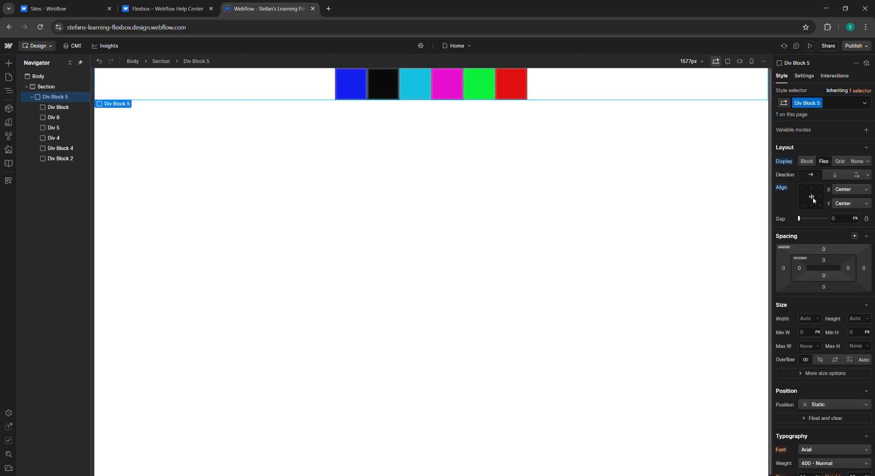
Step: Set the wrapper's flex direction to vertical, briefly switching its display to Grid and back to Flex
click(835, 176)
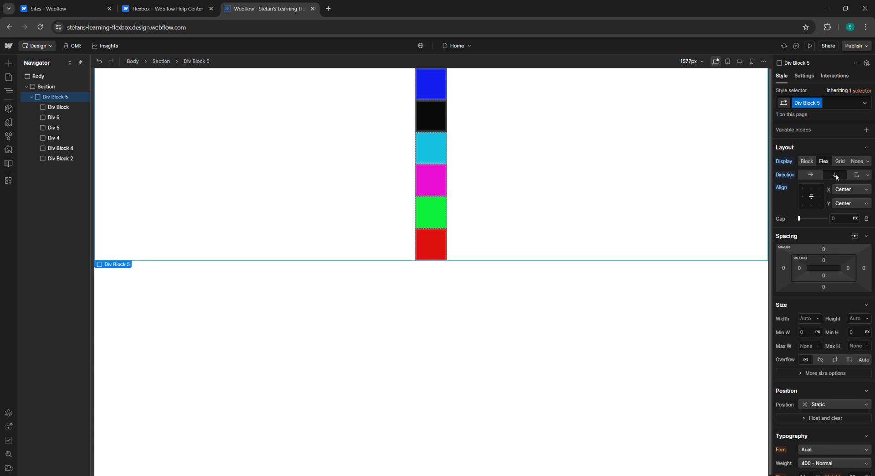
click(812, 199)
click(812, 198)
drag(799, 218, 777, 222)
click(840, 162)
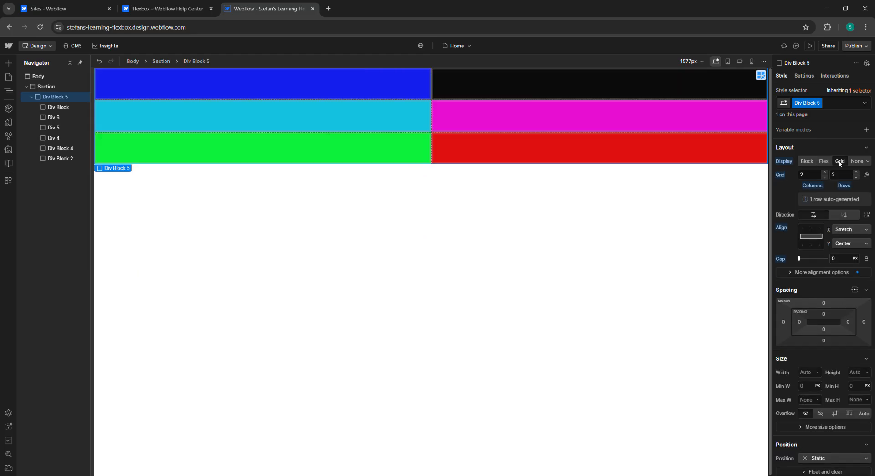
click(823, 162)
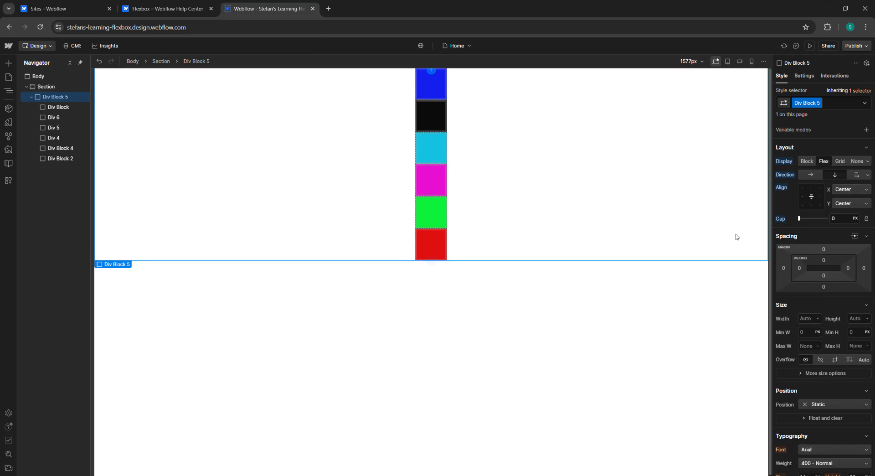
Step: Set the gap between the wrapper's children to 39 px
drag(802, 220, 797, 221)
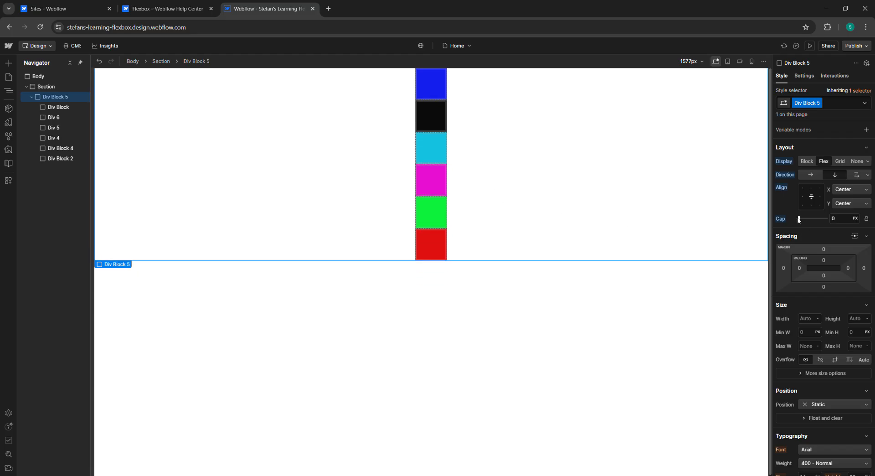
drag(801, 219, 807, 219)
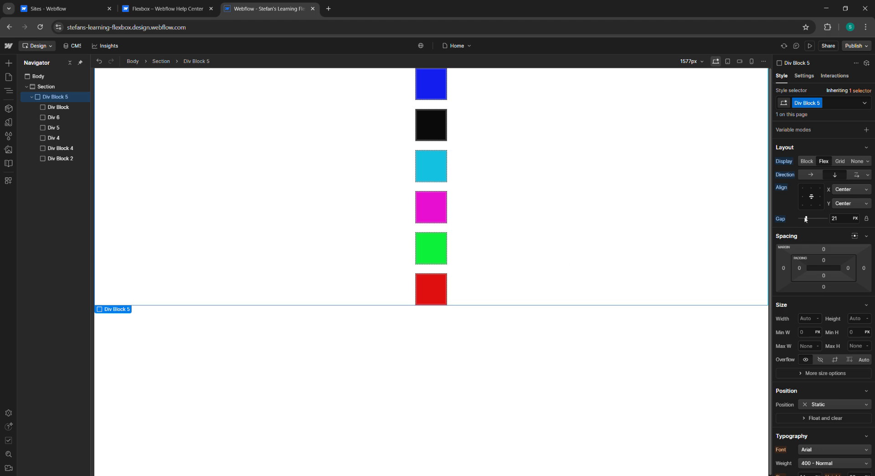
drag(807, 219, 813, 219)
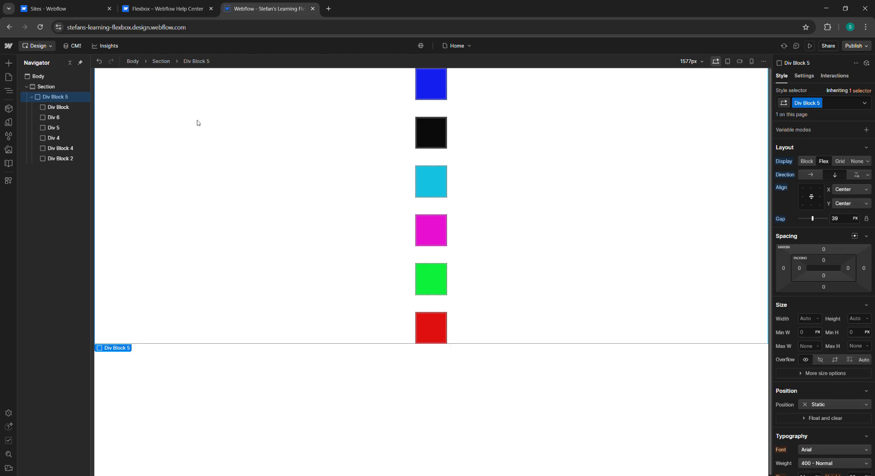
Step: Give the wrapper Div Block a yellow background color #d6c547
scroll(824, 273, down, 3)
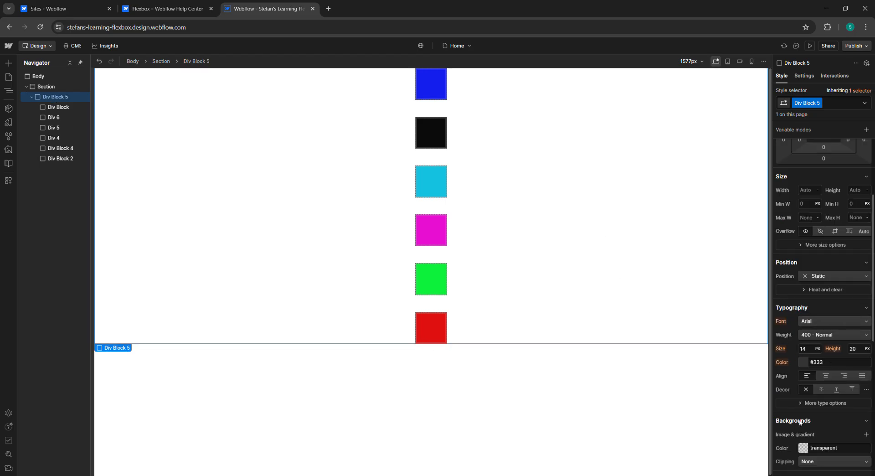
click(803, 447)
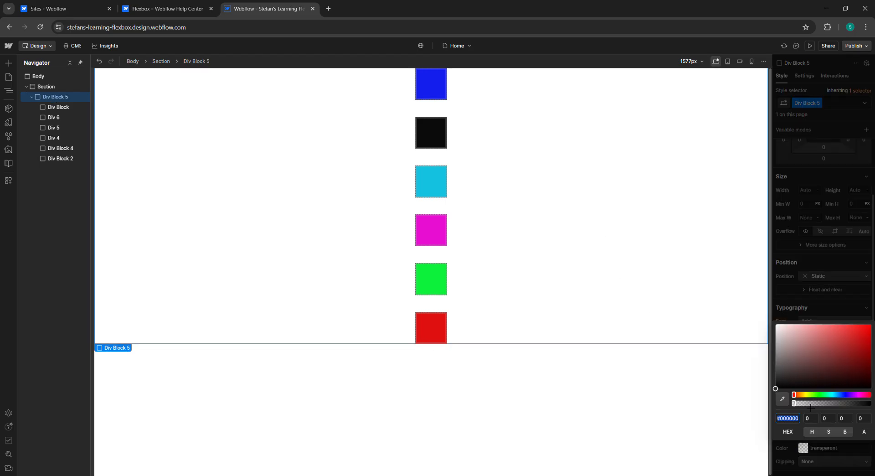
click(805, 394)
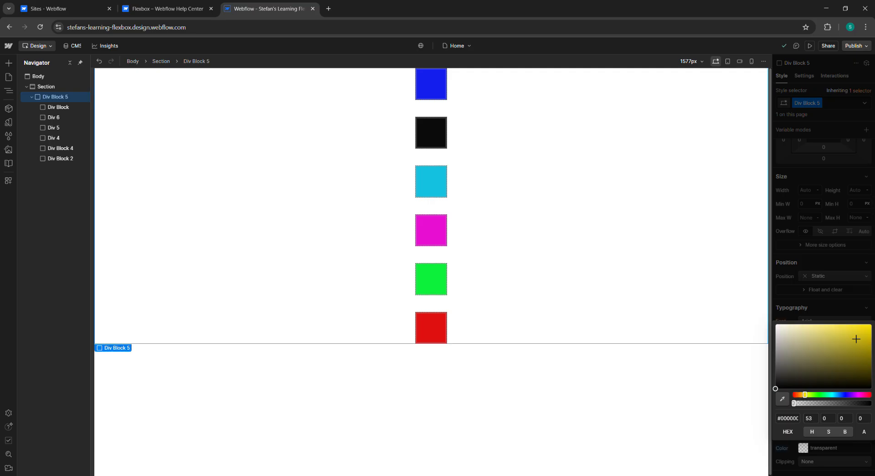
click(840, 335)
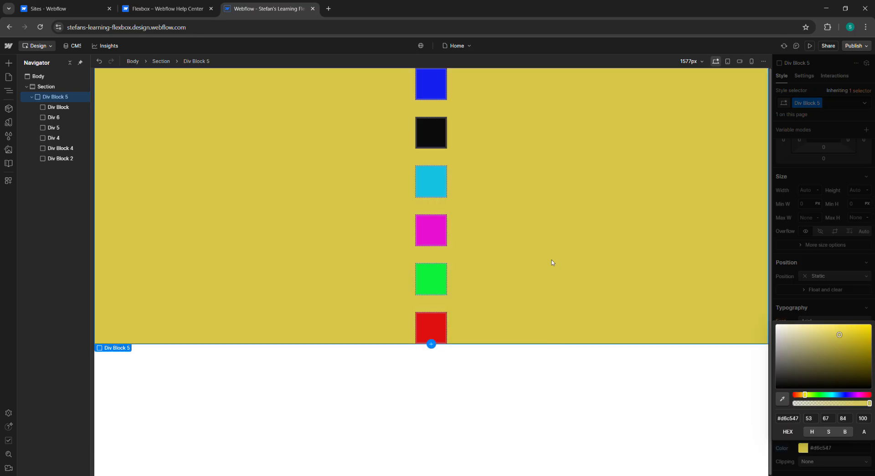
click(517, 385)
click(522, 196)
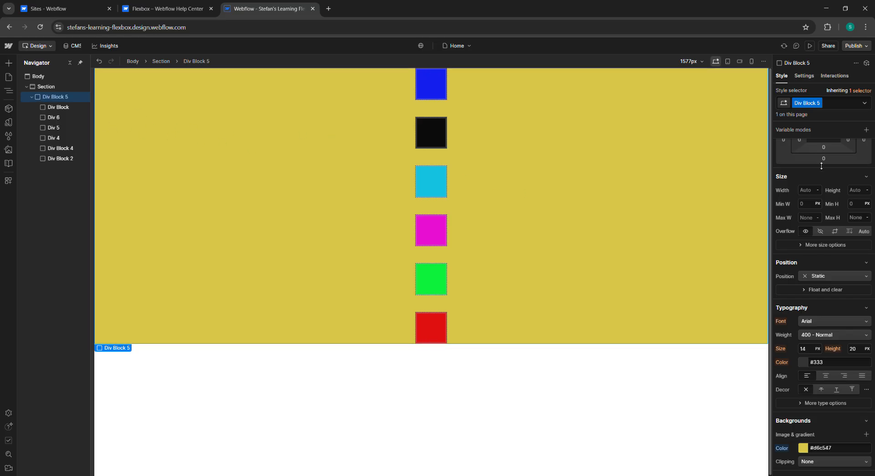
Step: Adjust the wrapper's gap to 40 px
scroll(862, 208, up, 3)
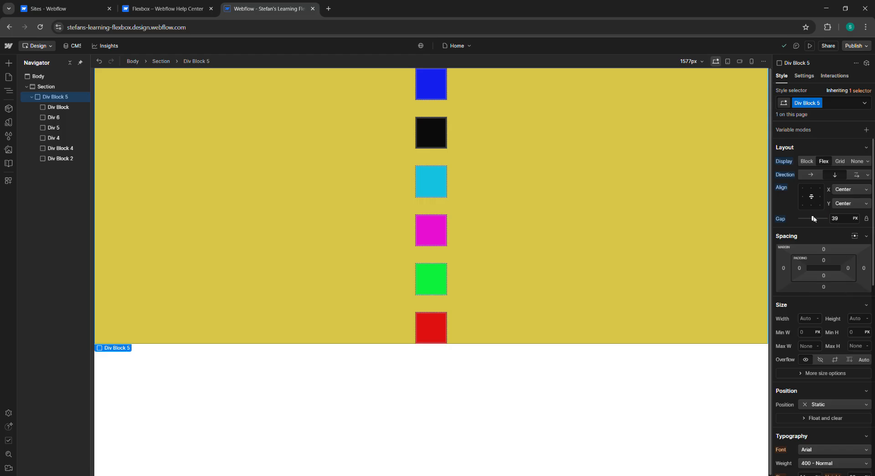
mouse_move(817, 219)
mouse_down()
mouse_move(829, 220)
mouse_move(825, 227)
mouse_up()
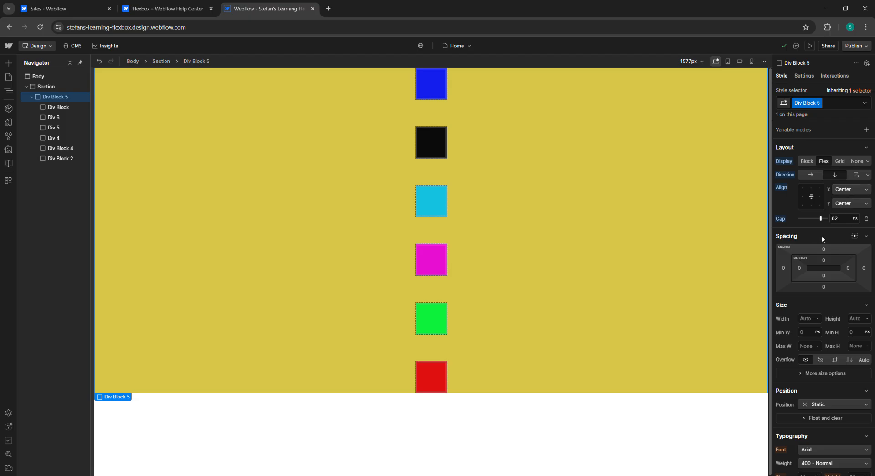
drag(829, 217, 816, 220)
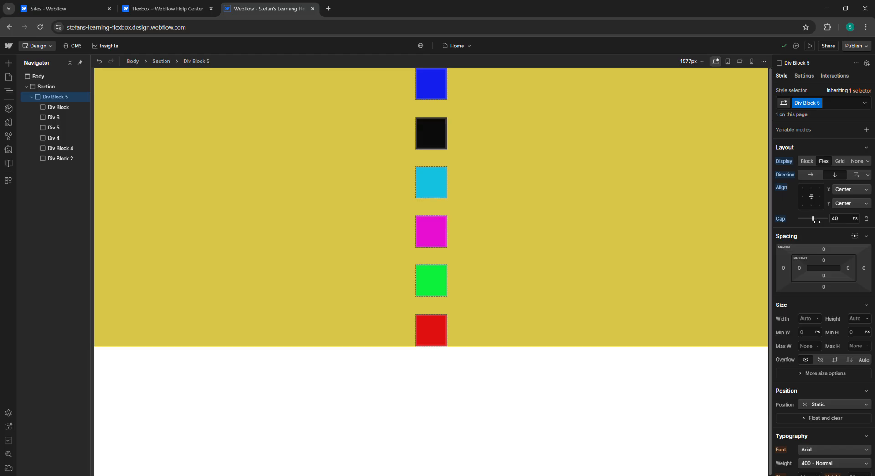
Step: Set the cyan Div 5's padding to 50 px on all sides, then reduce it back to 0
click(52, 127)
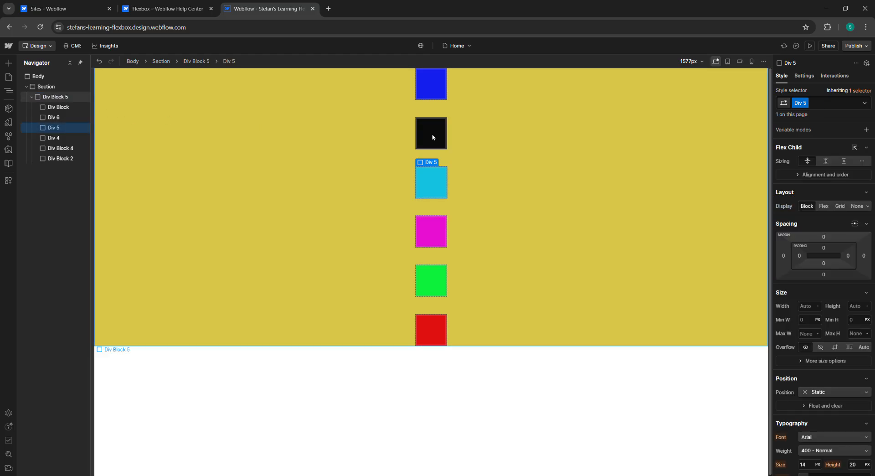
drag(828, 252, 830, 272)
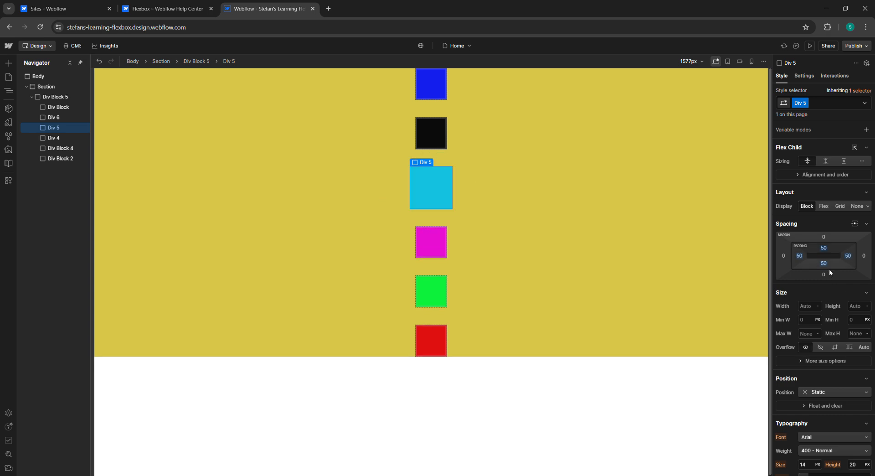
click(823, 265)
click(809, 263)
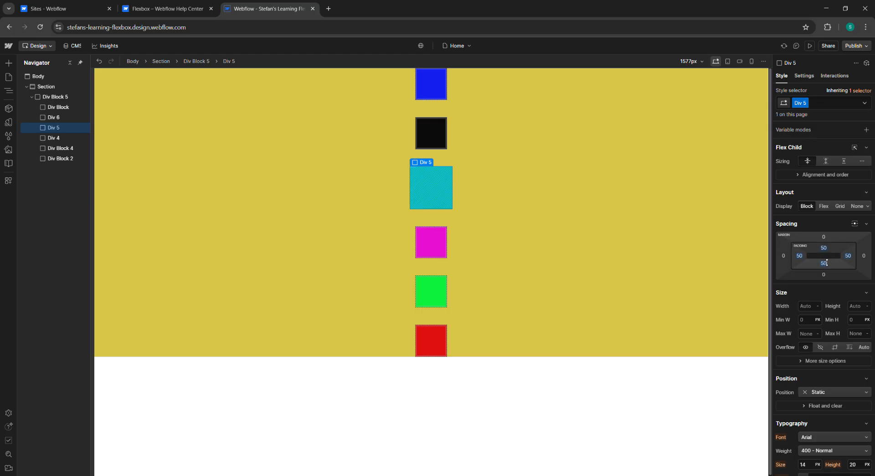
drag(825, 264, 826, 293)
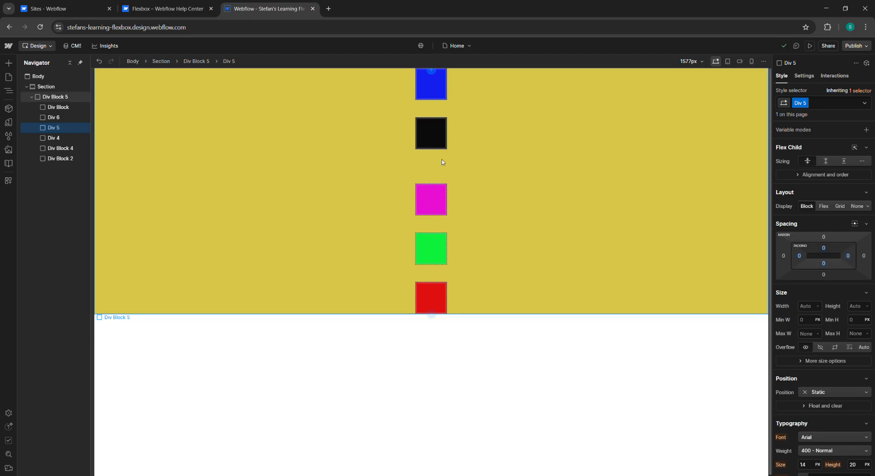
click(428, 269)
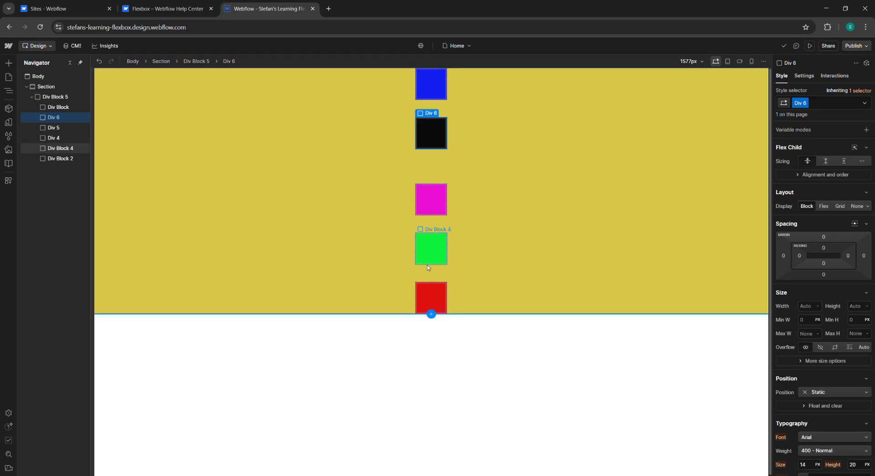
click(429, 197)
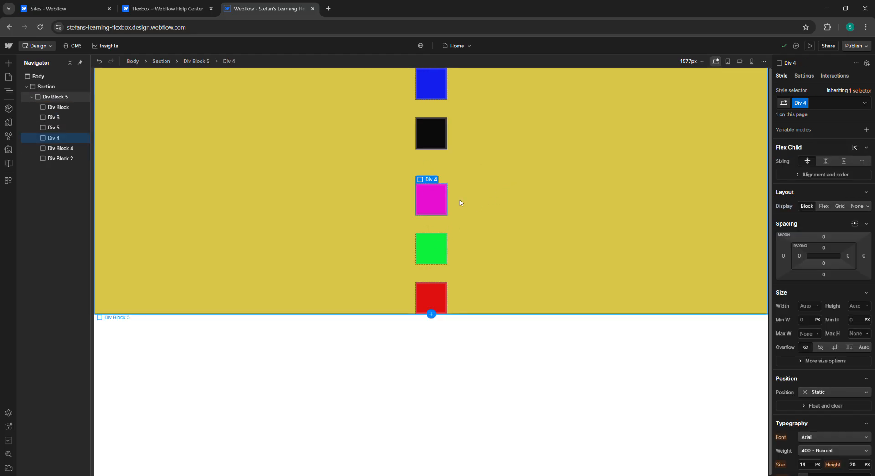
click(75, 108)
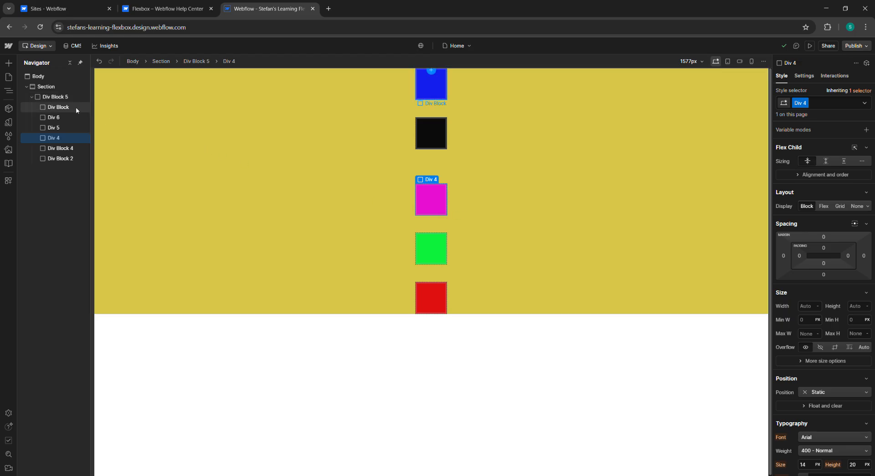
click(62, 119)
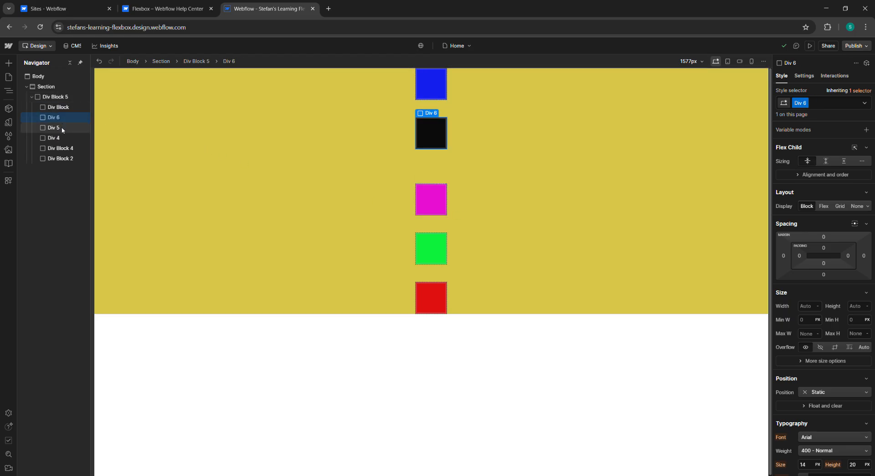
click(62, 131)
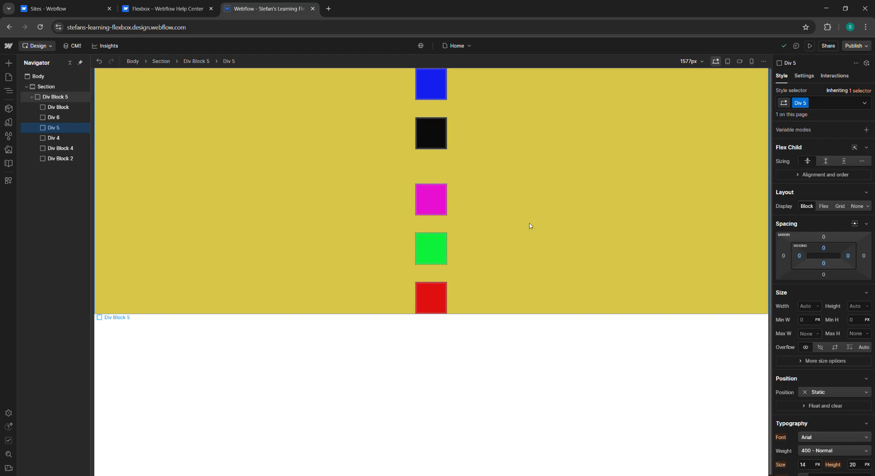
Step: Try a green background on Div 5, then undo the last change
scroll(848, 335, down, 3)
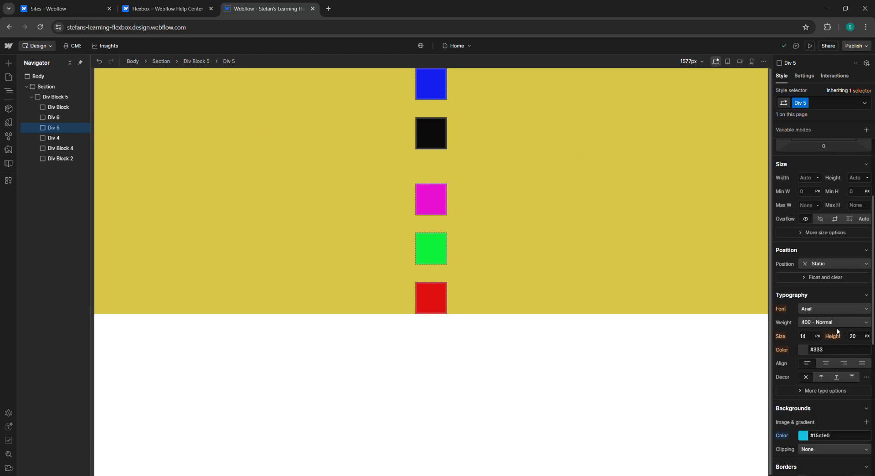
click(804, 436)
click(819, 382)
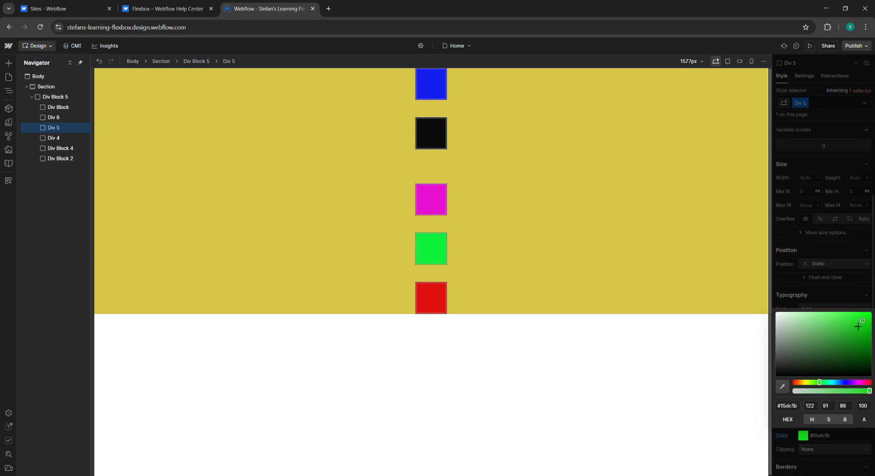
click(464, 327)
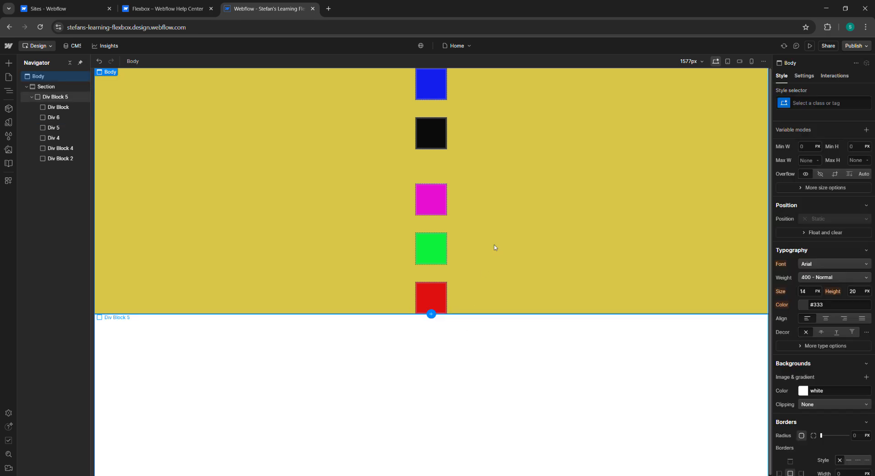
key(ctrl+z)
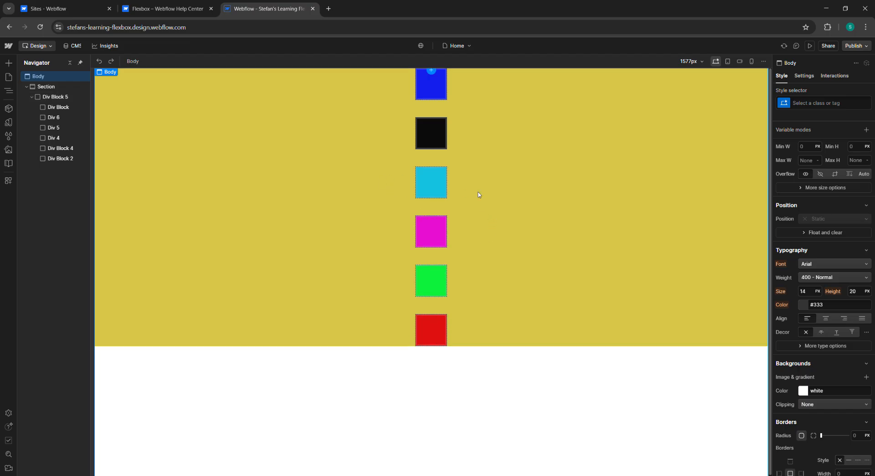
Step: Select Div 5 and switch to the Flexbox Help Center article tab
click(433, 187)
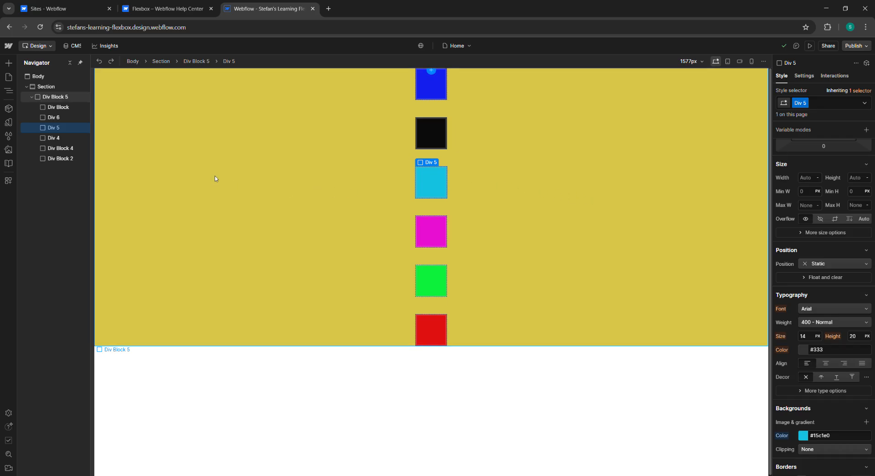
click(182, 9)
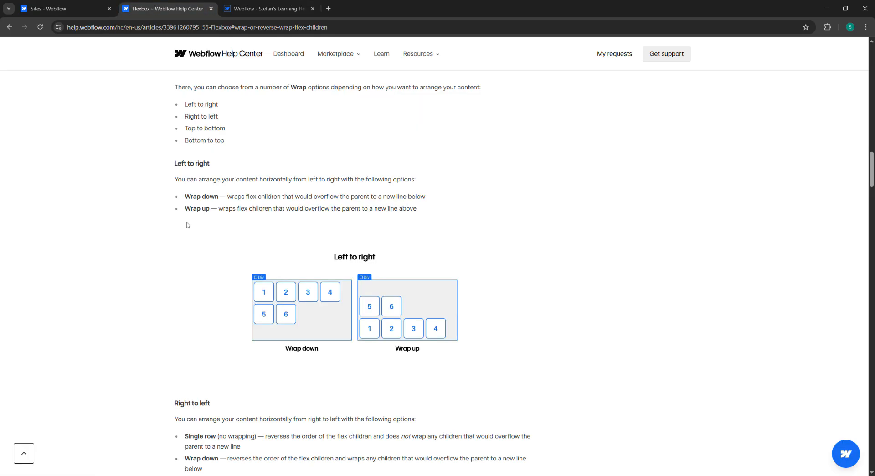
Step: Review the Help Center article's Left to right wrap options and diagrams
scroll(207, 178, up, 3)
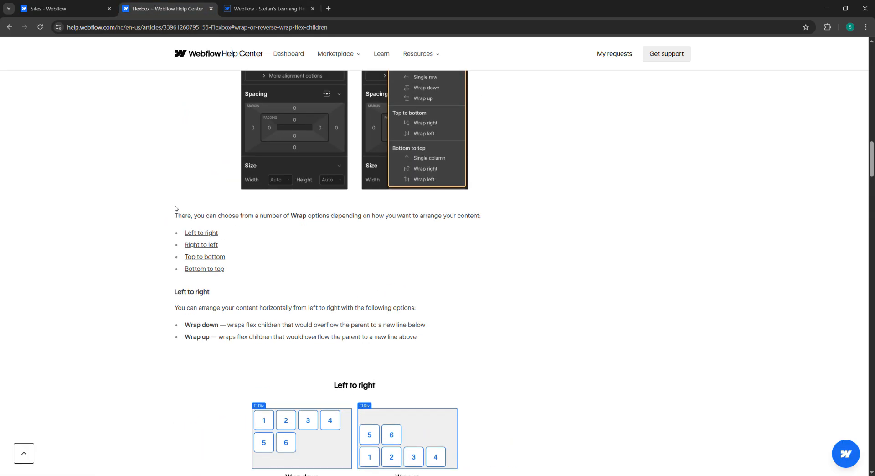
drag(174, 209, 256, 238)
click(256, 238)
scroll(231, 283, down, 1)
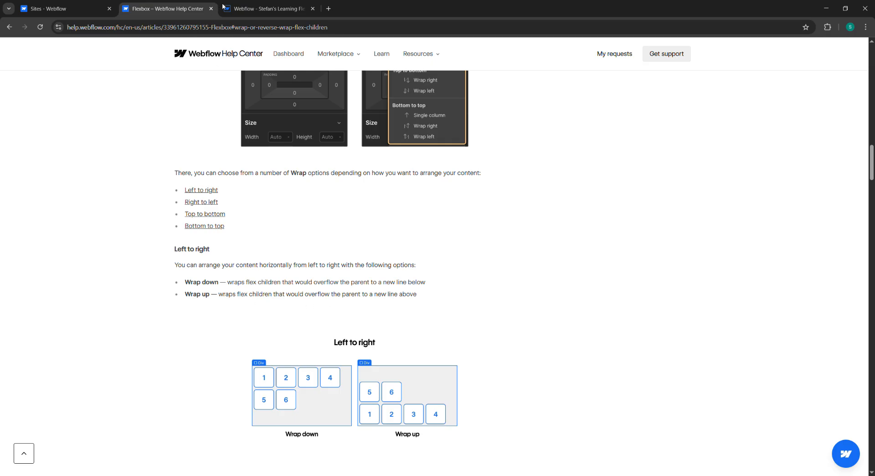
Step: Select the Div Block 5 wrapper and set its flex direction to horizontal, keeping display on Flex
key(ctrl+Tab)
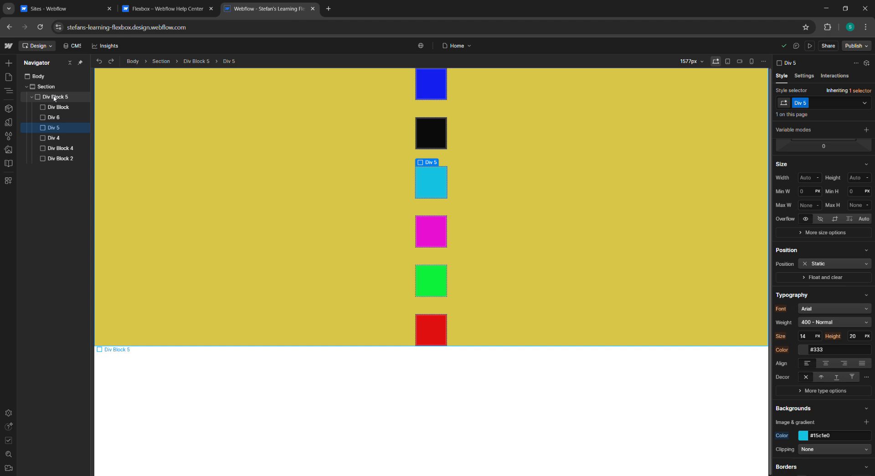
click(55, 99)
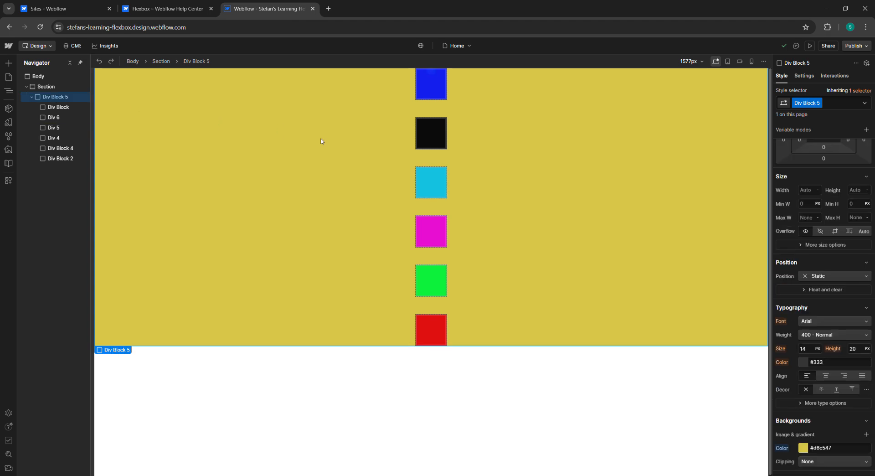
key(ctrl+shift+Tab)
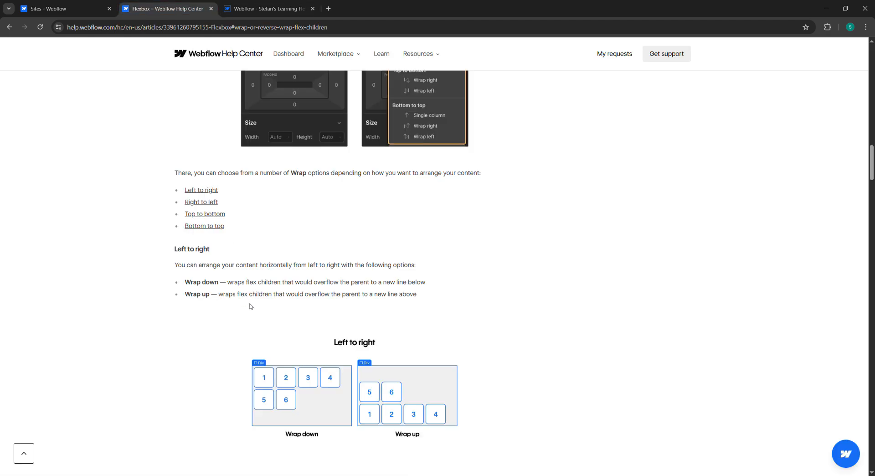
scroll(254, 300, down, 1)
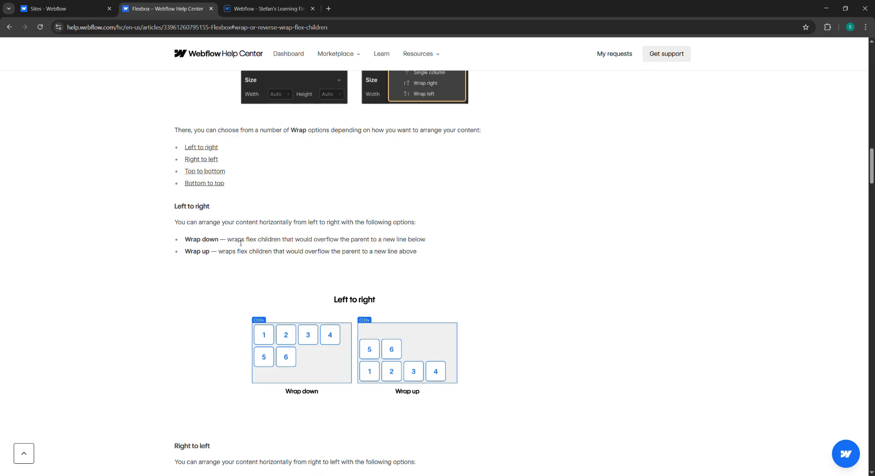
click(267, 8)
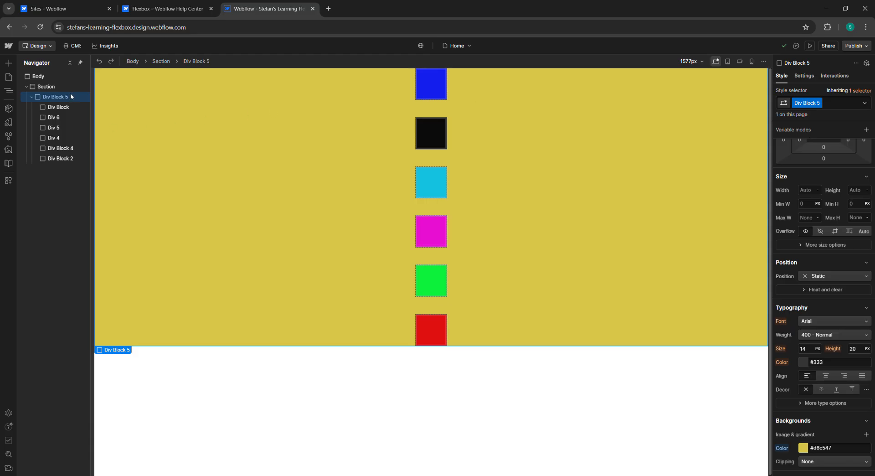
scroll(789, 166, up, 3)
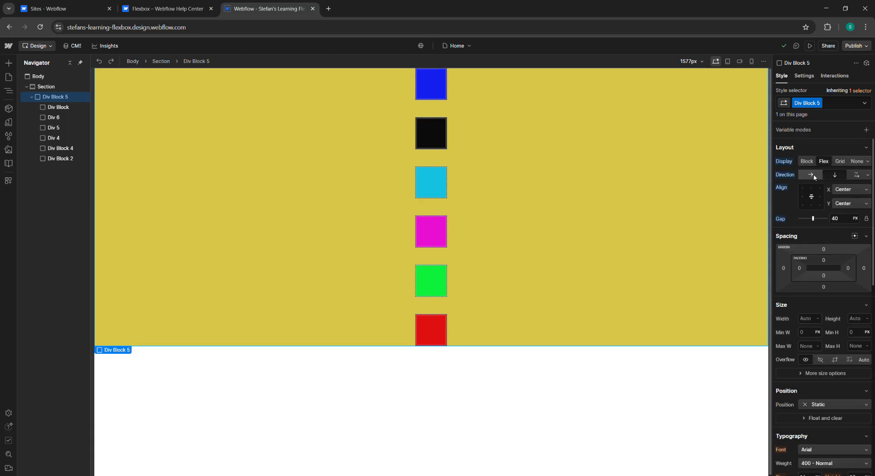
click(812, 175)
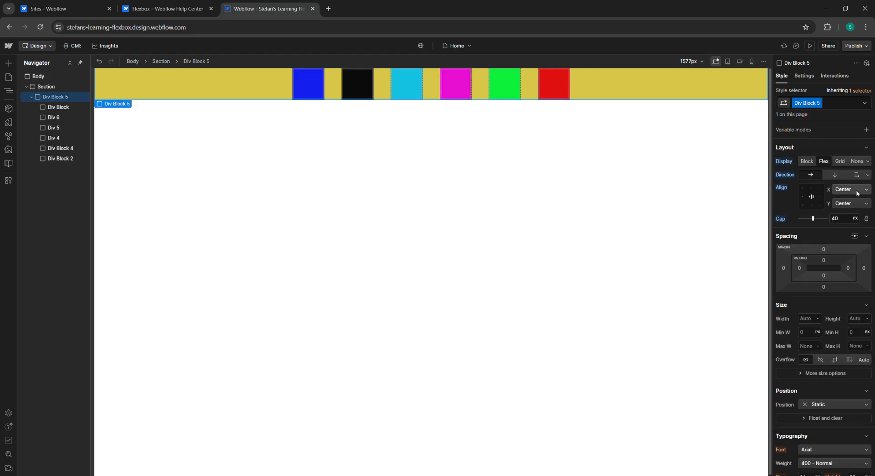
click(863, 162)
click(823, 162)
Step: Set the wrapper's wrap option to Left to right Wrap up
click(857, 175)
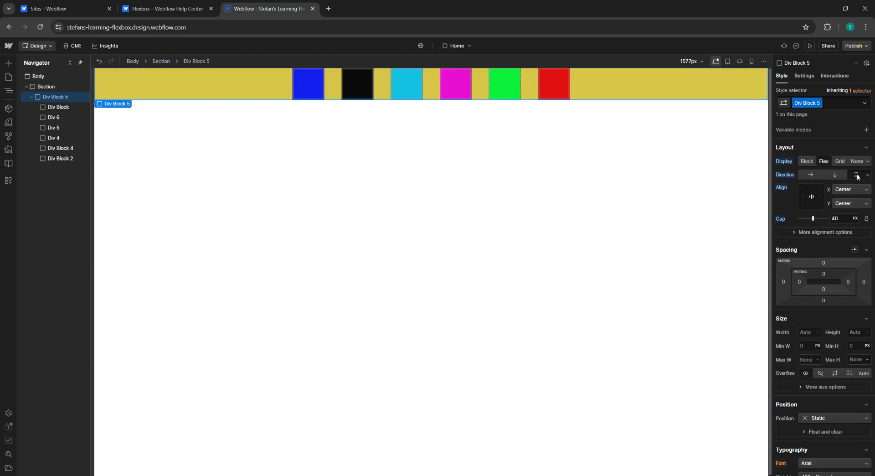
click(867, 175)
click(844, 208)
click(867, 175)
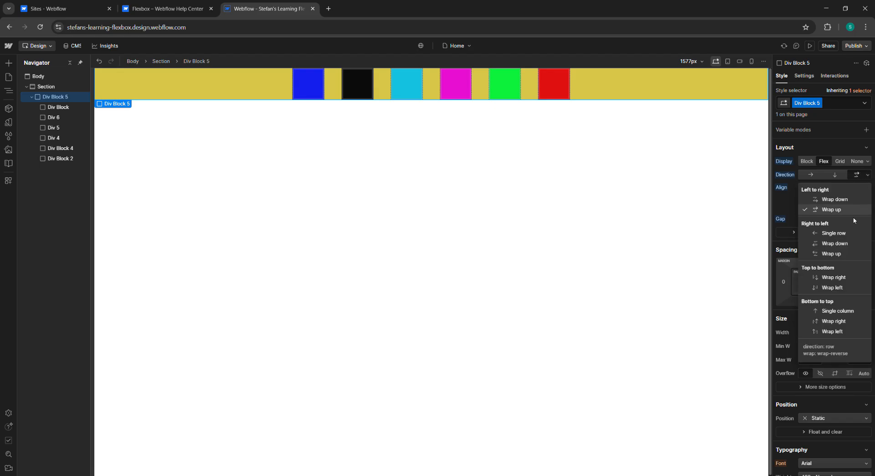
click(309, 82)
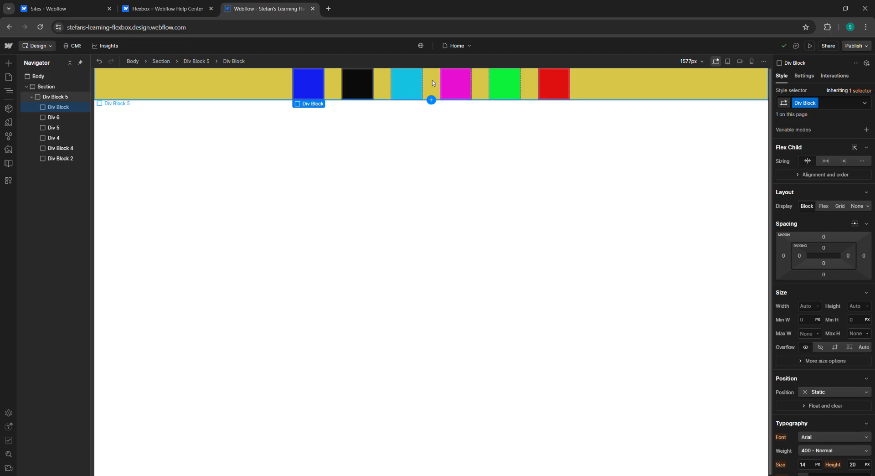
Step: Return to the Flexbox article and review the Wrap or reverse wrap flex children section
click(154, 4)
scroll(294, 171, up, 2)
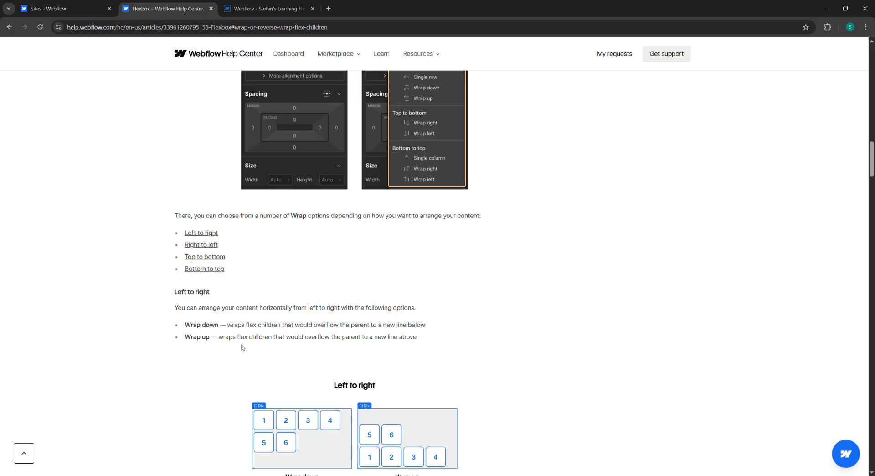
scroll(256, 345, down, 1)
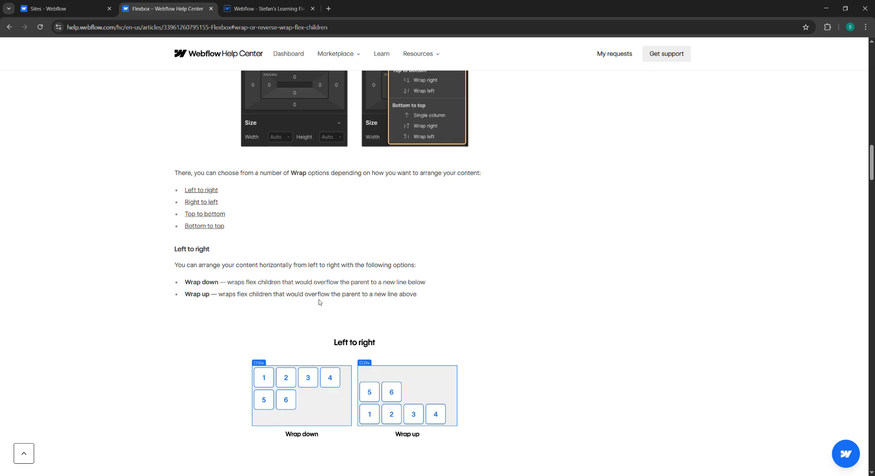
scroll(321, 302, down, 1)
scroll(320, 302, down, 1)
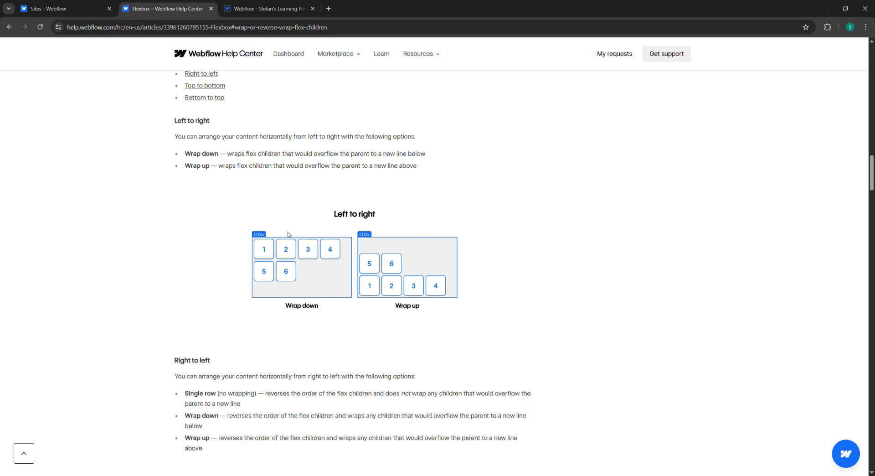
scroll(287, 248, up, 3)
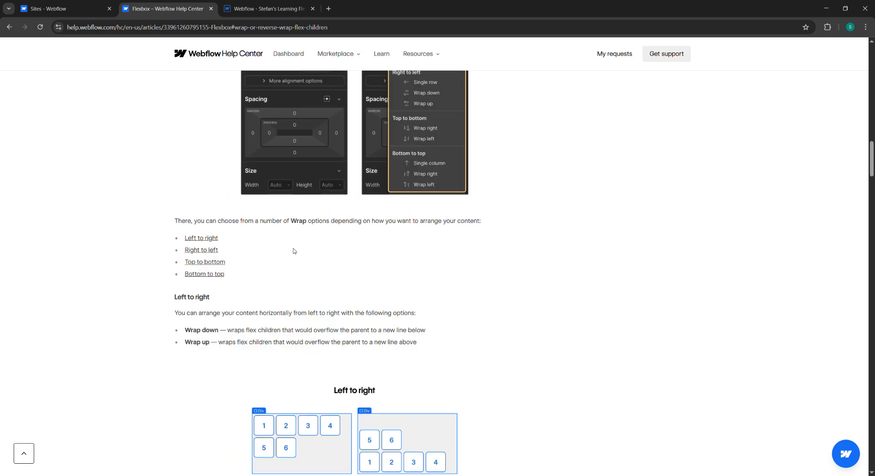
scroll(294, 251, up, 6)
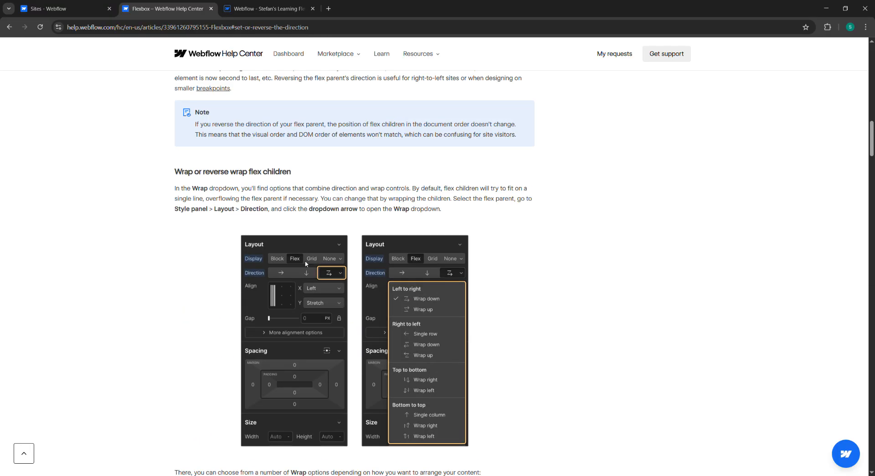
scroll(310, 262, down, 1)
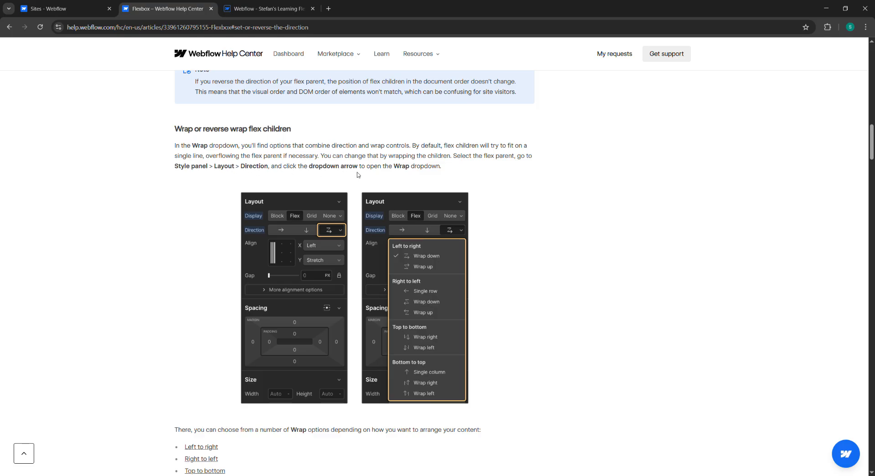
Step: Scroll through the article's Left to right Wrap down and Wrap up descriptions and diagrams
scroll(415, 175, down, 1)
scroll(415, 176, down, 1)
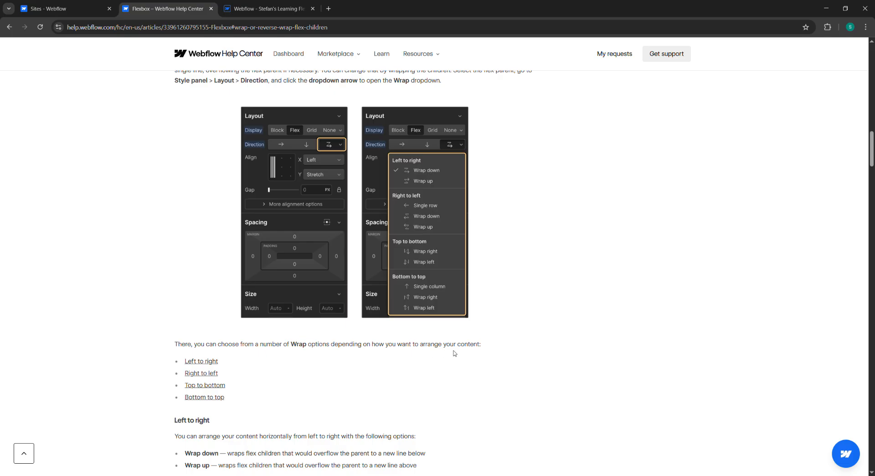
scroll(454, 352, down, 2)
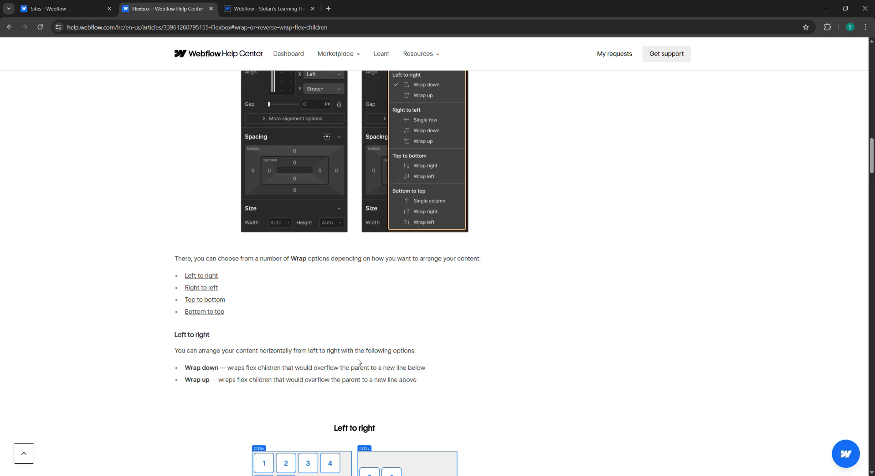
scroll(279, 370, down, 1)
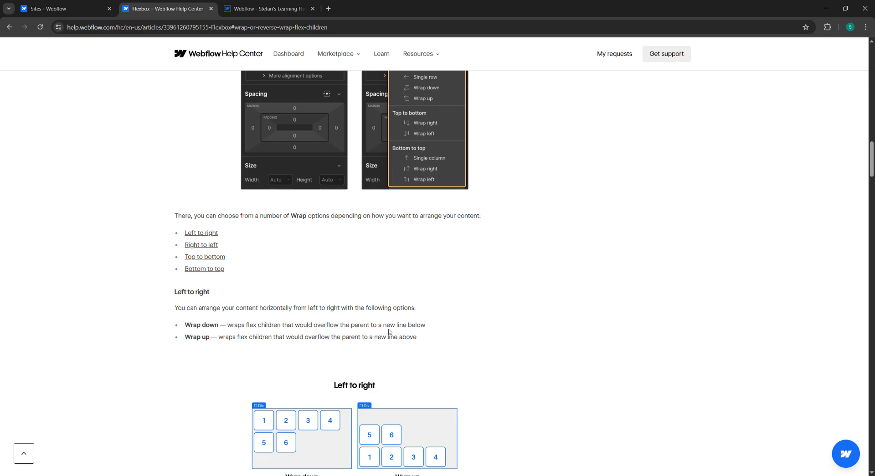
scroll(405, 334, down, 1)
Step: Select the Div Block 5 wrapper in the Designer and set its width to 500 px
click(69, 9)
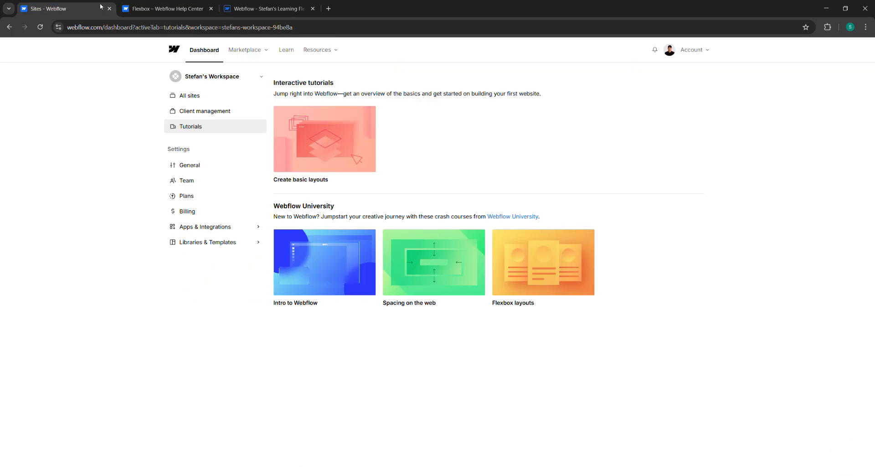
click(264, 8)
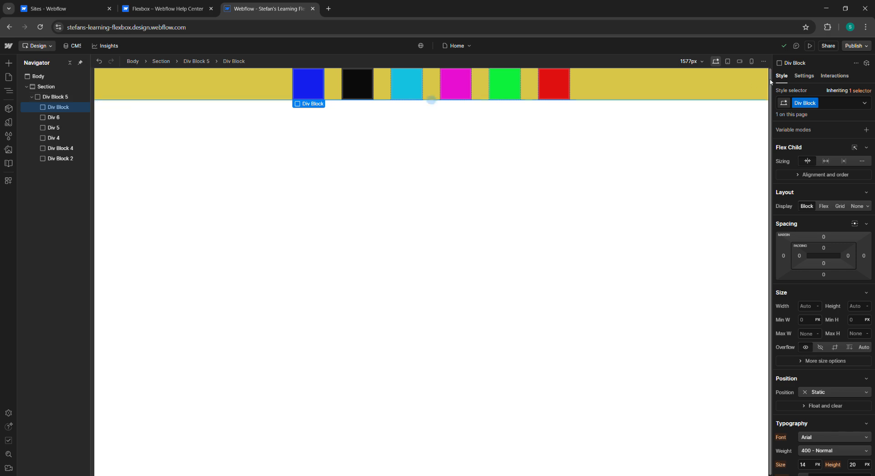
click(252, 86)
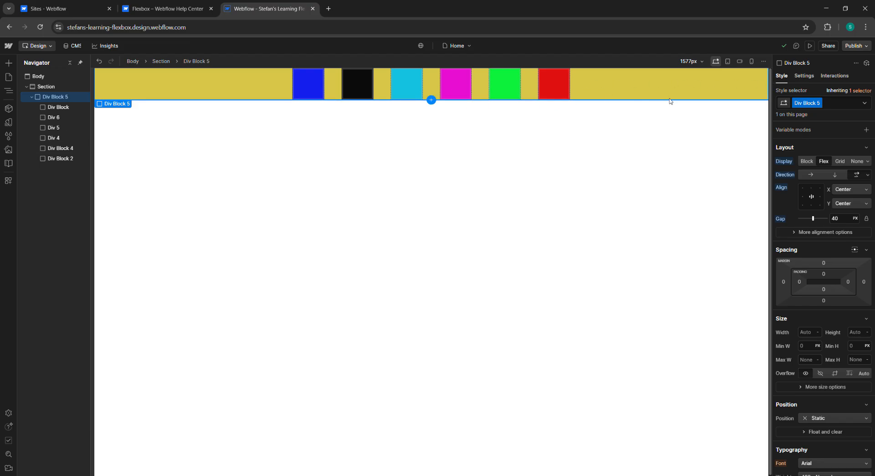
click(863, 333)
click(816, 333)
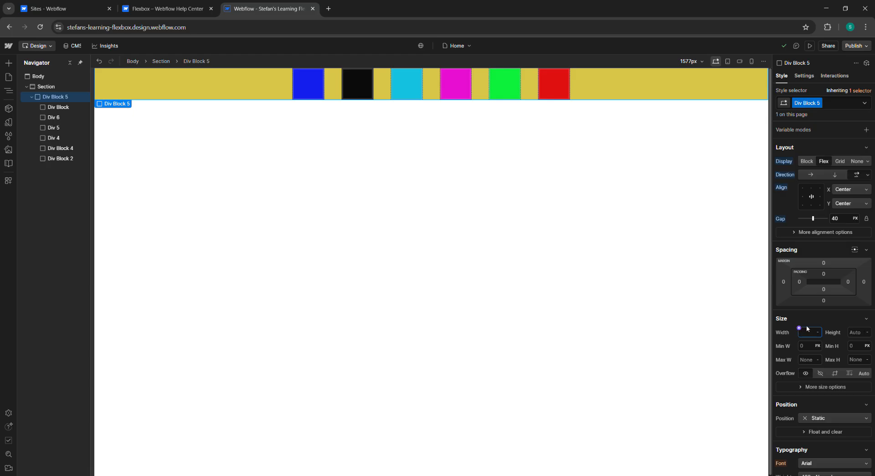
text(100px)
key(Return)
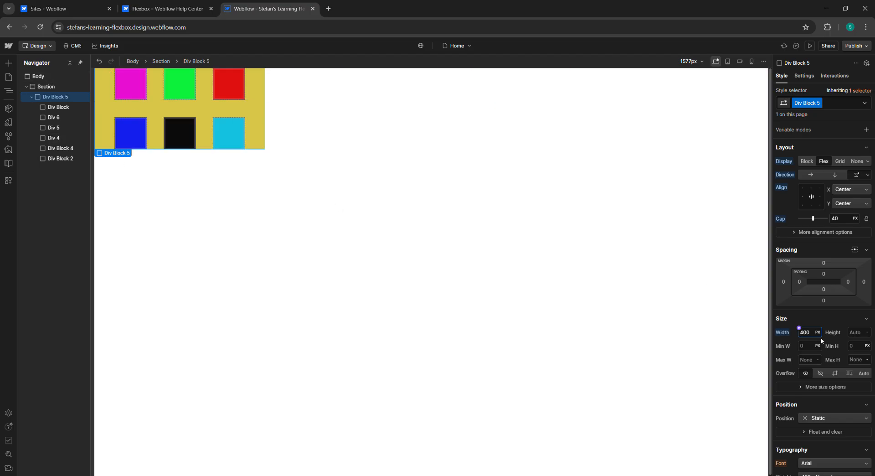
key(BackSpace)
key(BackSpace)
text(320)
key(Return)
key(BackSpace)
key(BackSpace)
text(500)
key(Return)
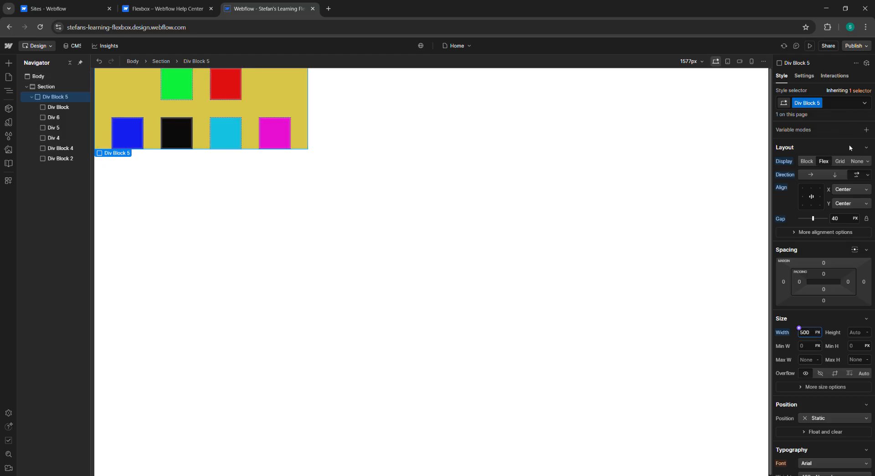
Step: Change the wrapper's wrap option to Left to right Wrap down and compare it with the article's diagram
click(866, 177)
click(842, 203)
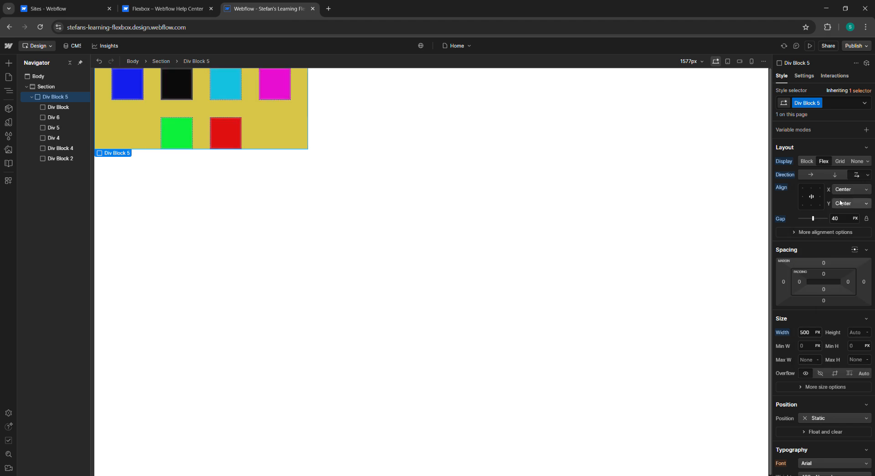
key(ctrl+shift+Tab)
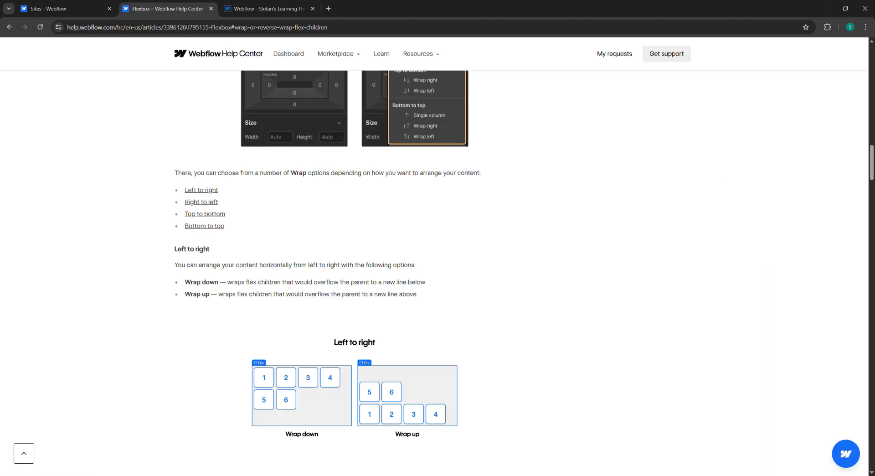
click(272, 7)
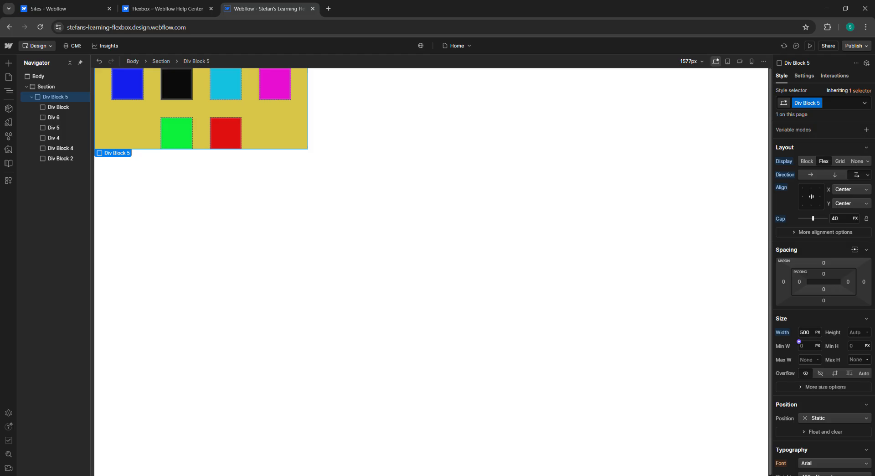
Step: Set the wrapper's height to 200 px
click(866, 332)
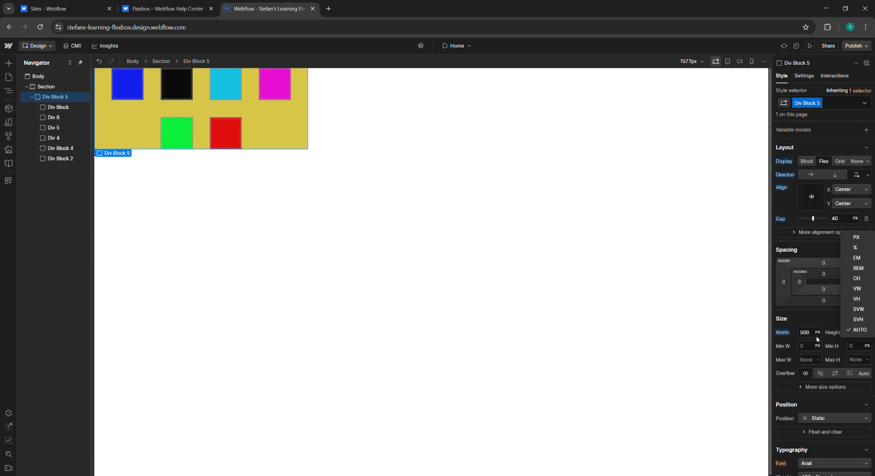
click(855, 332)
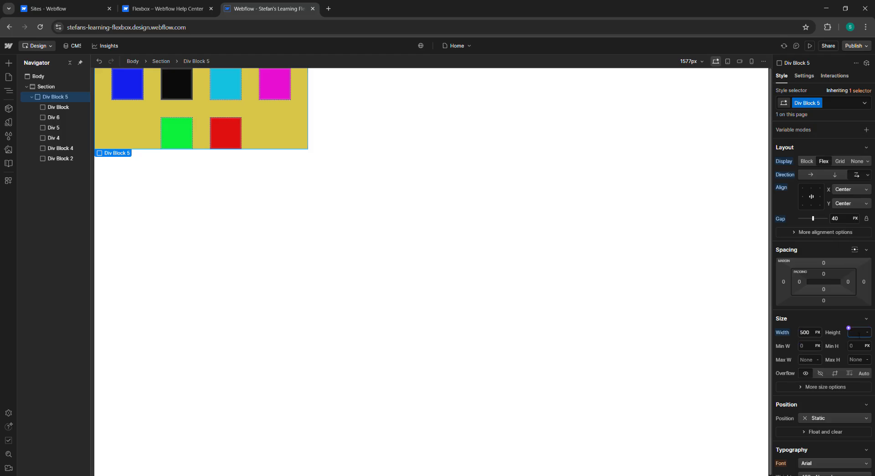
text(300)
key(Return)
key(BackSpace)
key(BackSpace)
key(BackSpace)
text(200)
key(Return)
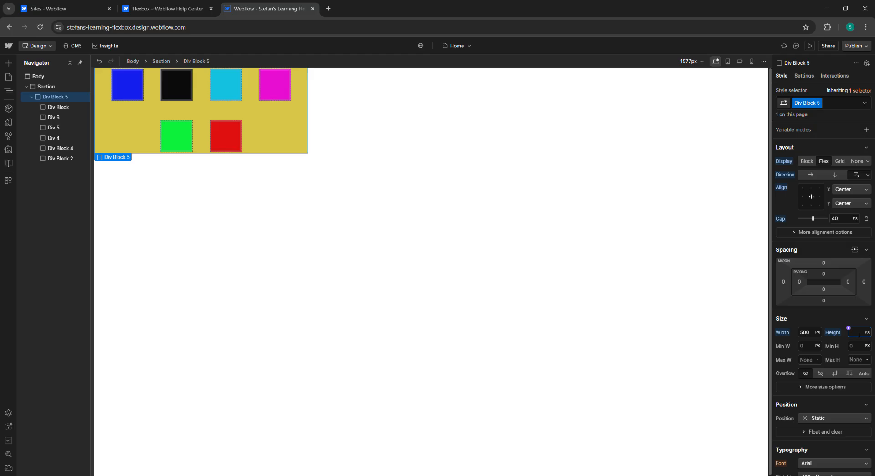
text(120)
key(Return)
key(BackSpace)
key(BackSpace)
text(200)
key(Return)
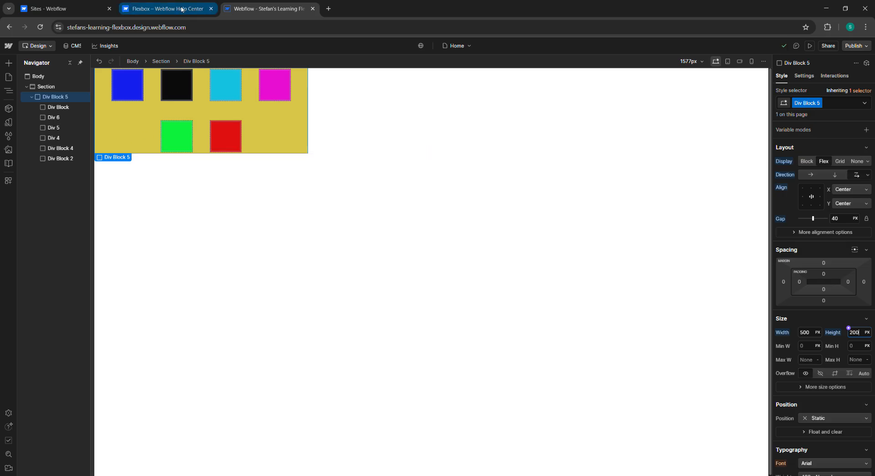
Step: Compare the wrapper's layout with the article's Left to right wrap diagrams
click(165, 8)
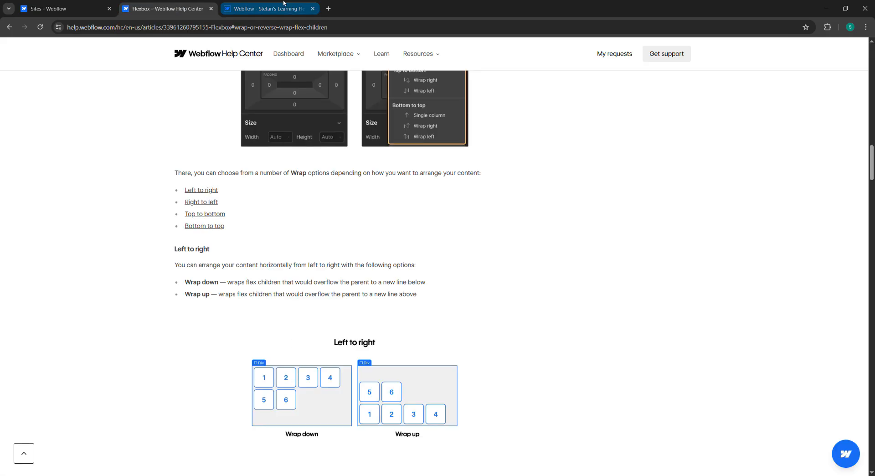
click(264, 8)
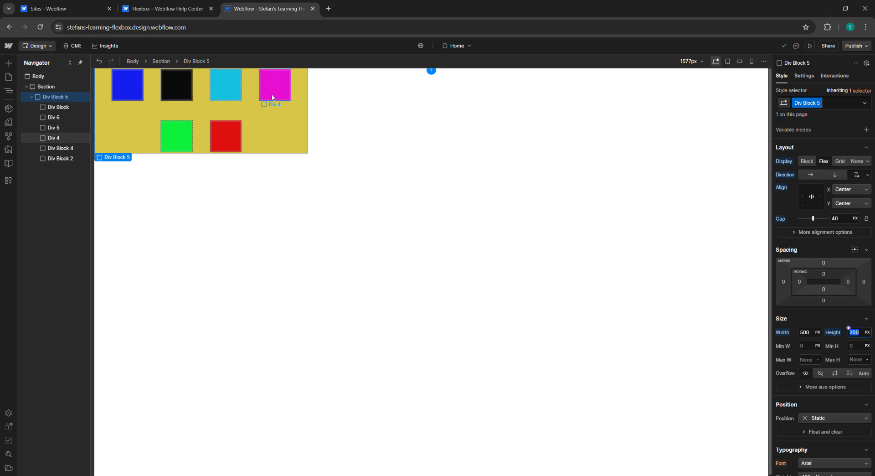
click(182, 9)
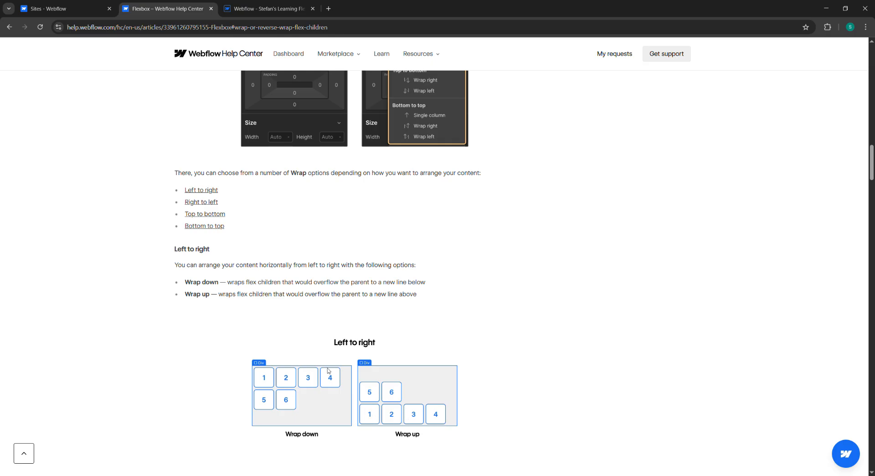
click(269, 8)
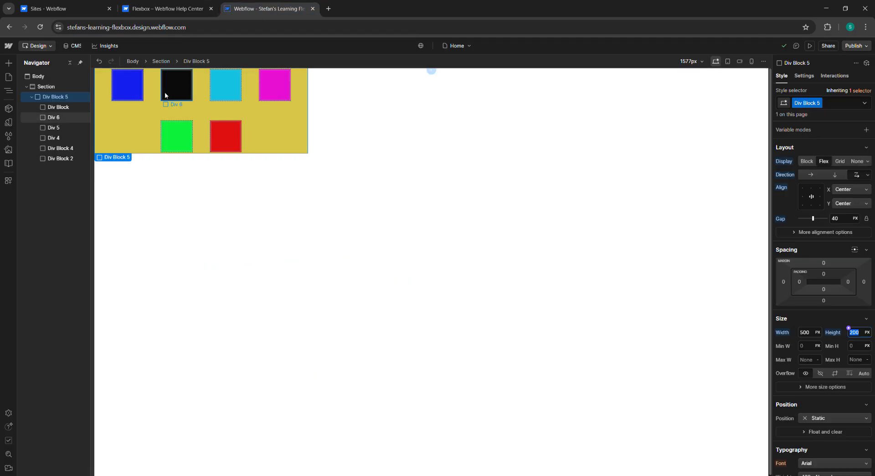
click(167, 9)
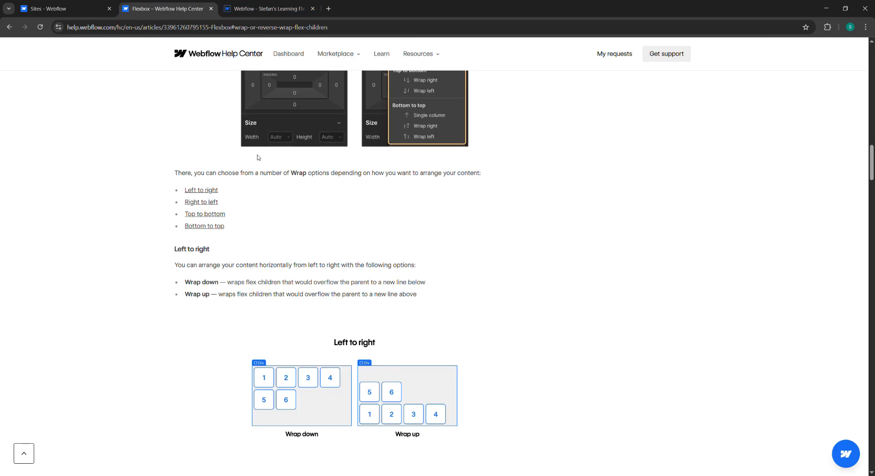
click(269, 9)
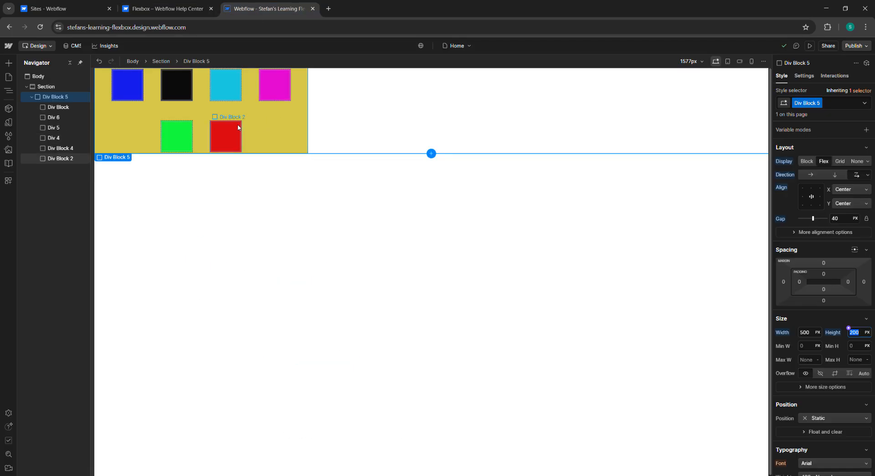
Step: Set the wrapper's width to 420 px and re-enter its height as 200 px
click(805, 332)
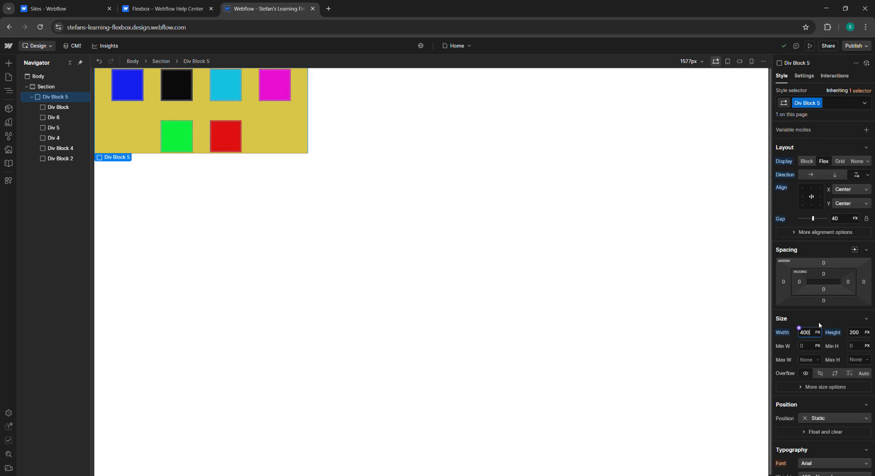
key(Return)
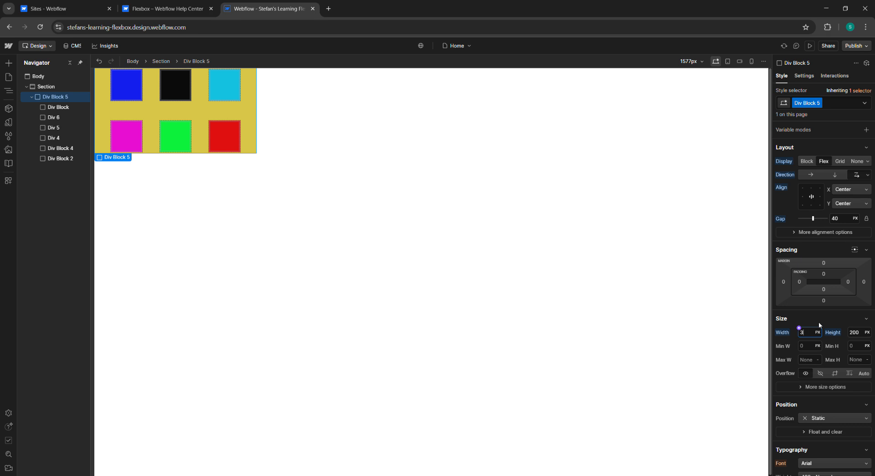
text(0)
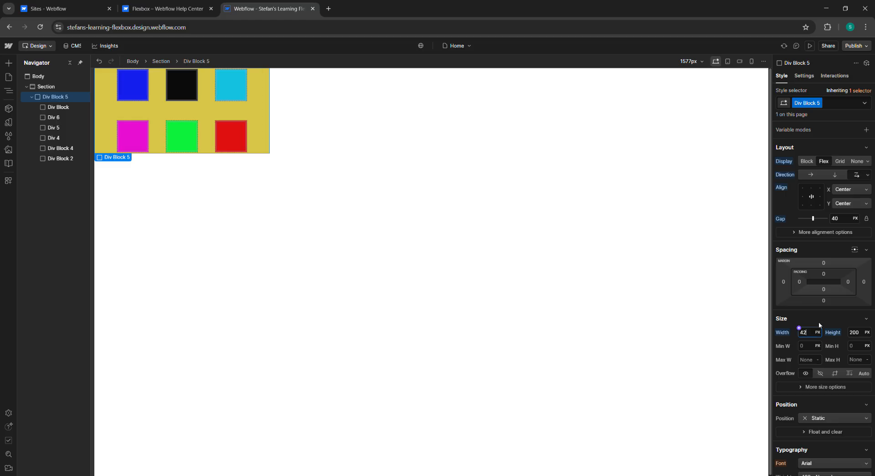
text(0)
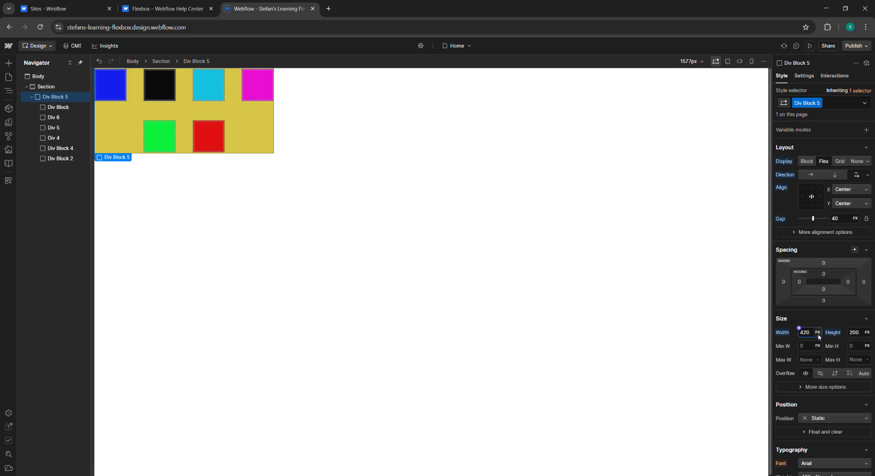
key(Tab)
text(1)
key(Return)
click(857, 332)
key(BackSpace)
key(BackSpace)
key(BackSpace)
text(200)
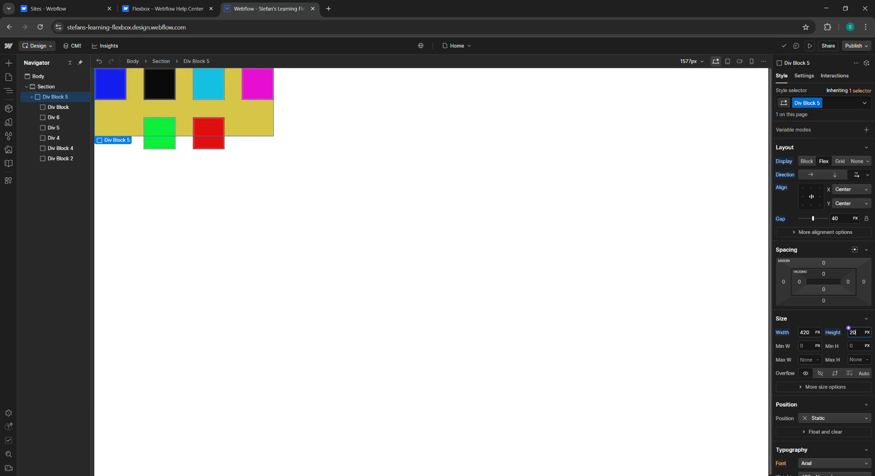
key(Return)
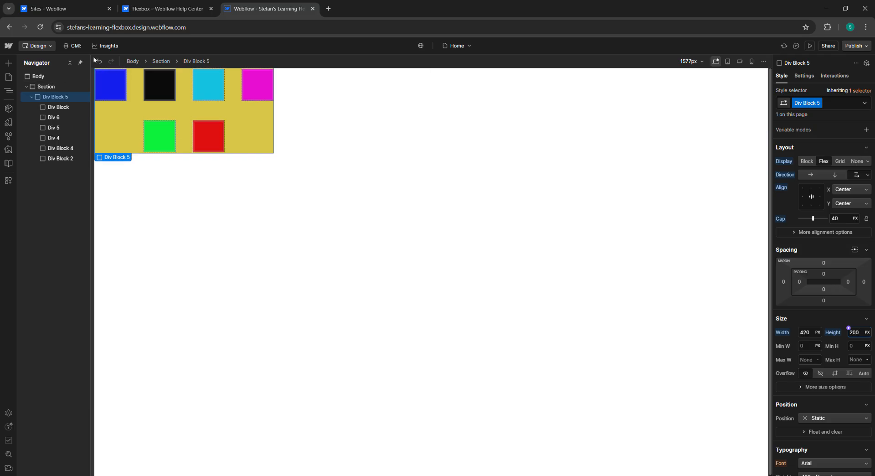
Step: Review the Wrap dropdown illustration and Left to right options in the help article
click(200, 13)
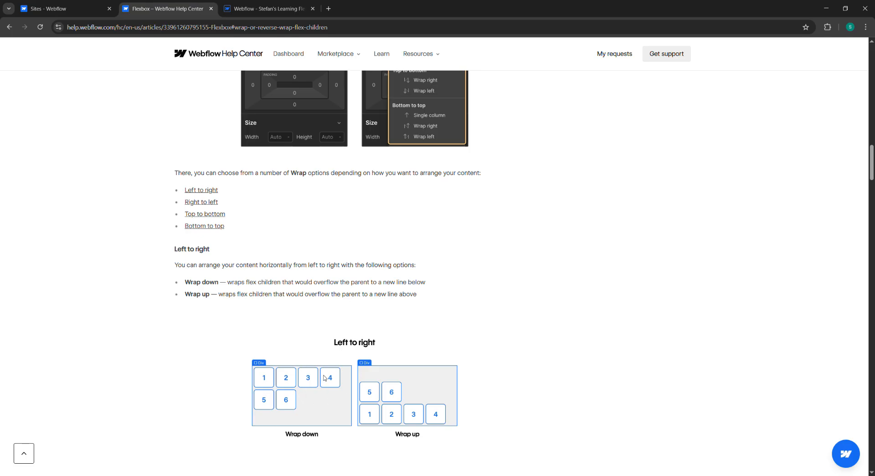
scroll(307, 390, down, 1)
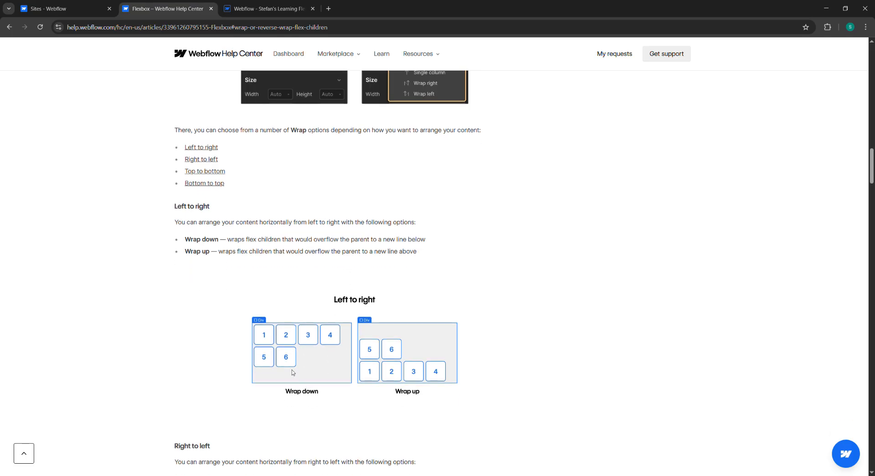
scroll(373, 187, up, 6)
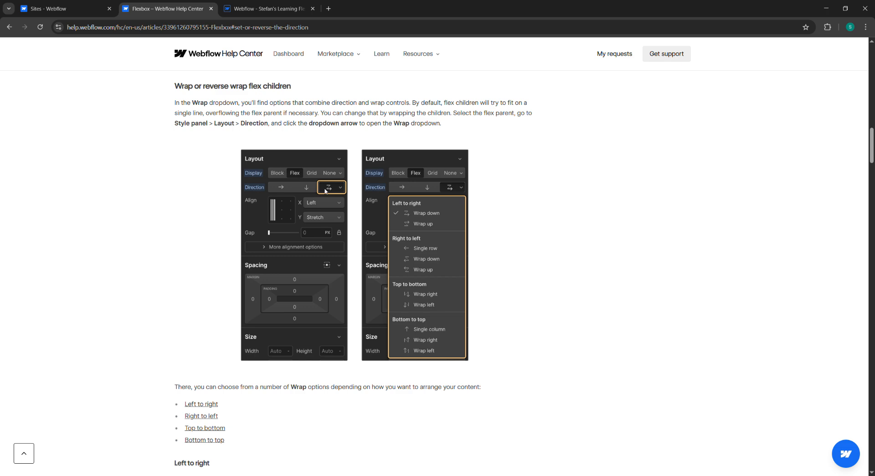
click(283, 12)
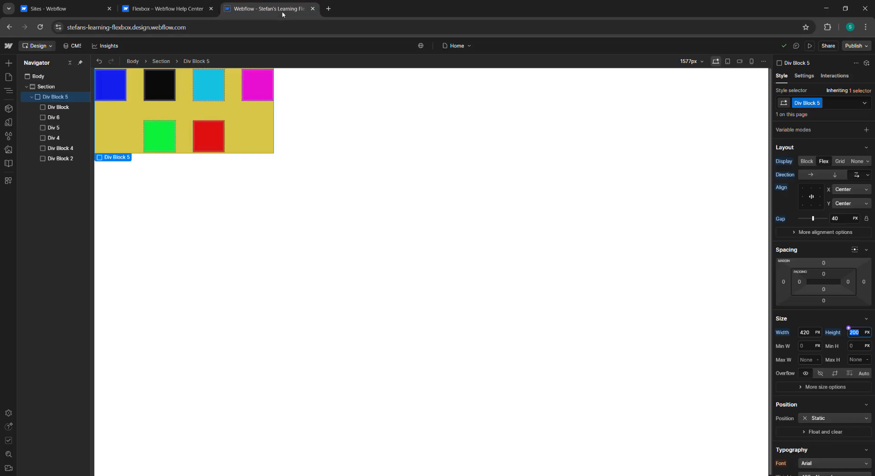
Step: Align the wrapper's children horizontally to Left with vertical alignment set to Center
click(804, 198)
click(804, 199)
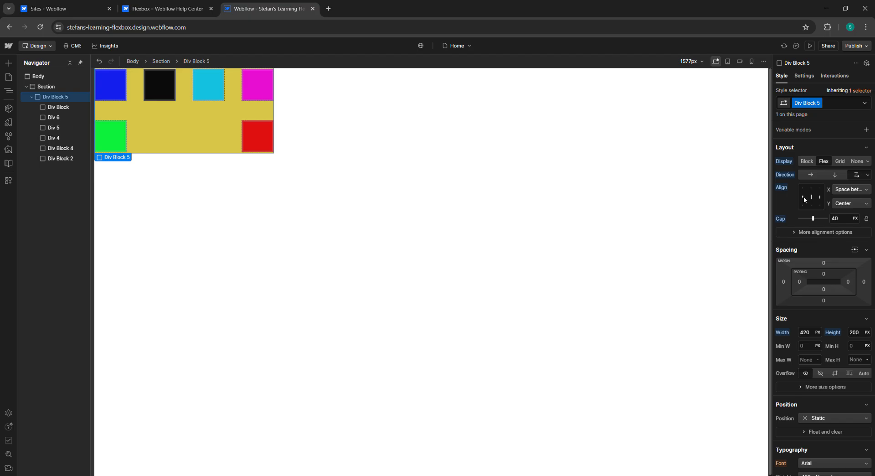
click(804, 199)
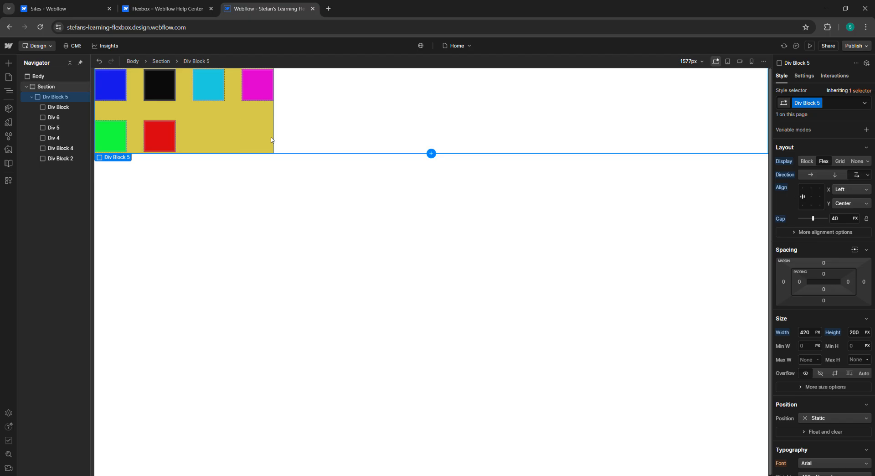
click(851, 204)
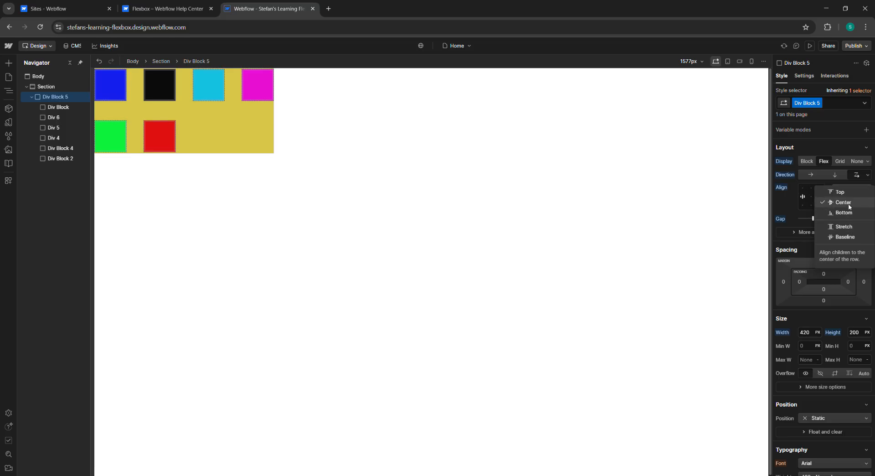
click(850, 203)
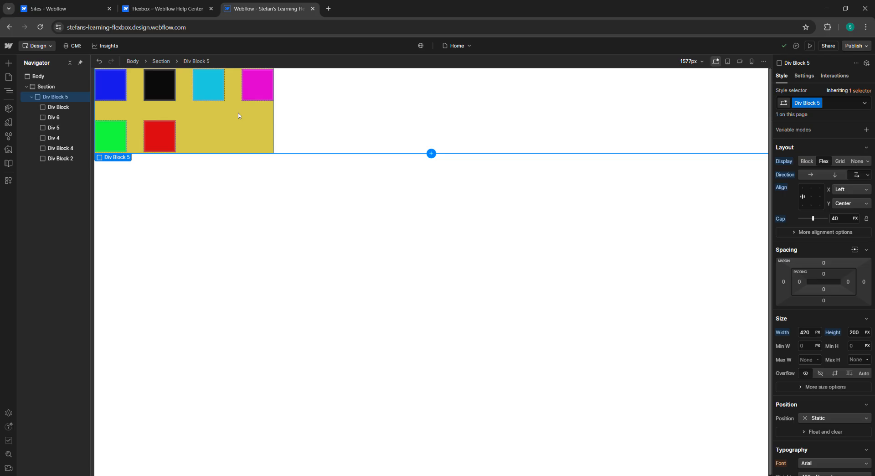
Step: Set the wrapper's direction to Left to right Wrap up, comparing it with the help article
click(181, 9)
scroll(273, 201, down, 5)
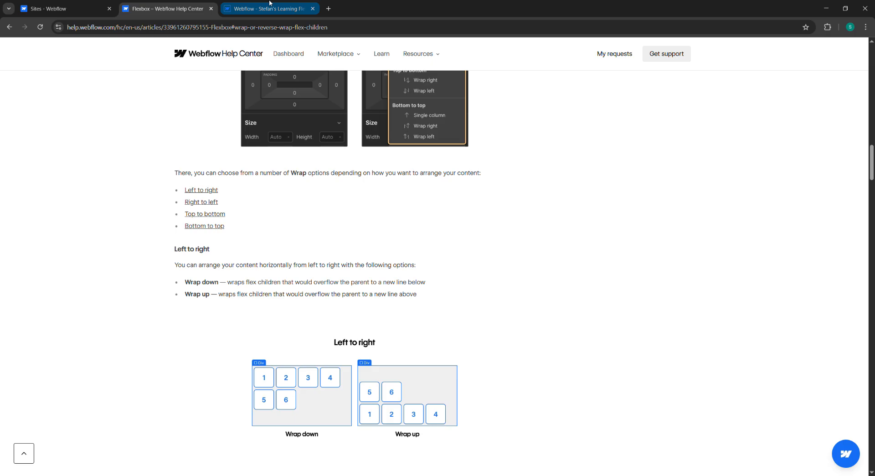
click(295, 10)
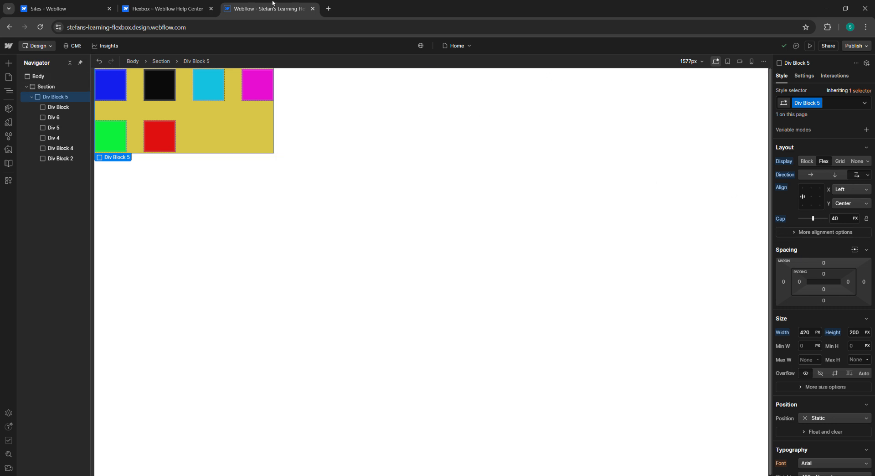
click(192, 9)
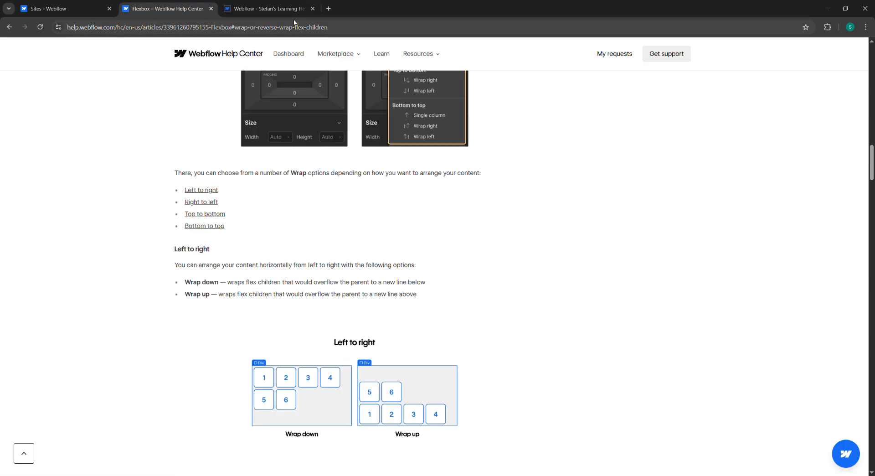
click(269, 9)
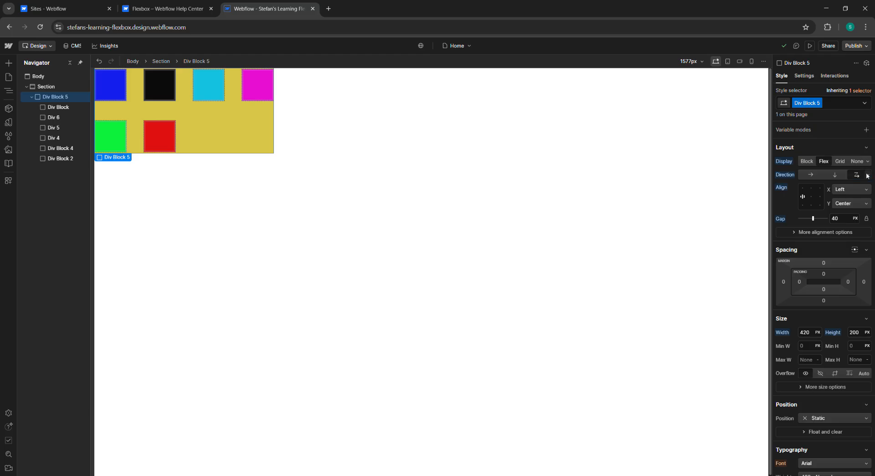
click(867, 175)
click(814, 211)
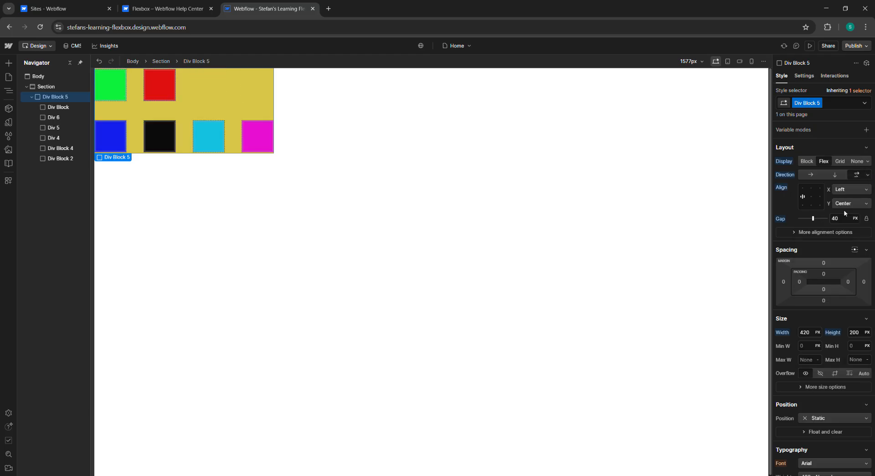
Step: Read the help article's Right to left section with its Single row, Wrap down and Wrap up diagrams
click(194, 10)
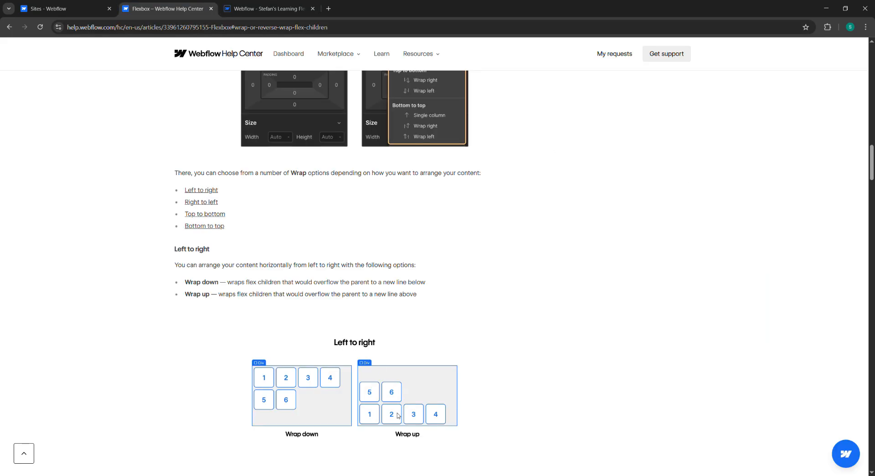
scroll(360, 345, down, 4)
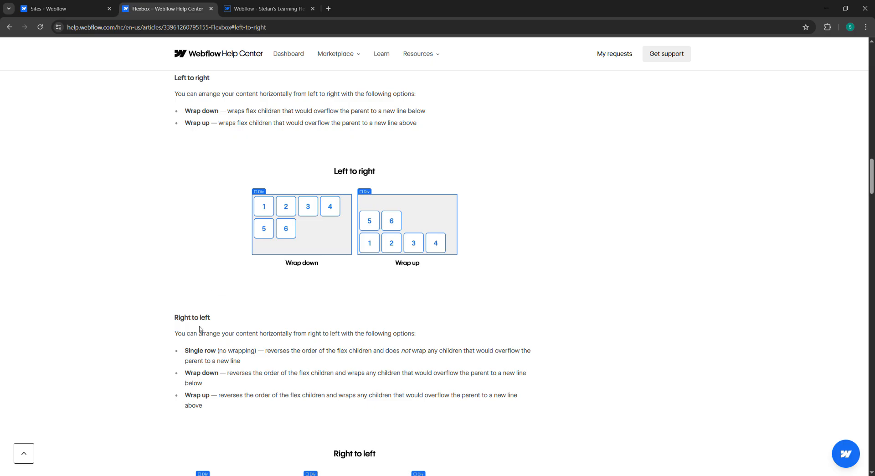
scroll(217, 325, down, 1)
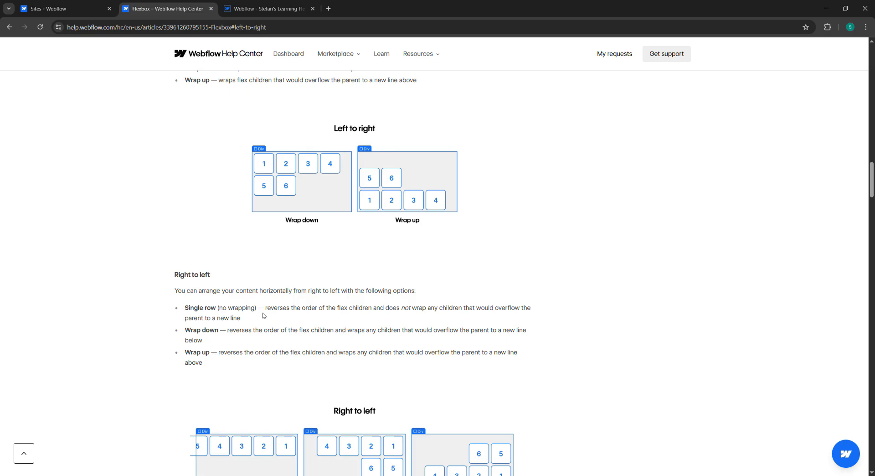
scroll(276, 316, down, 1)
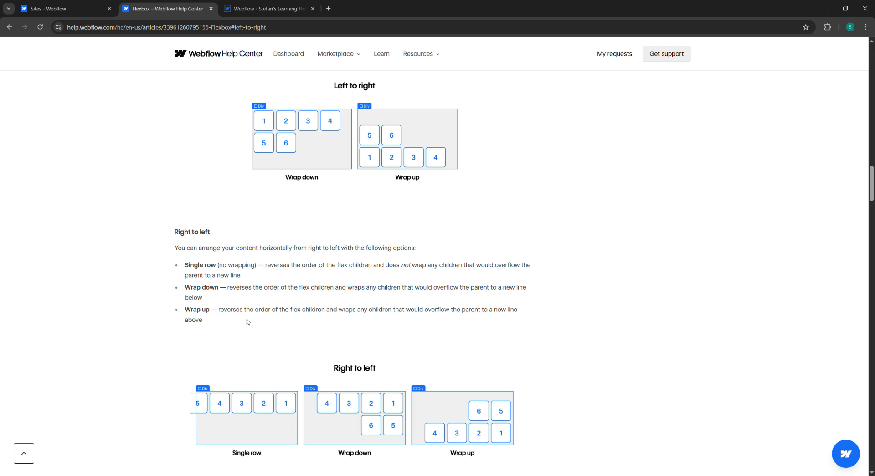
scroll(246, 322, down, 1)
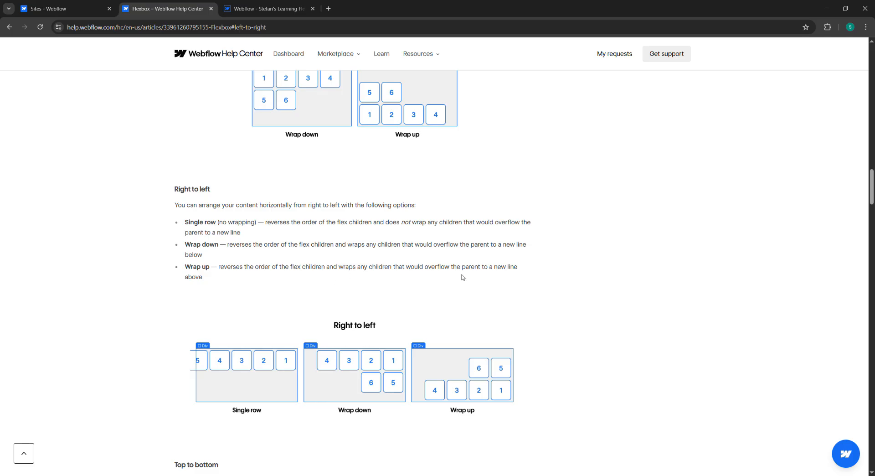
scroll(479, 276, down, 2)
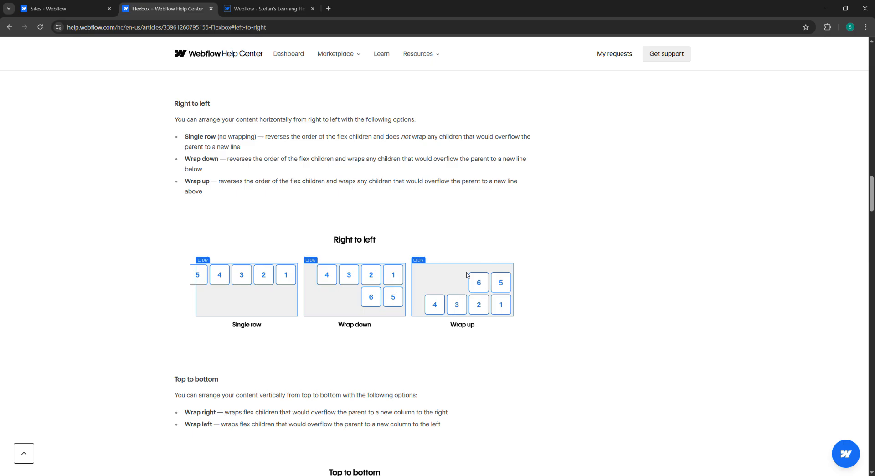
scroll(374, 263, down, 1)
scroll(336, 274, down, 2)
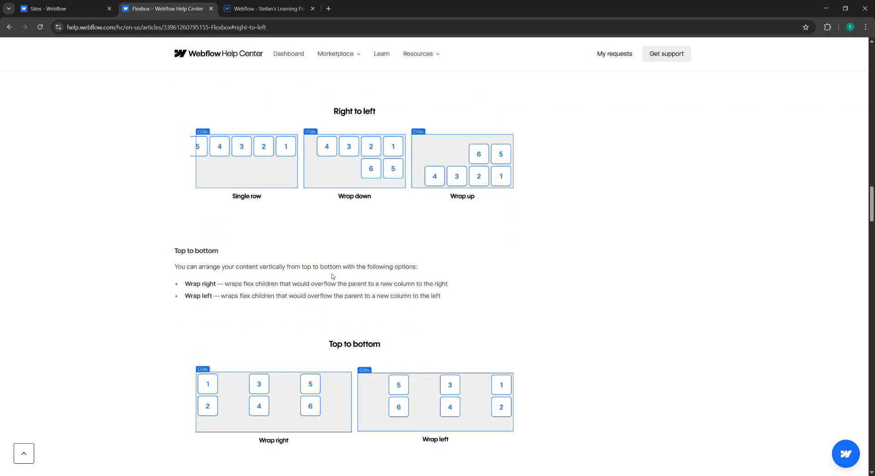
click(289, 8)
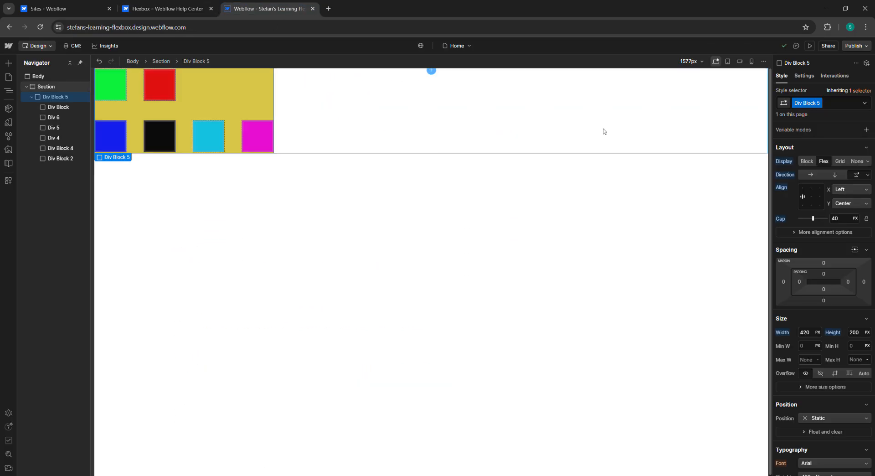
Step: Try center, top and space-between alignments for the wrapper's children, ending back at Left and Center
click(812, 197)
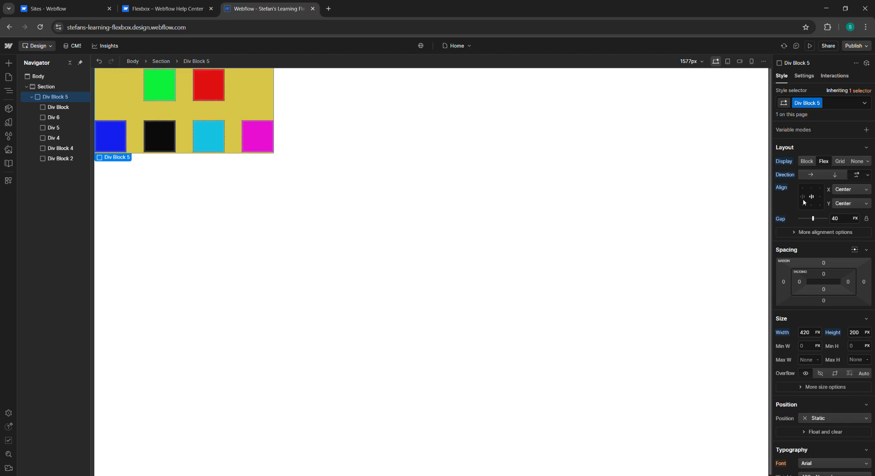
click(803, 198)
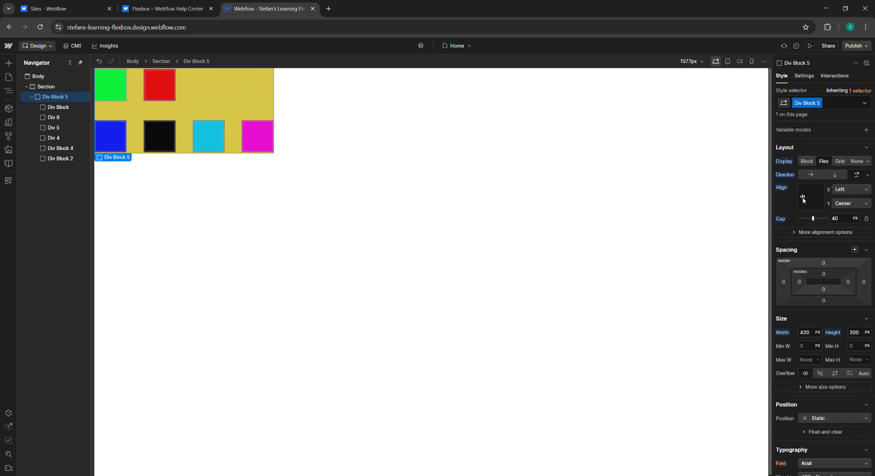
click(803, 189)
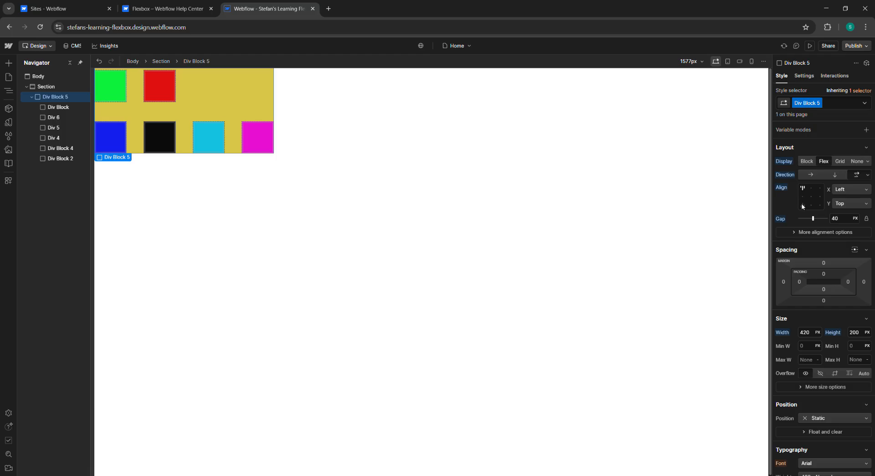
click(803, 197)
click(802, 197)
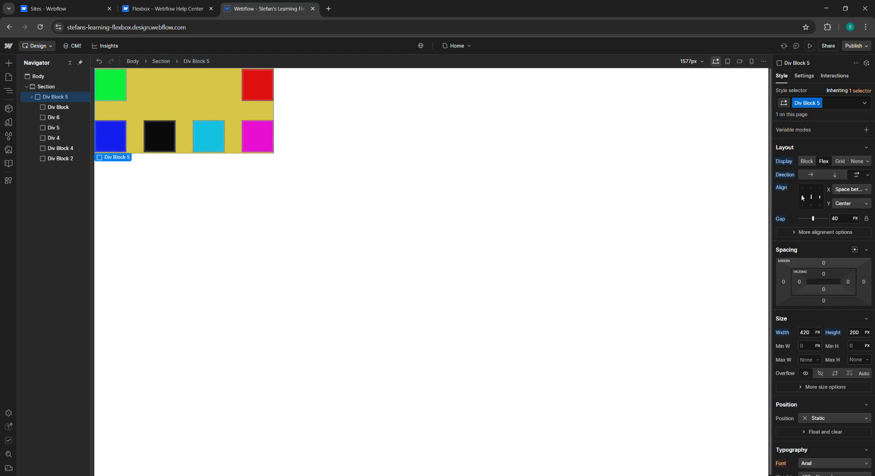
click(803, 197)
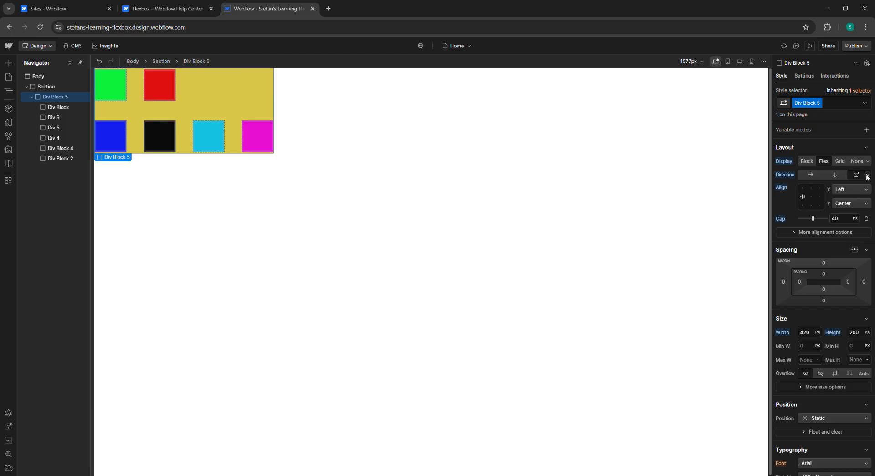
Step: Set the wrapper's direction to Right to left Single row
click(867, 175)
click(835, 234)
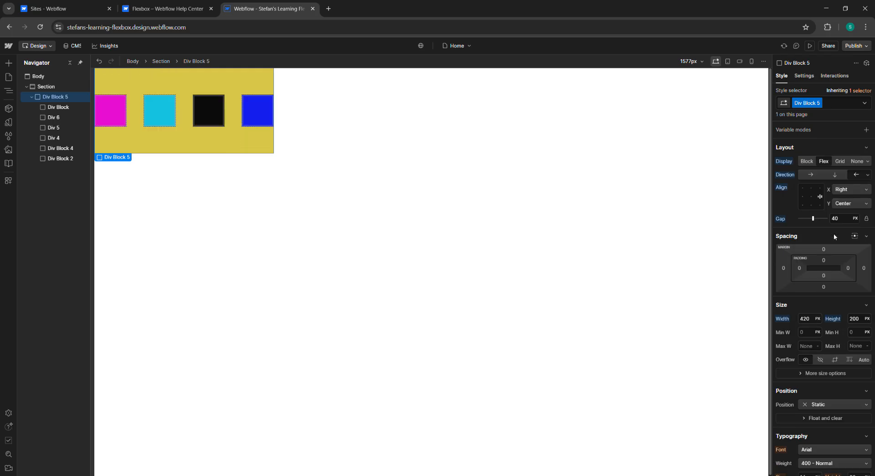
click(180, 6)
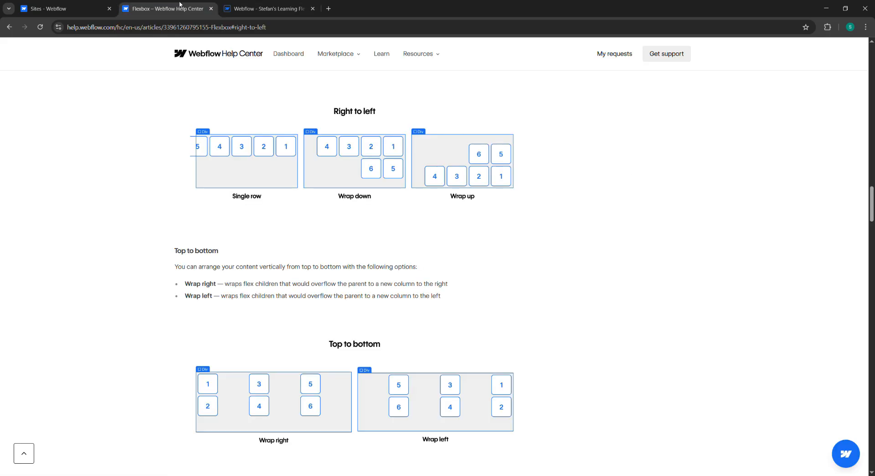
click(288, 9)
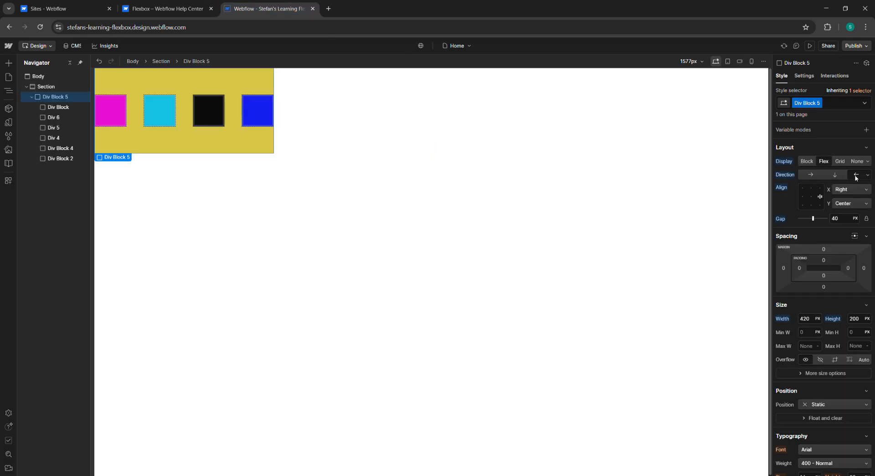
Step: Switch the wrapper's wrap to Right to left Wrap up, then to Right to left Wrap down
click(868, 175)
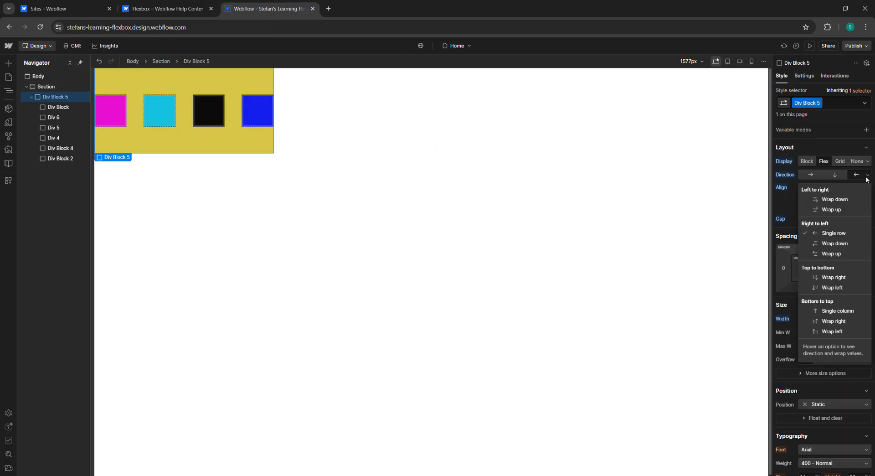
click(854, 258)
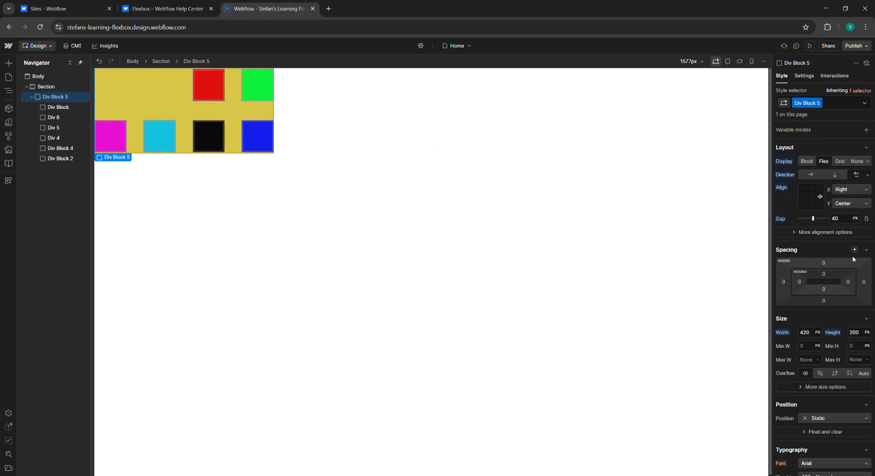
click(866, 175)
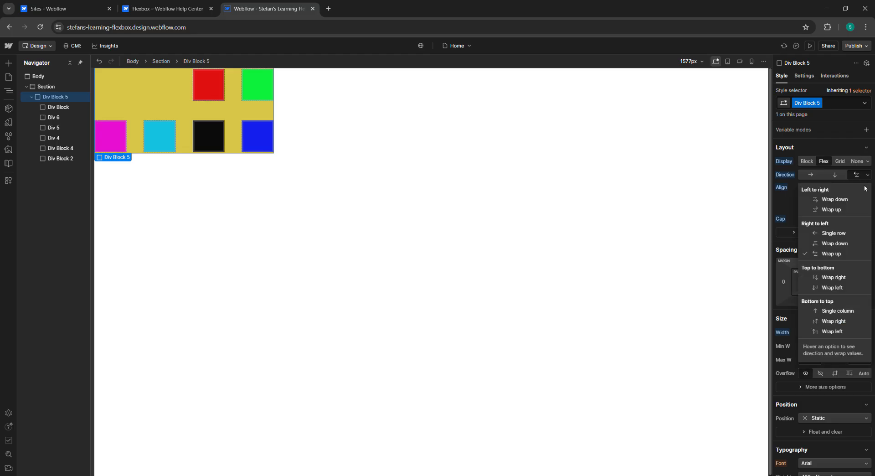
click(852, 246)
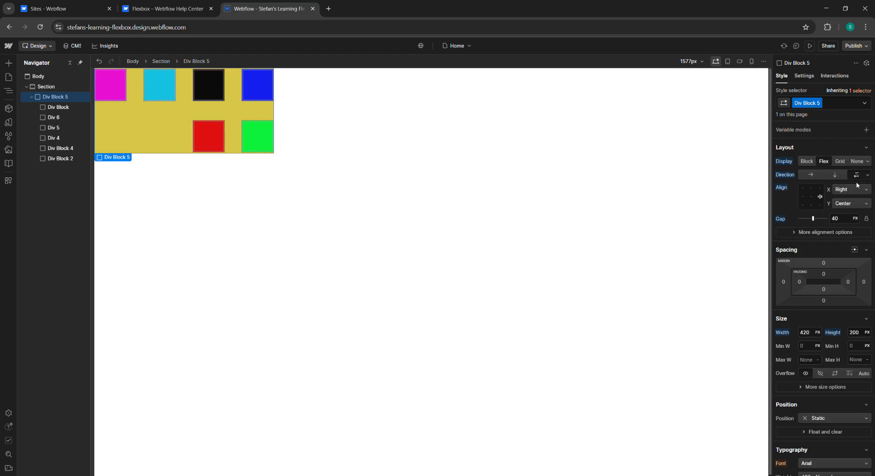
Step: Switch the wrapper's direction to Top to bottom Wrap right, then to Top to bottom Wrap left
click(866, 177)
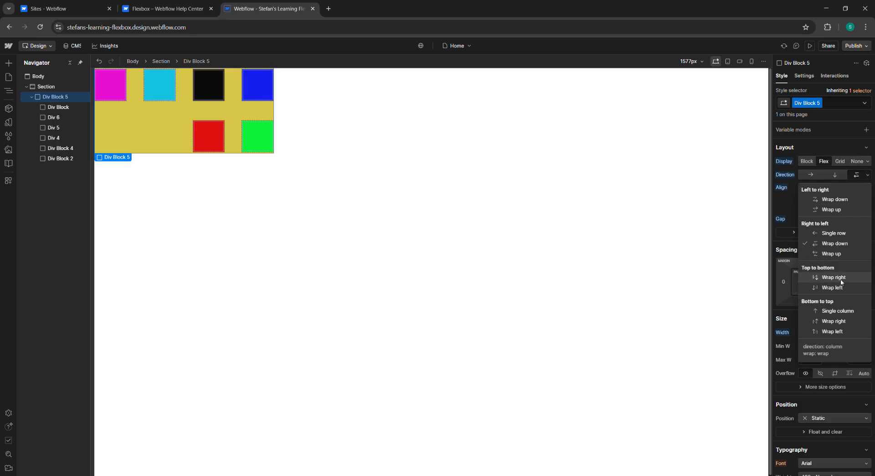
click(845, 281)
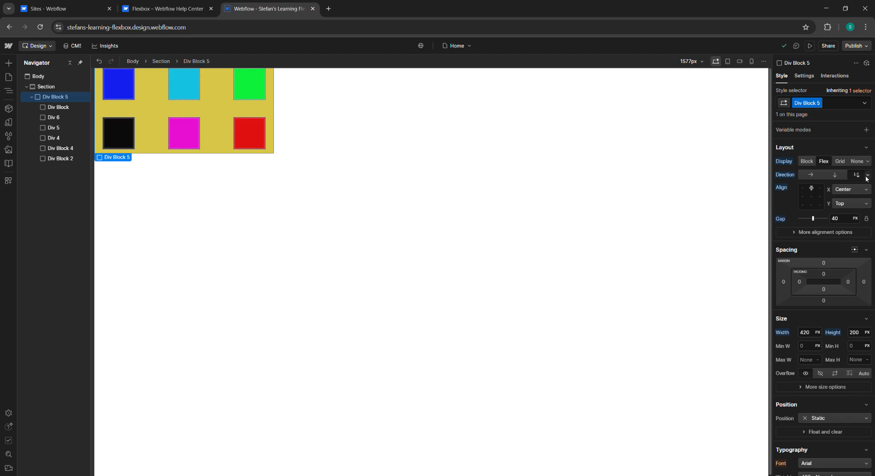
click(866, 175)
click(845, 293)
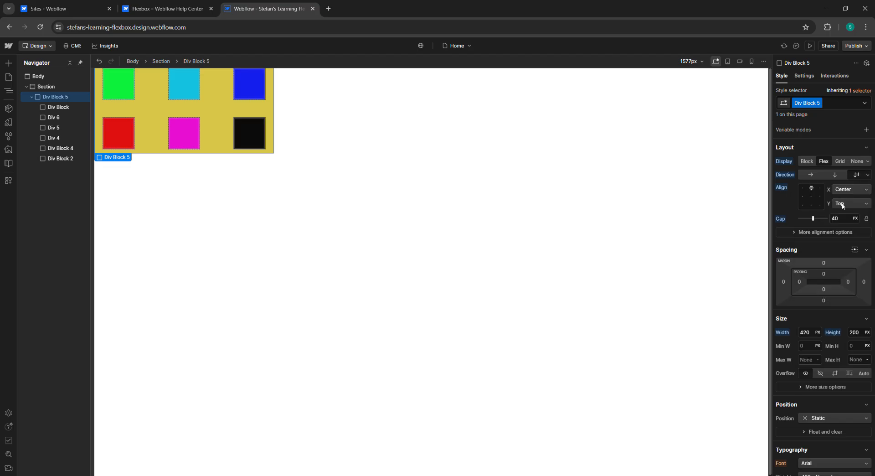
Step: Set the wrapper's direction to Bottom to top Single column
click(866, 175)
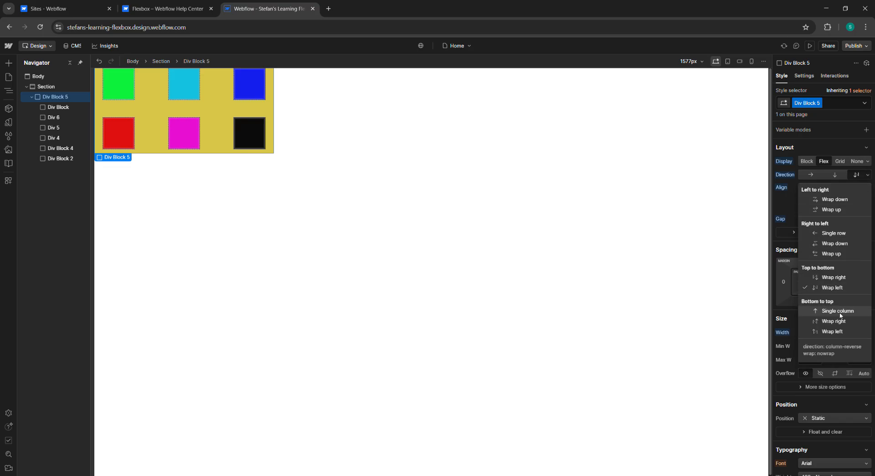
click(840, 311)
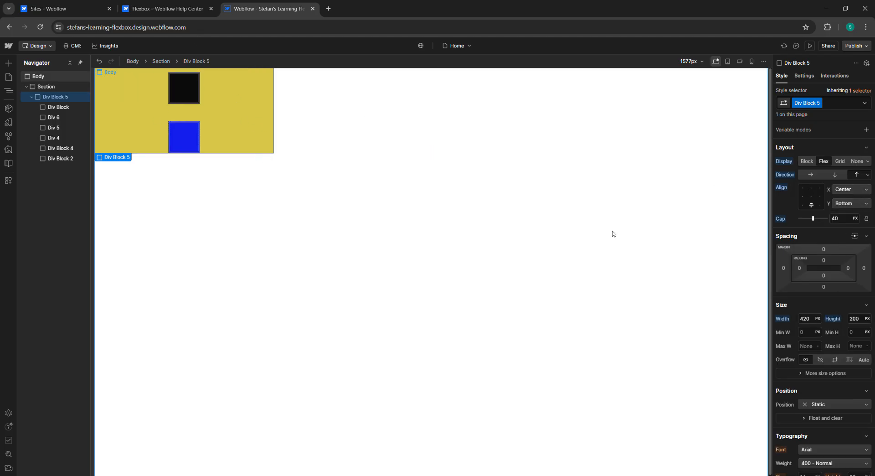
Step: Set the wrapper's height to 600 px, then return it to 200 px
click(851, 318)
text(600)
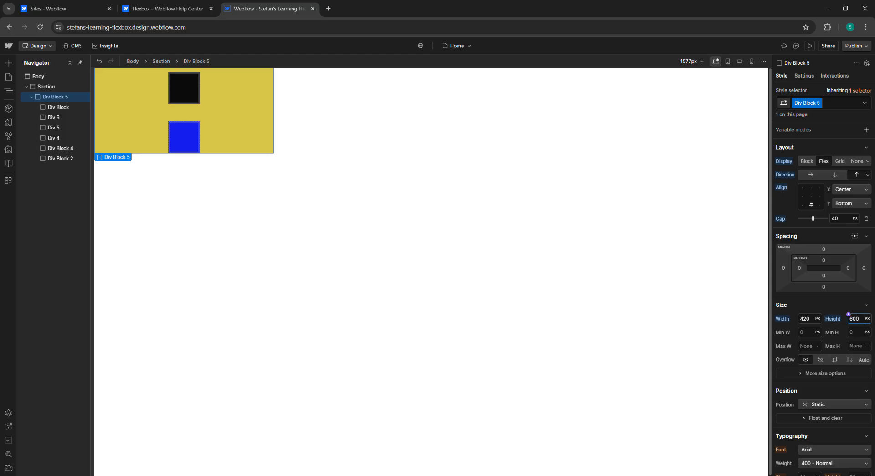
key(Return)
key(BackSpace)
key(BackSpace)
text(00)
key(Return)
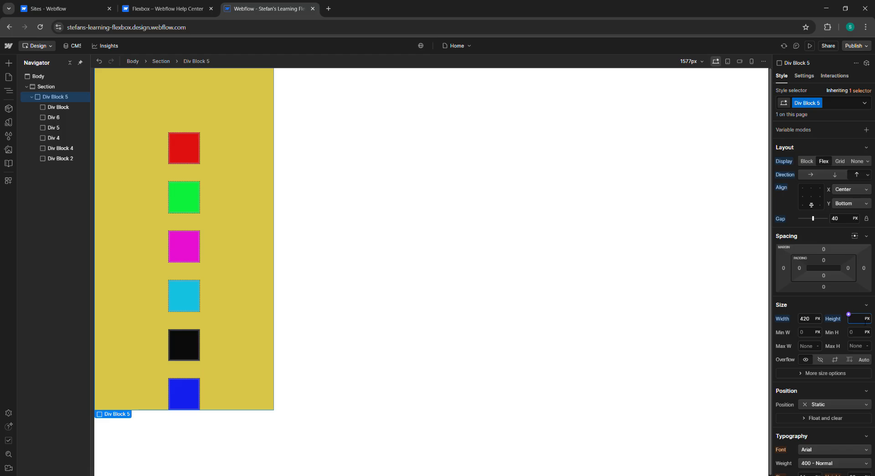
key(Return)
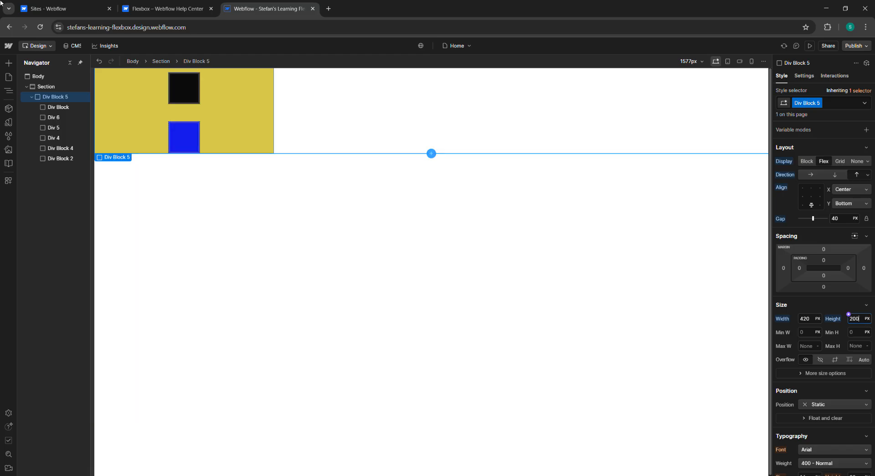
Step: Review the help article's Right to left wrap diagrams again
click(172, 5)
scroll(332, 229, up, 3)
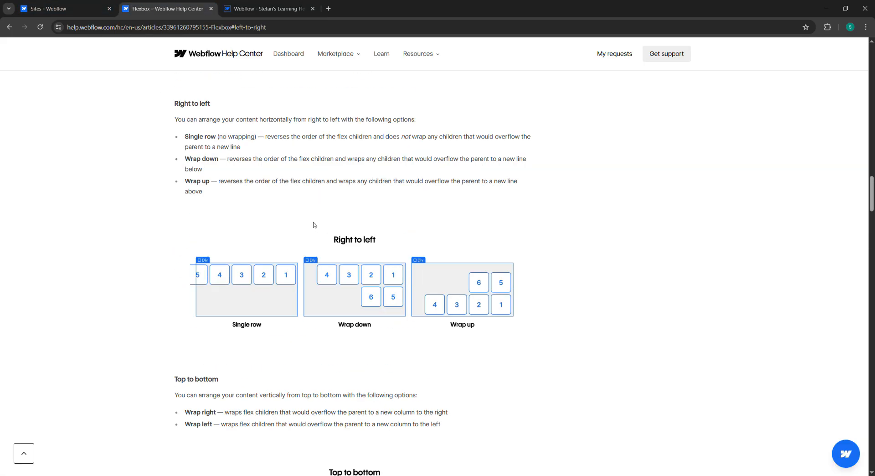
scroll(303, 250, down, 1)
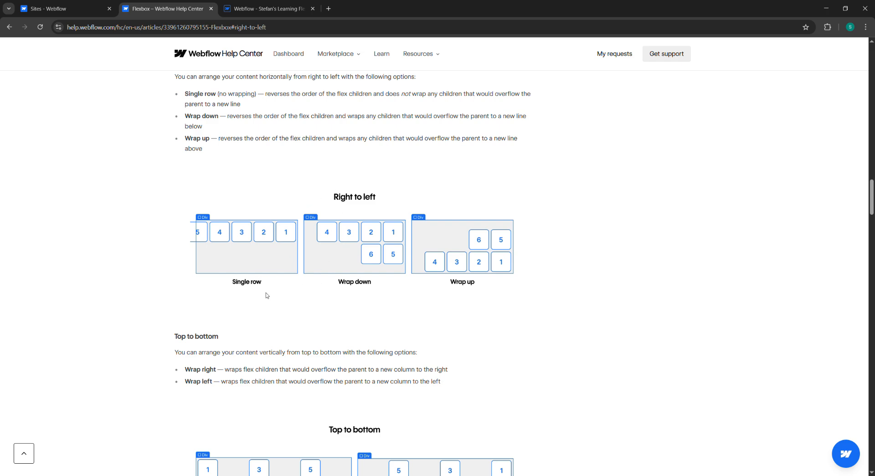
Step: Review the help article's Right to left and Top to bottom wrap diagrams
scroll(393, 289, down, 1)
scroll(385, 296, up, 4)
scroll(387, 296, up, 3)
scroll(386, 296, down, 1)
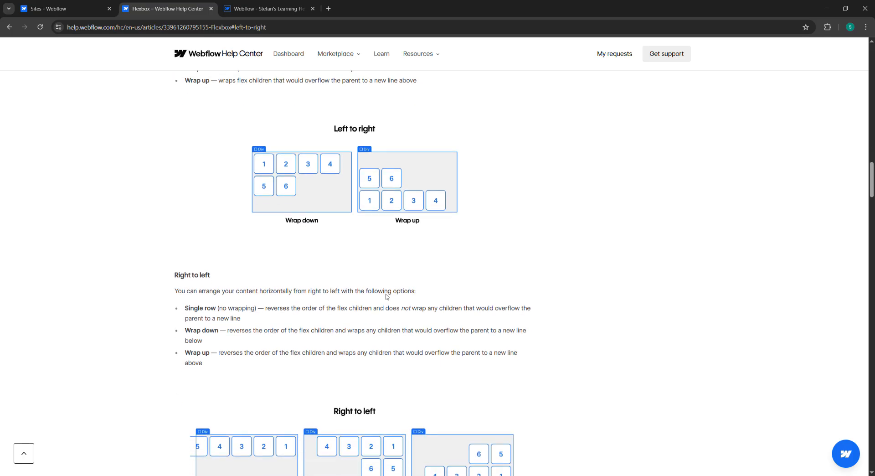
scroll(386, 295, down, 2)
scroll(351, 276, up, 4)
scroll(467, 277, down, 4)
scroll(213, 285, down, 5)
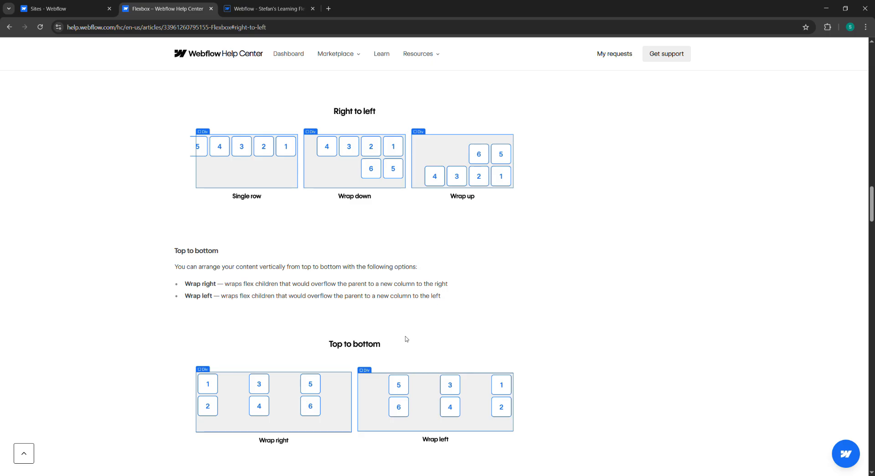
scroll(385, 347, down, 1)
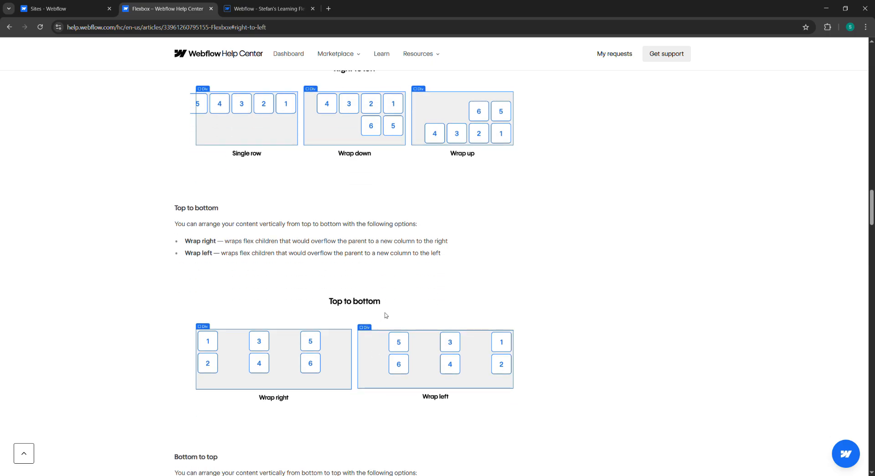
scroll(385, 315, down, 1)
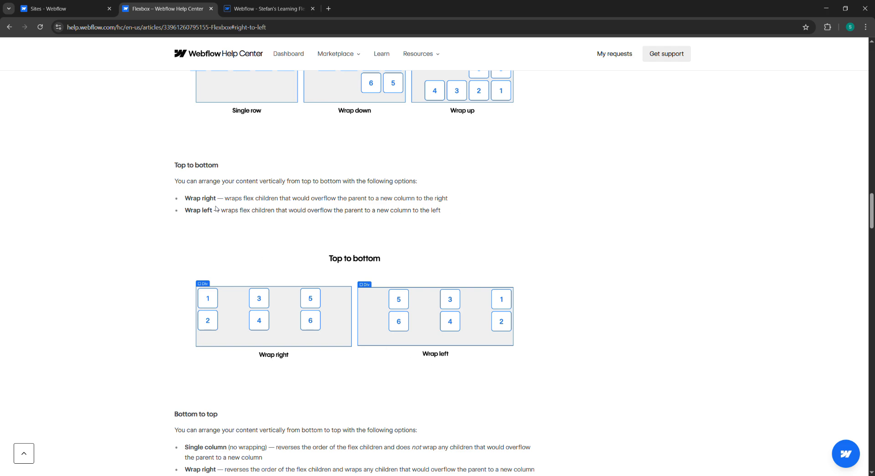
Step: Scroll the help article to read the Bottom to top direction options and diagrams
click(270, 8)
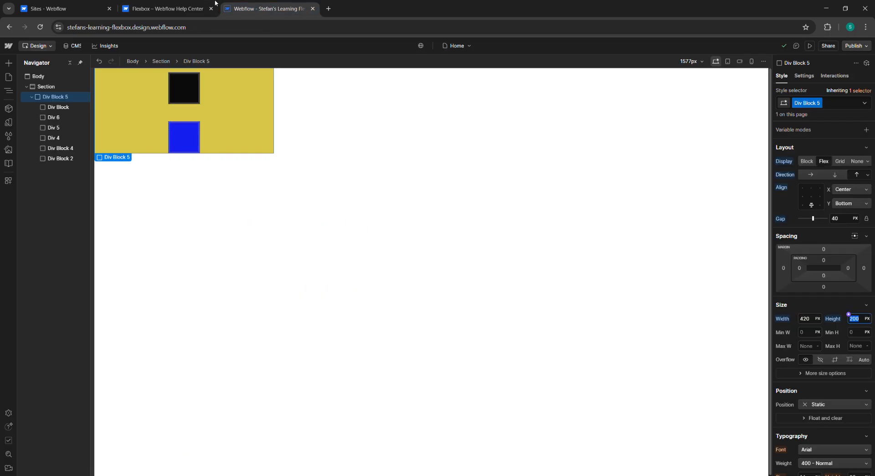
click(190, 8)
scroll(289, 303, down, 3)
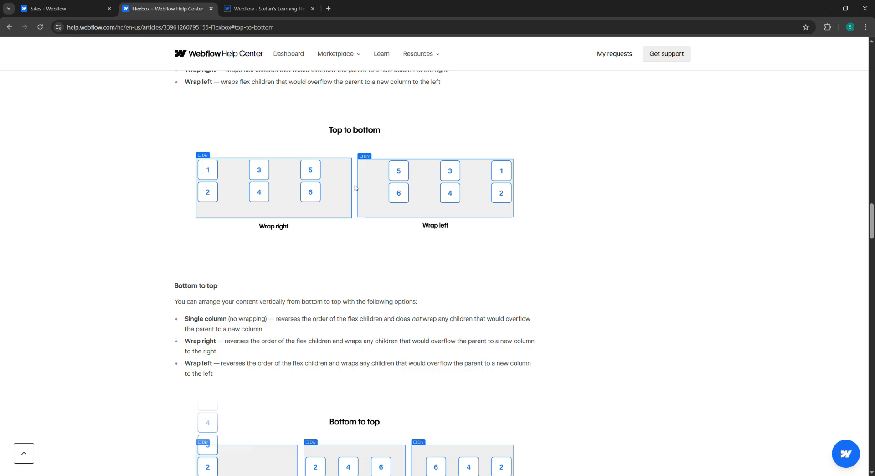
scroll(255, 272, down, 1)
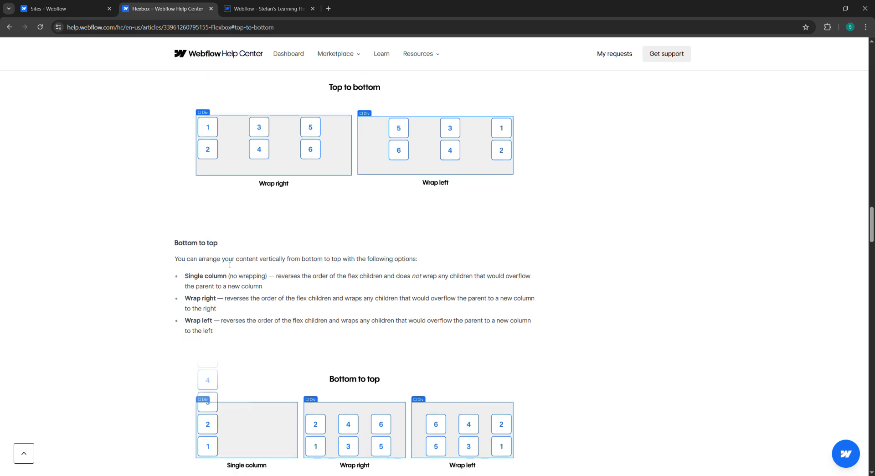
scroll(230, 265, down, 5)
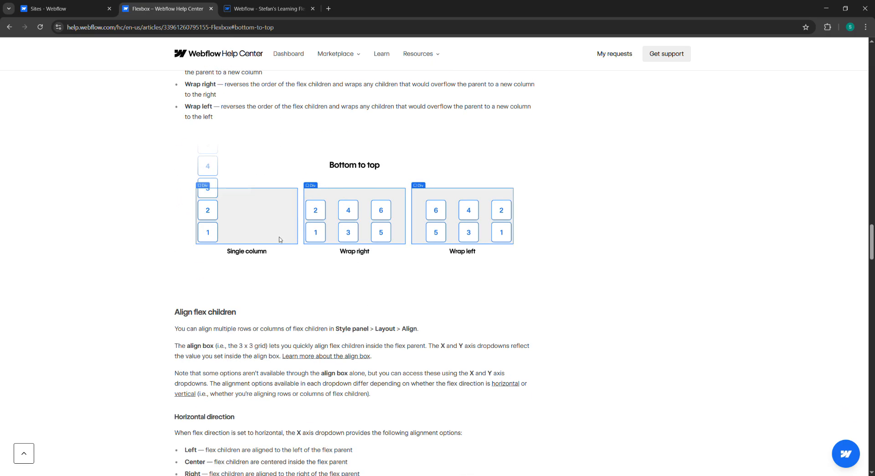
scroll(258, 160, up, 2)
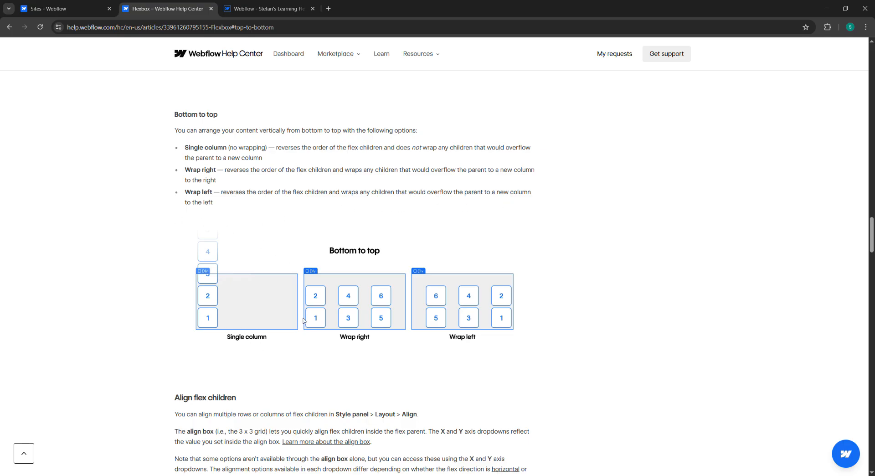
scroll(341, 321, down, 1)
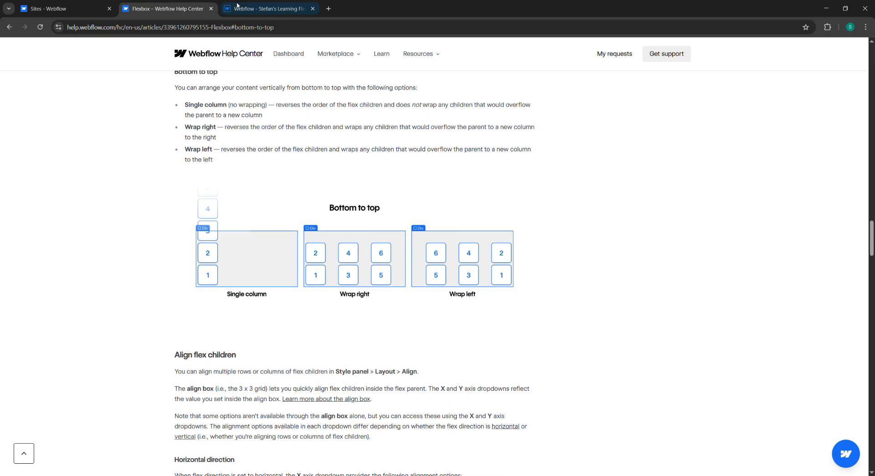
Step: Switch the wrapper's direction to Top to bottom Wrap right, then to Top to bottom Wrap left
click(269, 9)
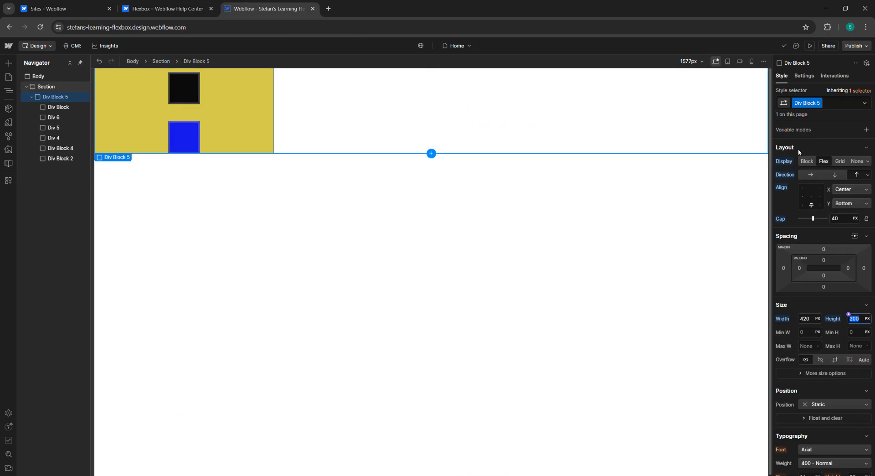
click(866, 176)
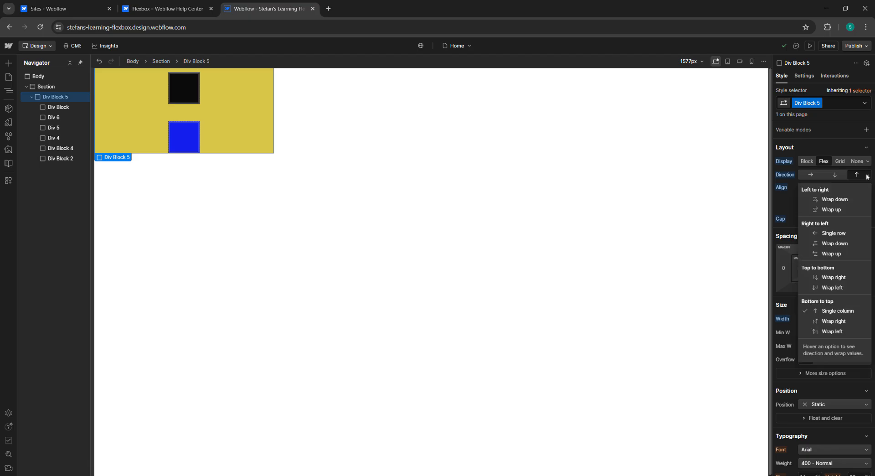
click(853, 277)
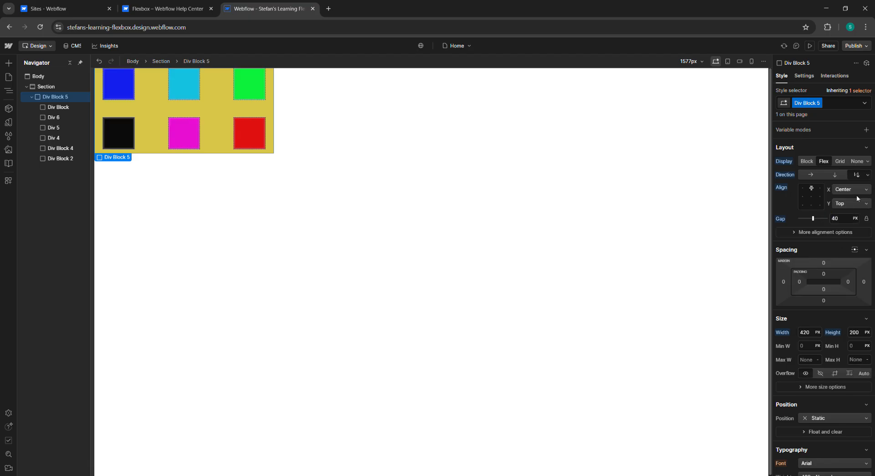
click(867, 175)
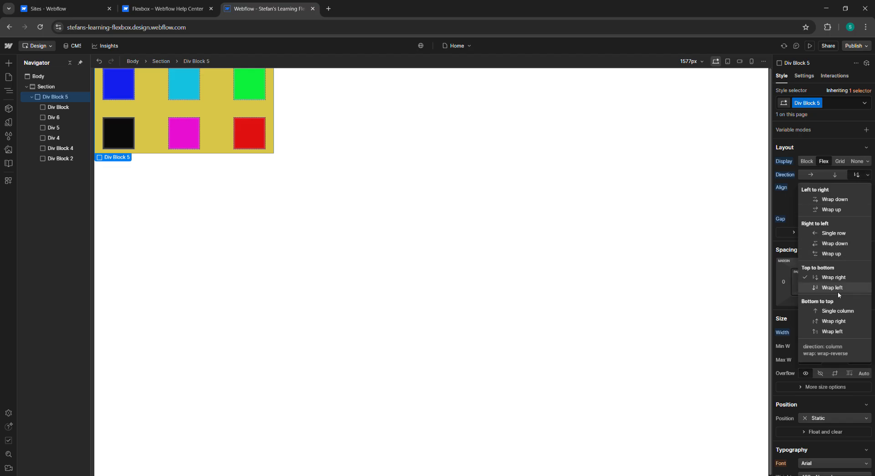
click(832, 288)
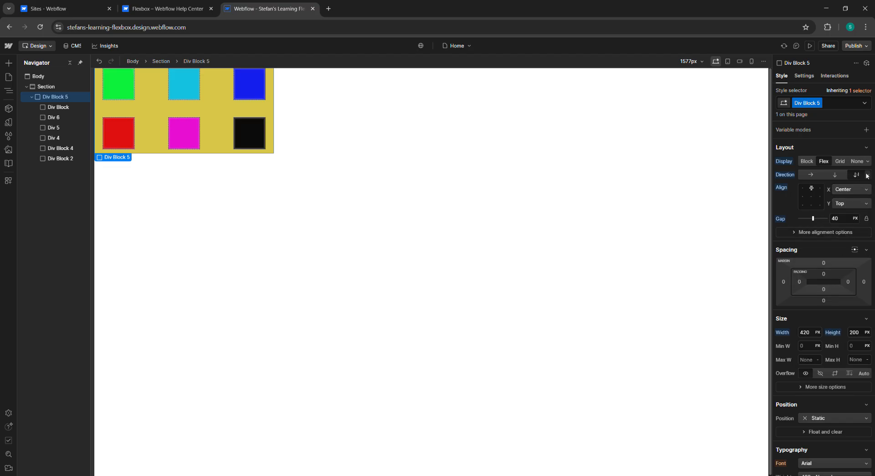
Step: Set the wrapper's direction to Bottom to top Single column, then to Bottom to top Wrap right
click(867, 175)
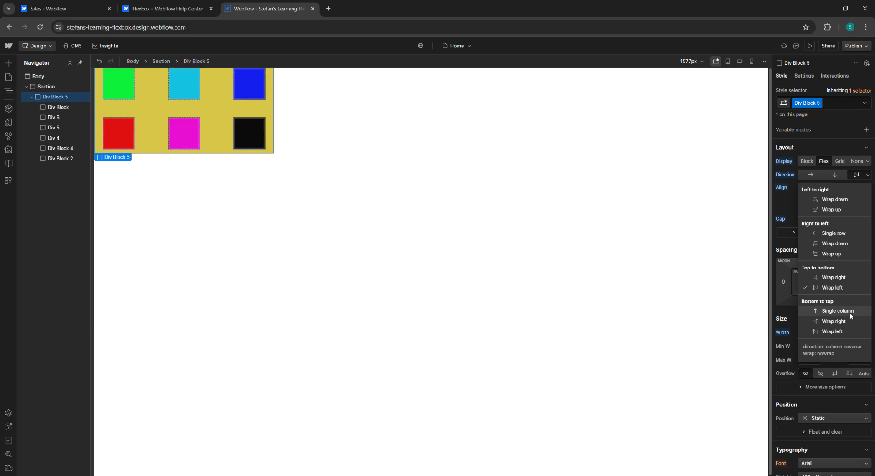
click(851, 315)
click(857, 204)
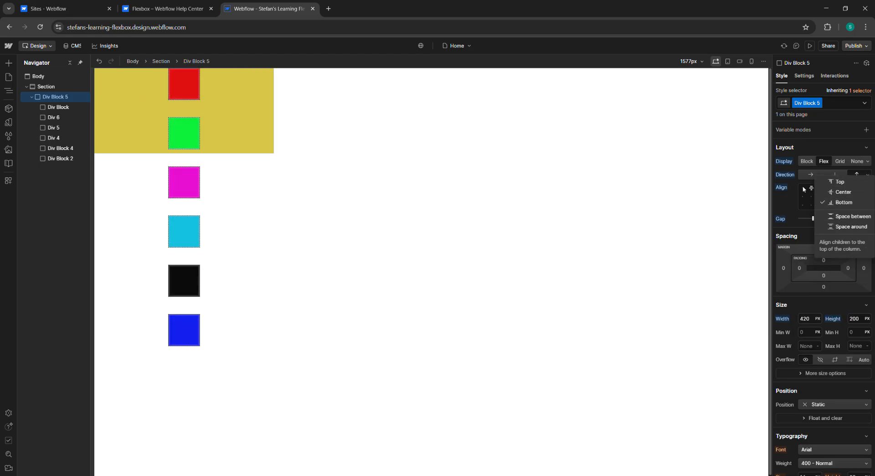
click(785, 201)
click(867, 174)
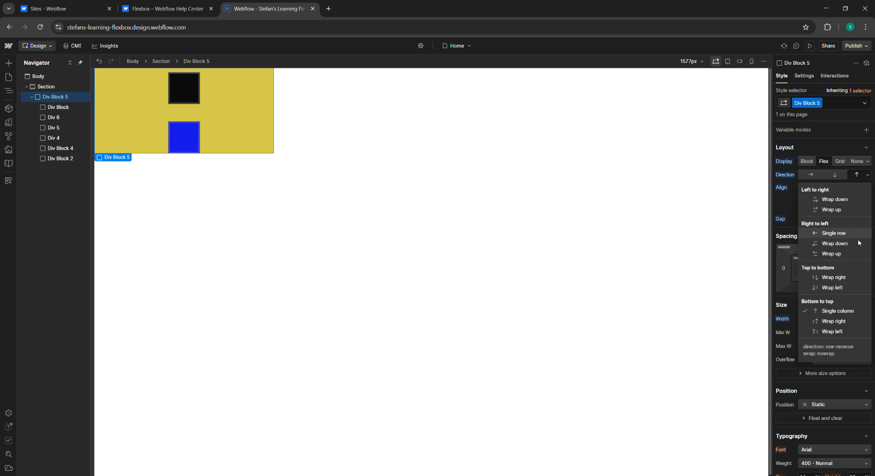
click(843, 325)
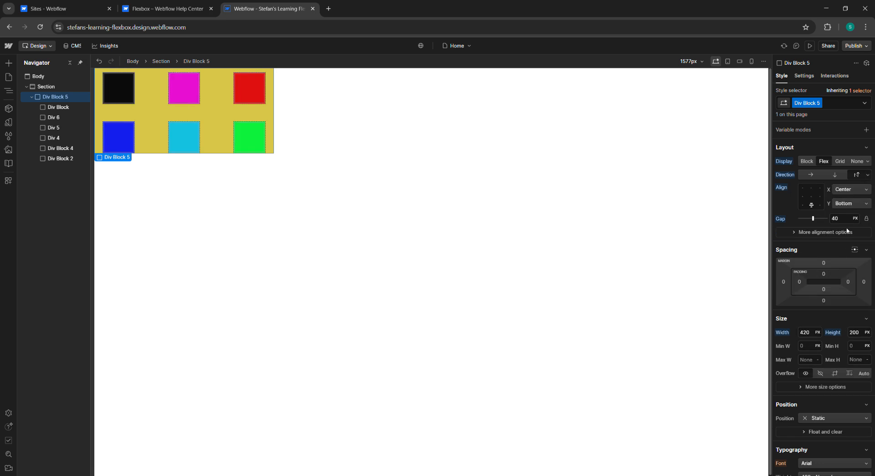
Step: Compare the help article's Bottom to top diagrams with the wrapper on the canvas
click(193, 4)
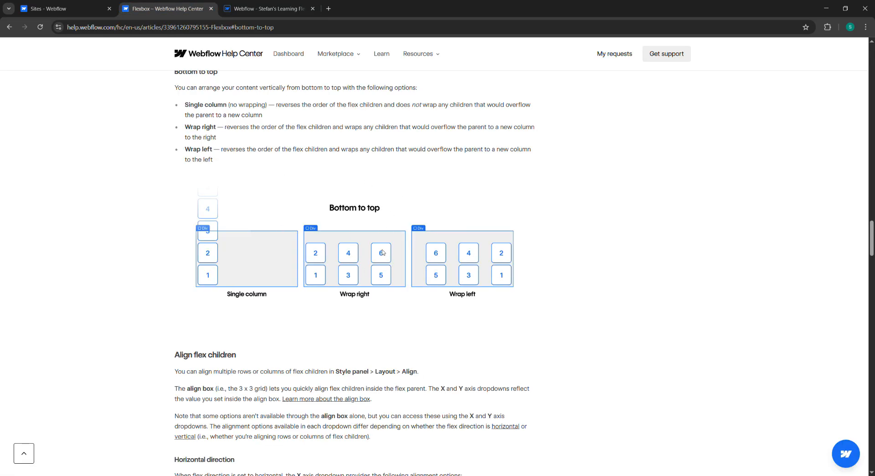
scroll(365, 238, down, 1)
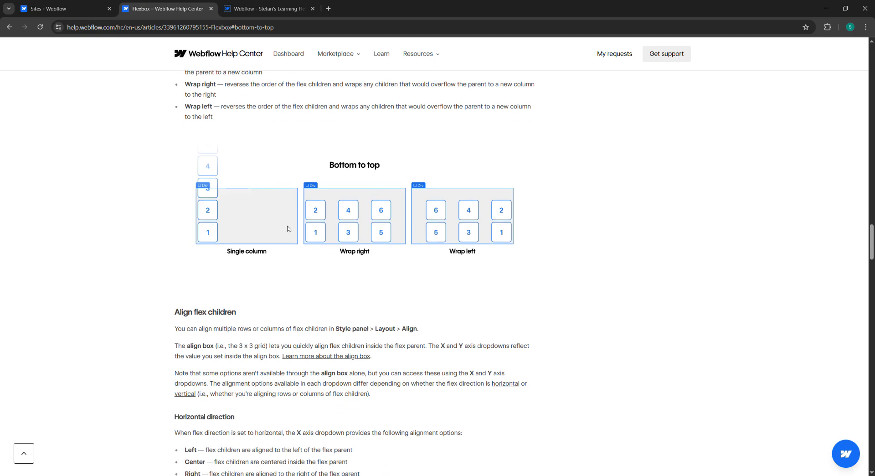
scroll(306, 237, up, 9)
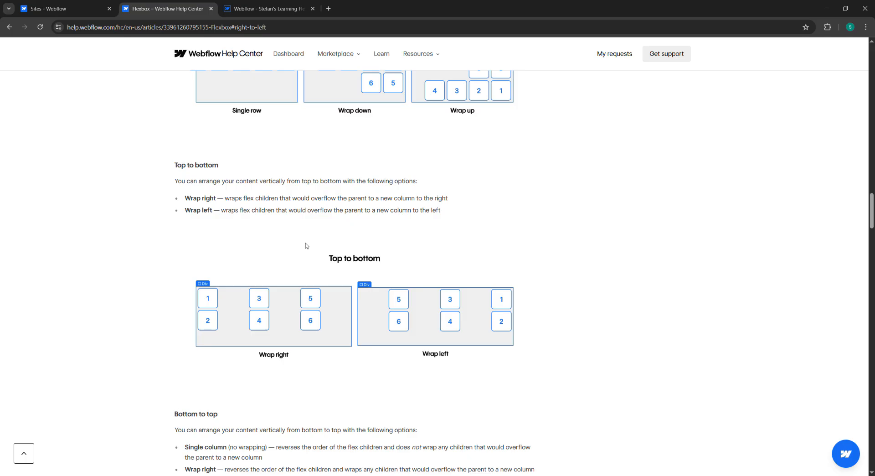
scroll(307, 245, down, 11)
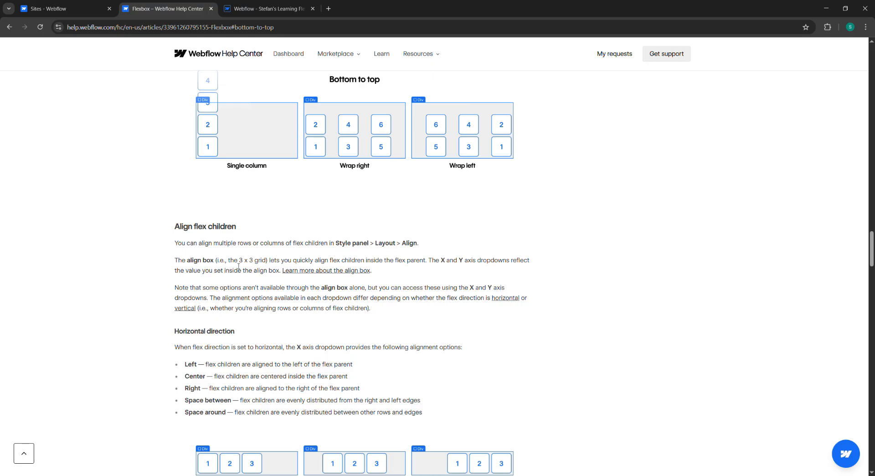
click(95, 7)
click(244, 7)
click(88, 9)
click(244, 8)
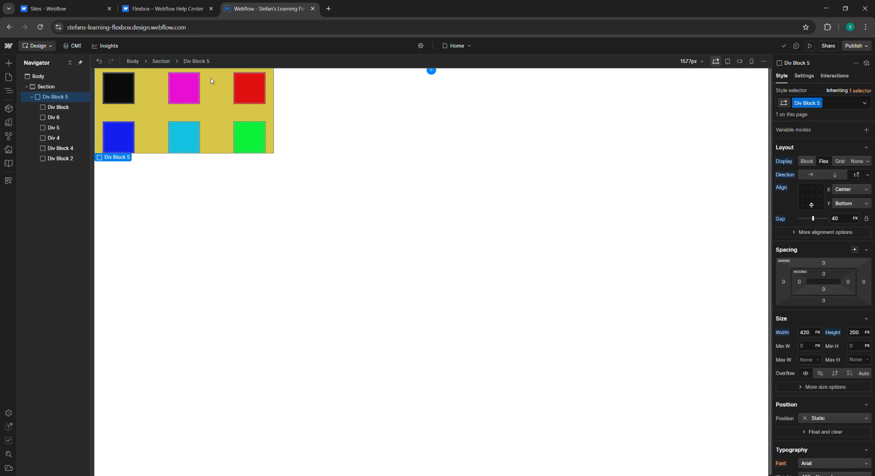
Step: Set the wrapper's top margin to 396 px and left margin to 581 px to center it on the canvas
drag(828, 265, 828, 86)
drag(782, 286, 538, 281)
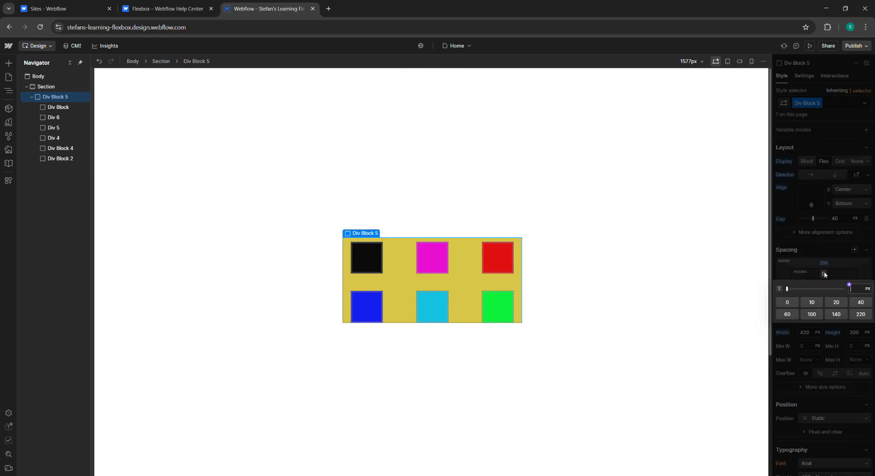
Step: Try giving the wrapper 210 px padding on all sides, then undo it
drag(823, 273, 794, 358)
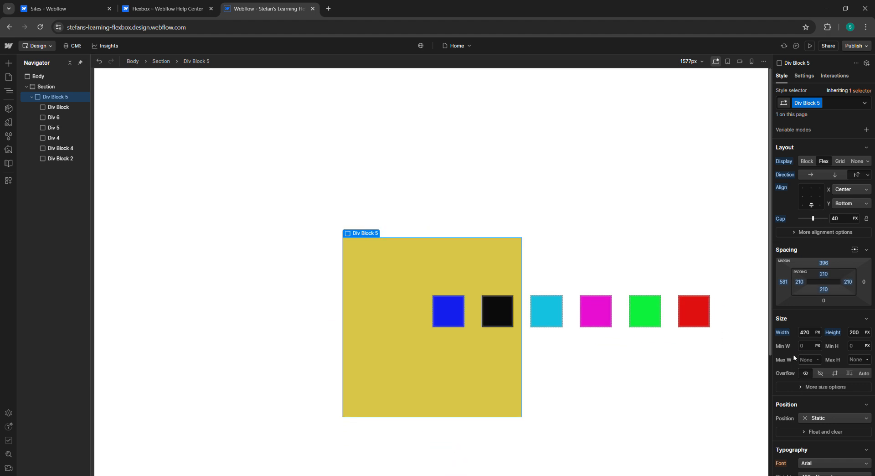
key(ctrl+z)
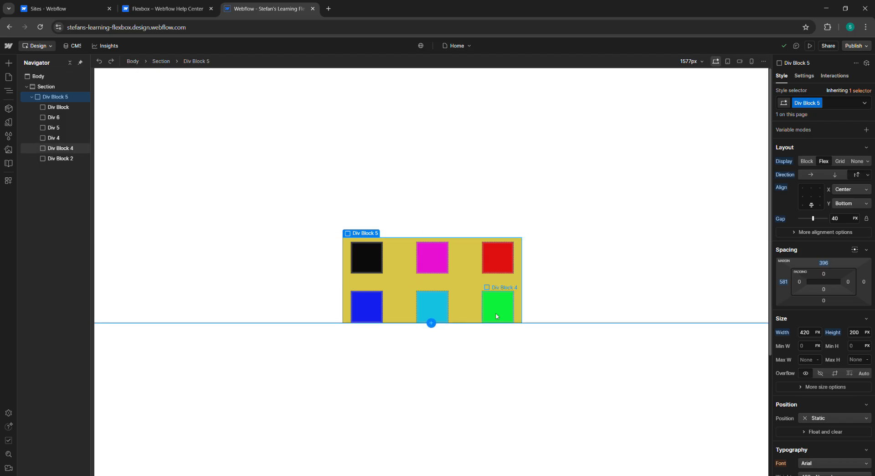
scroll(492, 250, down, 2)
scroll(491, 251, up, 2)
scroll(568, 265, down, 1)
scroll(559, 256, up, 1)
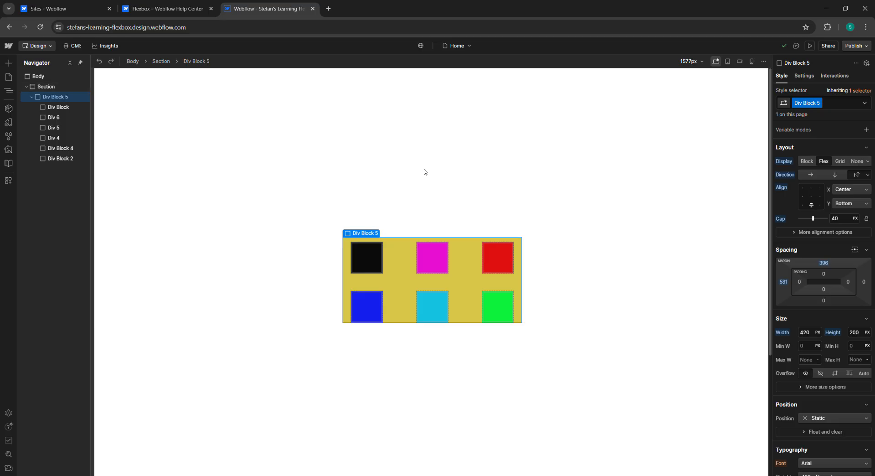
Step: Open the help article's align box link and read the Align box overview introduction
click(167, 9)
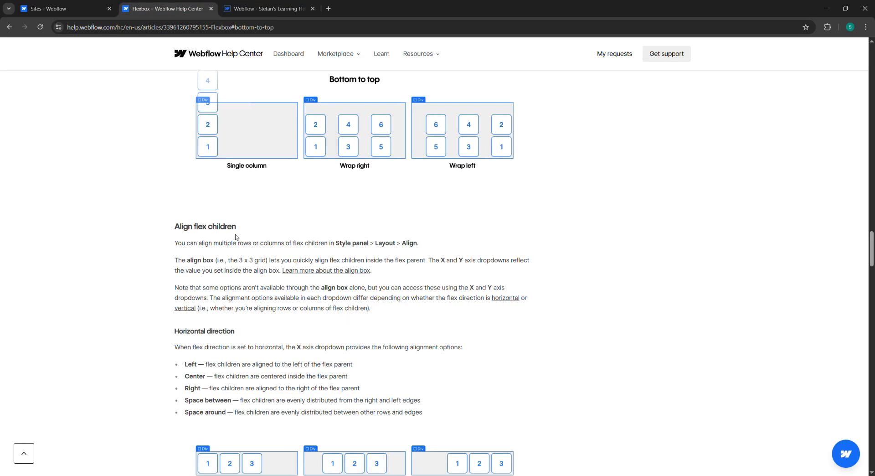
scroll(216, 343, down, 1)
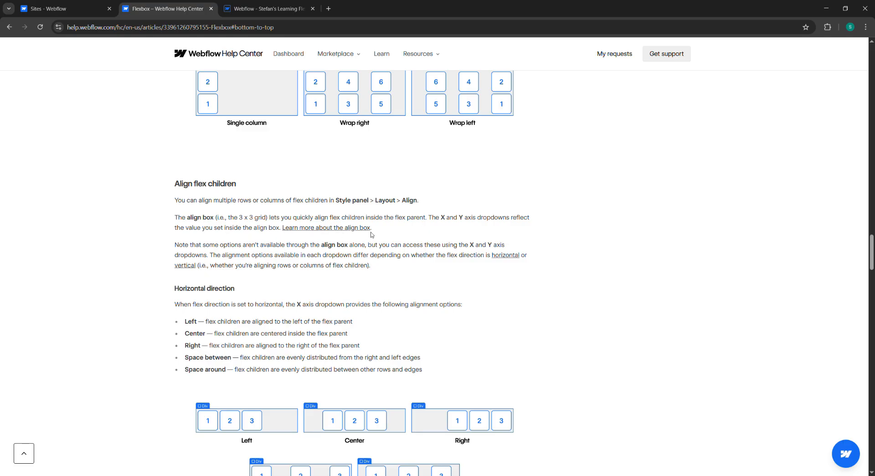
click(318, 229)
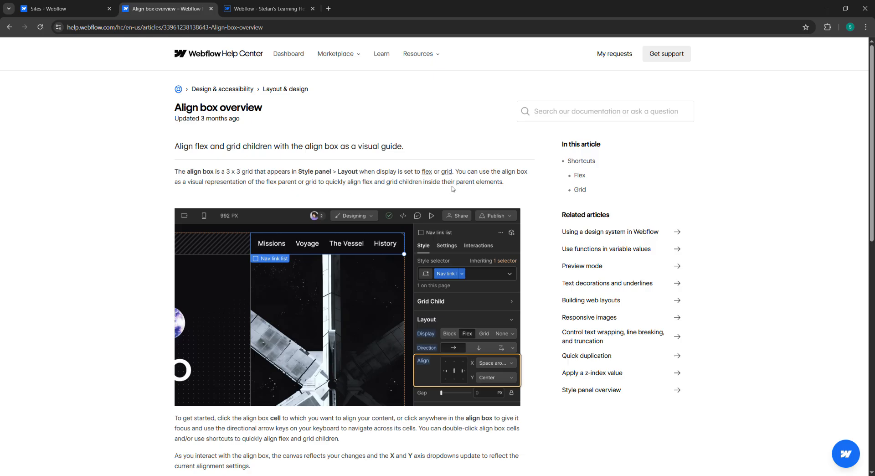
scroll(486, 198, down, 1)
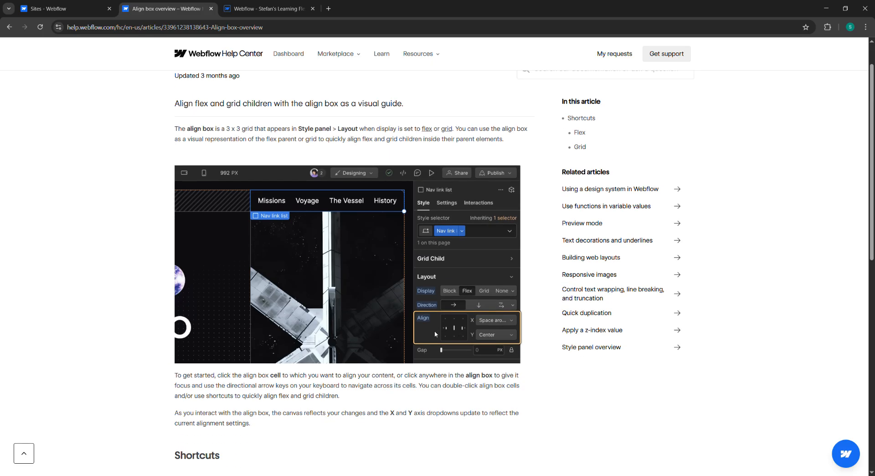
Step: Use the align box to center the wrapper's children on both the X and Y axes
click(255, 8)
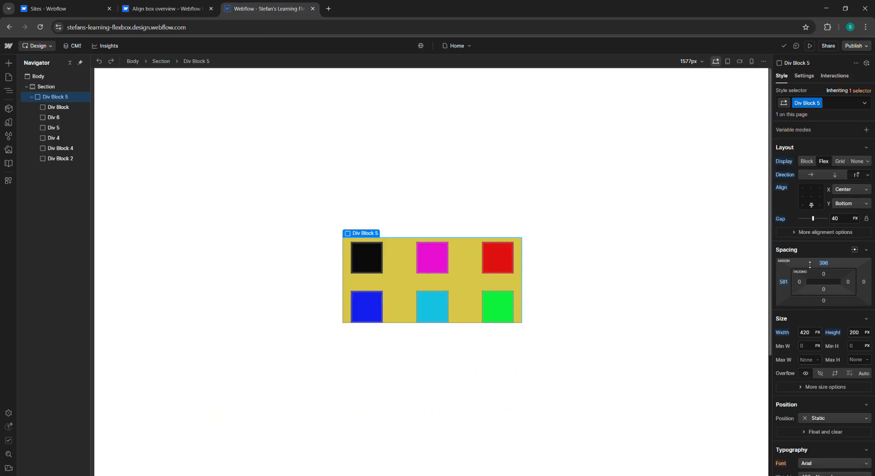
double_click(804, 198)
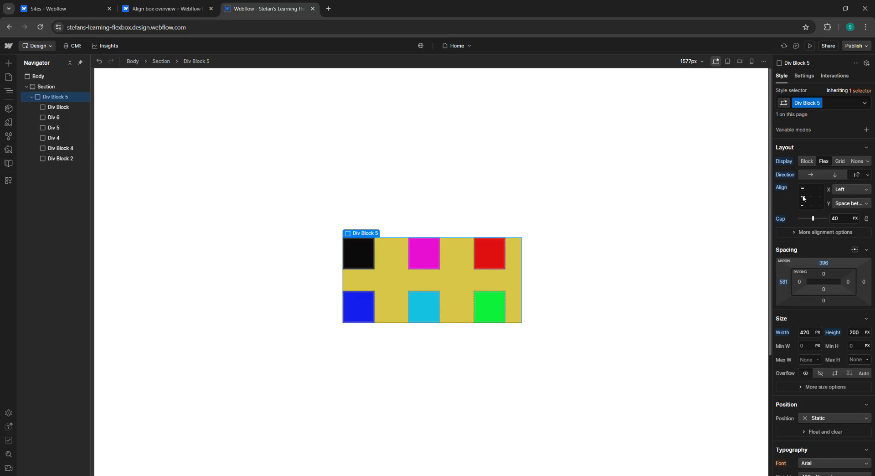
click(812, 197)
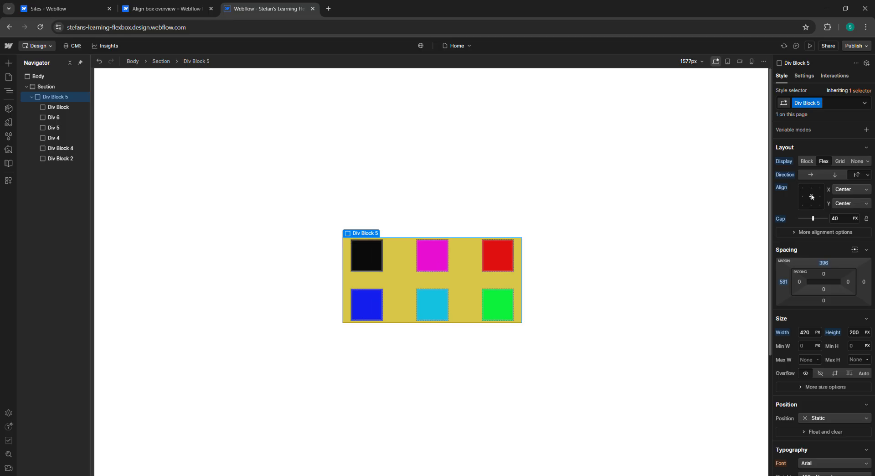
Step: Resize the wrapper to 800 px wide and 600 px tall
click(815, 337)
text(800)
key(Return)
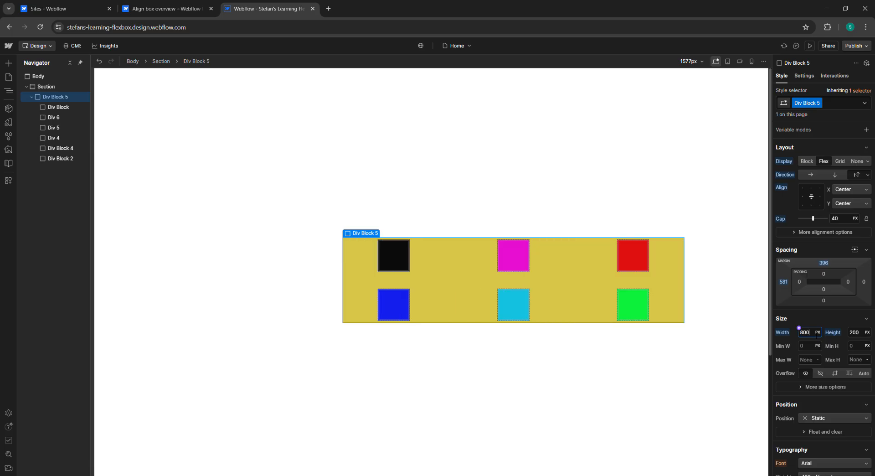
key(Tab)
text(600)
key(Return)
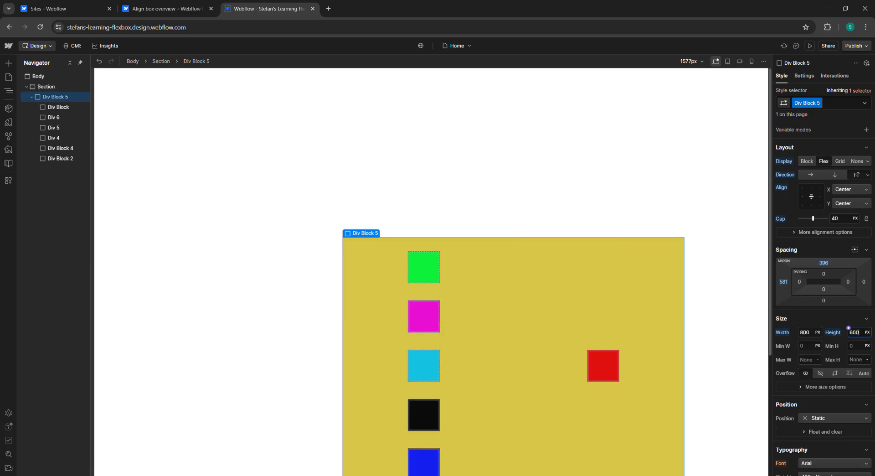
Step: Use the align box to center the children horizontally and space them between vertically
scroll(646, 235, down, 2)
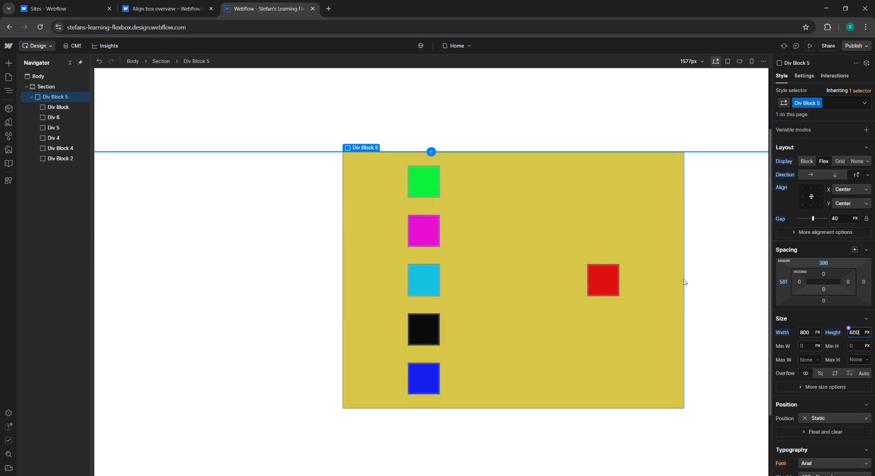
double_click(803, 197)
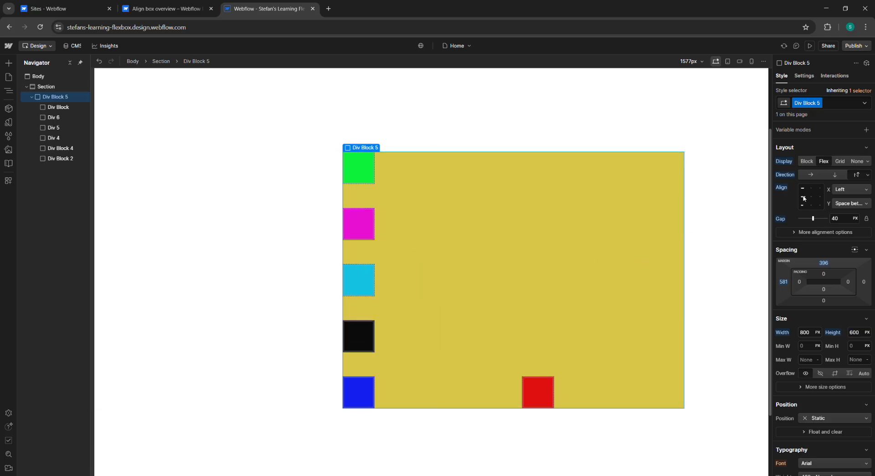
click(804, 197)
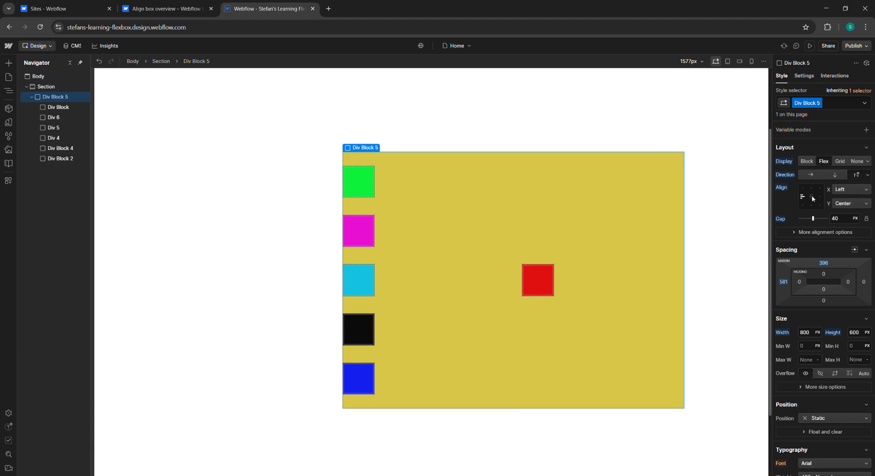
double_click(813, 199)
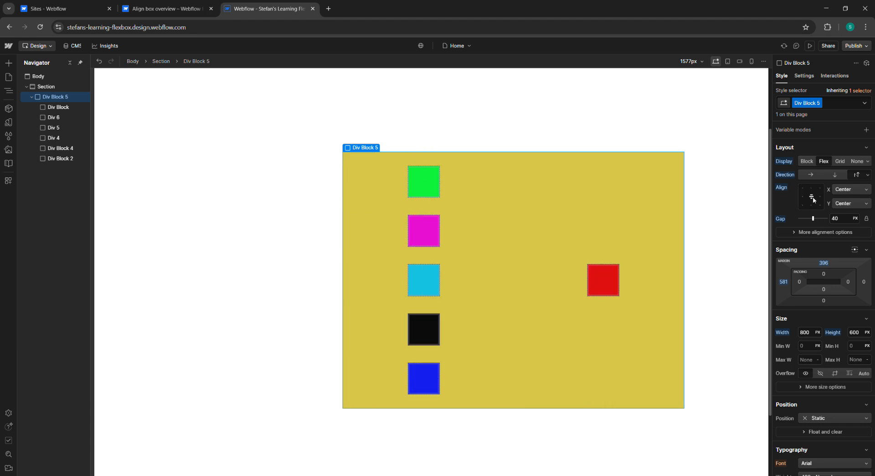
click(820, 199)
click(820, 199)
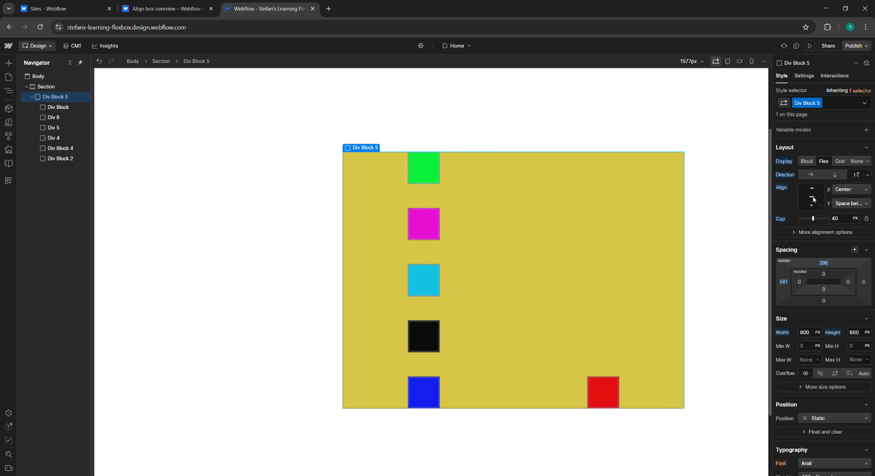
Step: Open the direction wrap options, then reset the direction to its default
click(868, 175)
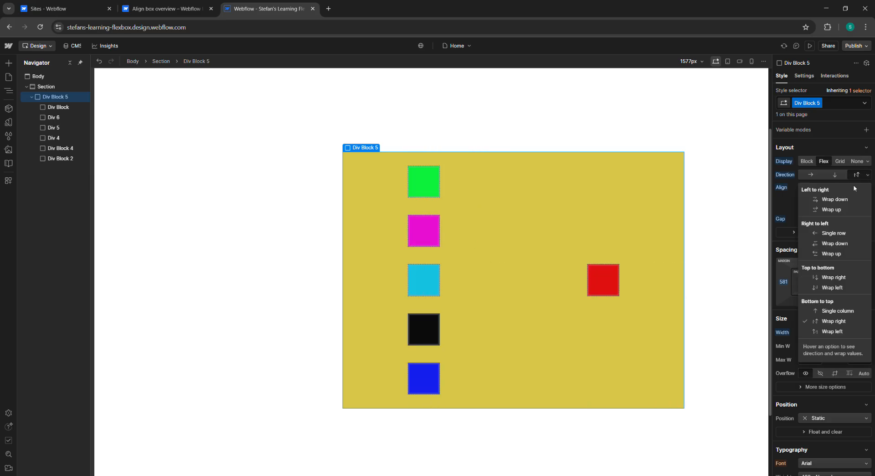
click(869, 177)
click(784, 177)
click(792, 188)
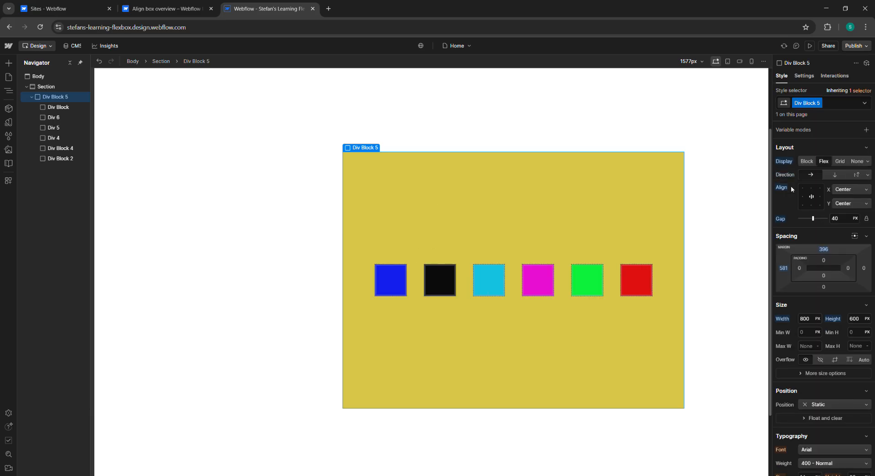
Step: Switch the wrapper to vertical direction and center its children on both axes
click(836, 177)
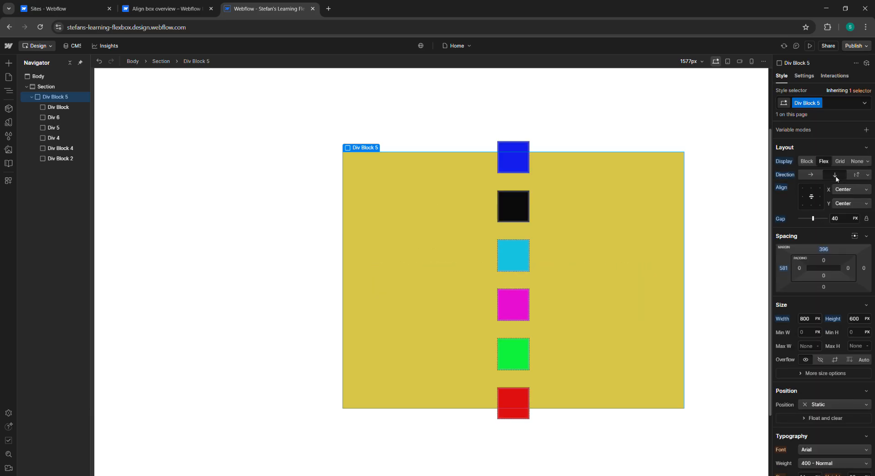
double_click(806, 200)
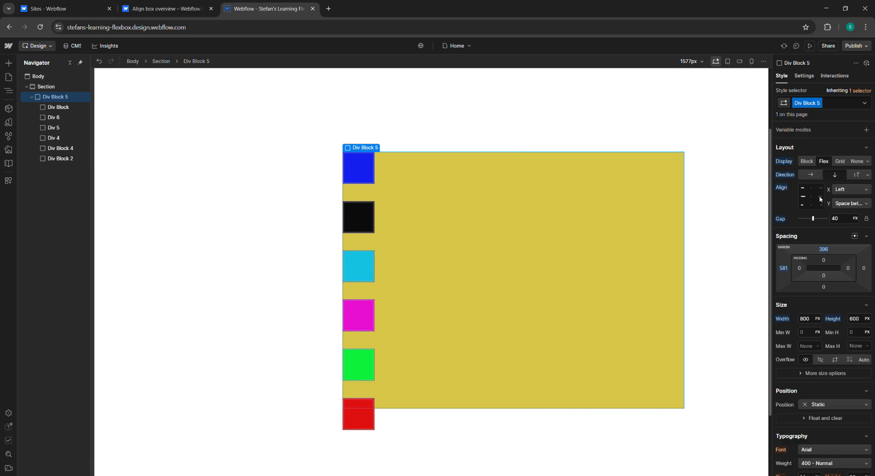
click(820, 199)
click(812, 199)
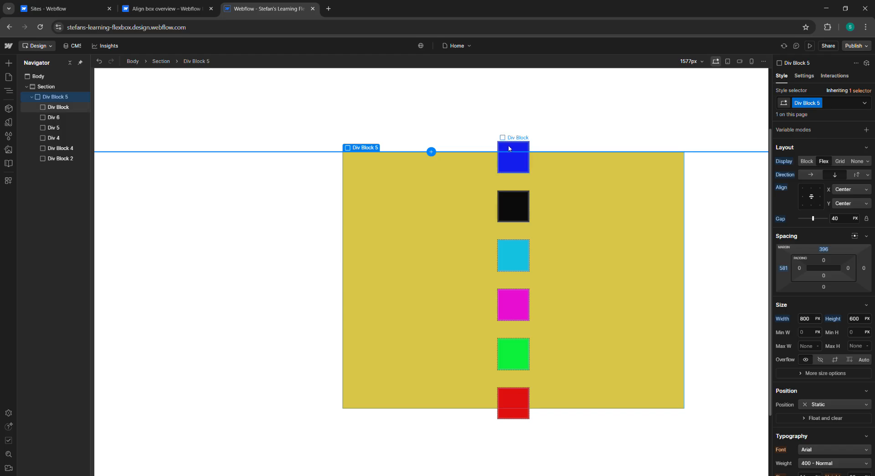
Step: Reset the gap to its default value, then set it to about 6 px
drag(843, 222, 808, 225)
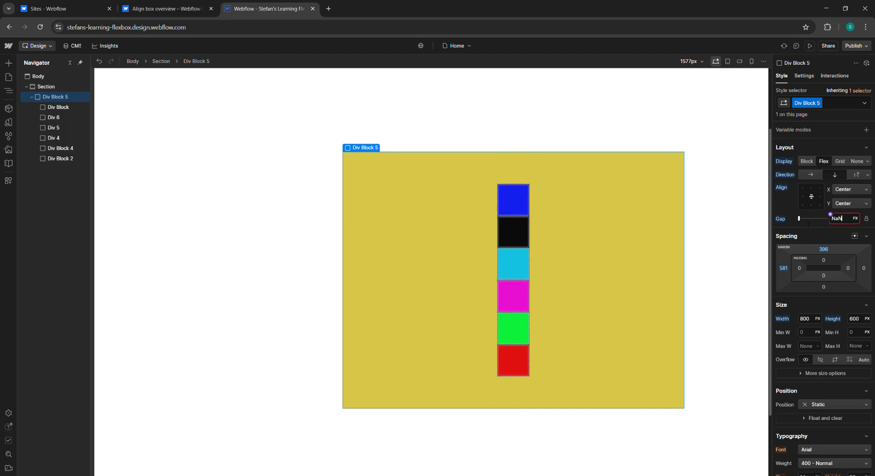
click(780, 218)
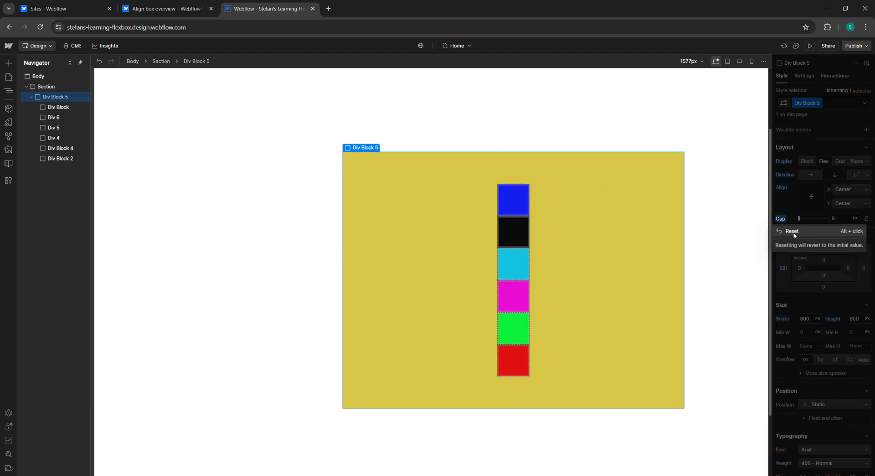
click(794, 235)
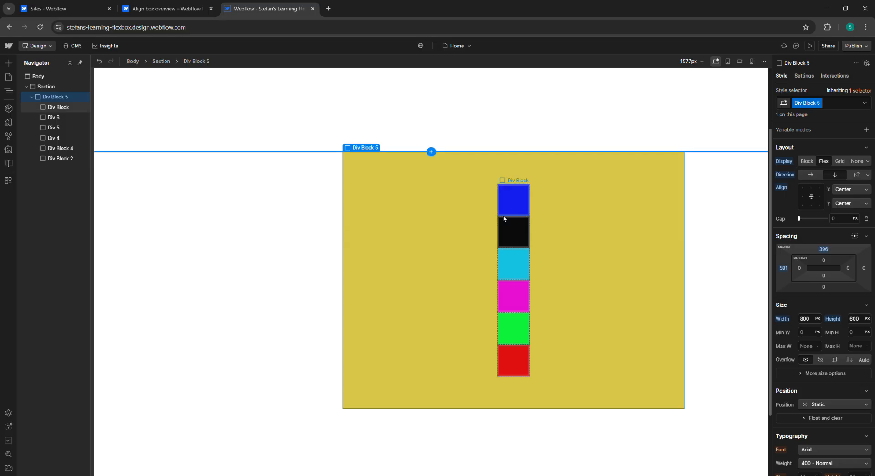
drag(801, 219, 815, 221)
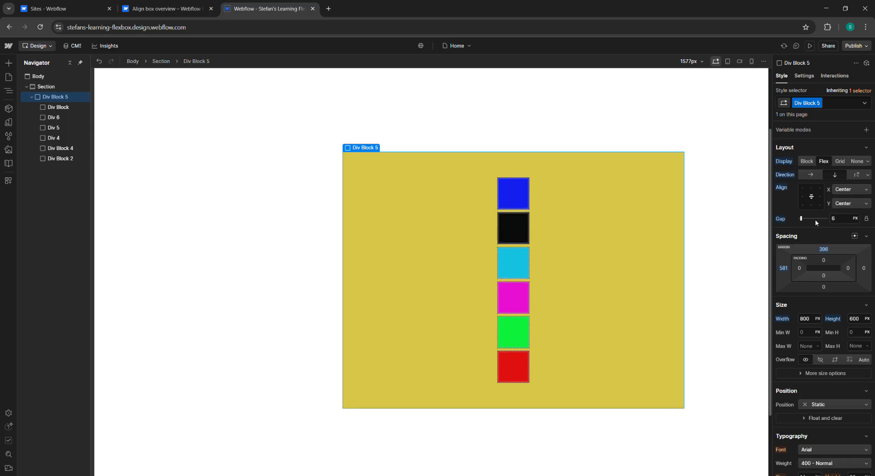
Step: Align the column's children to the top center with the align box
click(811, 190)
click(811, 190)
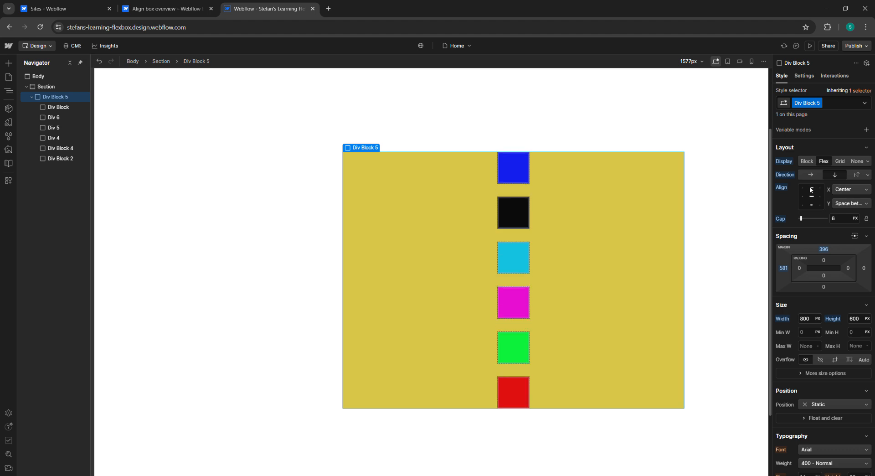
click(811, 190)
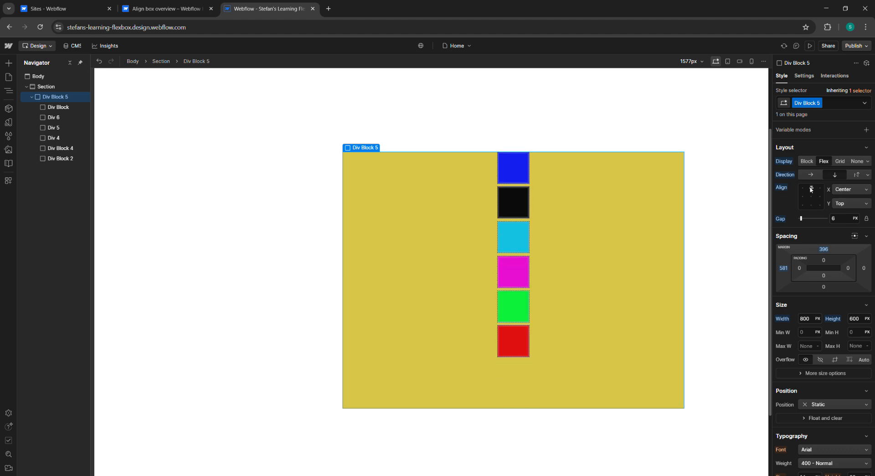
click(811, 190)
Step: Switch to horizontal direction and try top-center, top space-between and left-center alignments
click(810, 175)
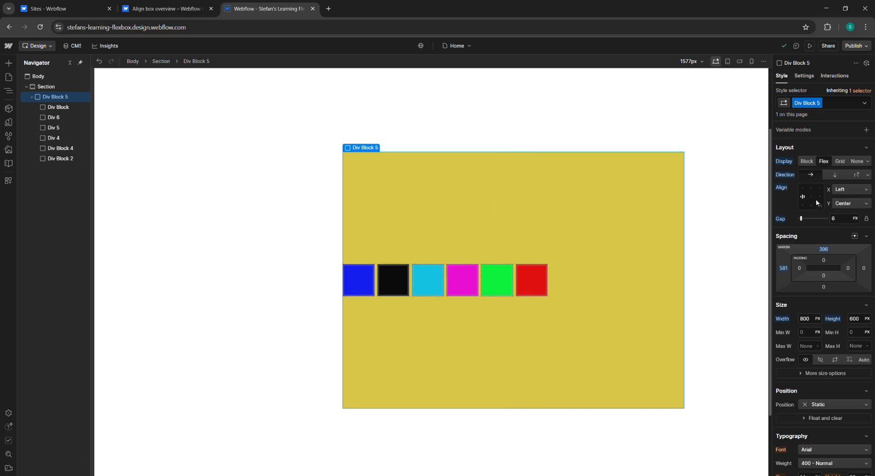
click(812, 188)
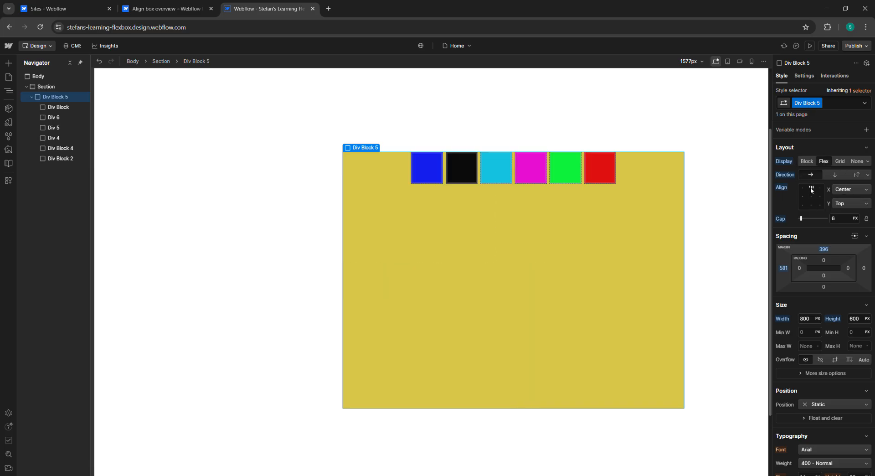
click(812, 190)
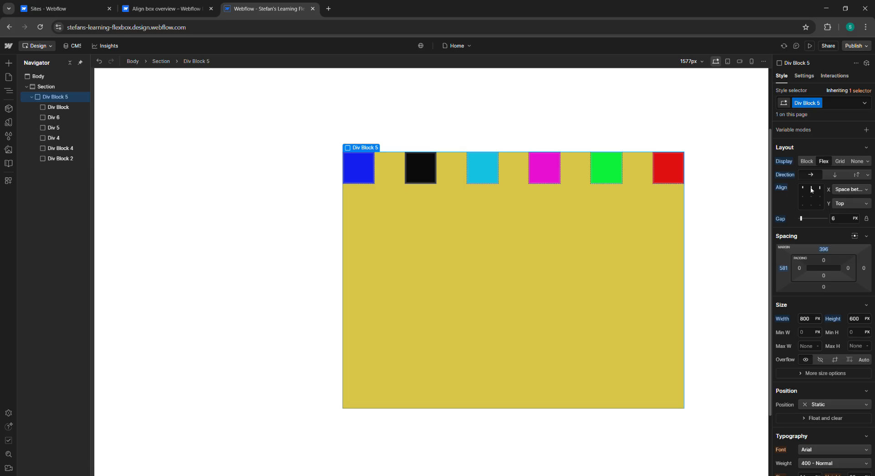
click(802, 198)
click(803, 199)
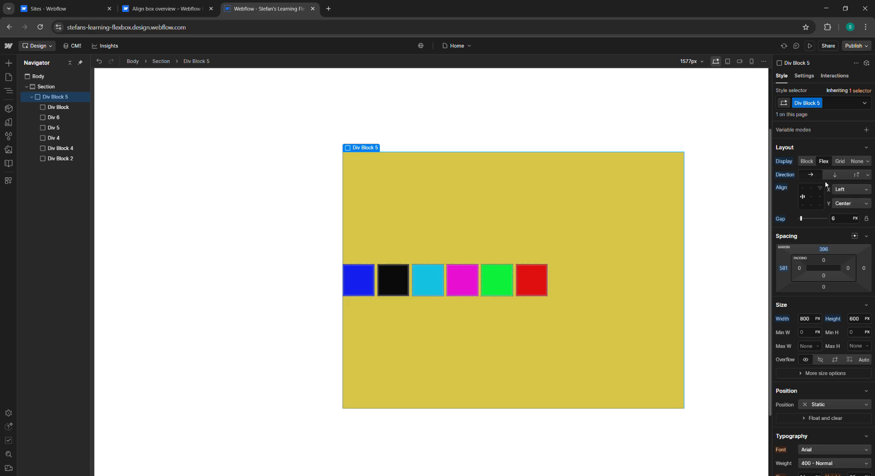
Step: Switch to vertical with left space-between alignment, then horizontal with bottom space-between and bottom-center alignment
click(836, 175)
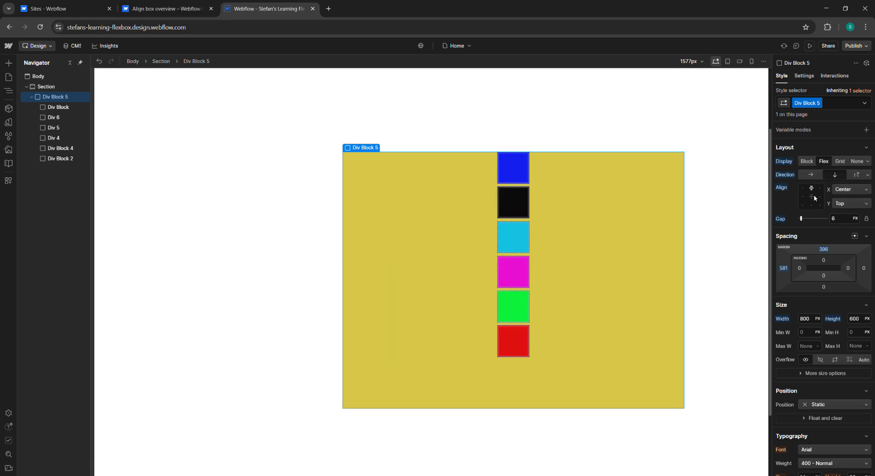
click(803, 198)
click(804, 198)
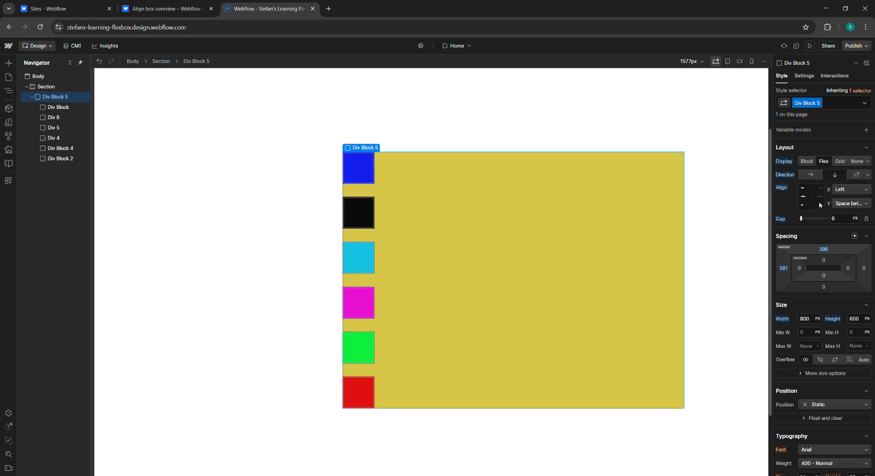
click(813, 175)
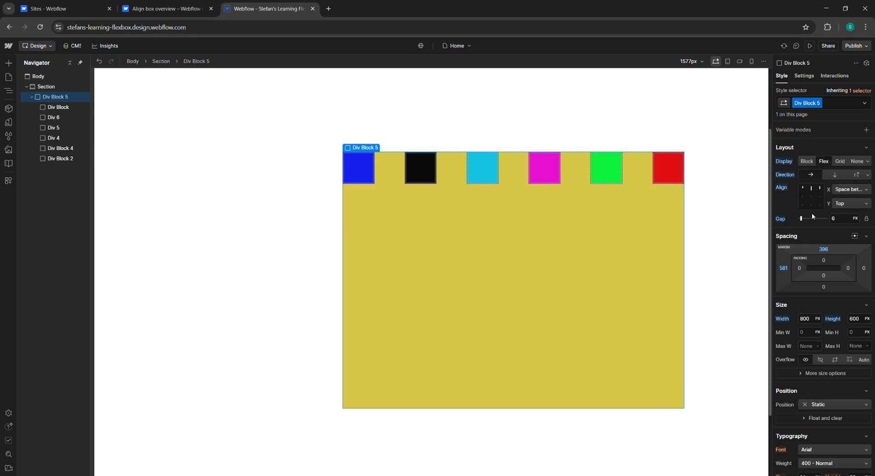
click(813, 207)
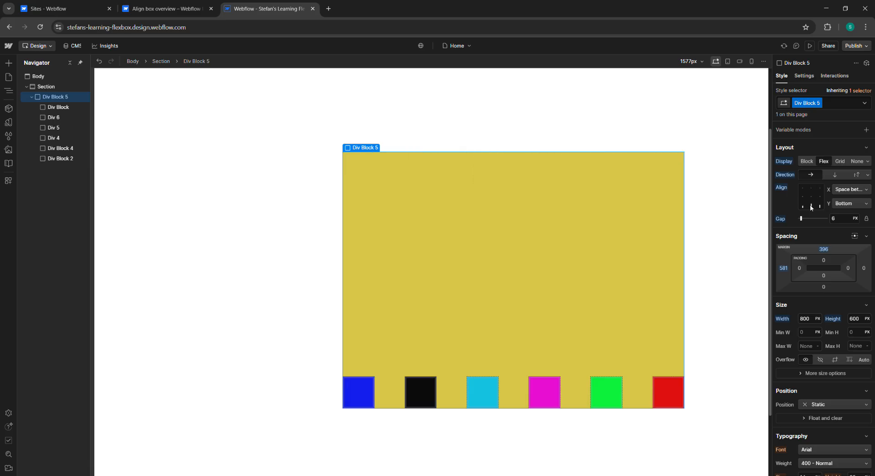
click(813, 206)
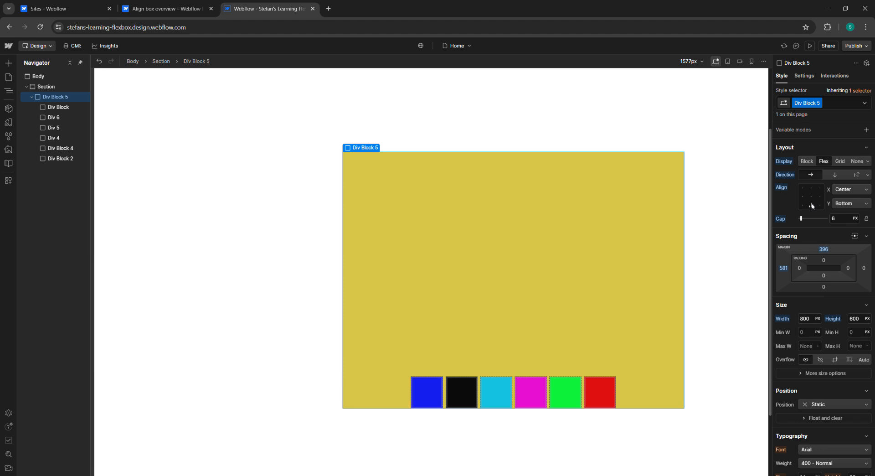
Step: Set the gap to 0 px and center the row's children on both axes
drag(801, 218, 777, 220)
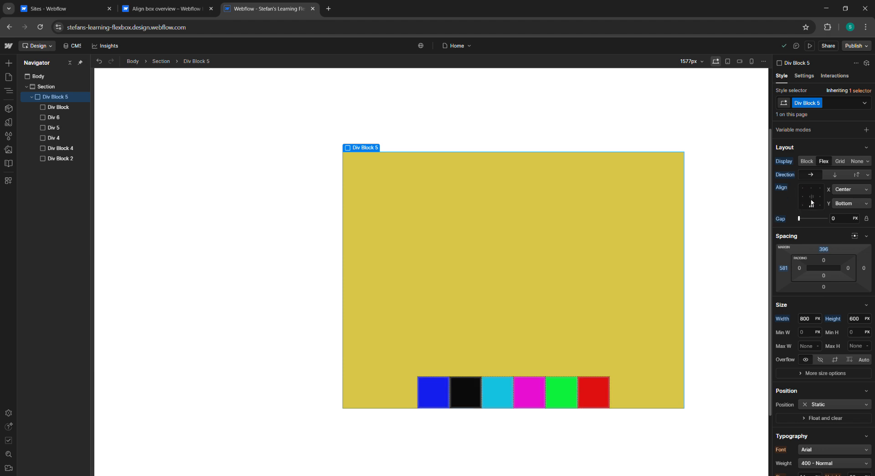
click(813, 195)
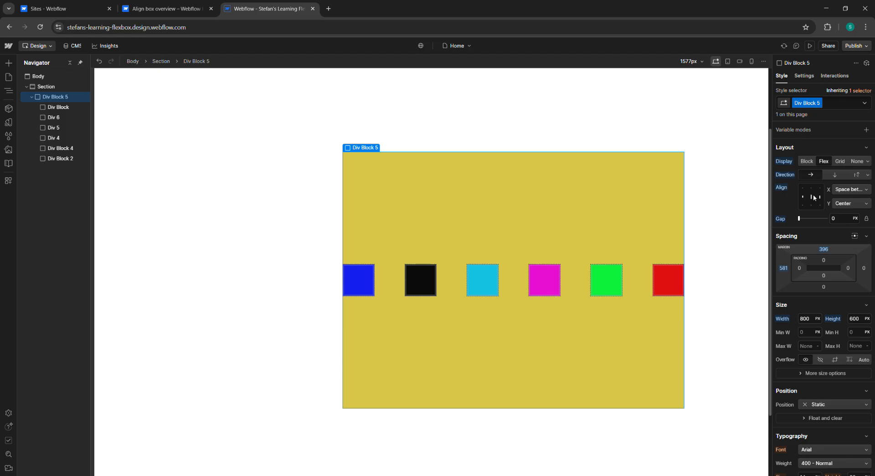
click(814, 197)
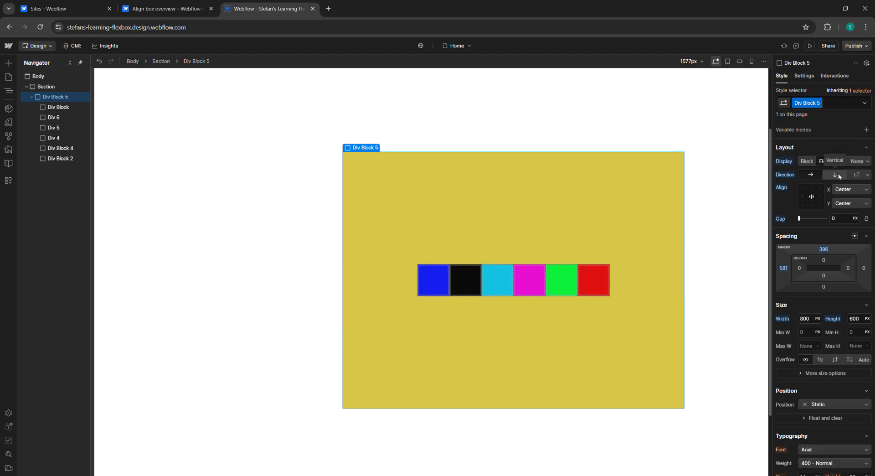
Step: Toggle between vertical and horizontal direction with space-between alignment, ending with children centered on both axes
click(838, 176)
click(814, 198)
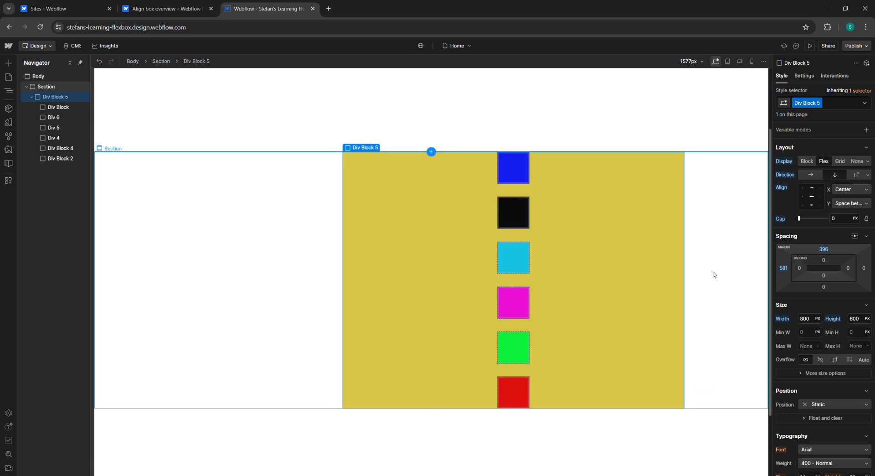
click(816, 176)
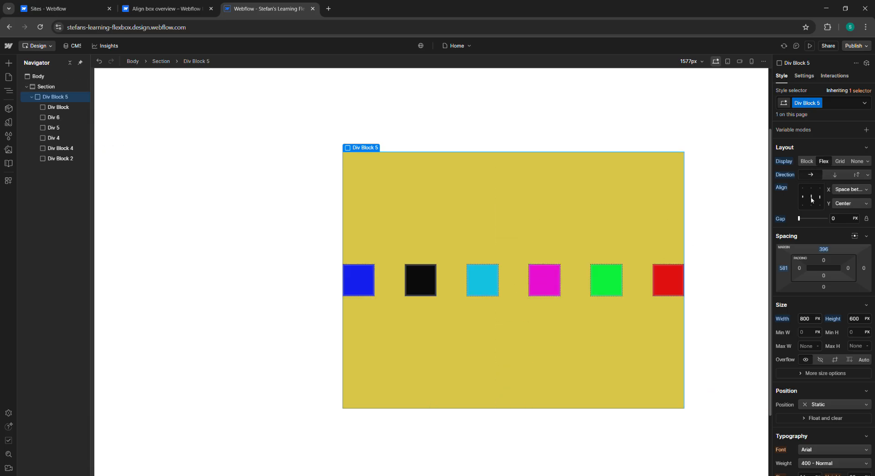
click(812, 197)
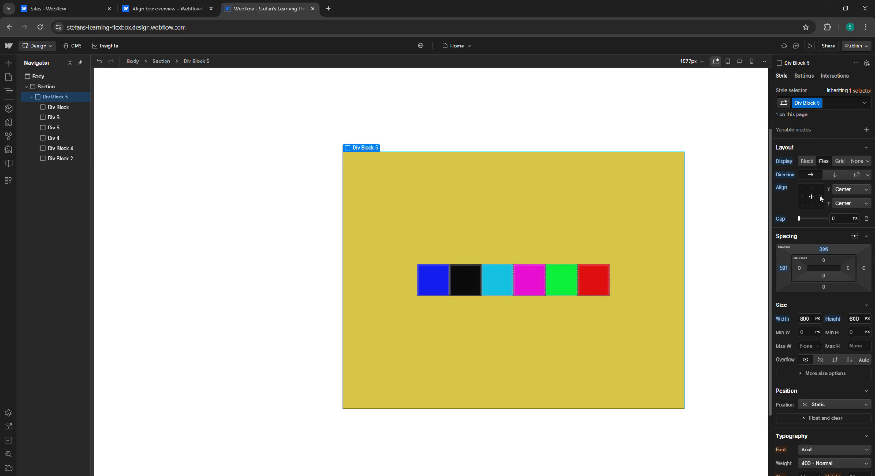
Step: Align the children to the right and vertically centered, and switch the wrapper to vertical direction
click(820, 197)
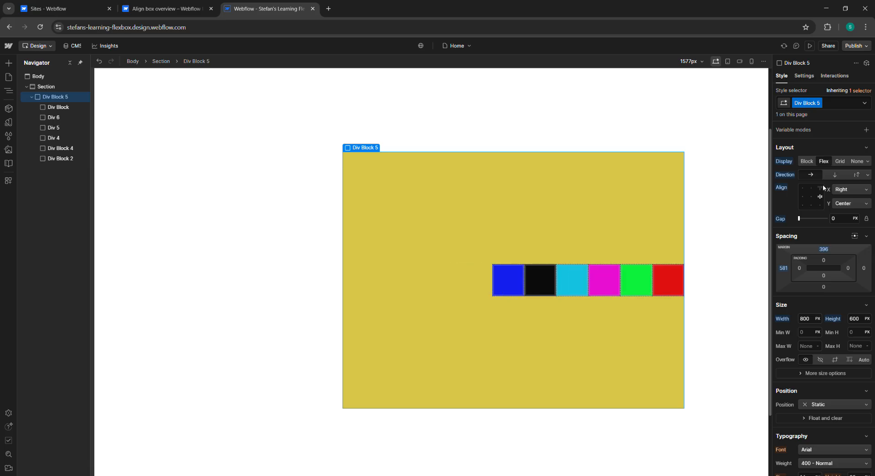
click(833, 175)
double_click(820, 198)
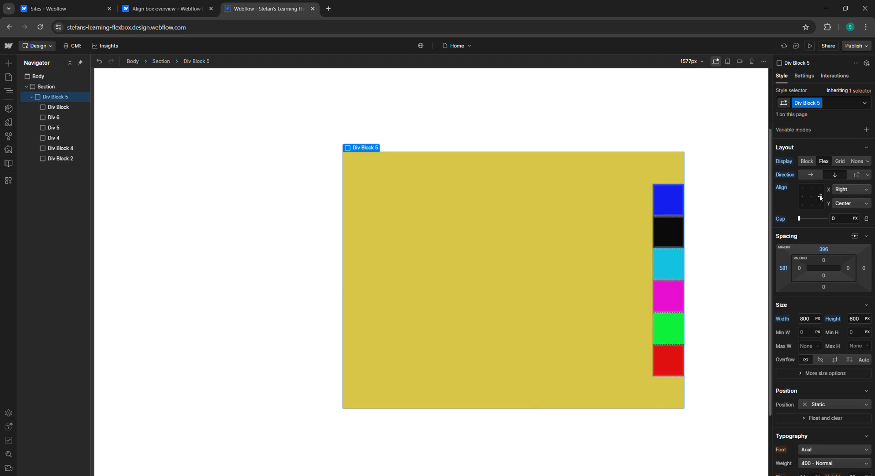
Step: Switch the wrapper back to a horizontal row centered on both axes and set the gap to 8 px
click(820, 197)
click(811, 175)
click(814, 200)
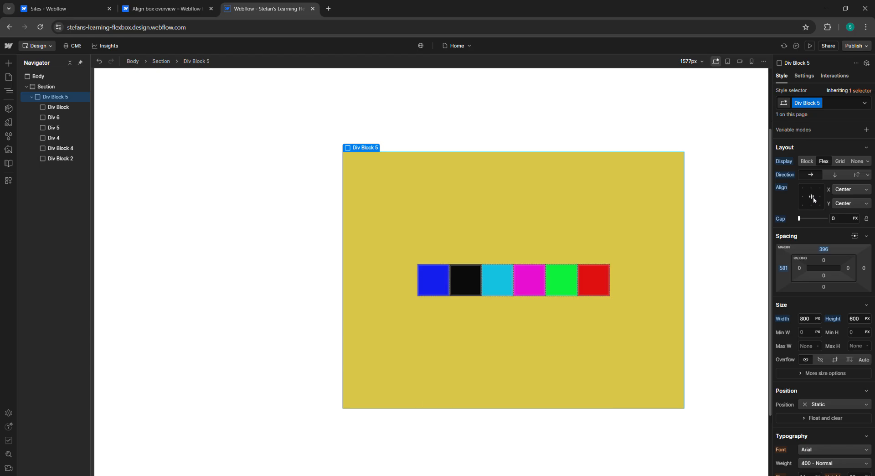
drag(799, 221, 802, 222)
Step: Read the align box overview article in the help tab
click(164, 9)
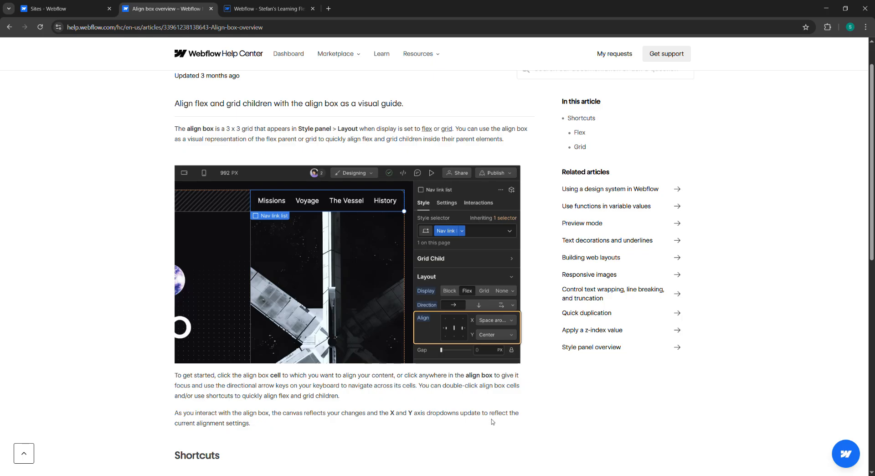
scroll(288, 422, down, 1)
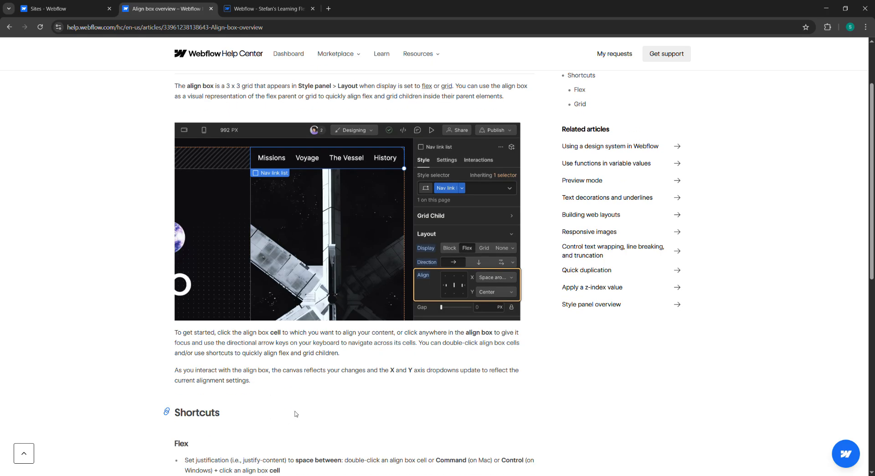
click(106, 5)
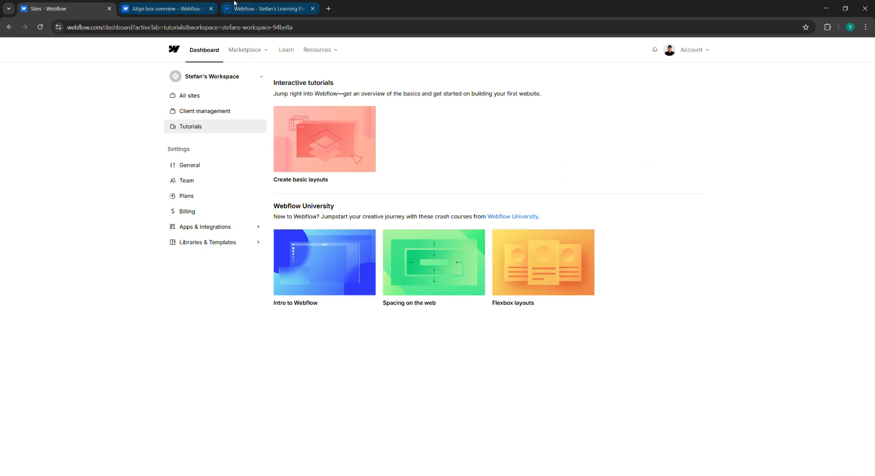
click(267, 8)
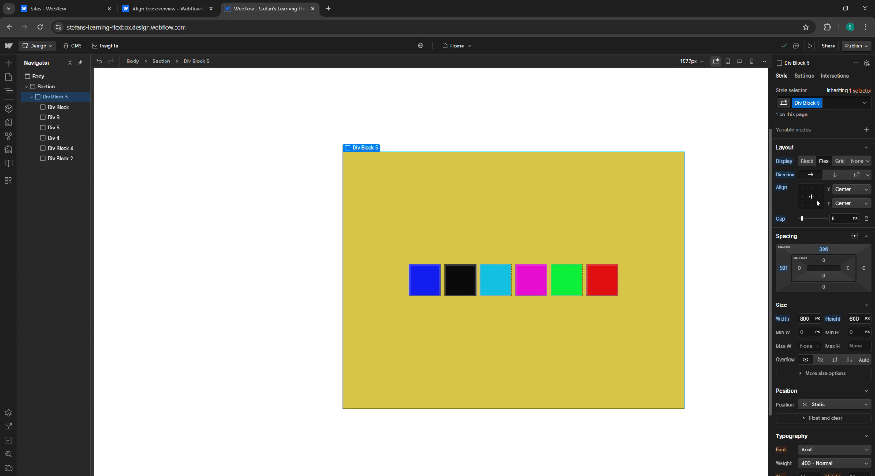
Step: Spread the children with space between, try top vertical alignment, then return them to vertical center
click(819, 196)
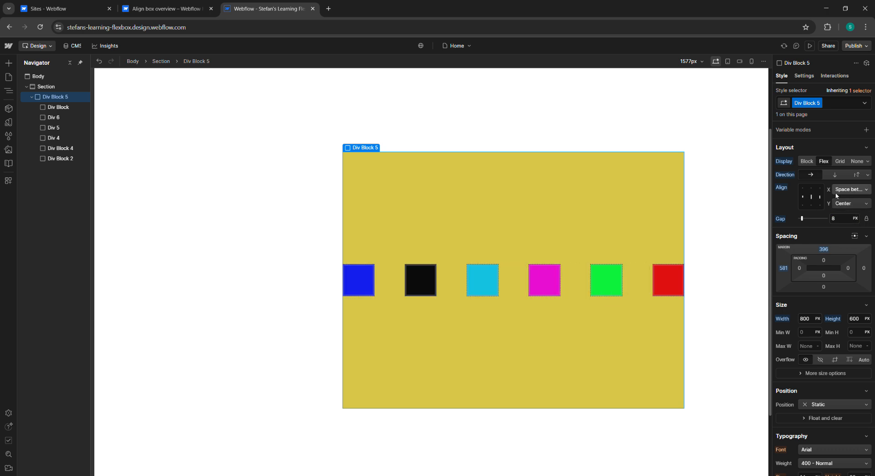
click(865, 190)
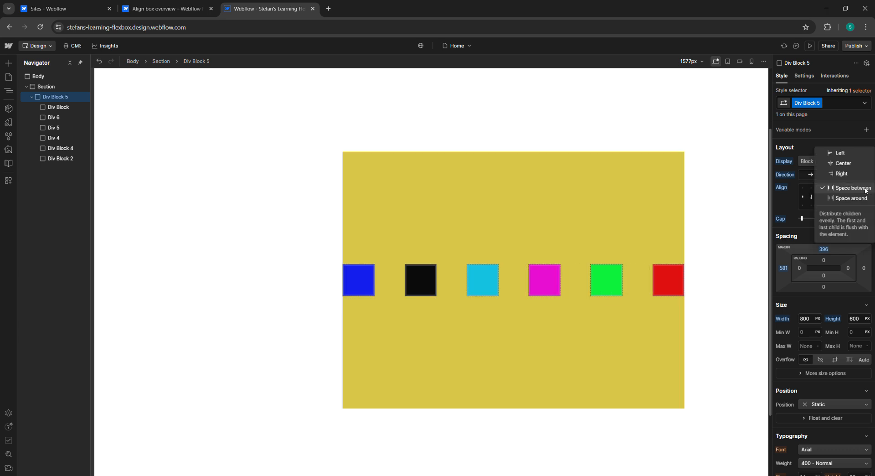
click(866, 190)
click(811, 188)
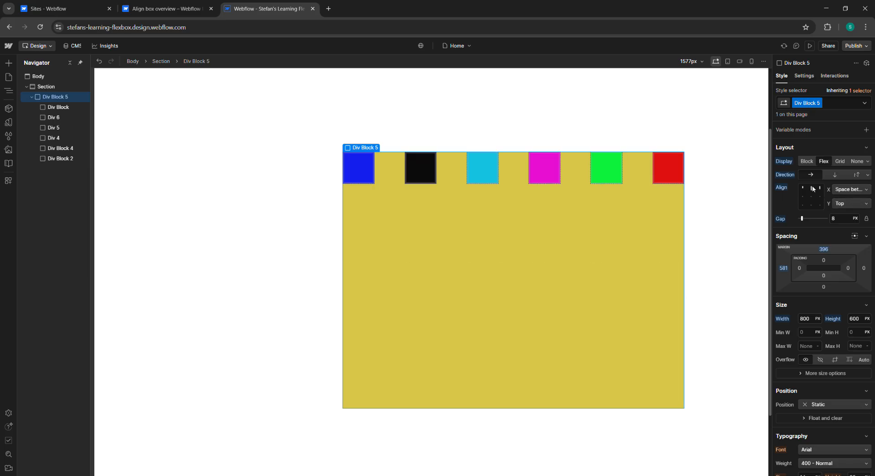
click(811, 198)
click(811, 197)
click(810, 198)
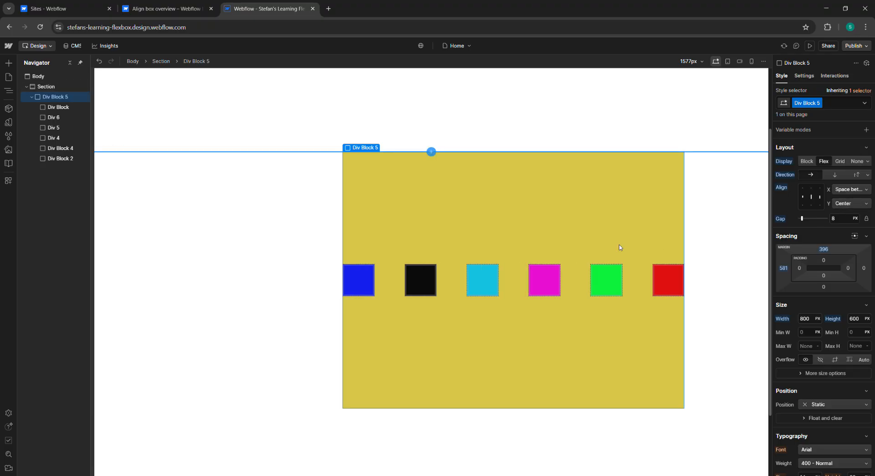
Step: Read the flex shortcuts section of the align box article
click(164, 9)
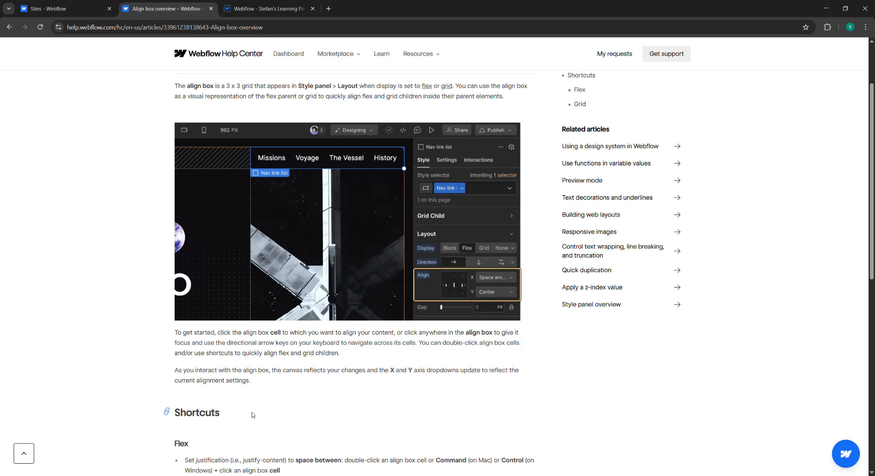
scroll(253, 415, down, 3)
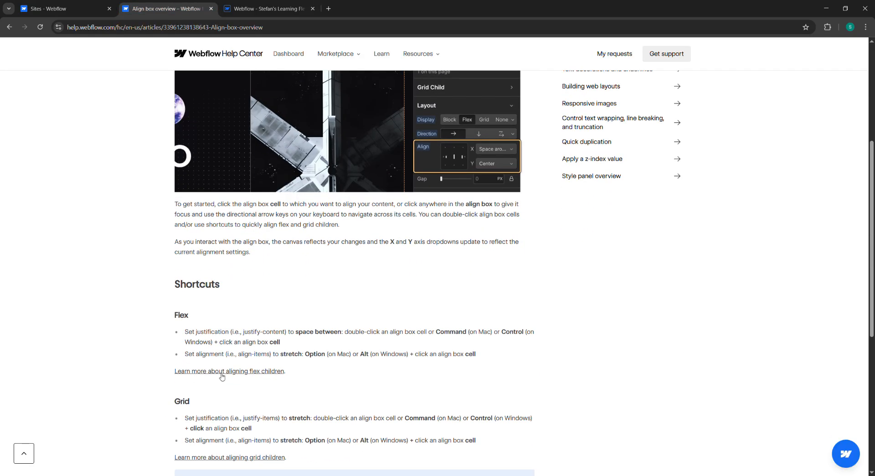
scroll(205, 299, down, 1)
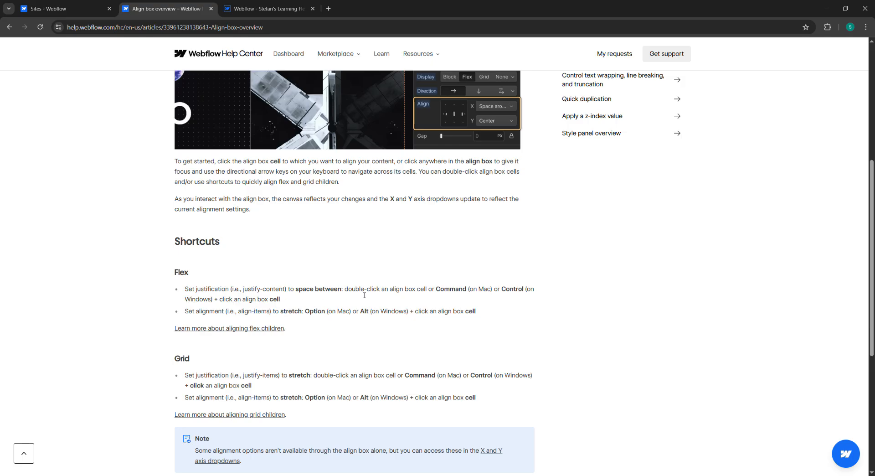
click(279, 2)
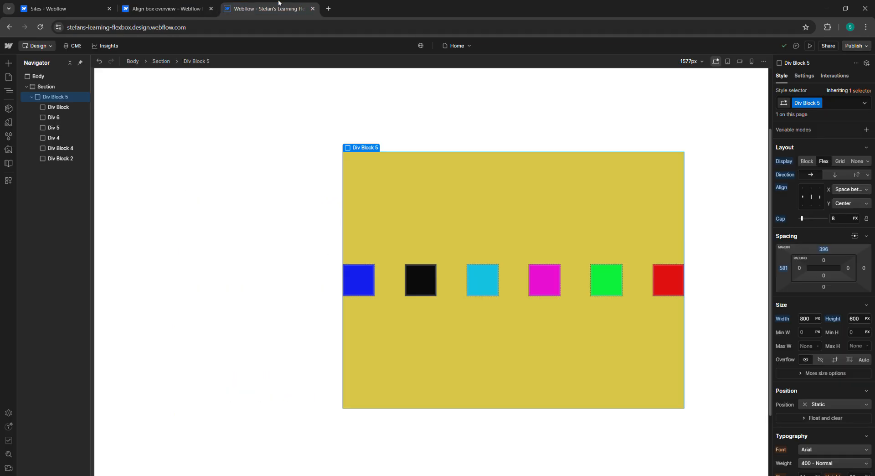
Step: Check the horizontal alignment options and compare them with the article's shortcuts
click(866, 190)
click(865, 192)
click(153, 2)
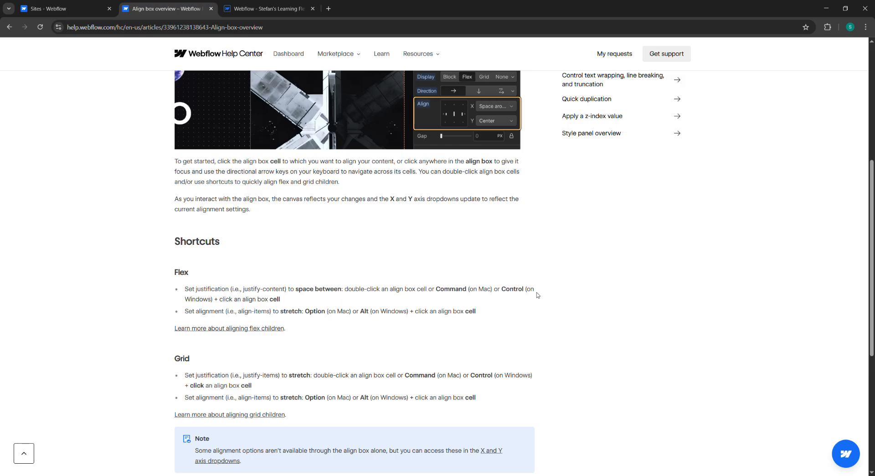
click(299, 12)
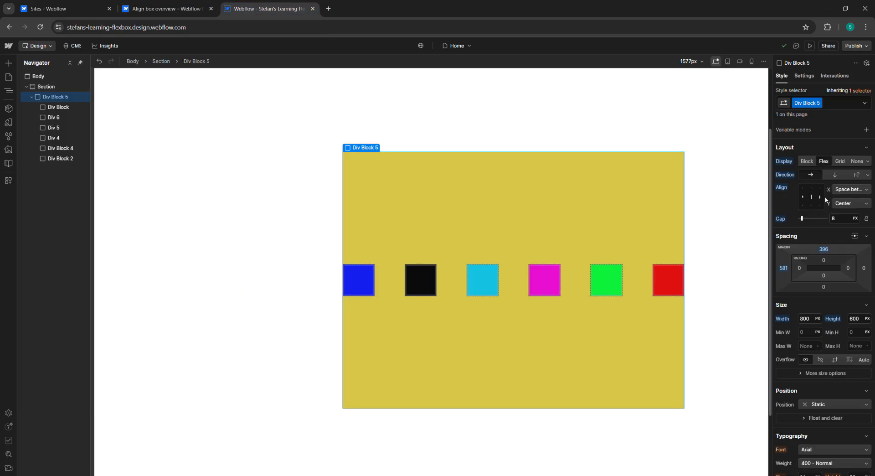
Step: Toggle the center align cell repeatedly between space-between and centered horizontal alignment, ending centered
click(811, 199)
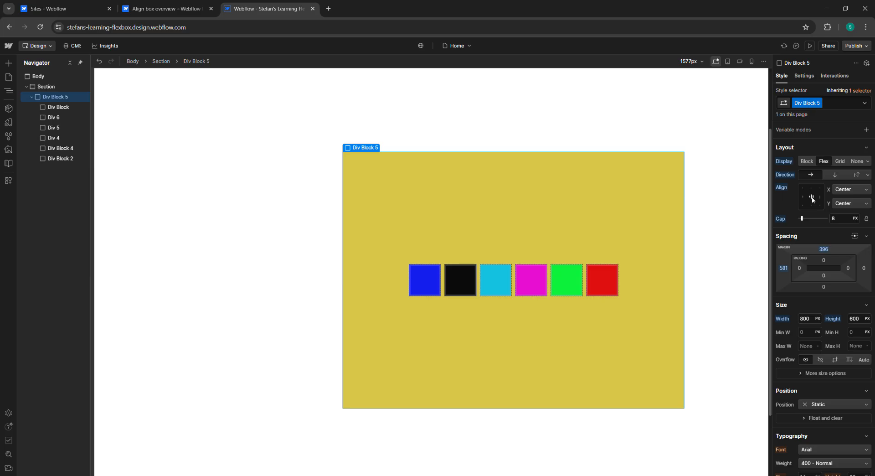
click(813, 199)
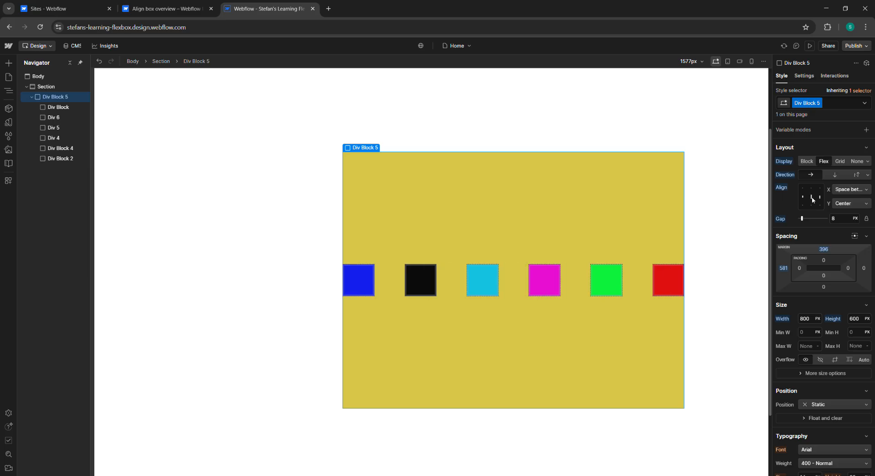
click(813, 200)
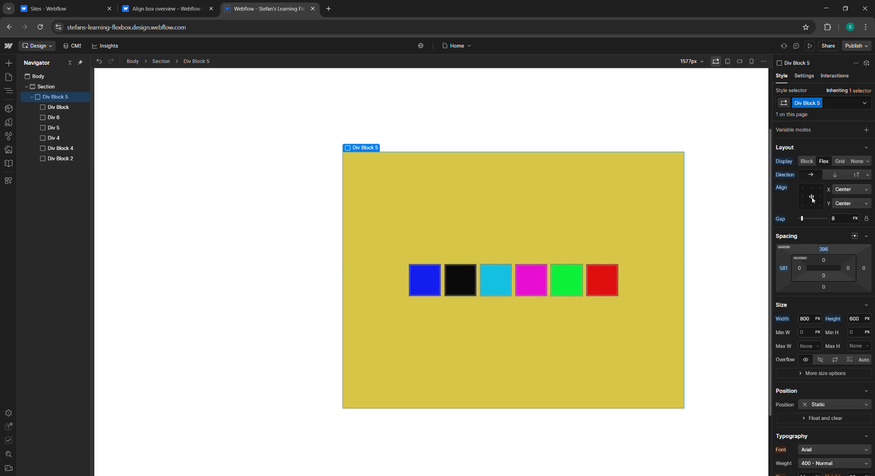
click(812, 199)
click(812, 199)
click(812, 199)
click(813, 199)
click(812, 199)
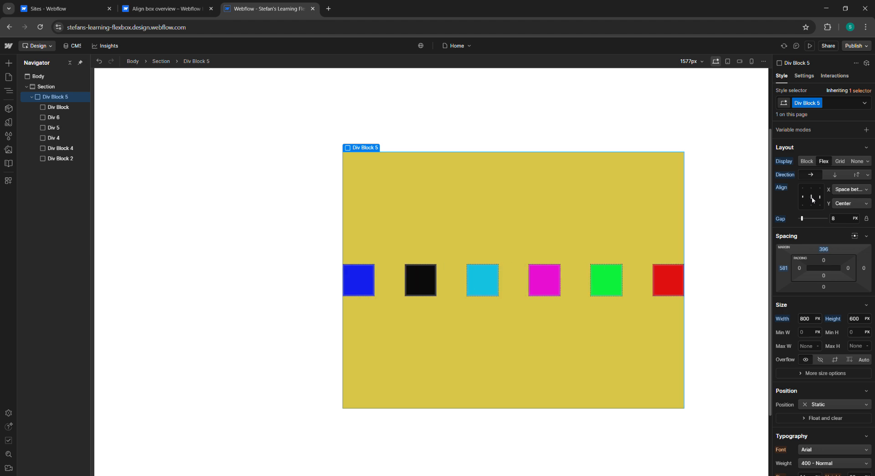
click(812, 198)
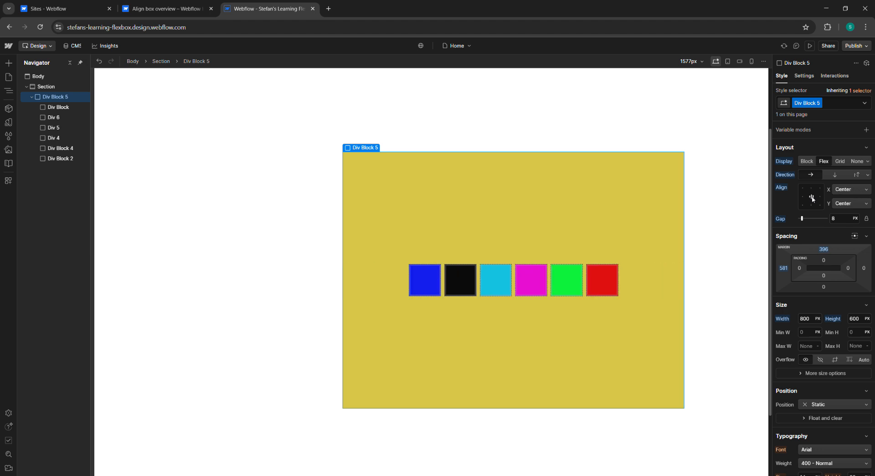
click(812, 198)
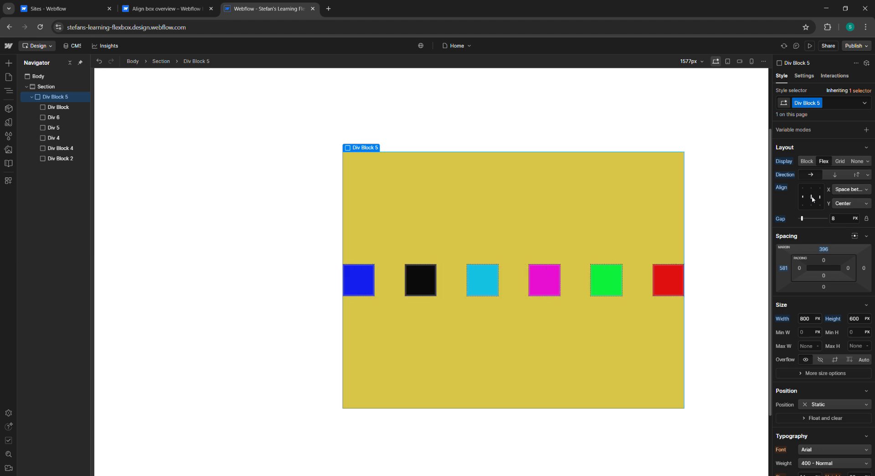
click(813, 199)
click(813, 198)
click(813, 198)
click(813, 198)
click(813, 198)
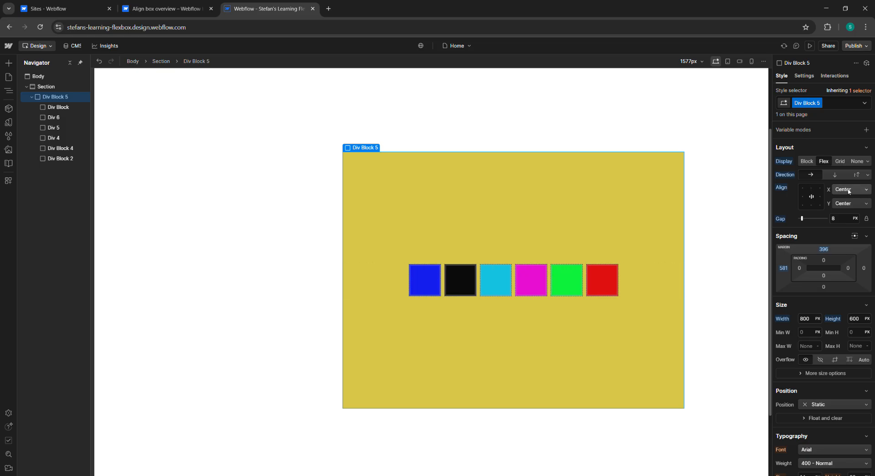
click(813, 199)
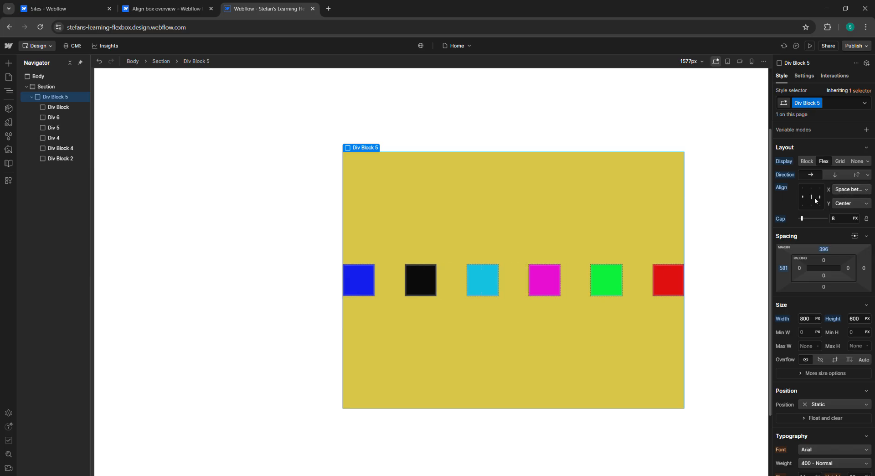
click(812, 199)
click(164, 8)
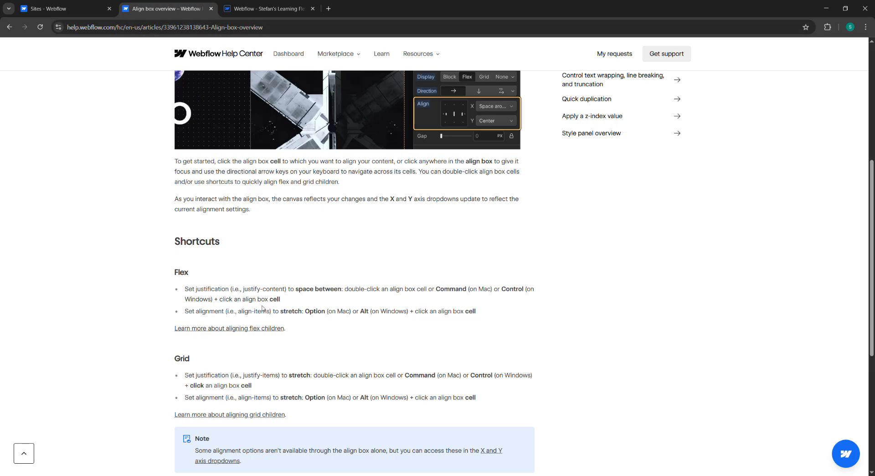
click(266, 3)
click(195, 8)
click(283, 9)
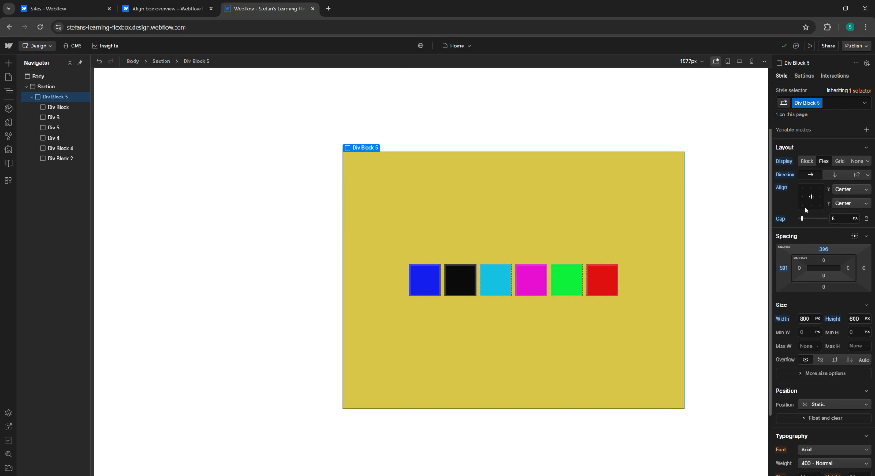
Step: Stretch the children vertically, try left alignment, then return to centered alignment on both axes
click(811, 199)
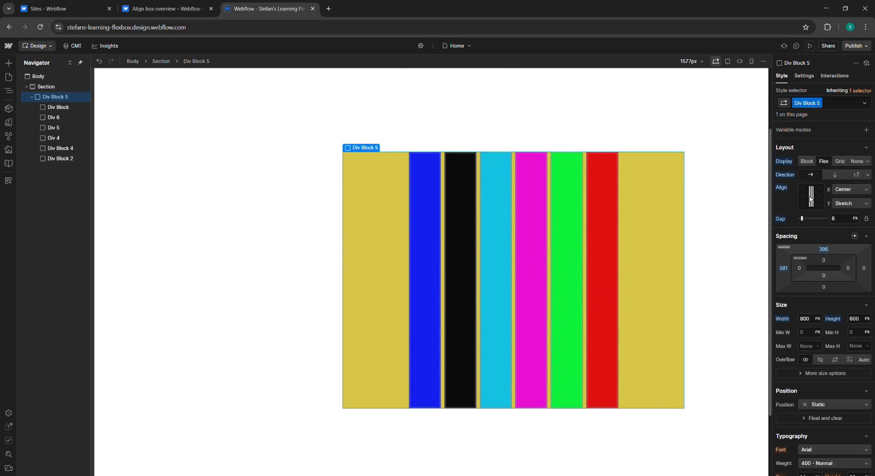
click(805, 198)
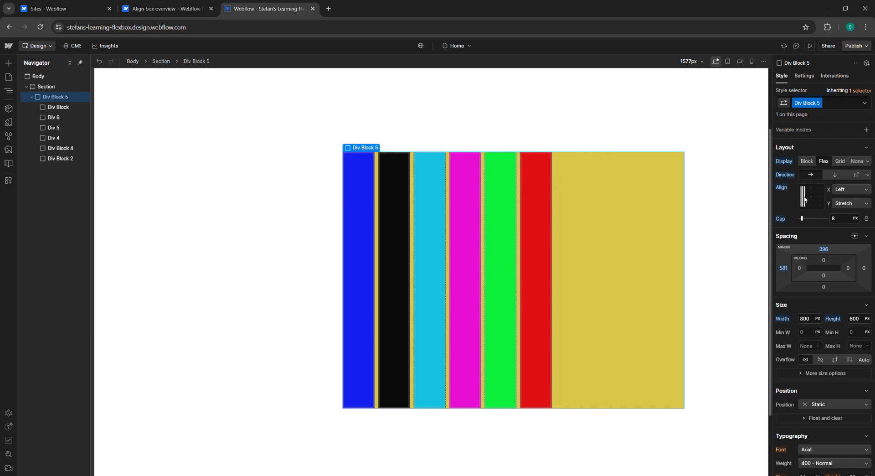
click(814, 196)
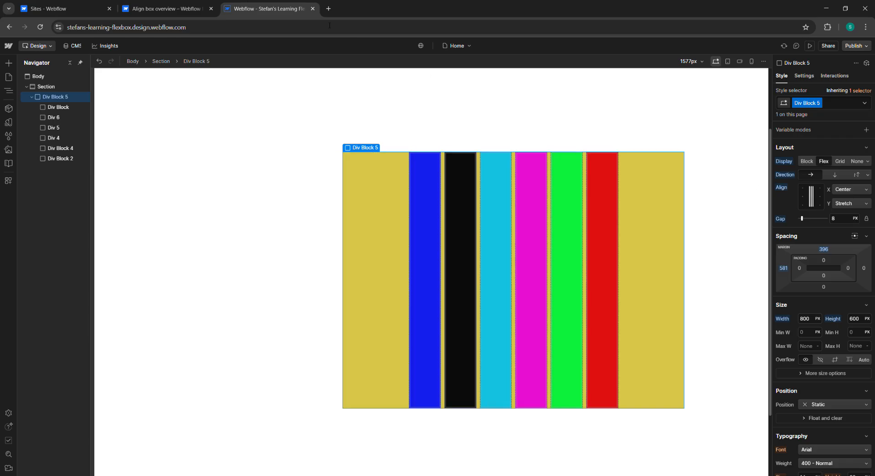
click(814, 200)
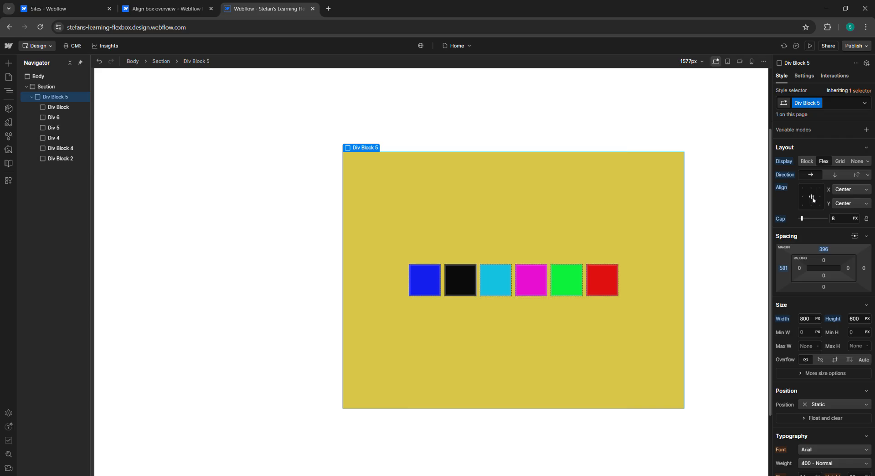
click(814, 199)
click(814, 199)
click(814, 199)
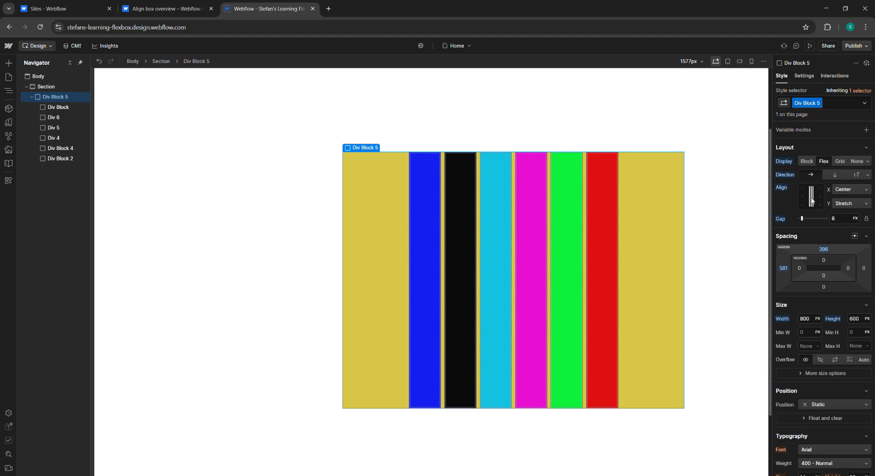
click(813, 200)
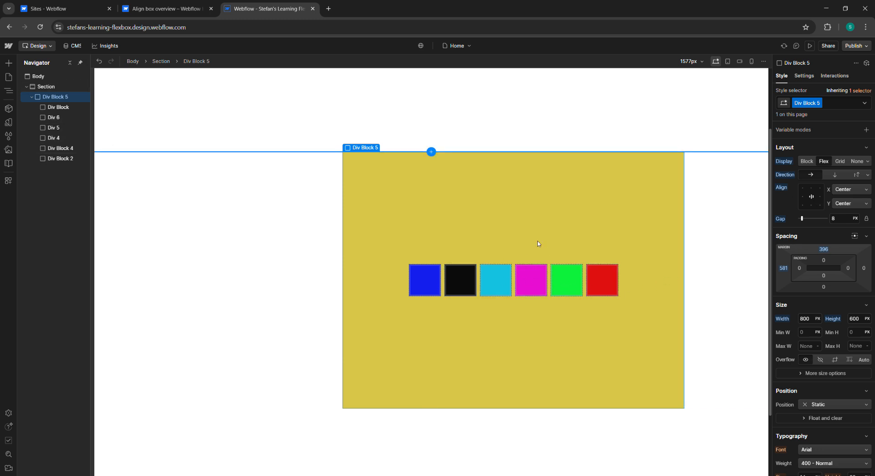
Step: Switch the wrapper to vertical direction and stretch the children horizontally
click(832, 175)
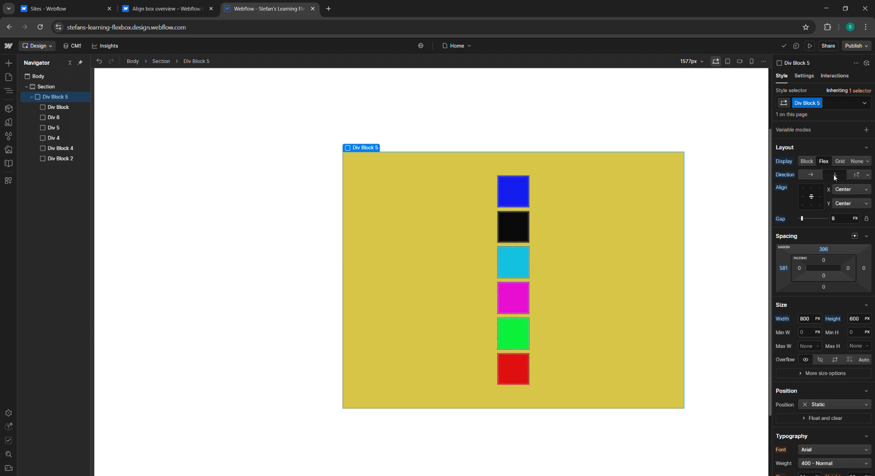
click(812, 197)
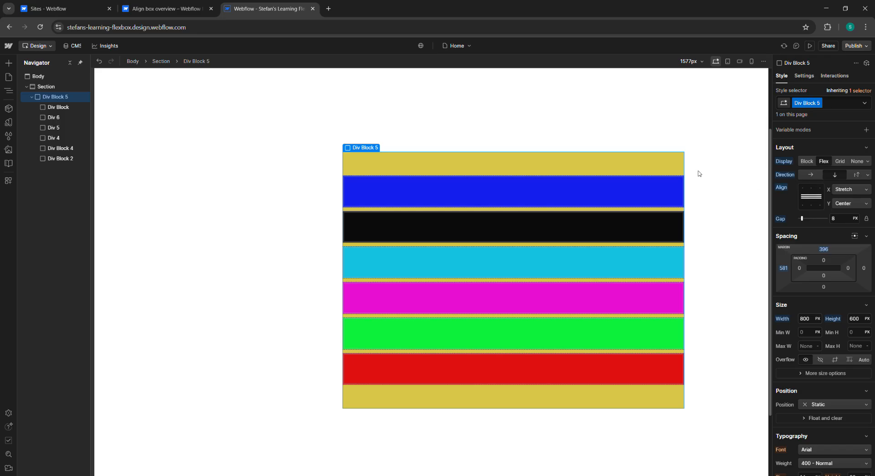
click(813, 199)
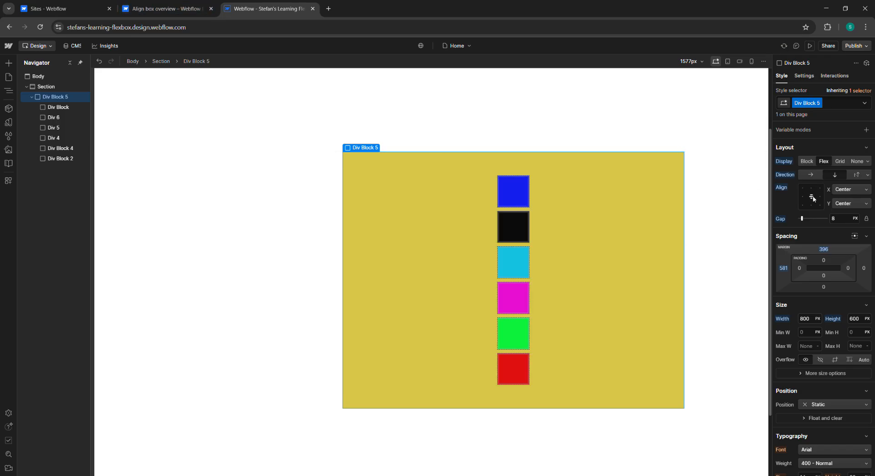
click(815, 199)
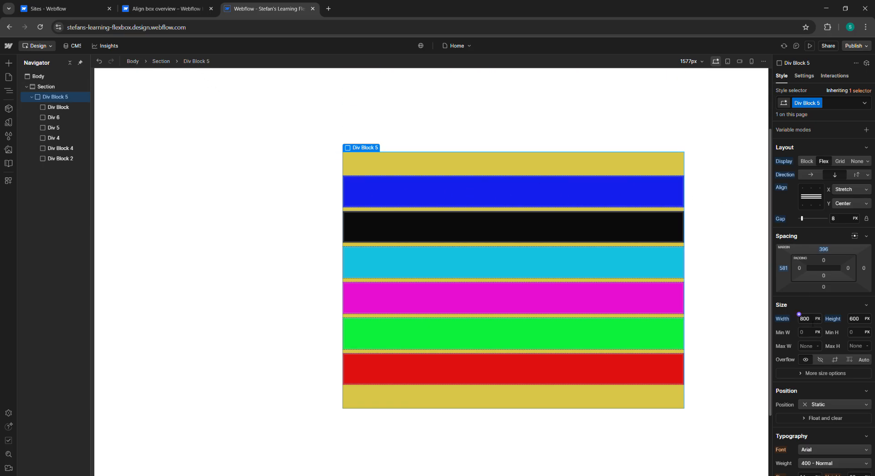
Step: Set the wrapper Div Block 5's width to 1200 px
click(812, 322)
text(10)
text(120)
text(0)
key(Return)
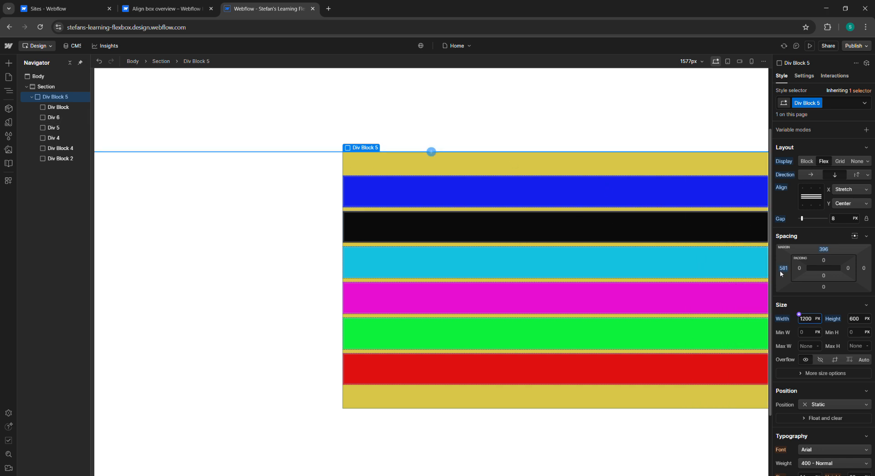
Step: Reduce the wrapper's left margin to about 288 px so it sits centered on the canvas
click(64, 100)
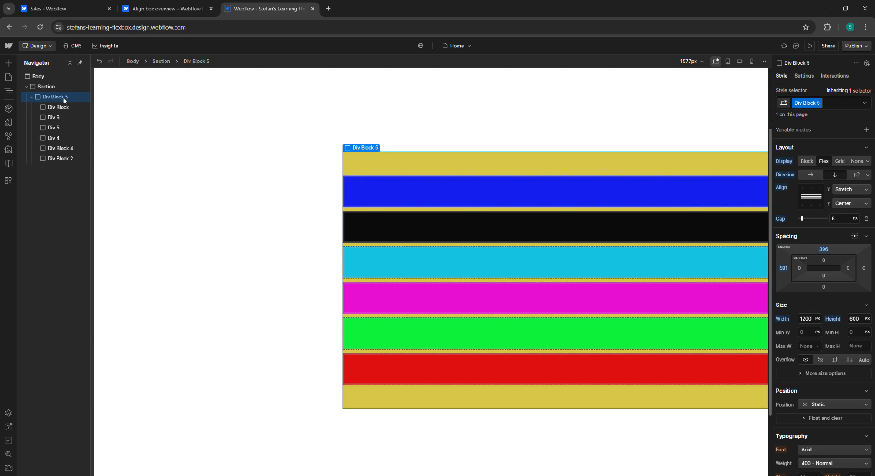
mouse_move(864, 270)
mouse_down()
mouse_move(864, 245)
mouse_move(841, 270)
mouse_move(773, 274)
mouse_move(551, 258)
mouse_move(859, 253)
mouse_move(874, 268)
mouse_up()
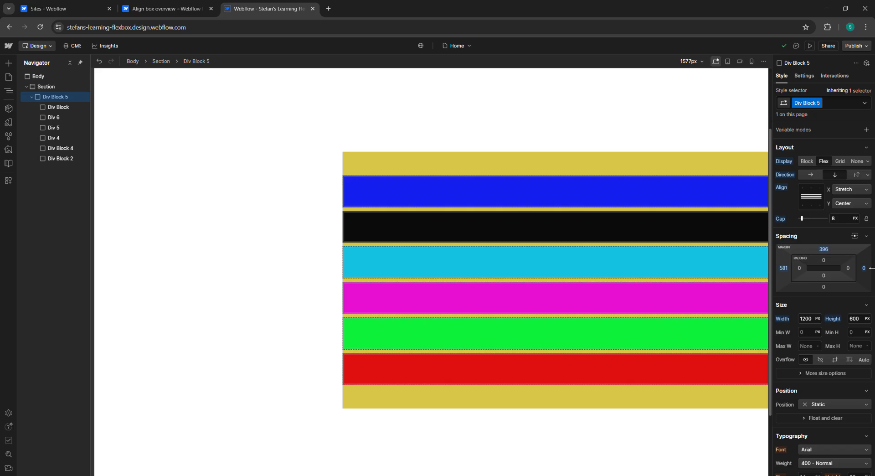
drag(873, 268, 873, 268)
click(787, 269)
click(786, 269)
drag(786, 269, 837, 278)
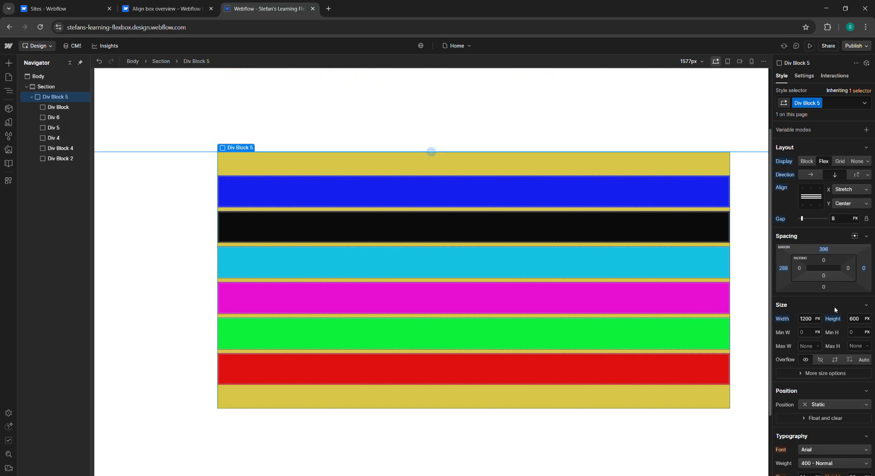
Step: Set the wrapper's height to 800 px
click(848, 314)
text(8)
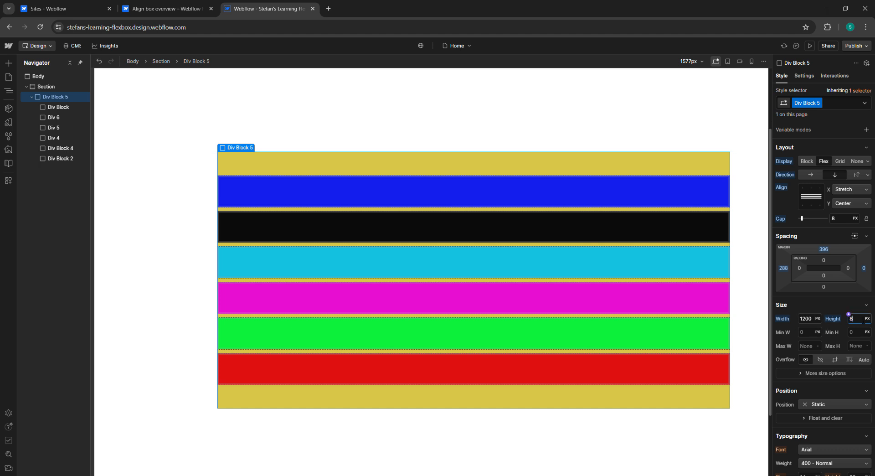
text(00)
key(Return)
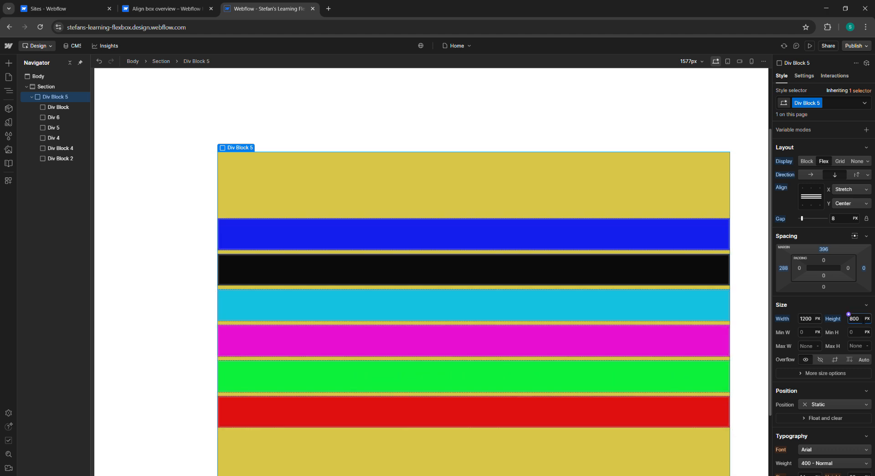
scroll(640, 261, down, 1)
scroll(640, 261, up, 3)
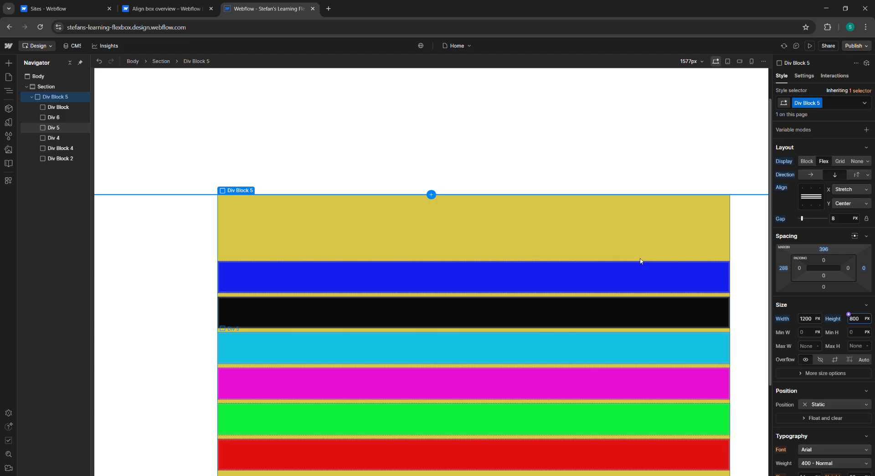
scroll(750, 264, down, 1)
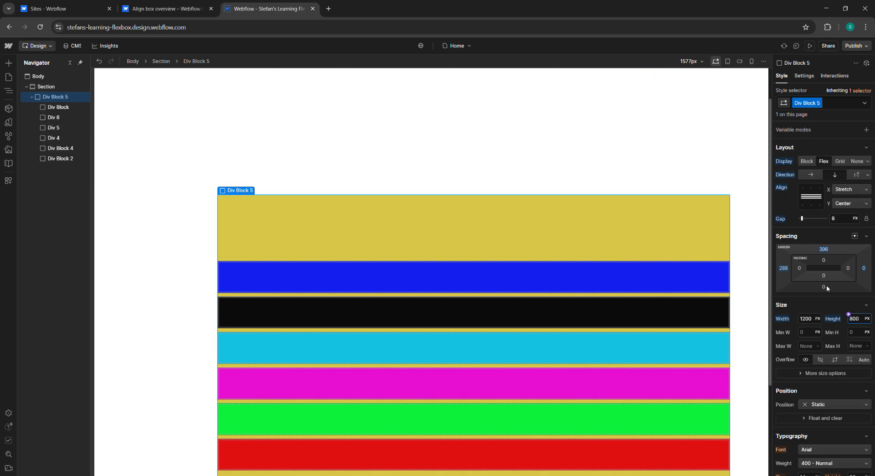
drag(825, 289, 827, 347)
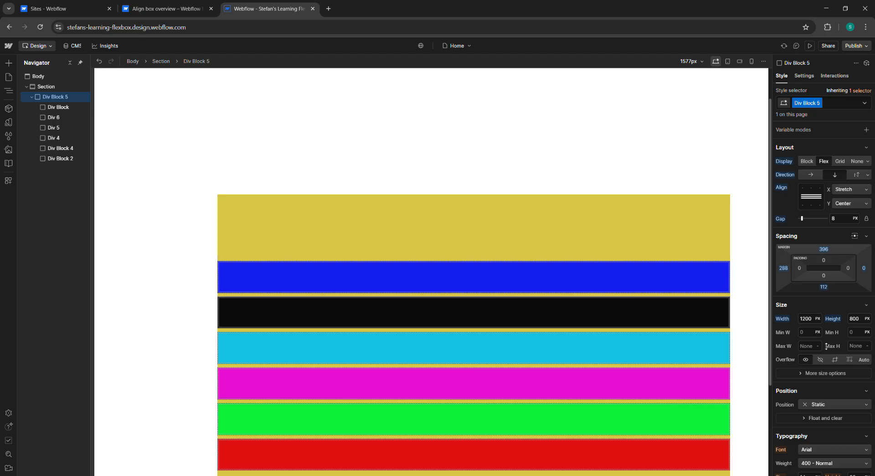
drag(823, 251, 825, 200)
drag(830, 159, 824, 288)
click(824, 288)
click(818, 286)
click(825, 287)
click(825, 288)
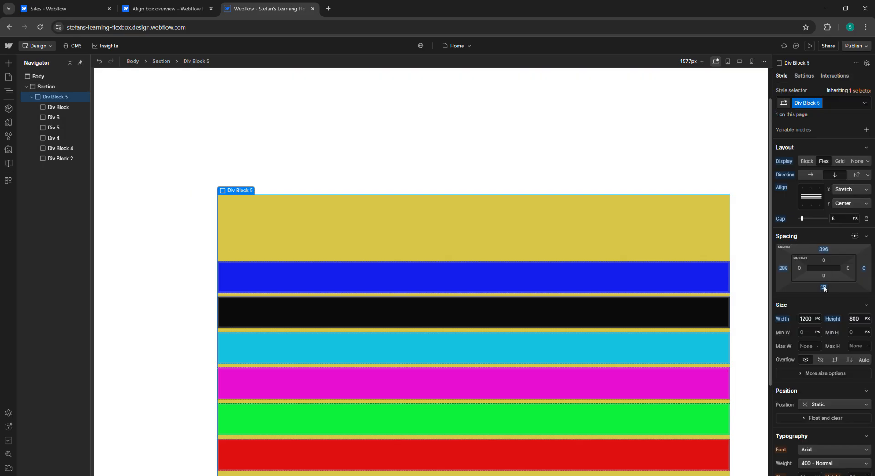
click(824, 287)
click(823, 288)
Step: Set the wrapper's height to 600 px
scroll(787, 263, down, 2)
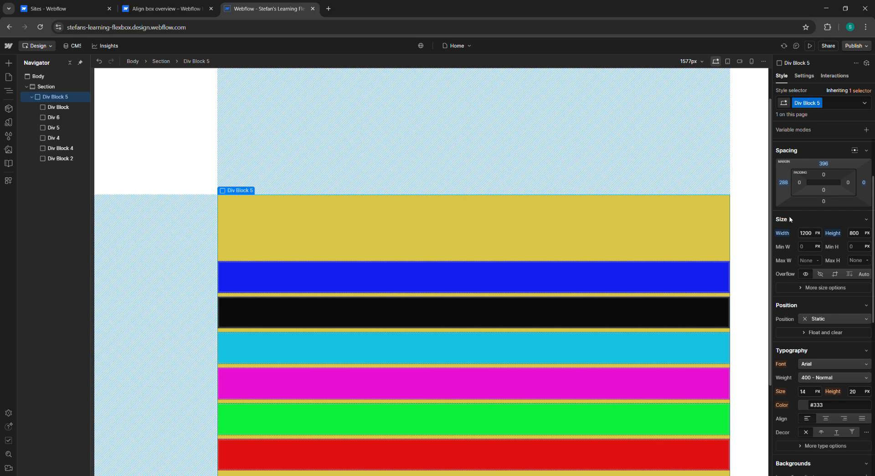
scroll(518, 205, down, 3)
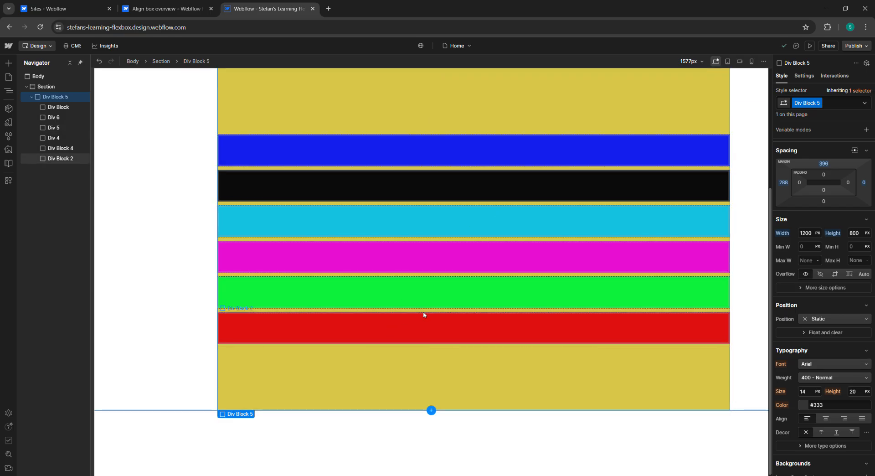
scroll(428, 315, up, 2)
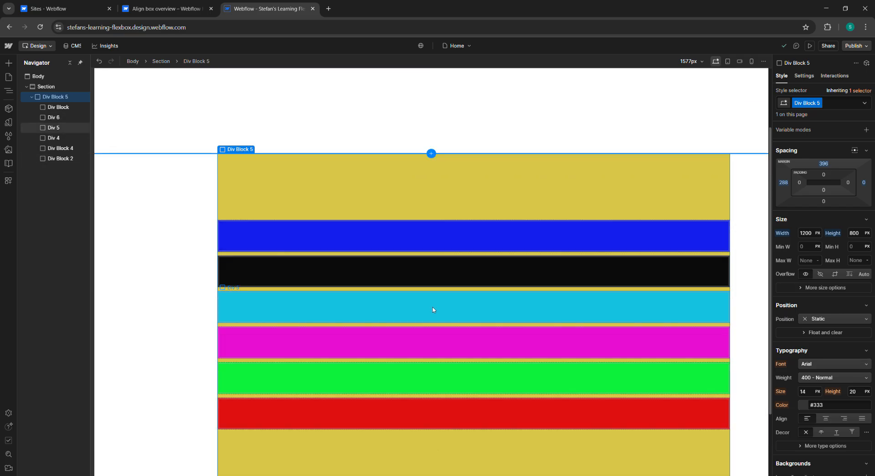
click(861, 234)
text(600)
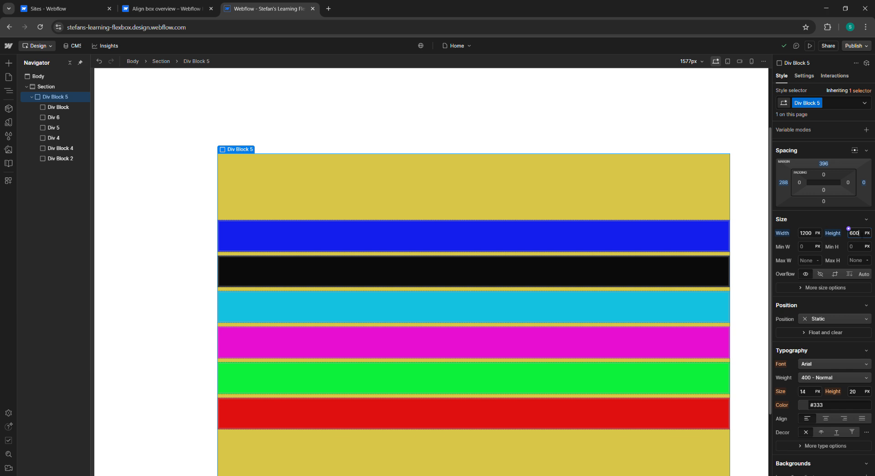
key(Return)
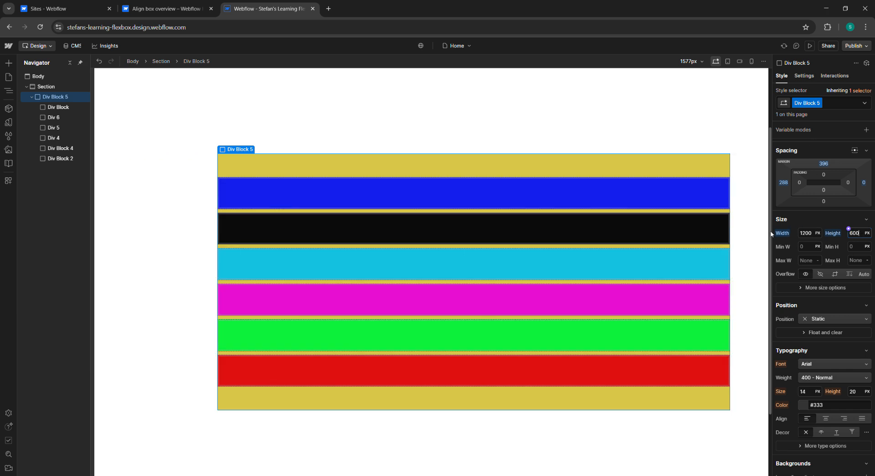
Step: Reselect the wrapper and center its children on both axes in the align box
click(604, 204)
click(63, 97)
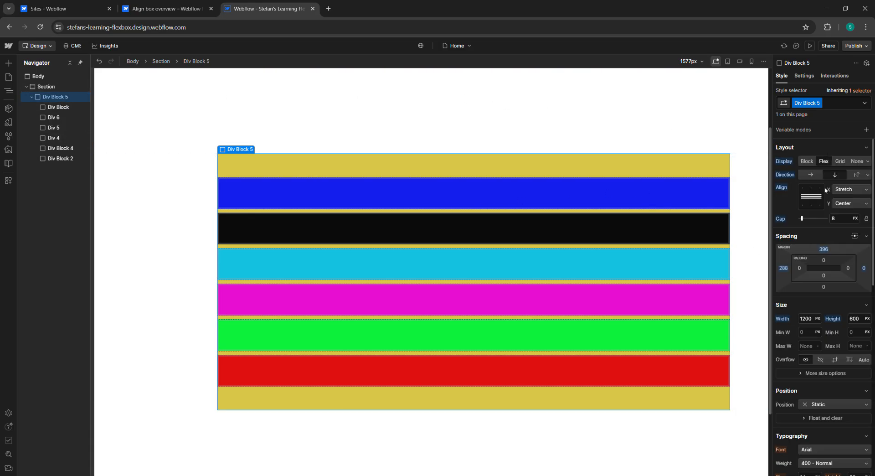
click(811, 197)
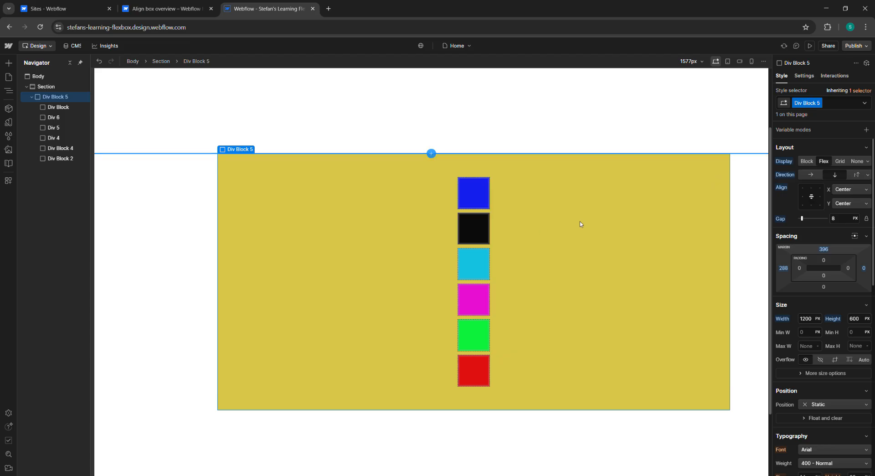
Step: Read the flex shortcuts section of the Align box overview article
click(164, 9)
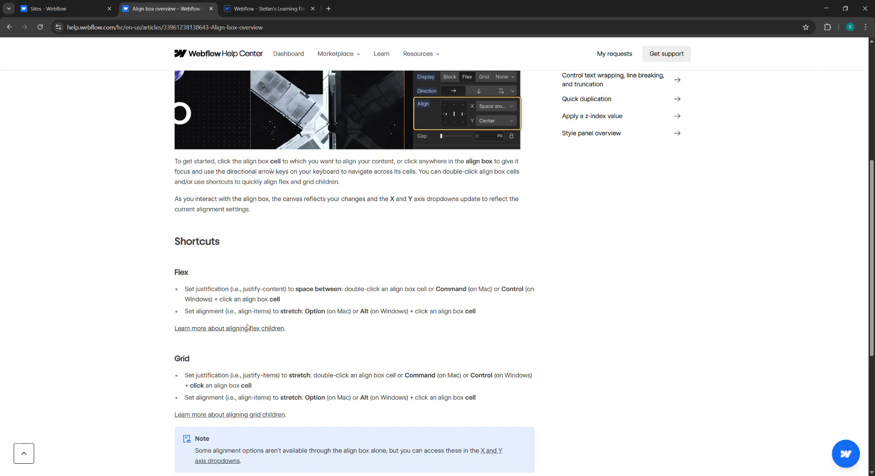
triple_click(361, 315)
click(360, 315)
scroll(224, 343, down, 2)
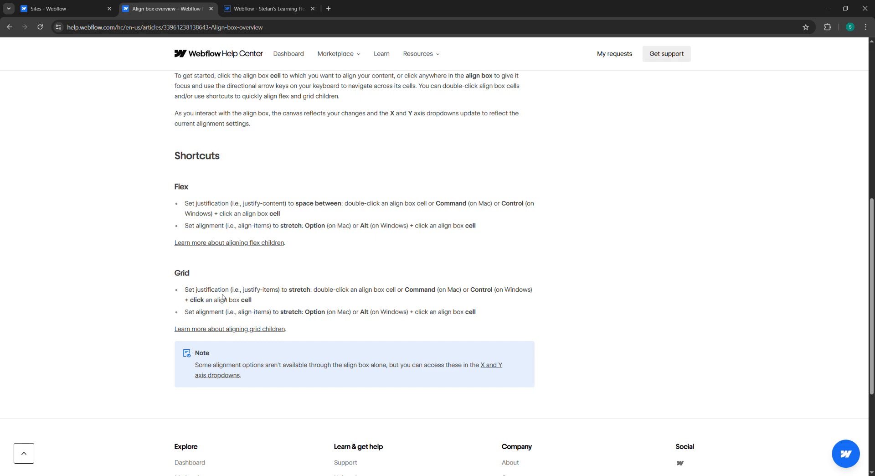
Step: Reselect the wrapper and distribute its children vertically with space between
click(273, 3)
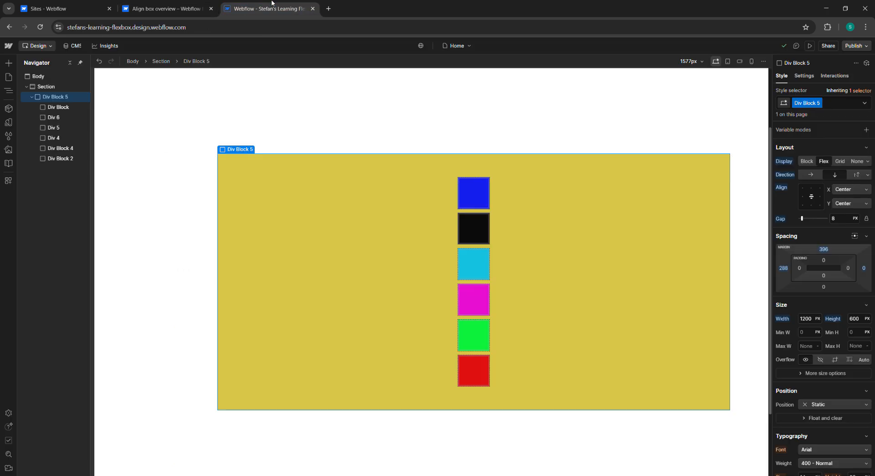
click(473, 235)
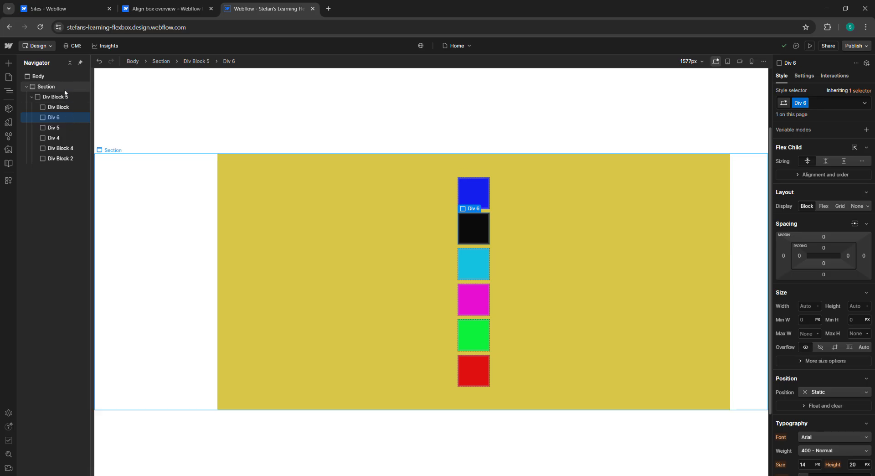
click(55, 97)
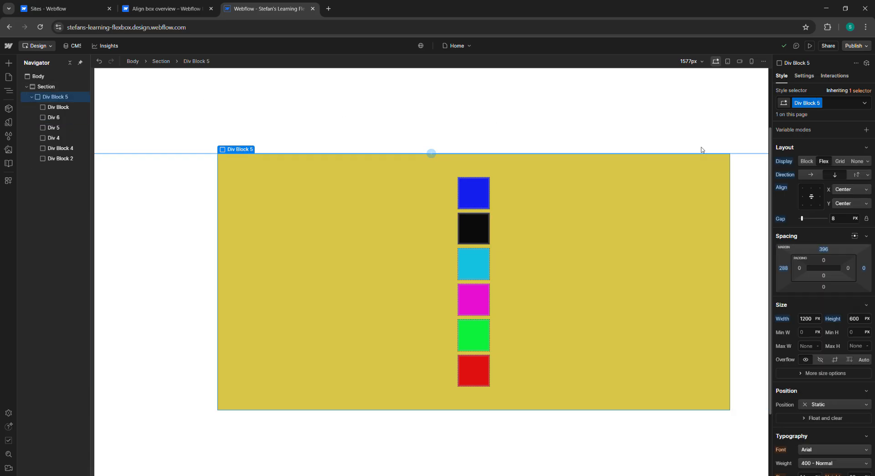
click(812, 198)
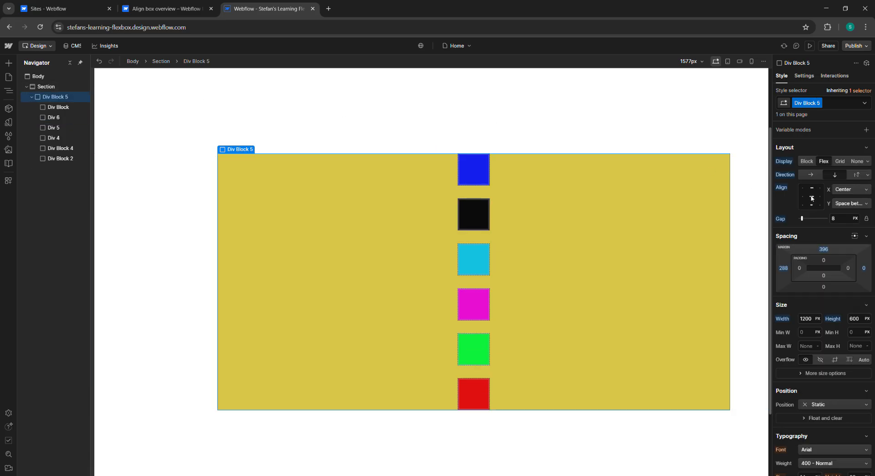
Step: Reread the flex and grid shortcuts and the note in the Align box overview article
click(167, 9)
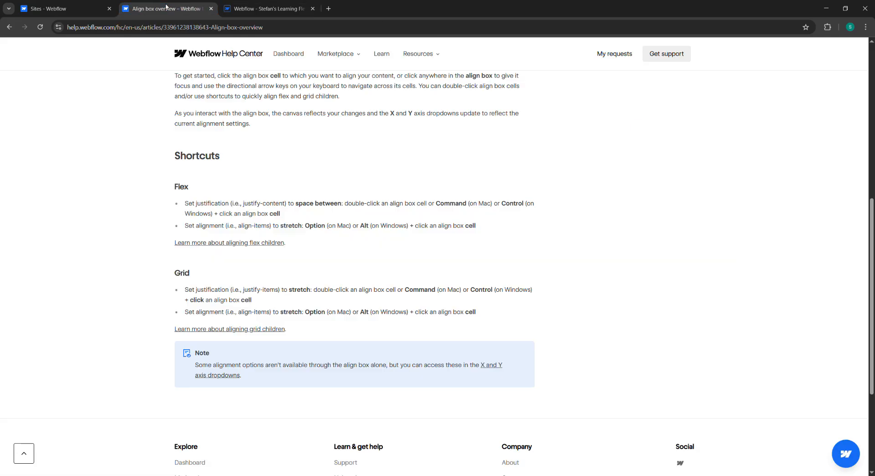
drag(182, 274, 229, 290)
click(275, 287)
drag(179, 148, 255, 218)
click(255, 219)
scroll(235, 239, down, 2)
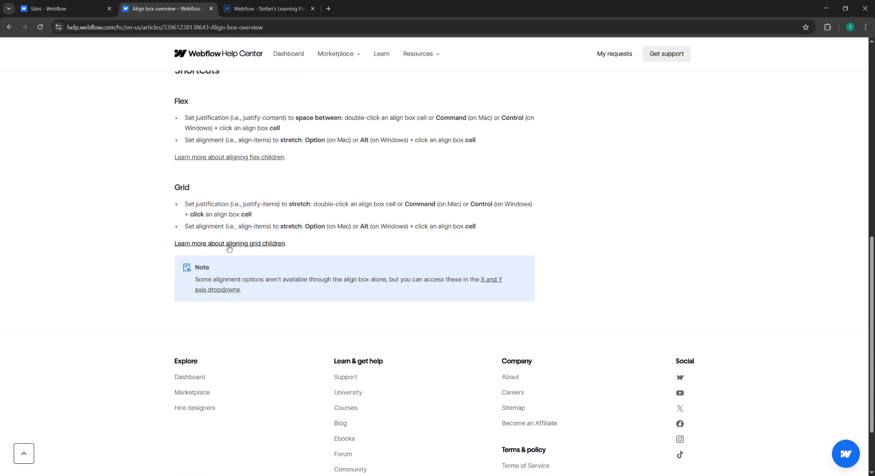
scroll(189, 180, up, 1)
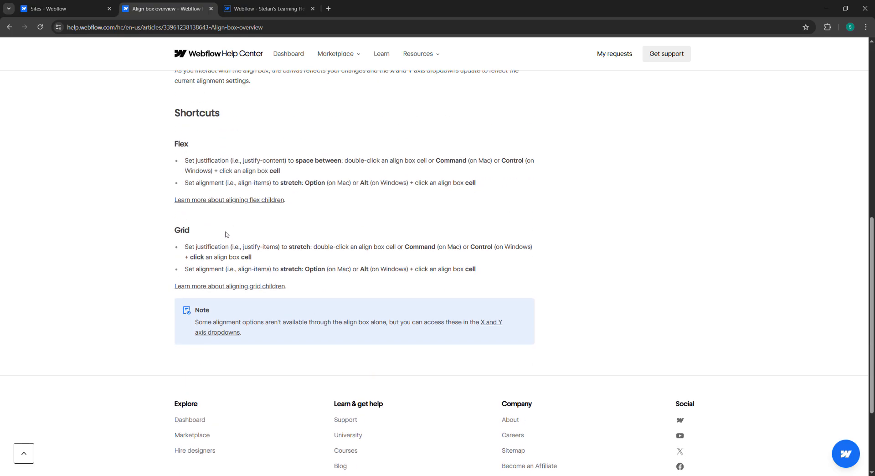
scroll(293, 267, down, 2)
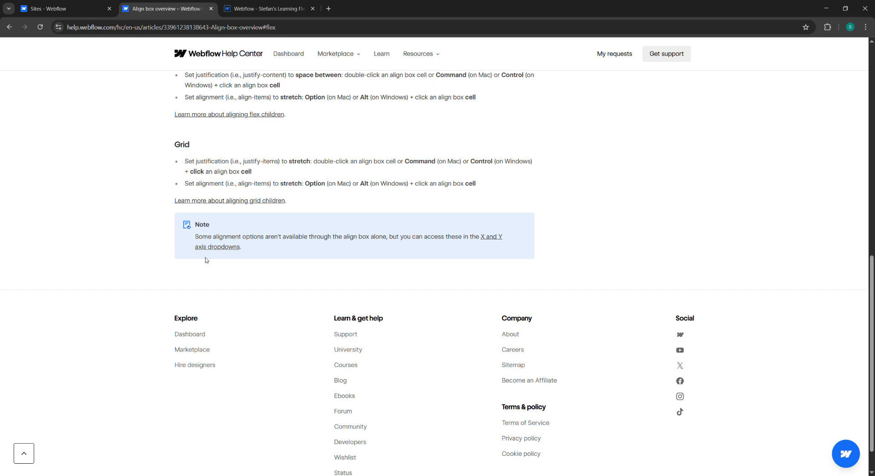
scroll(358, 270, down, 1)
scroll(378, 273, up, 9)
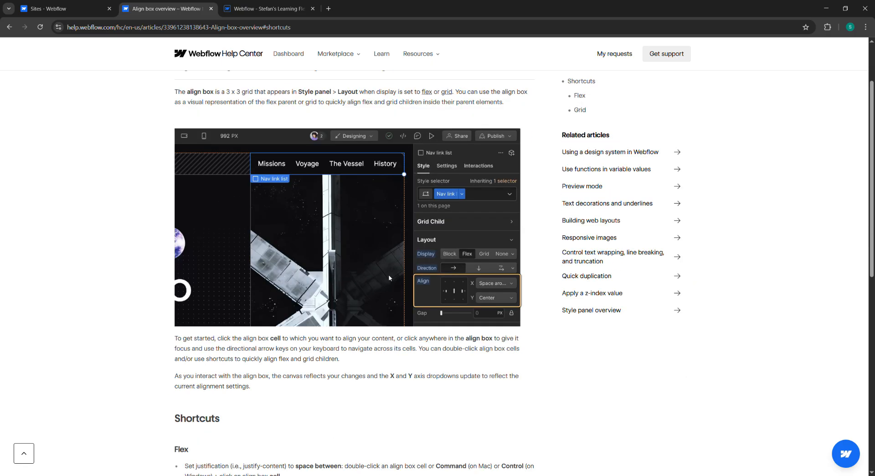
scroll(388, 277, up, 2)
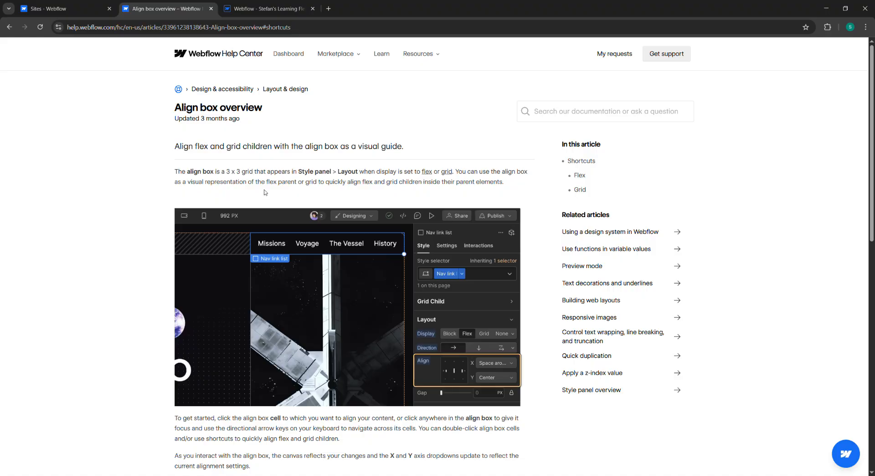
Step: Go back to the Flexbox help article and read the vertical direction alignment options
click(86, 10)
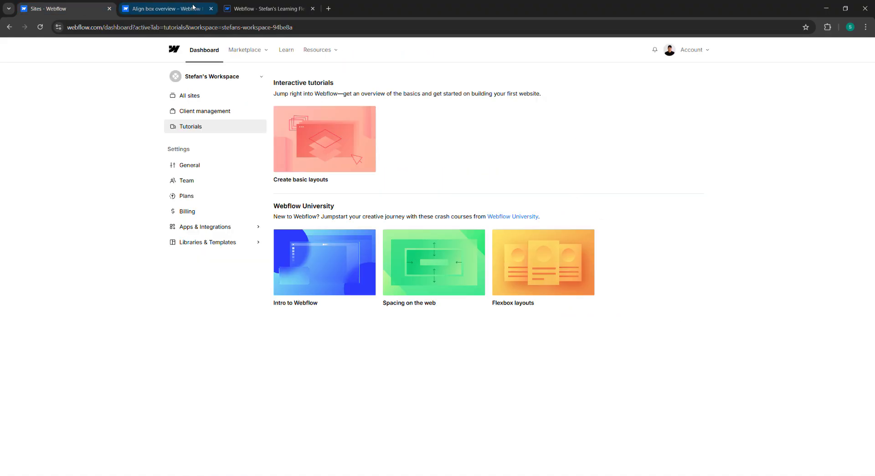
click(269, 9)
click(172, 11)
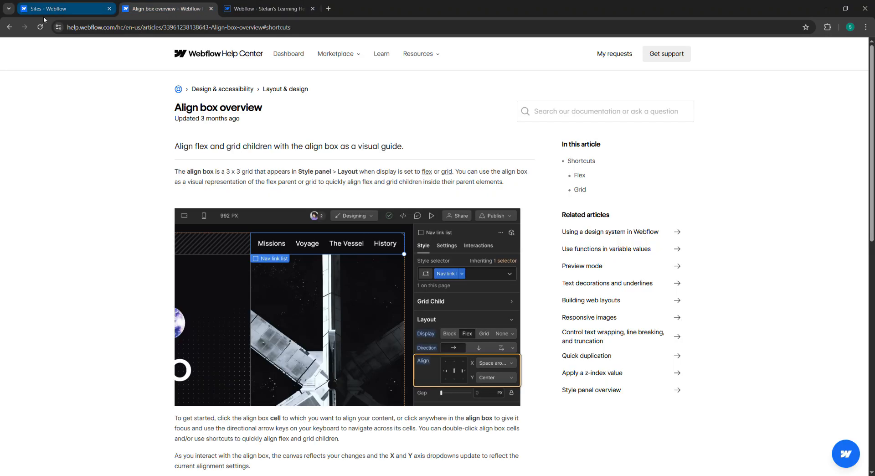
click(10, 26)
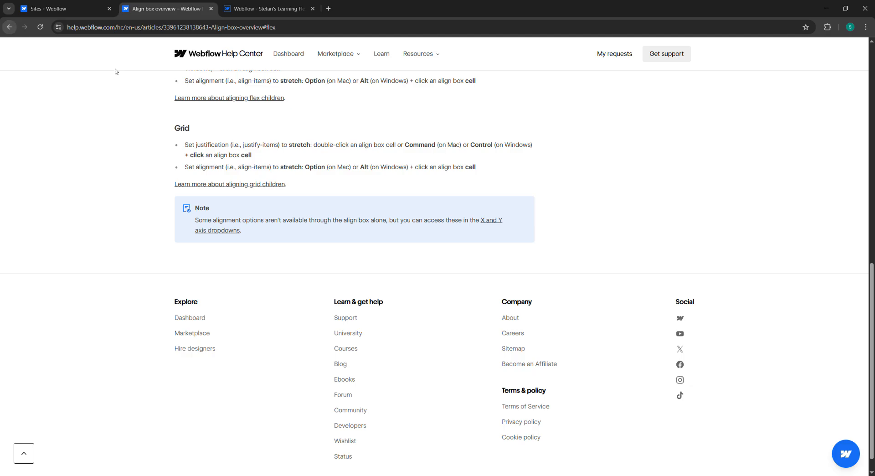
scroll(115, 72, up, 5)
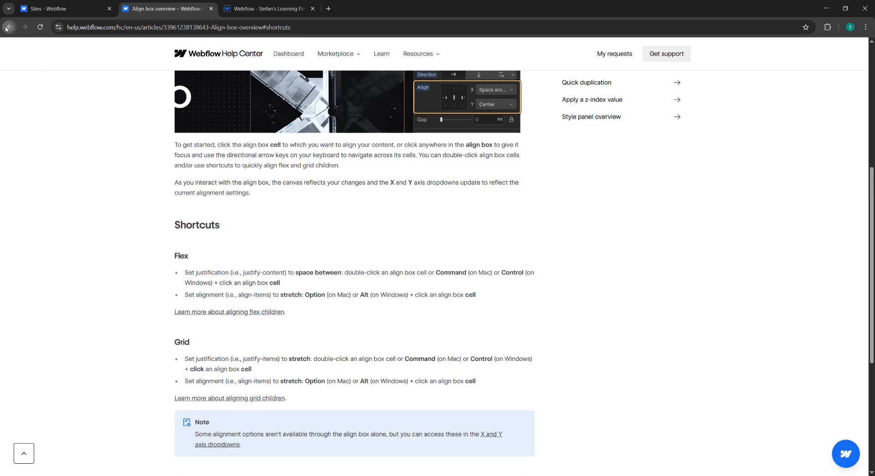
click(6, 28)
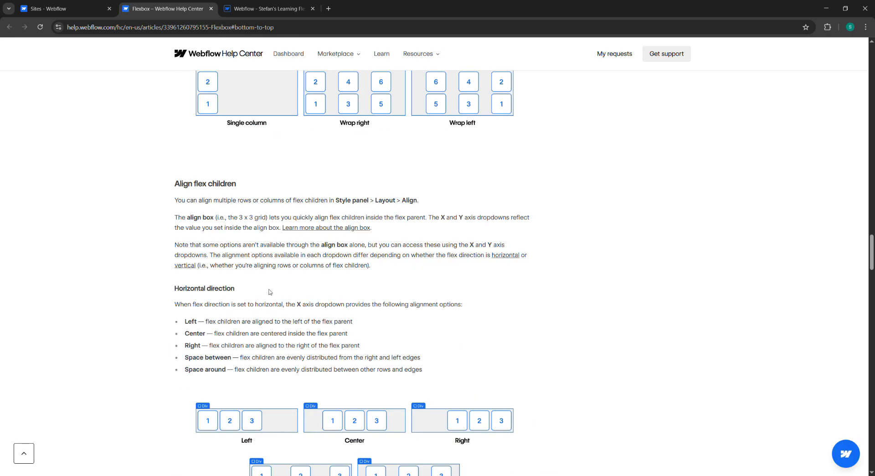
scroll(269, 291, down, 5)
scroll(228, 280, down, 8)
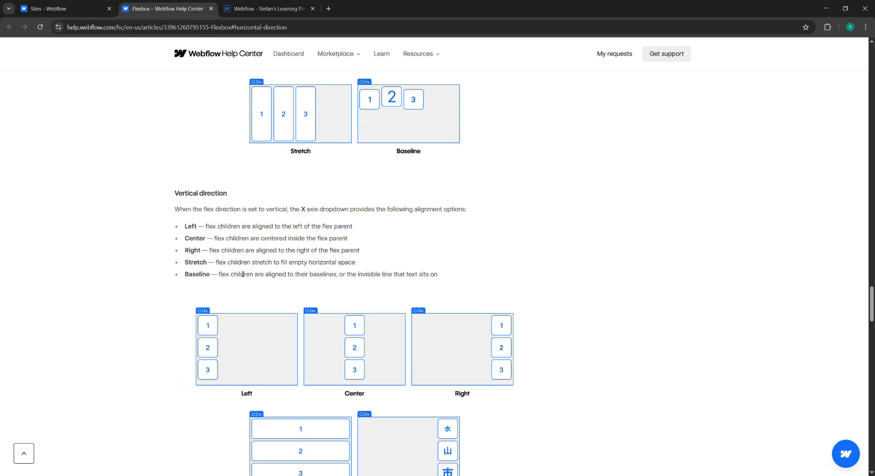
Step: Review the Align flex children section and its horizontal direction X and Y axis alignment options
scroll(260, 272, down, 5)
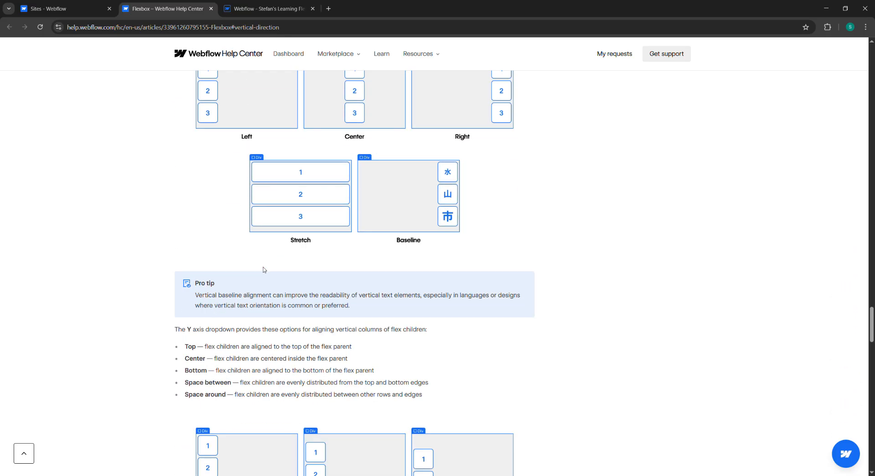
scroll(263, 269, up, 18)
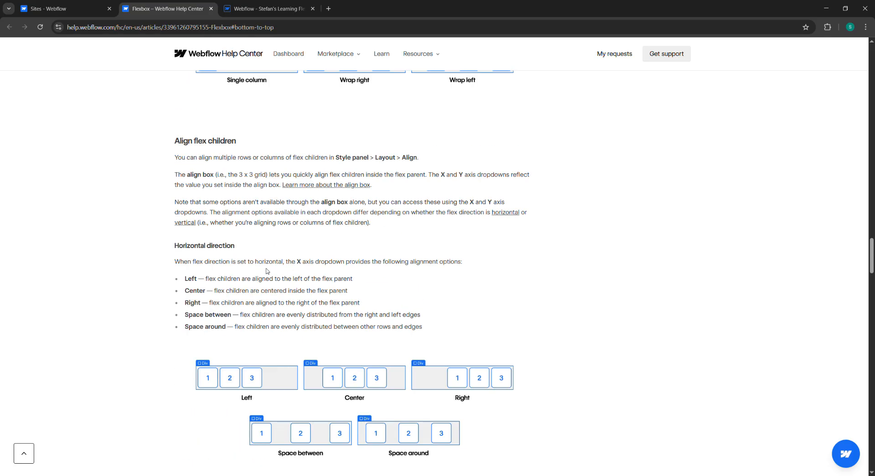
scroll(272, 271, up, 3)
scroll(272, 271, down, 4)
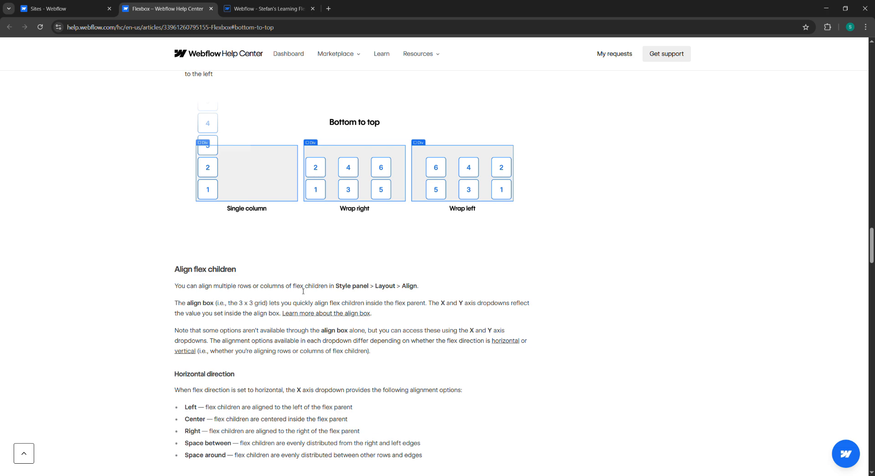
scroll(361, 292, down, 1)
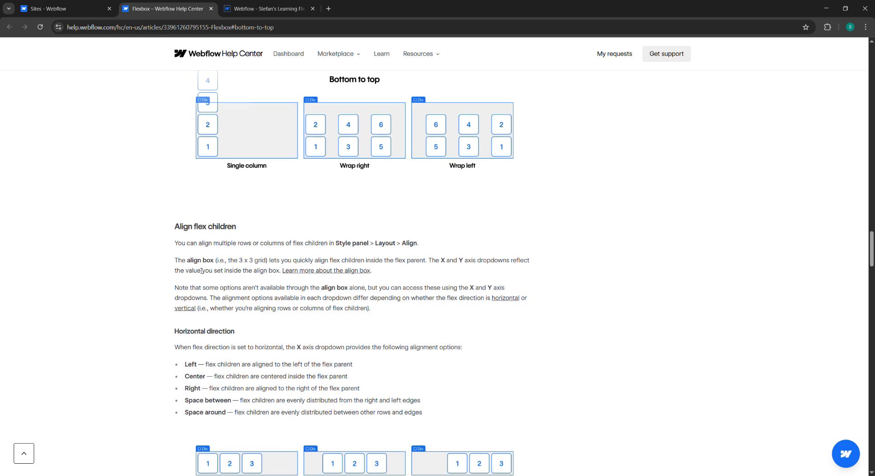
scroll(201, 271, down, 1)
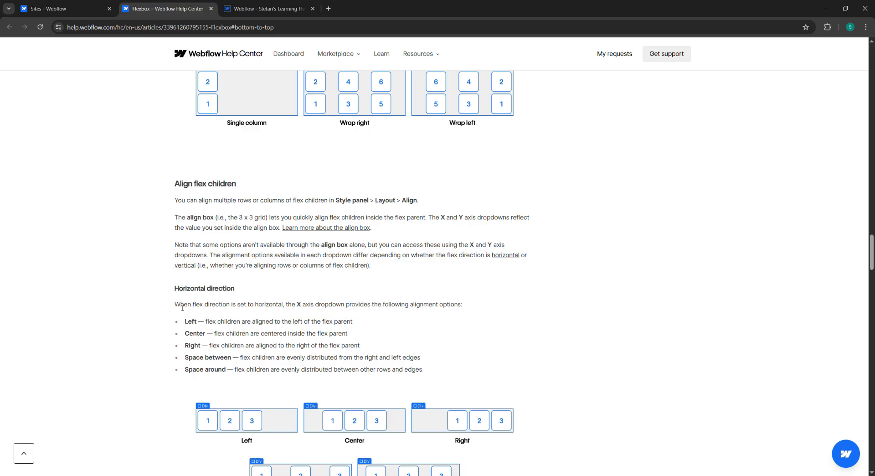
scroll(192, 306, down, 2)
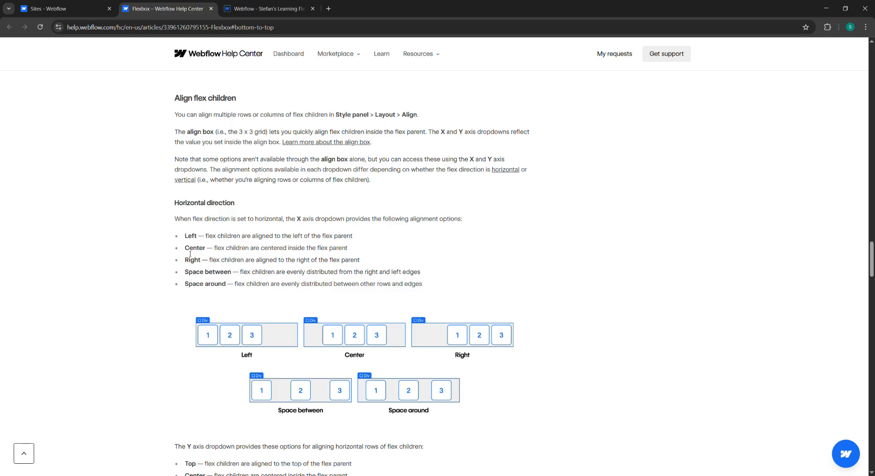
scroll(190, 254, down, 1)
scroll(287, 220, down, 1)
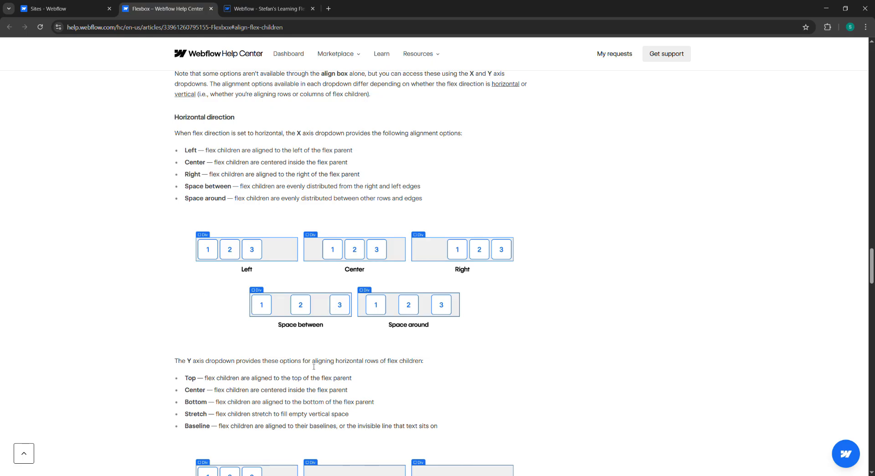
scroll(378, 378, down, 3)
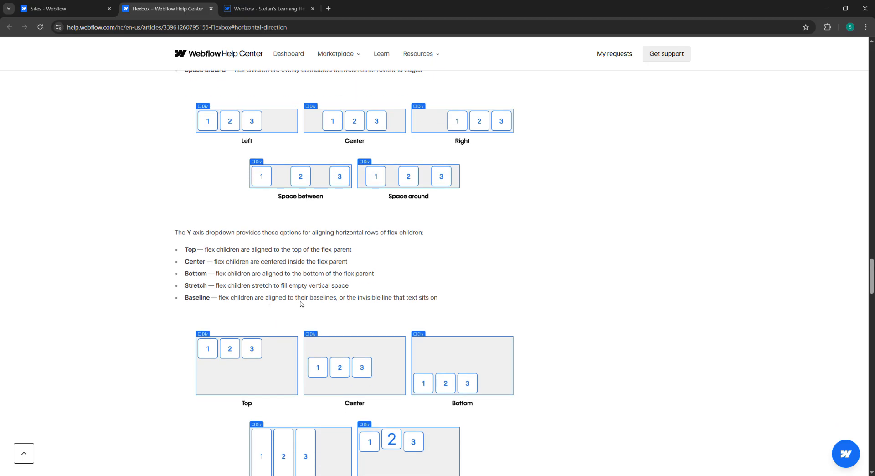
scroll(301, 304, down, 1)
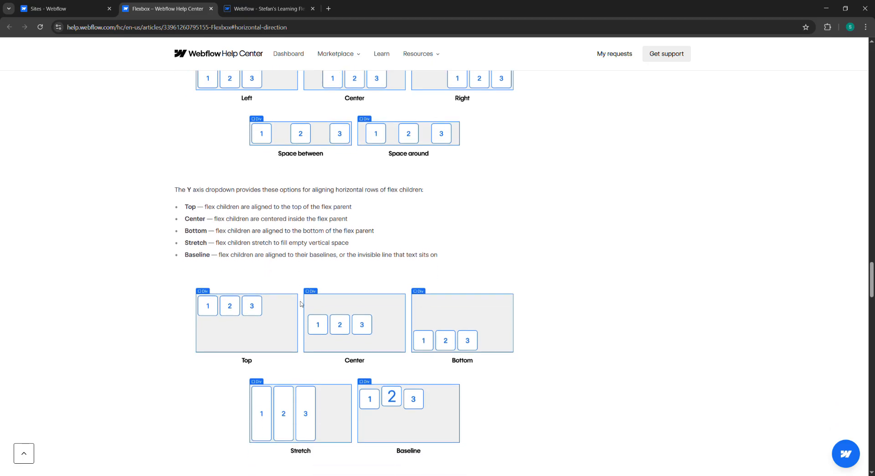
scroll(308, 282, down, 4)
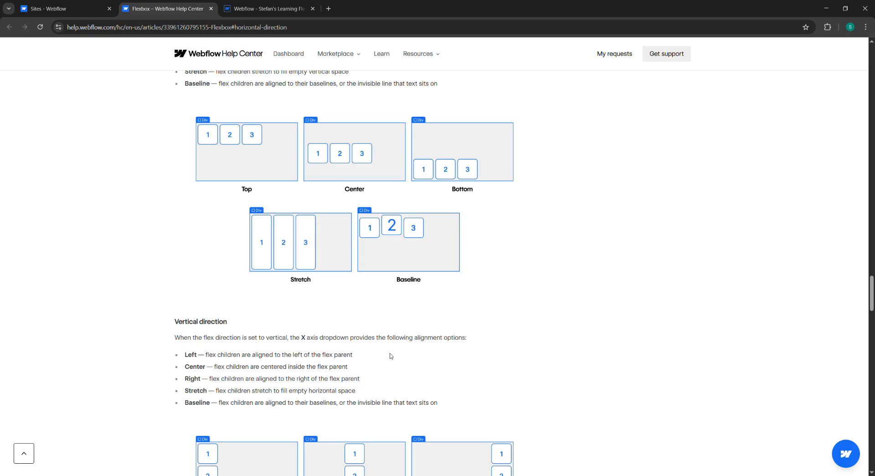
scroll(254, 363, down, 1)
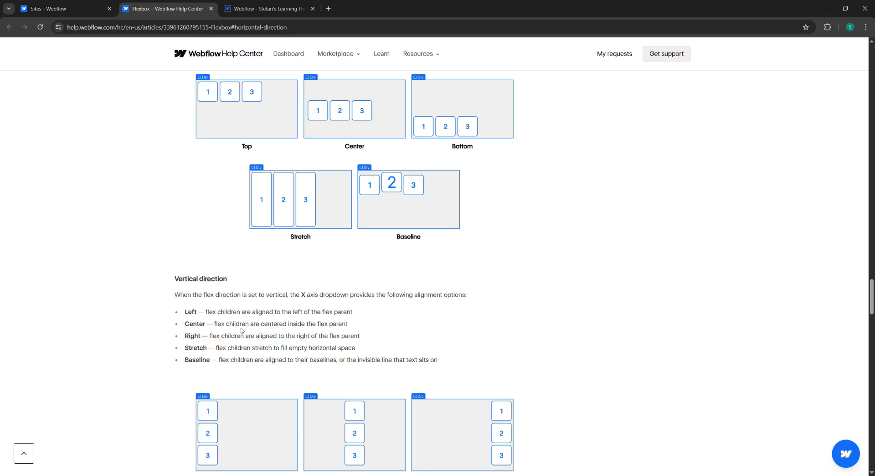
scroll(332, 331, down, 2)
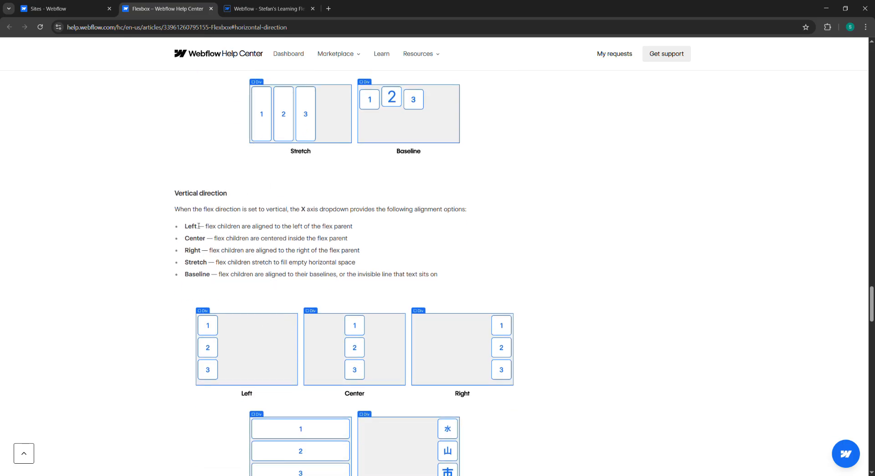
Step: Read the vertical direction X axis alignment options and the pro tip on vertical baseline alignment
drag(179, 193, 332, 256)
click(331, 256)
scroll(319, 259, down, 3)
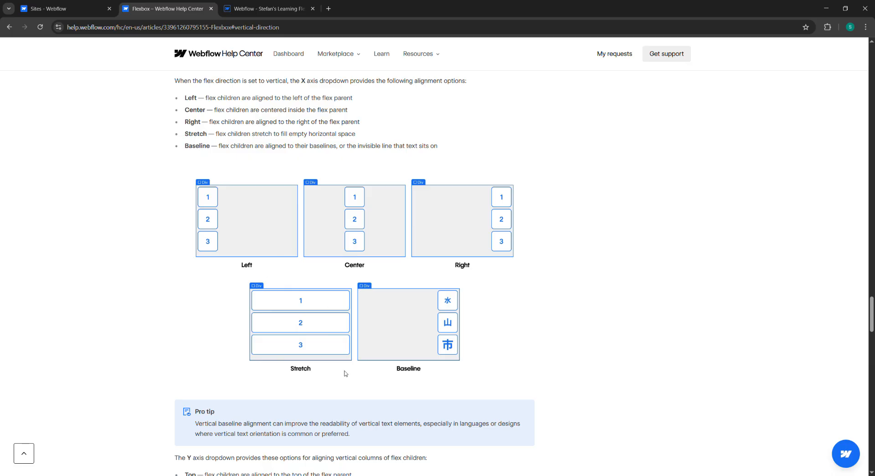
scroll(308, 317, down, 1)
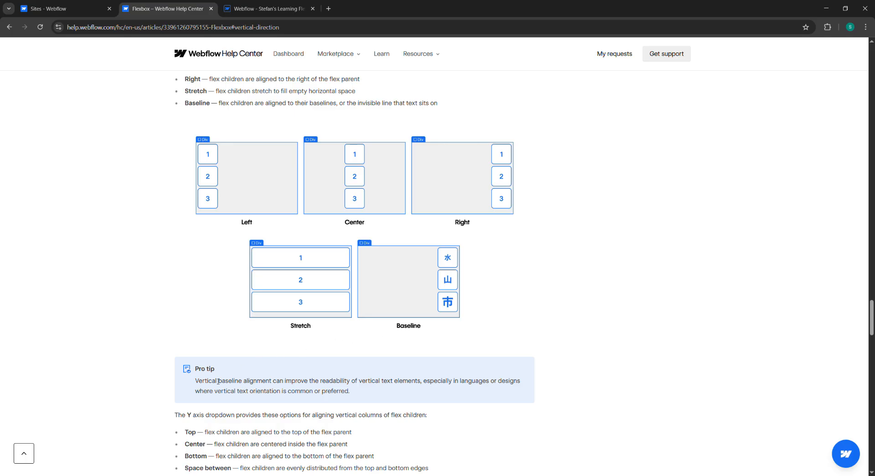
scroll(218, 381, down, 1)
drag(196, 326, 232, 327)
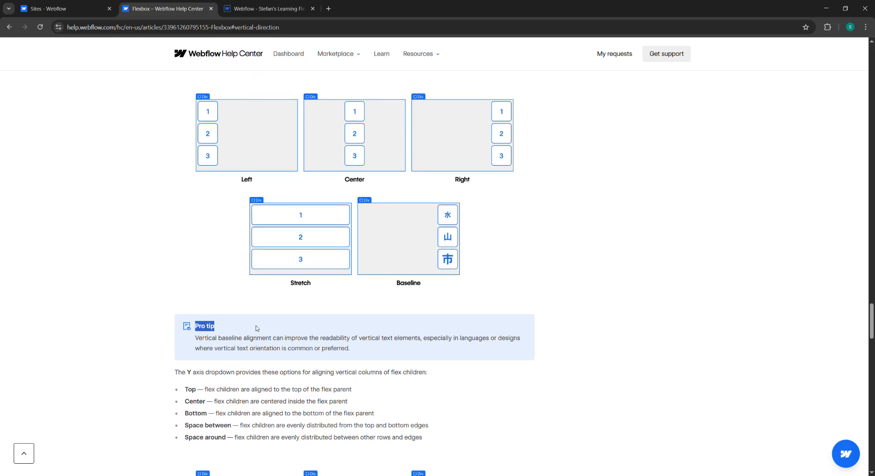
click(257, 328)
scroll(208, 253, down, 2)
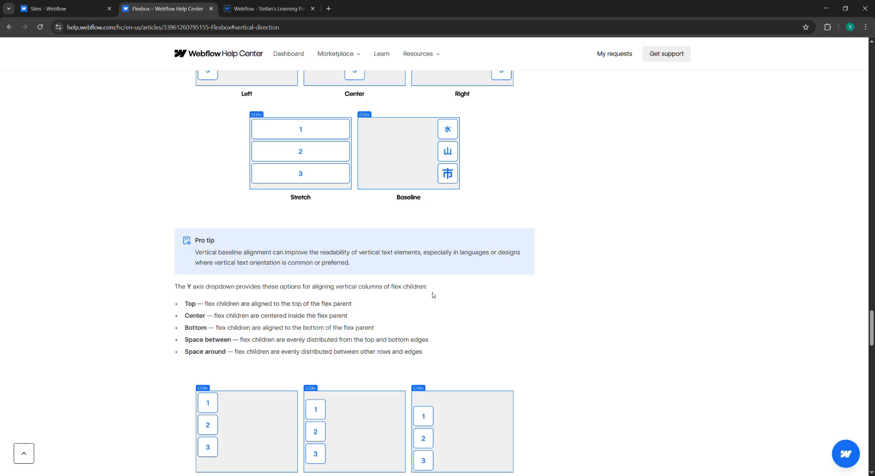
scroll(244, 300, down, 1)
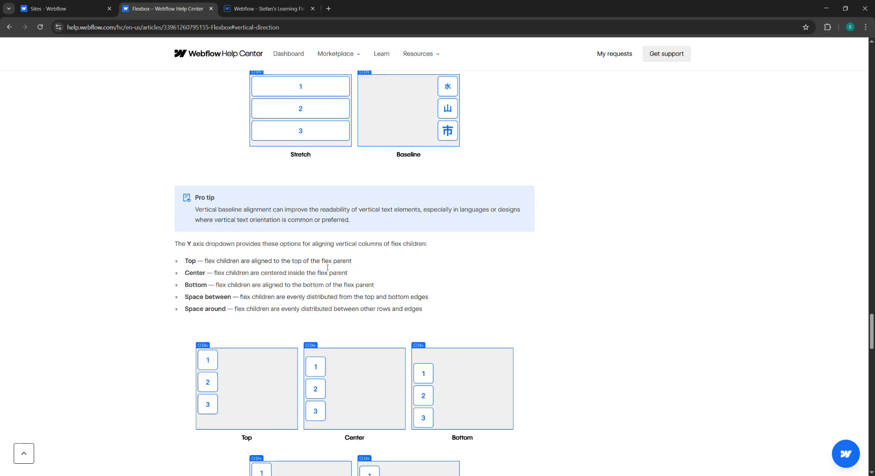
Step: Read the vertical Y axis alignment options and the Add gaps between flex children section
scroll(328, 267, down, 1)
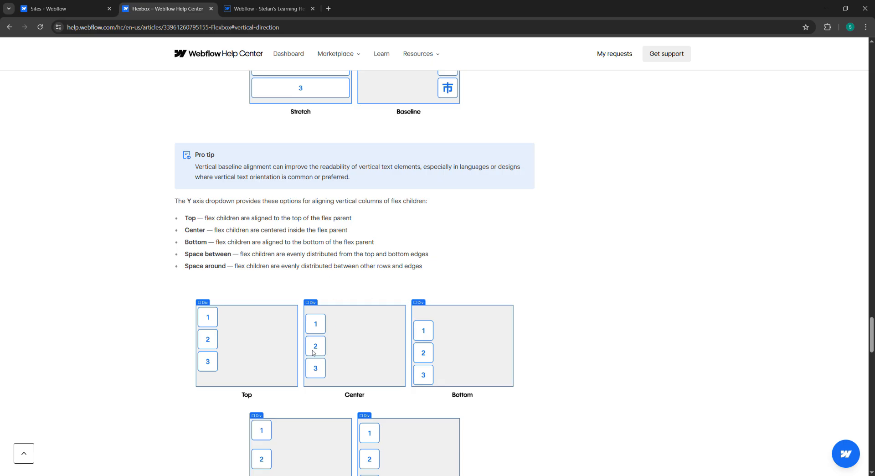
scroll(260, 338, down, 3)
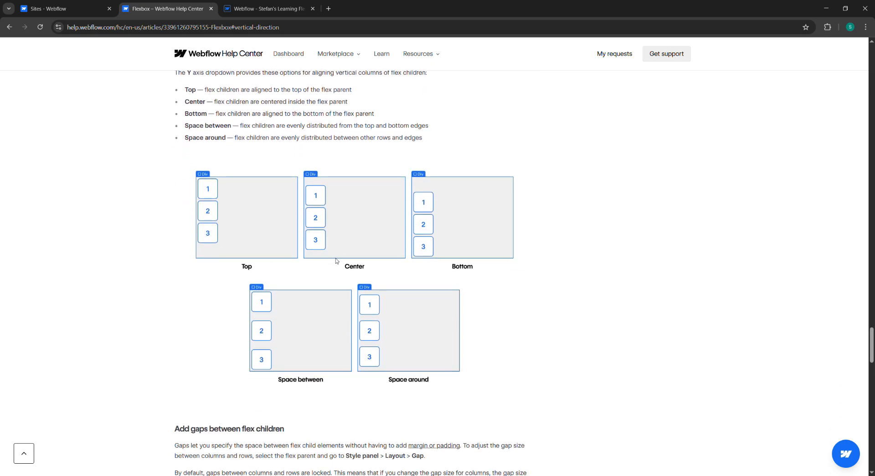
scroll(330, 260, up, 8)
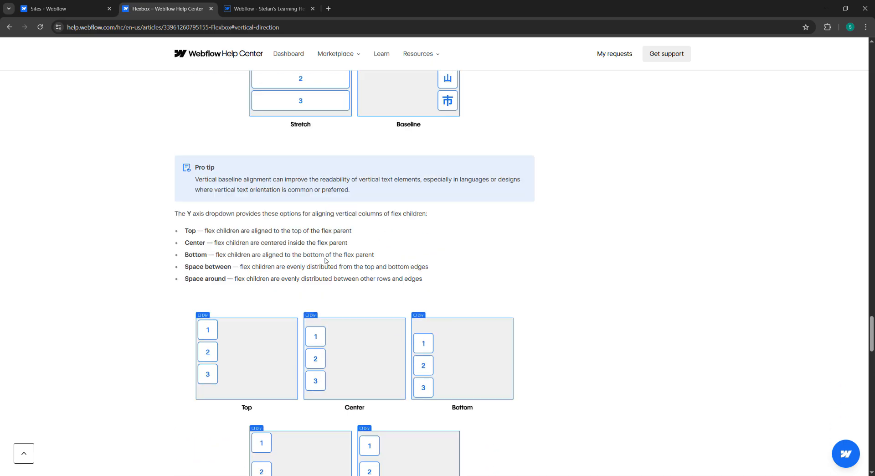
scroll(325, 267, down, 2)
scroll(325, 268, down, 8)
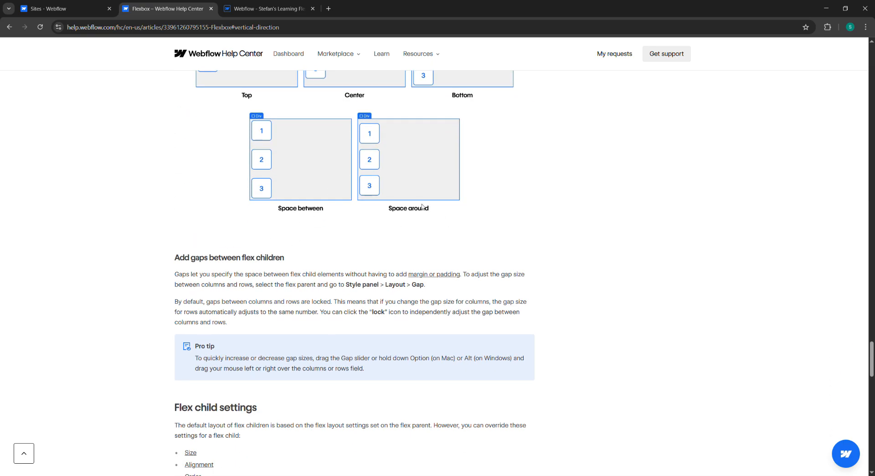
scroll(211, 249, down, 1)
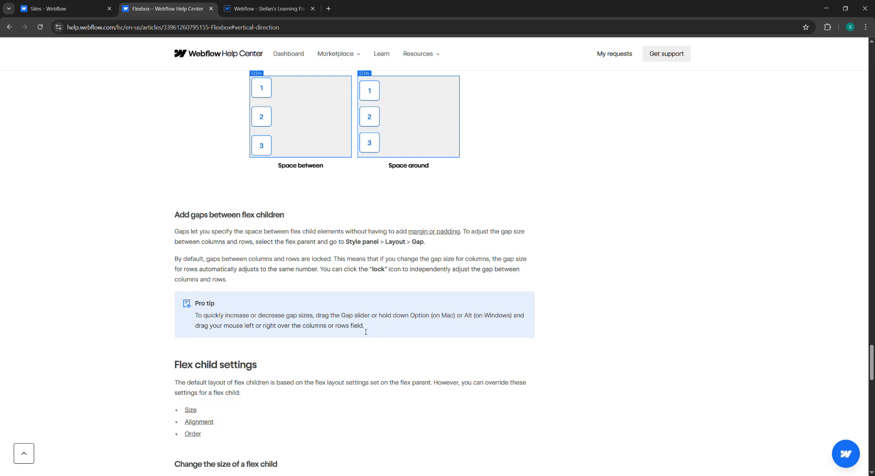
key(ctrl+Tab)
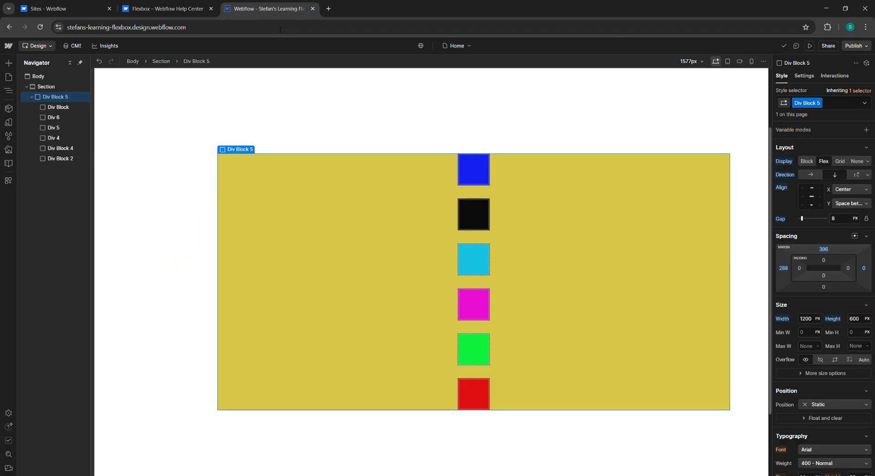
drag(473, 284, 486, 288)
scroll(492, 284, down, 5)
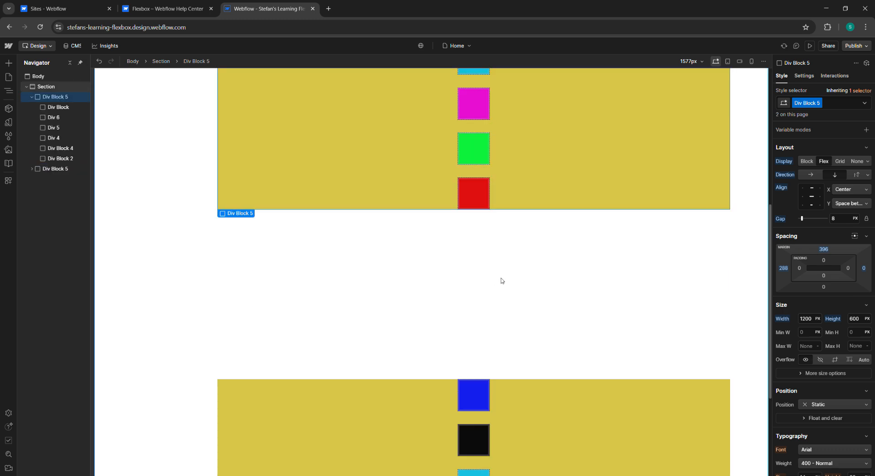
scroll(503, 279, up, 4)
Step: Drag the Gap slider of the yellow flex container down to 0 px
mouse_move(784, 221)
mouse_down()
mouse_move(811, 222)
mouse_move(793, 223)
mouse_up()
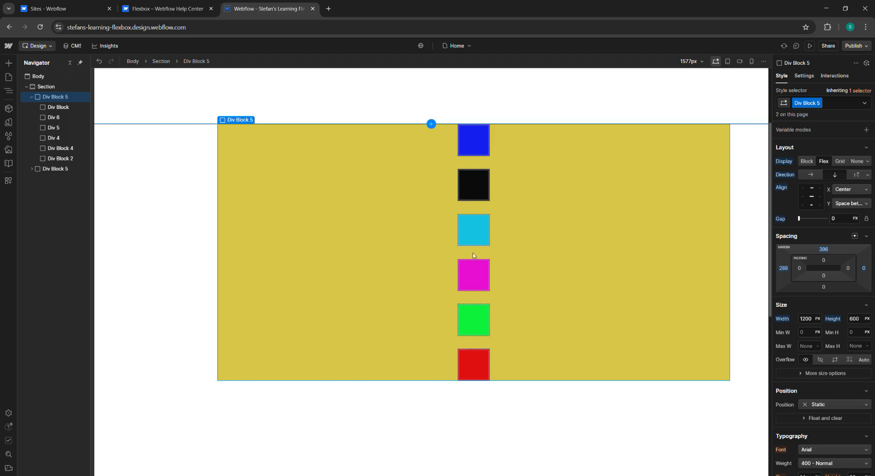
scroll(472, 256, down, 2)
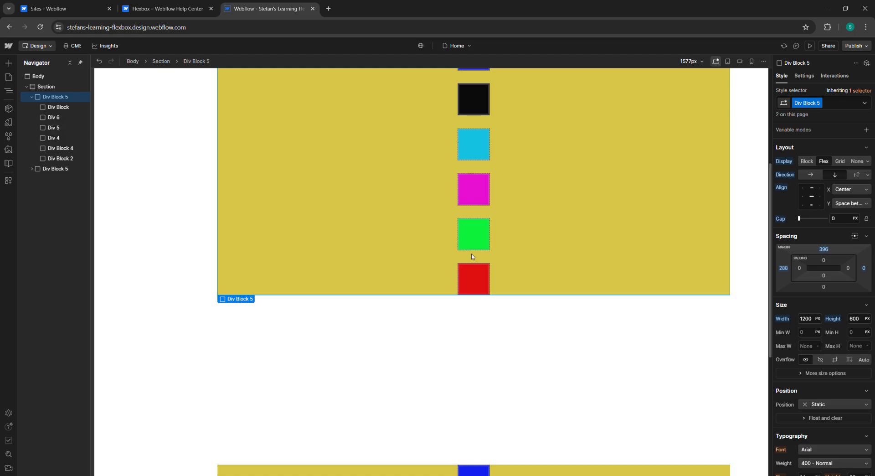
scroll(472, 256, up, 3)
scroll(499, 271, down, 8)
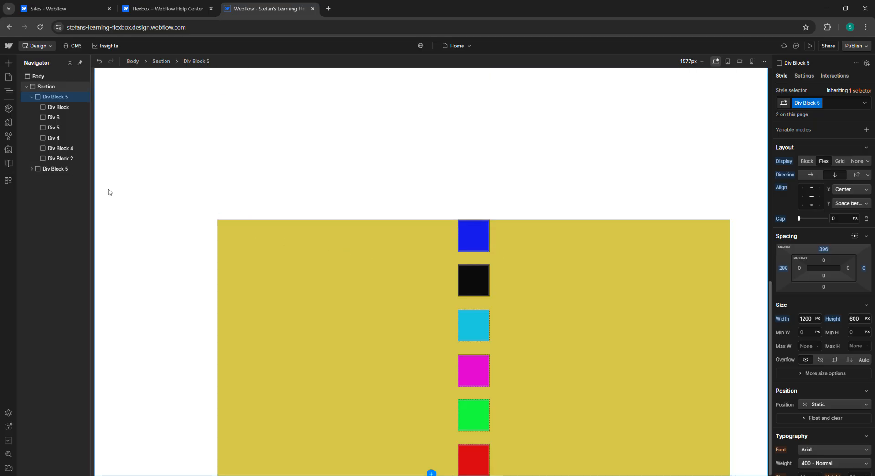
Step: Delete the duplicated Div Block 5 below the original container
click(67, 169)
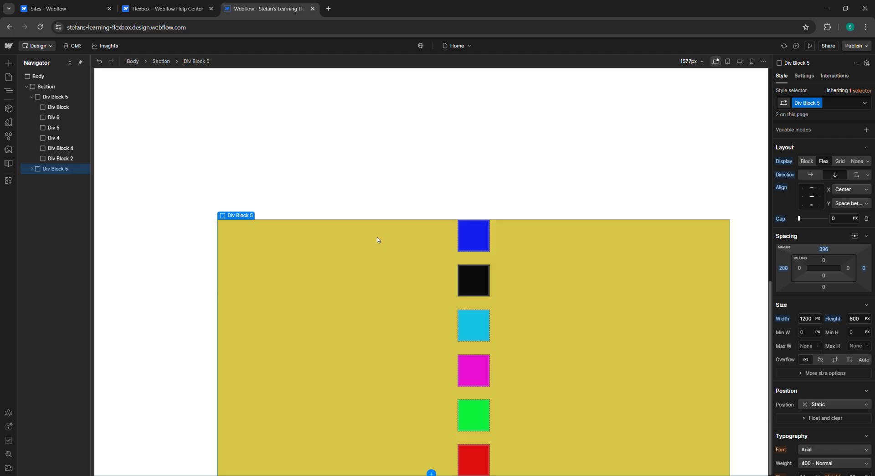
scroll(377, 240, down, 6)
scroll(378, 240, down, 4)
key(Delete)
scroll(424, 249, up, 4)
scroll(430, 252, down, 2)
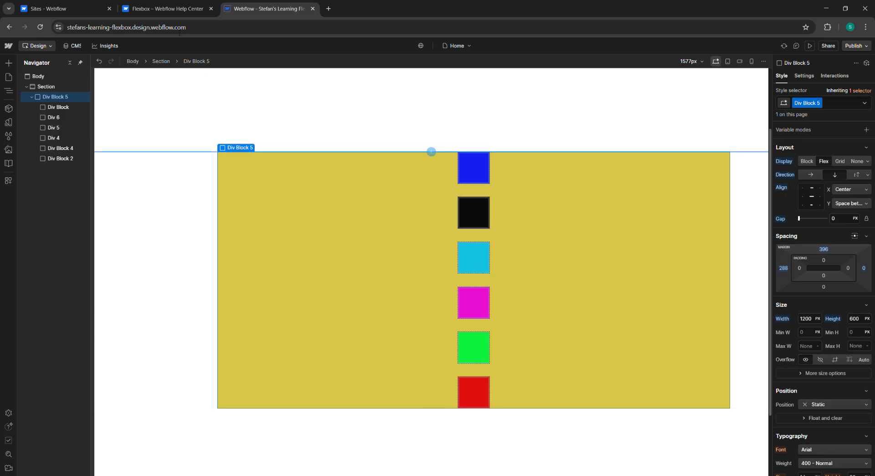
Step: Set the container's gap to 3 px, then unlock and relock the column and row gap values
click(190, 10)
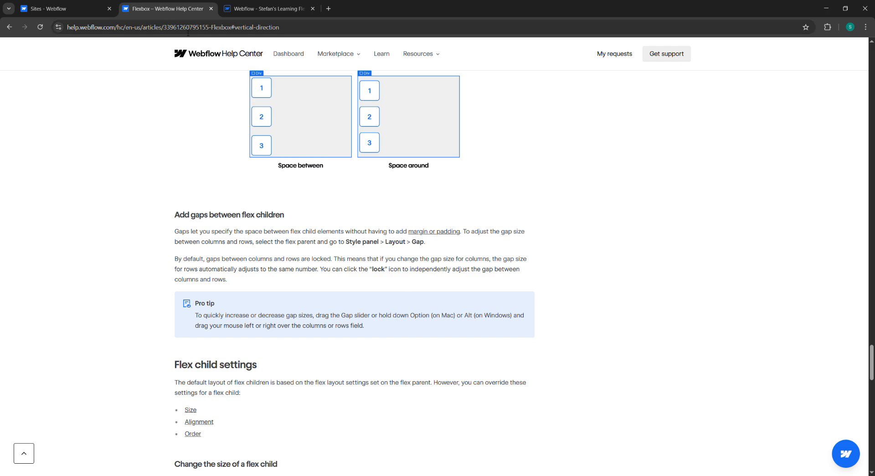
click(277, 13)
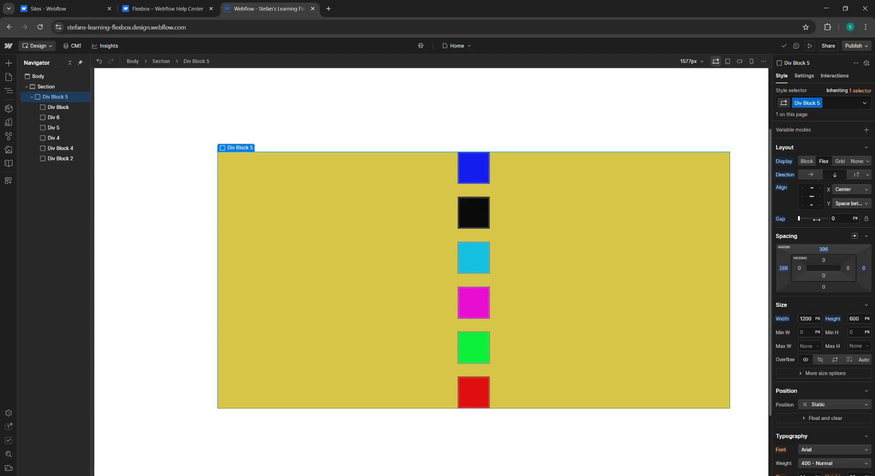
drag(799, 218, 804, 219)
drag(637, 218, 718, 238)
mouse_move(796, 231)
mouse_down()
mouse_move(807, 224)
mouse_move(798, 221)
mouse_move(816, 221)
mouse_move(804, 224)
mouse_up()
click(866, 219)
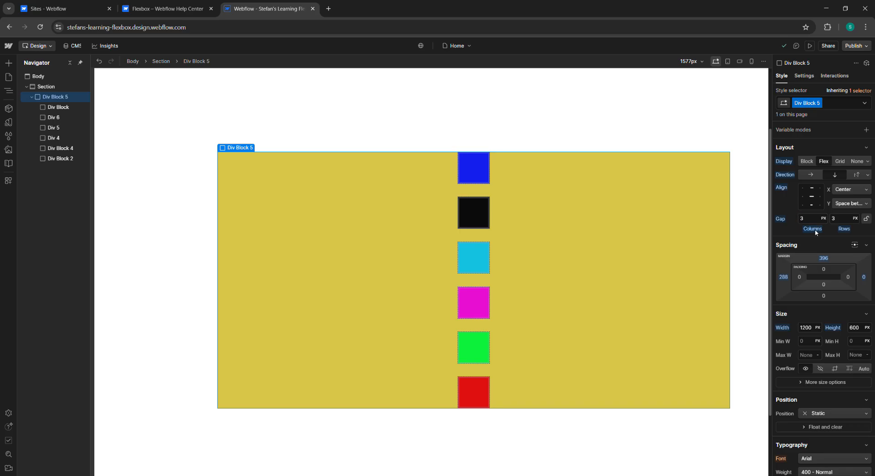
click(867, 219)
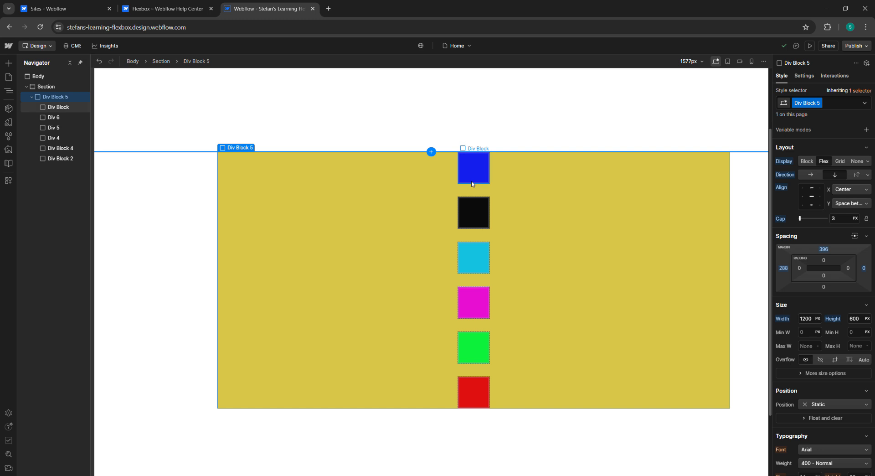
scroll(472, 237, down, 2)
scroll(473, 237, up, 2)
click(184, 8)
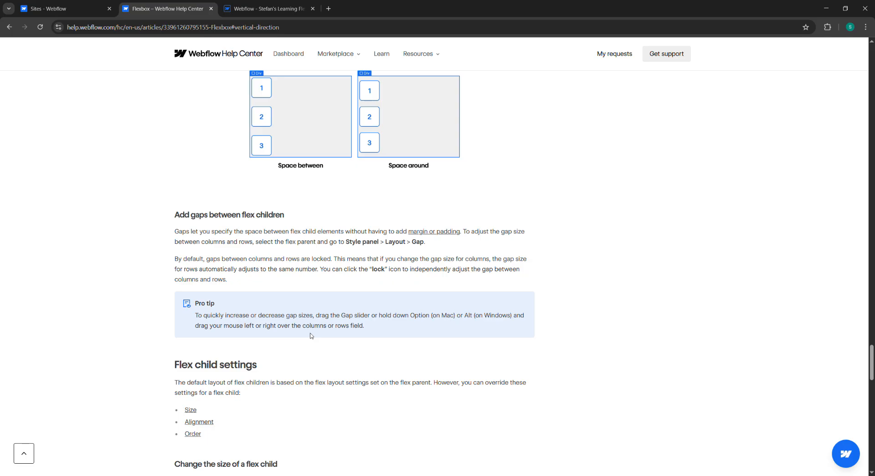
click(288, 12)
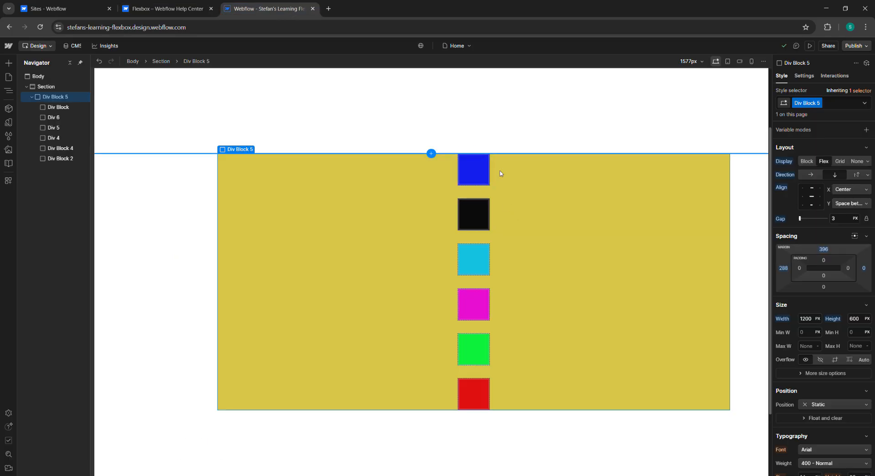
key(ctrl+d)
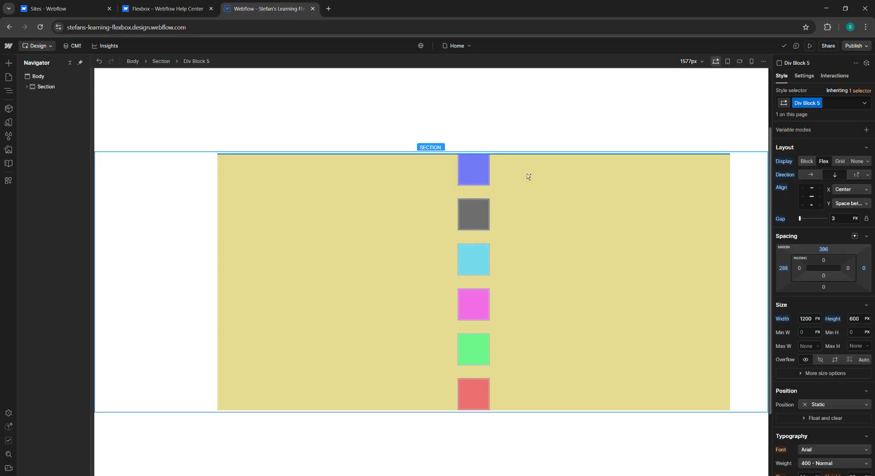
drag(449, 202, 501, 202)
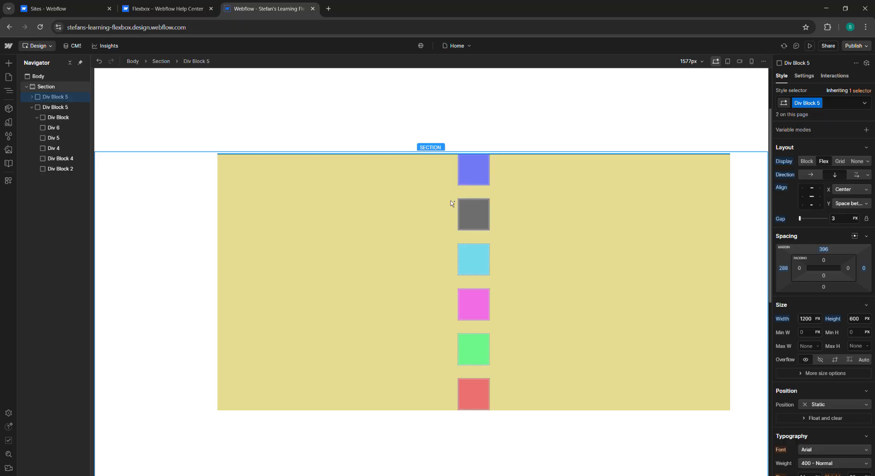
scroll(500, 236, down, 16)
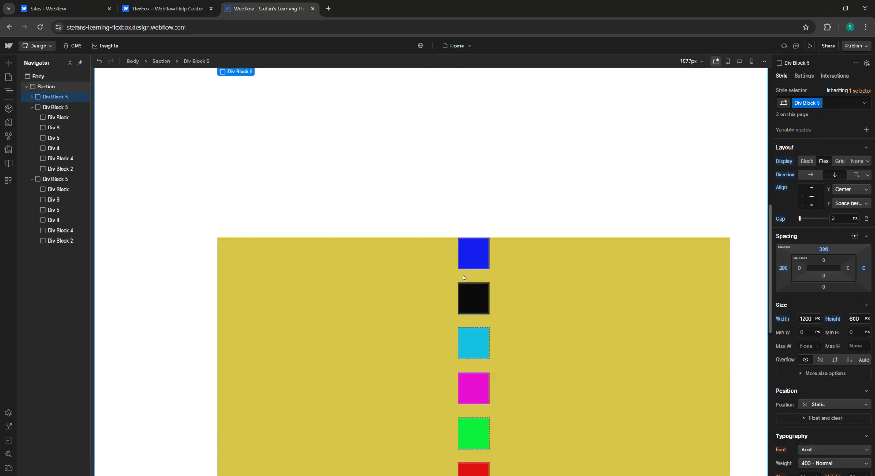
scroll(454, 276, down, 3)
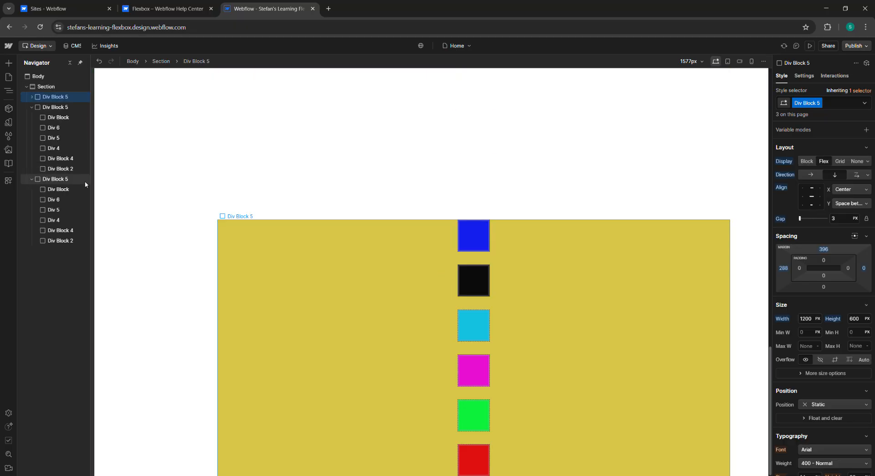
Step: Delete the two duplicated copies of Div Block 5, keeping only the original container
click(56, 181)
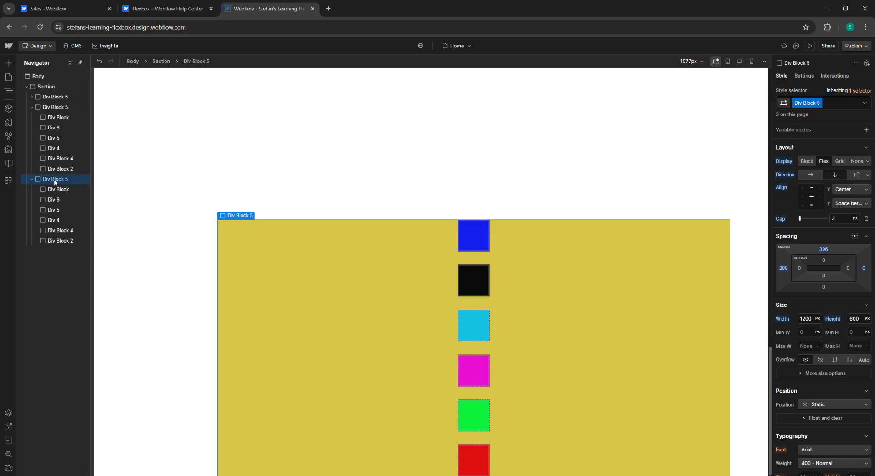
key(Delete)
scroll(160, 165, up, 4)
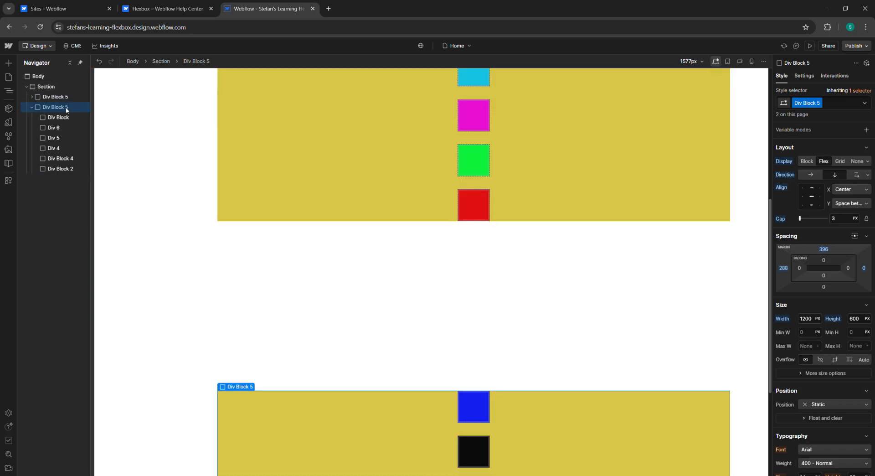
key(Delete)
click(32, 97)
scroll(455, 284, up, 2)
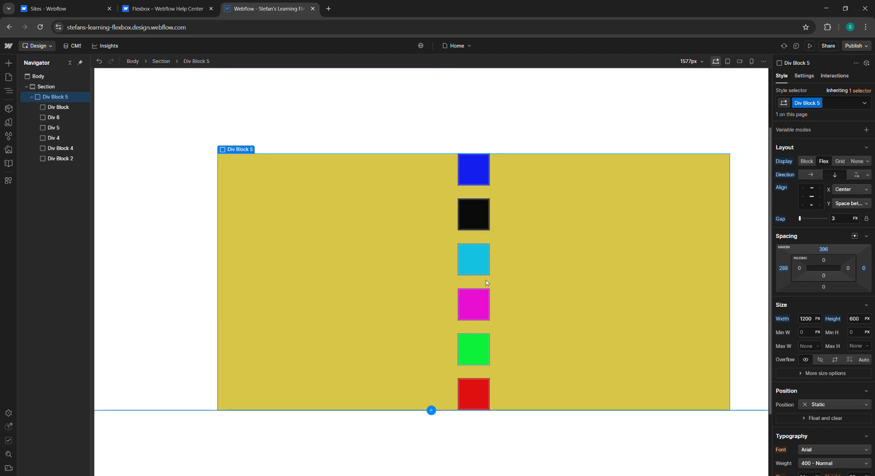
Step: Drag the Gap slider to widen the spacing between the colored boxes to about 20 px
click(781, 219)
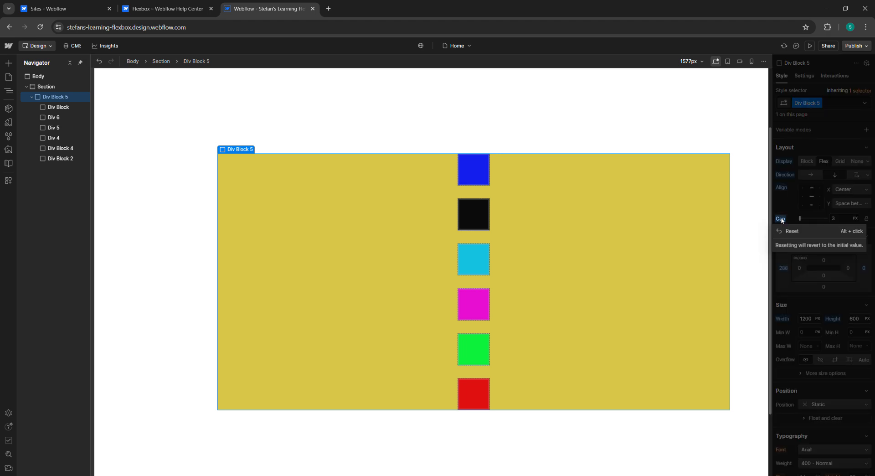
click(783, 219)
mouse_move(801, 218)
mouse_down()
mouse_move(815, 219)
mouse_move(806, 218)
mouse_up()
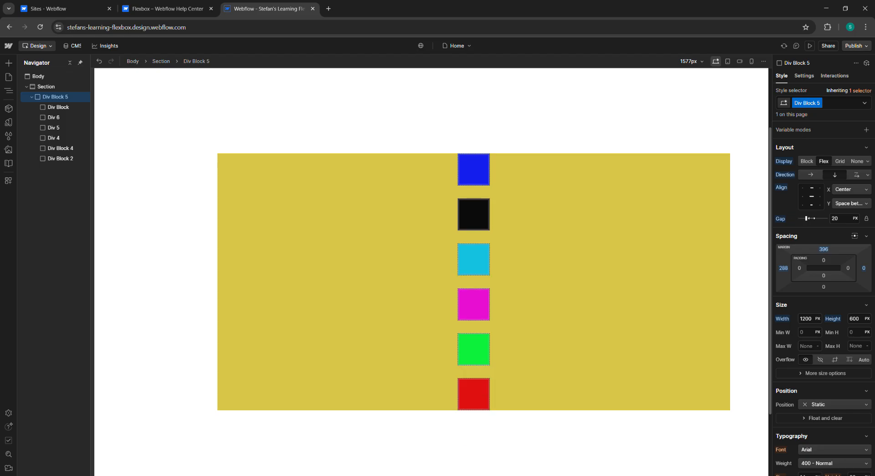
Step: Scroll the help article down to the Flex child settings section
click(201, 8)
scroll(269, 334, down, 1)
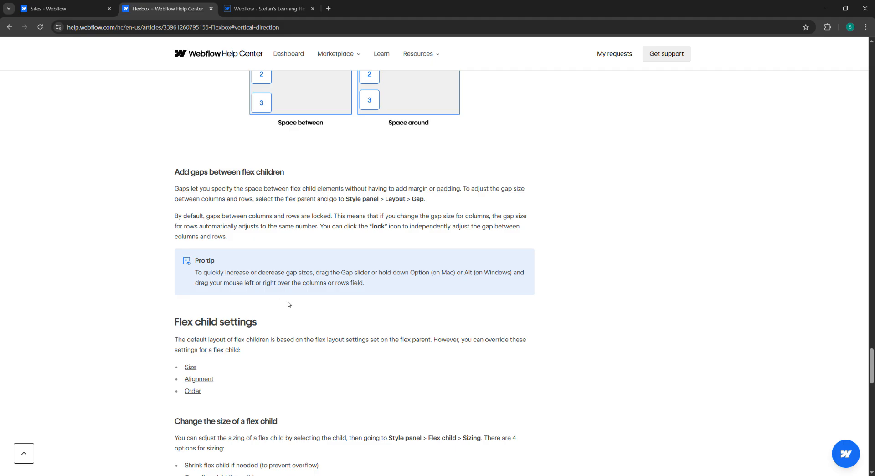
click(293, 5)
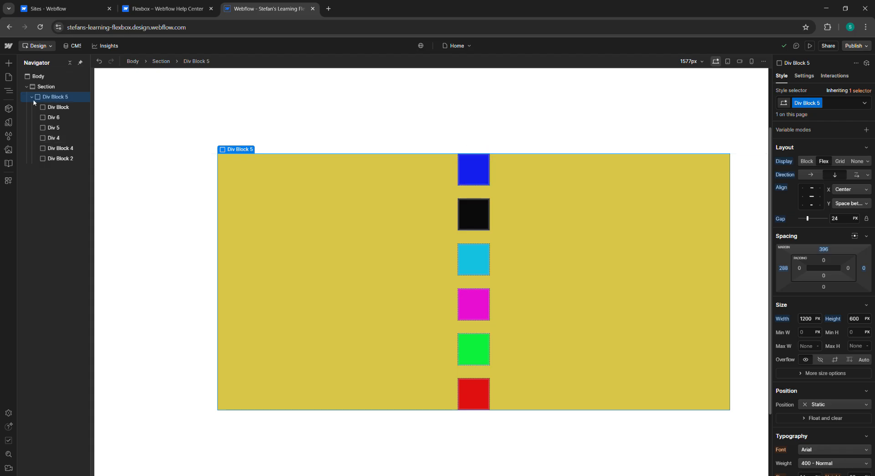
right_click(47, 101)
click(45, 98)
mouse_move(239, 151)
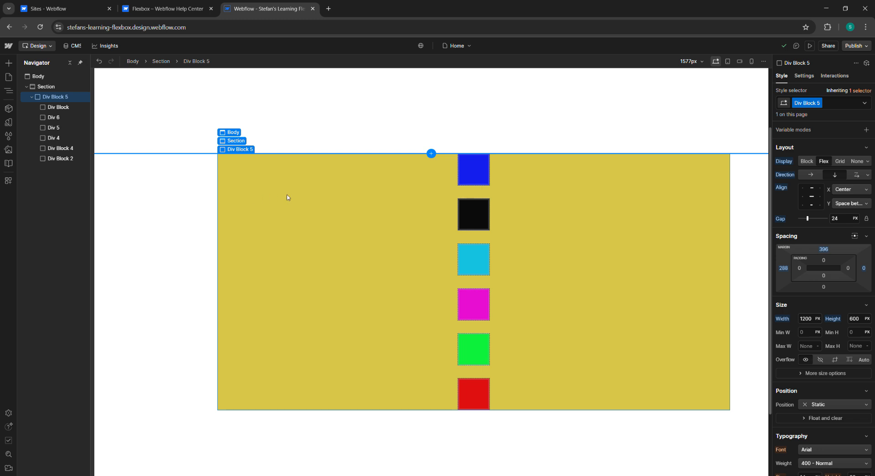
click(434, 154)
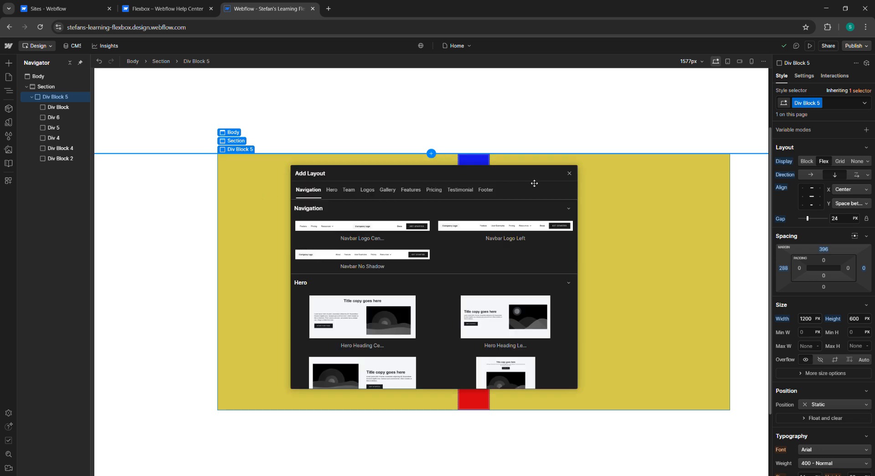
scroll(522, 289, down, 2)
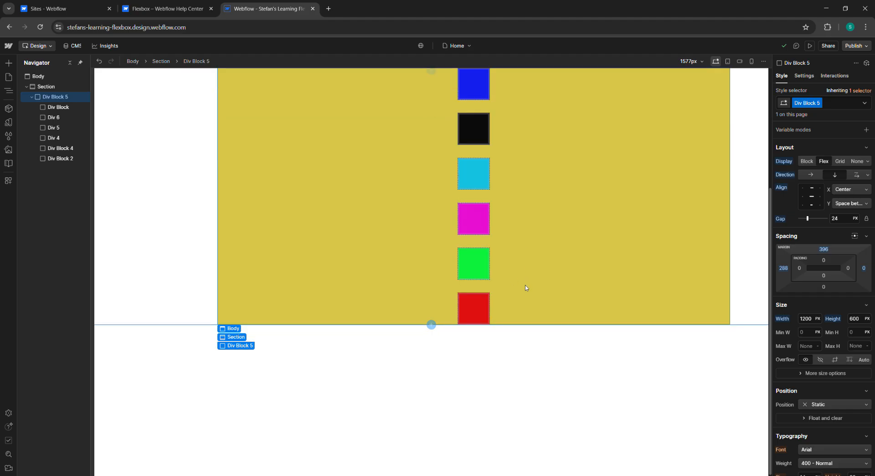
click(332, 345)
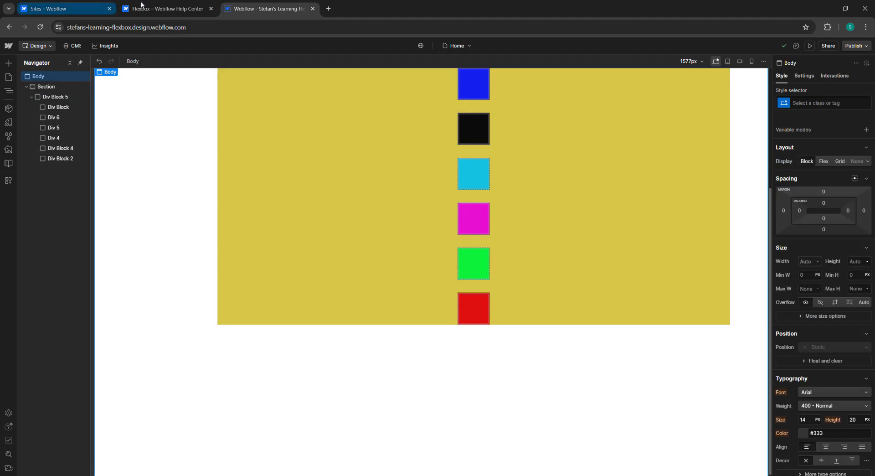
Step: Read the Flex child settings and Change the size of a flex child sections of the help article
key(ctrl+shift+Tab)
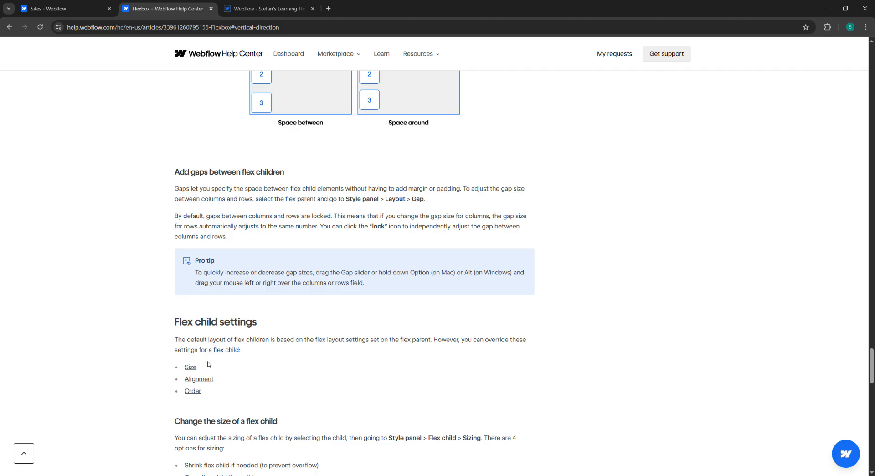
scroll(223, 394, down, 1)
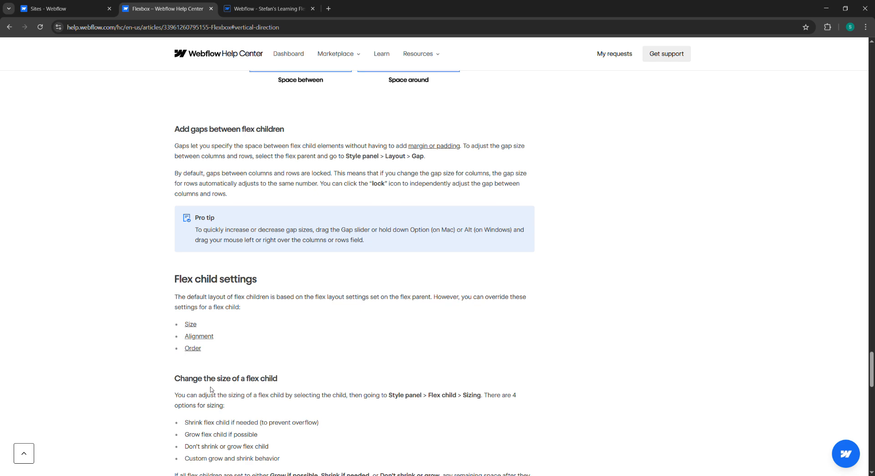
click(269, 9)
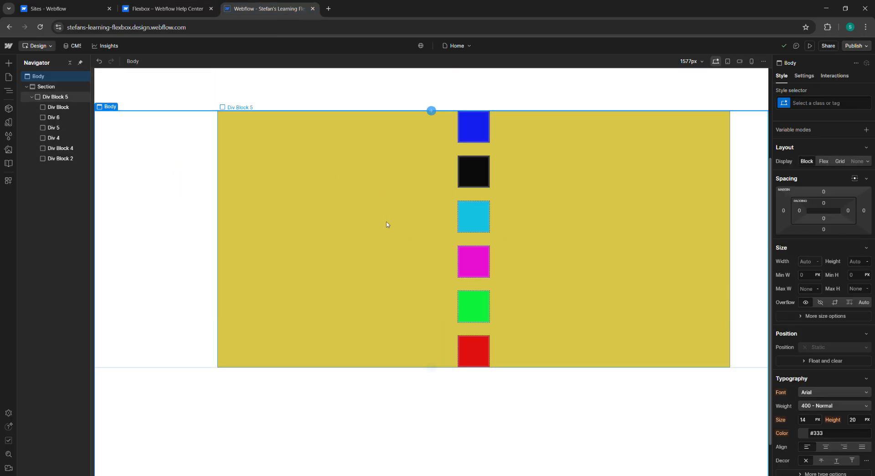
click(193, 9)
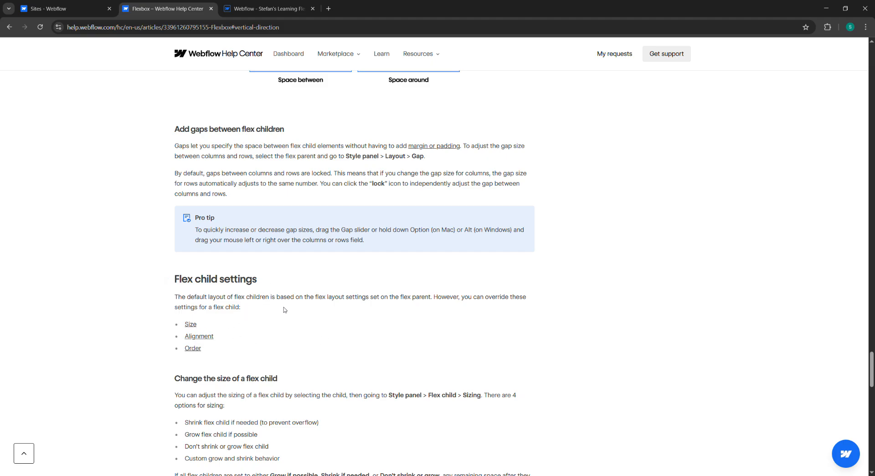
click(264, 9)
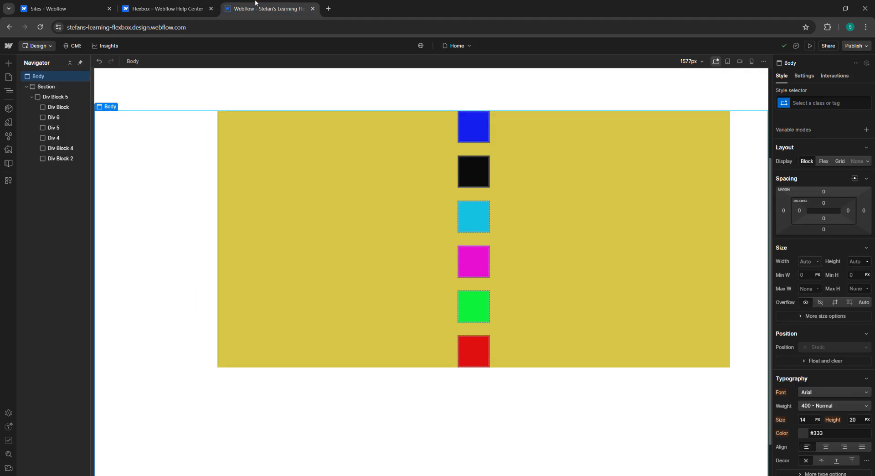
Step: Set the green Div Block 4 to display as Flex
click(487, 316)
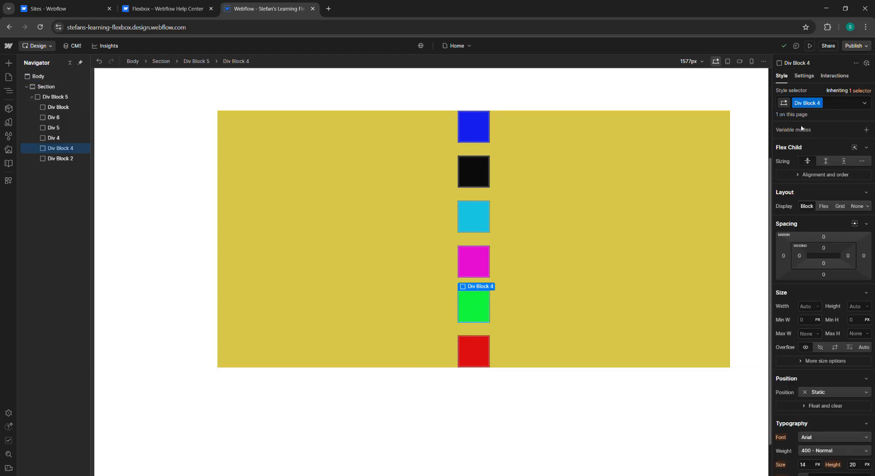
click(824, 206)
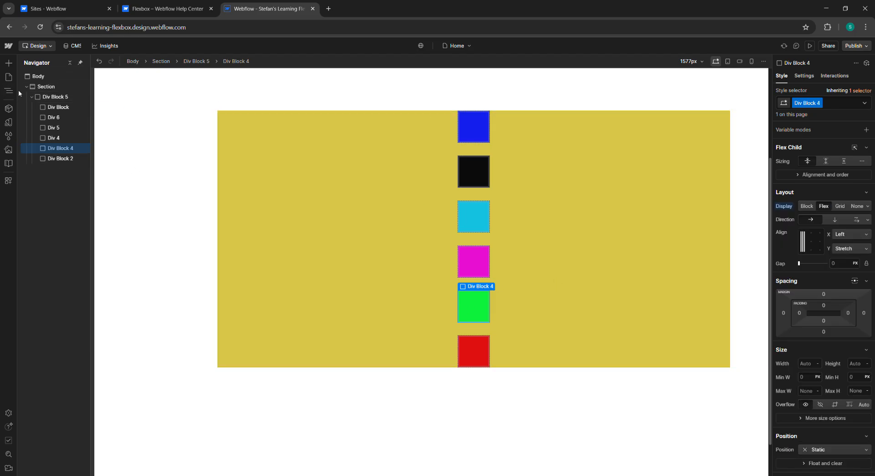
Step: Search the Add panel for a paragraph and add a Paragraph inside Div Block 4
click(9, 63)
click(55, 98)
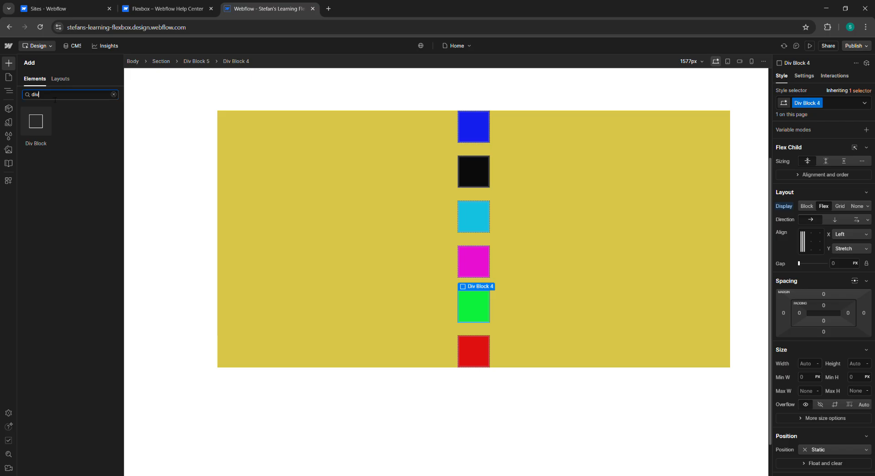
key(BackSpace)
key(BackSpace)
key(BackSpace)
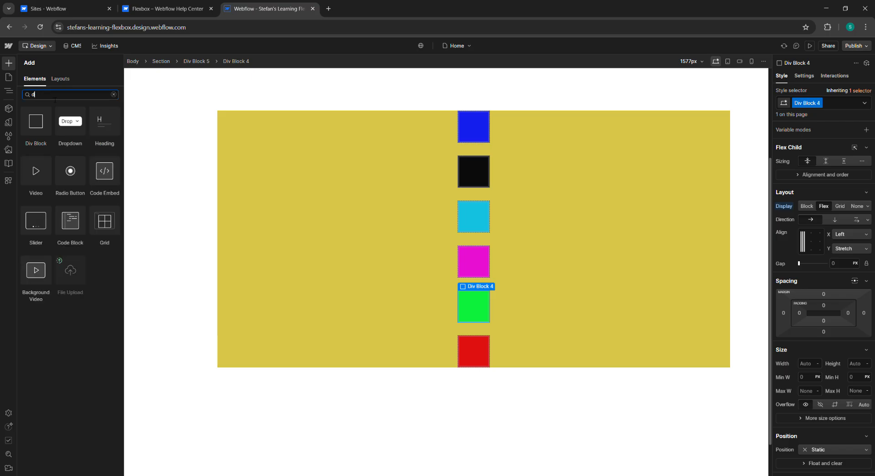
text(par)
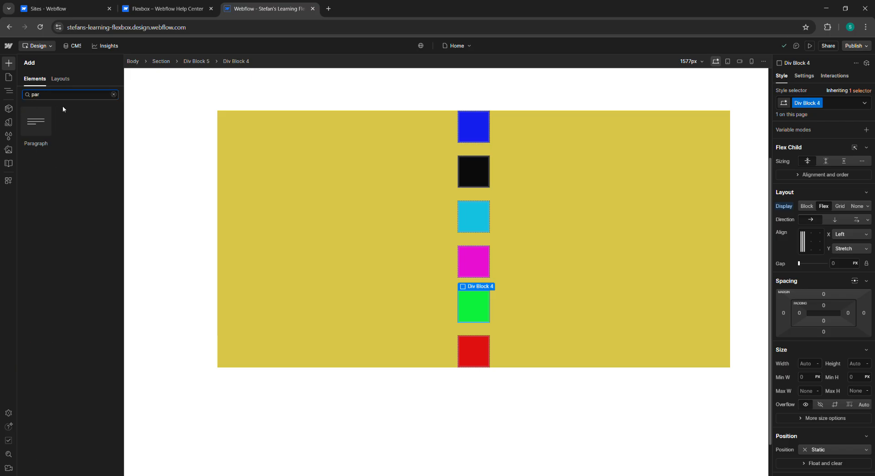
click(44, 122)
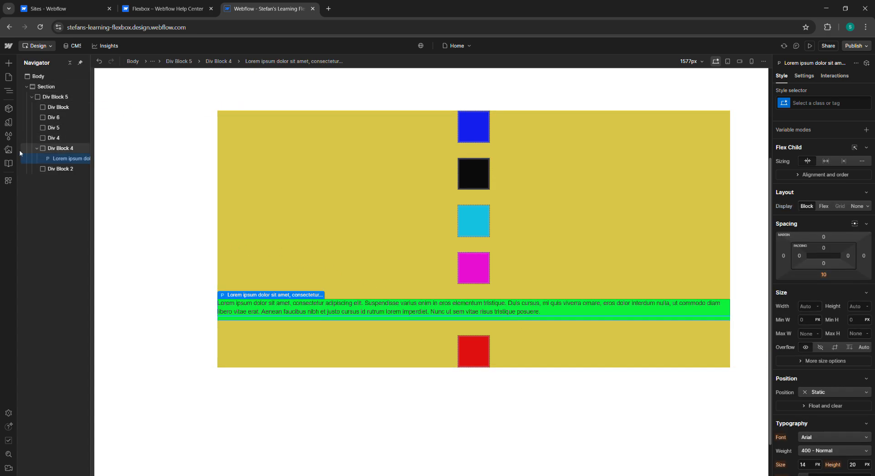
Step: Use quick find to add a Heading element inside Div Block 4
click(8, 64)
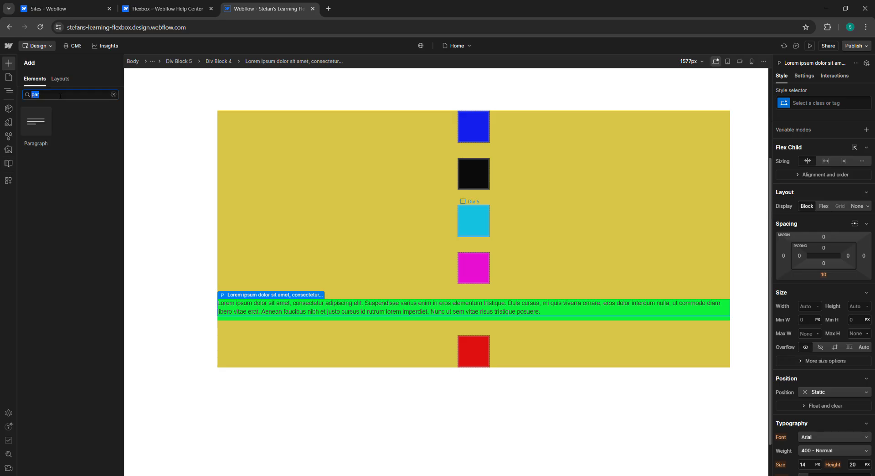
key(ctrl+k)
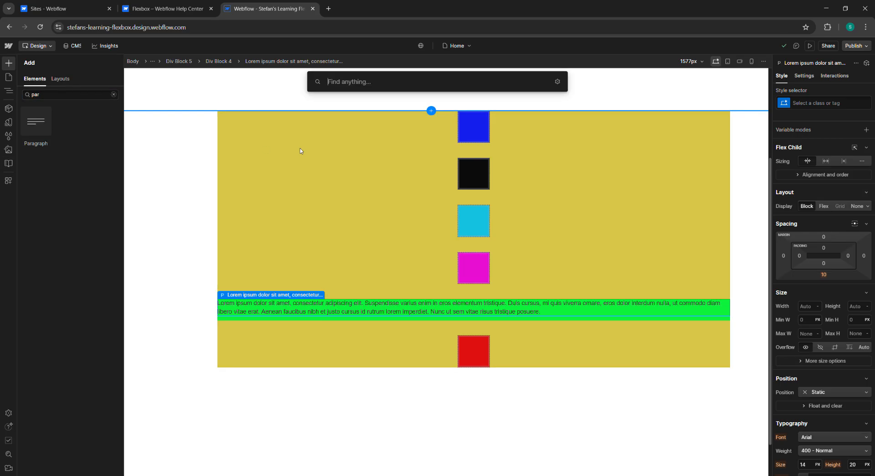
text(heading)
key(Return)
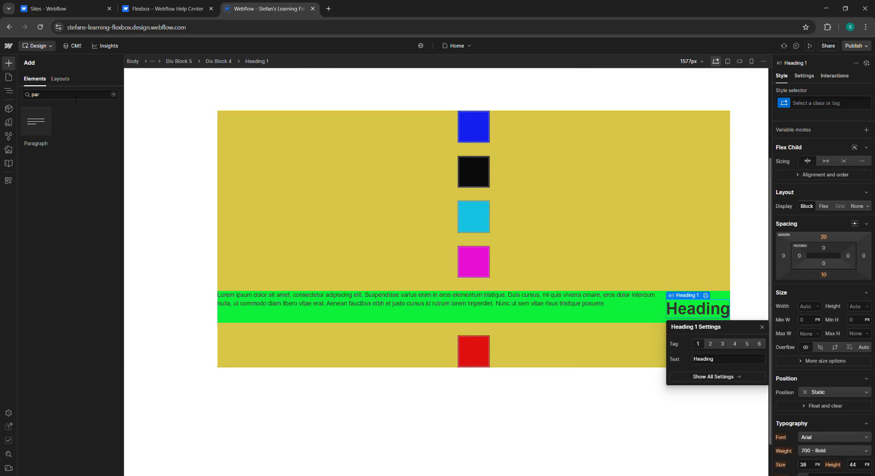
Step: Use quick find to add a Button inside Div Block 4
key(ctrl+e)
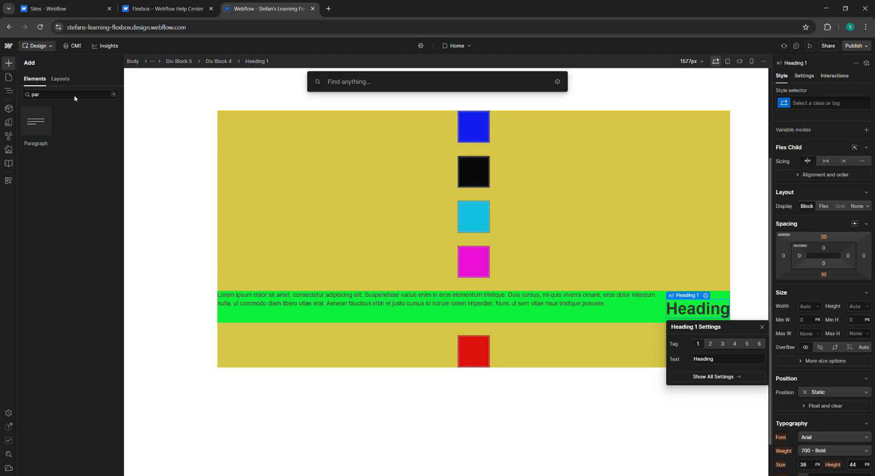
text(button)
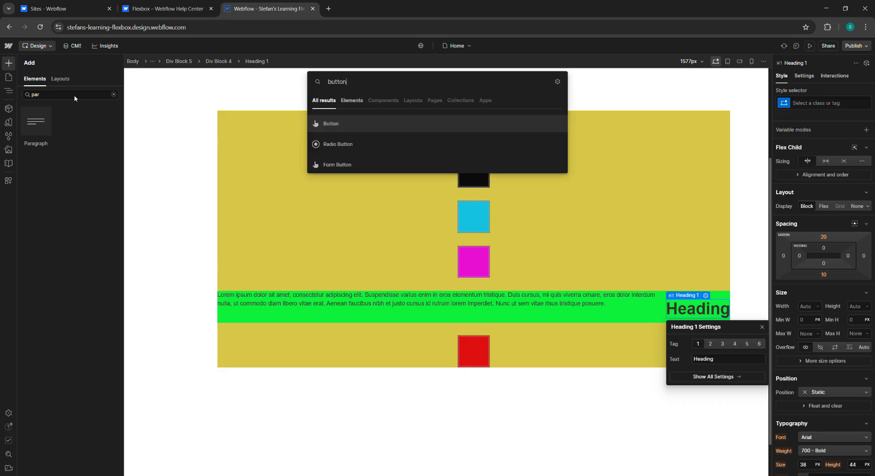
click(357, 131)
click(723, 331)
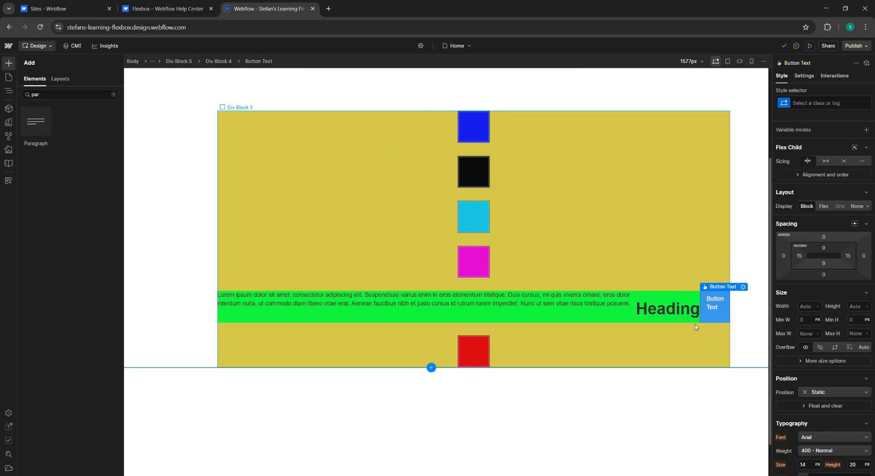
Step: Set Div Block 4's flex direction to vertical and center its children horizontally and vertically
click(510, 304)
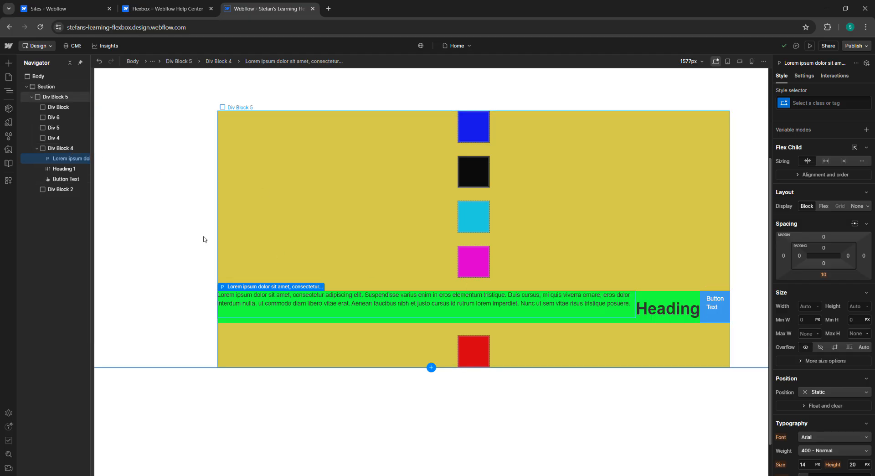
click(63, 149)
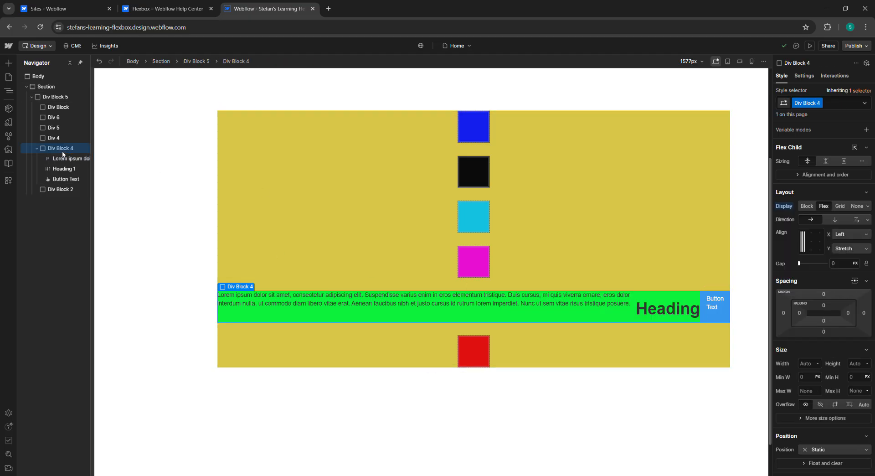
click(836, 220)
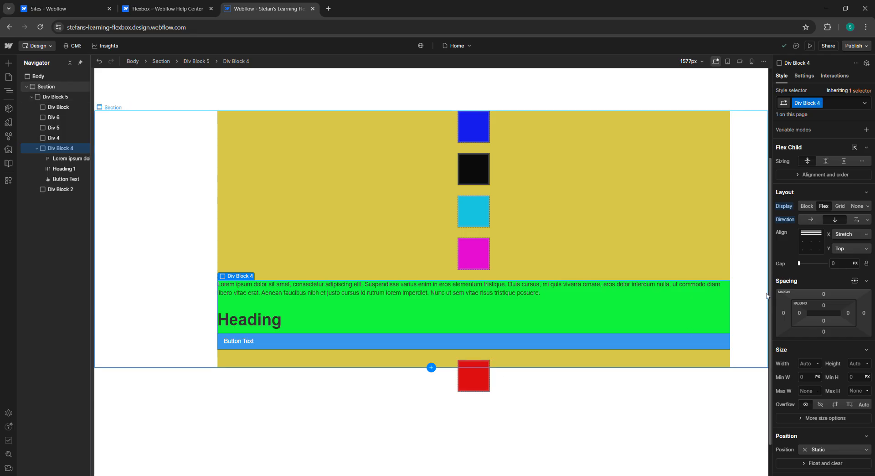
double_click(812, 243)
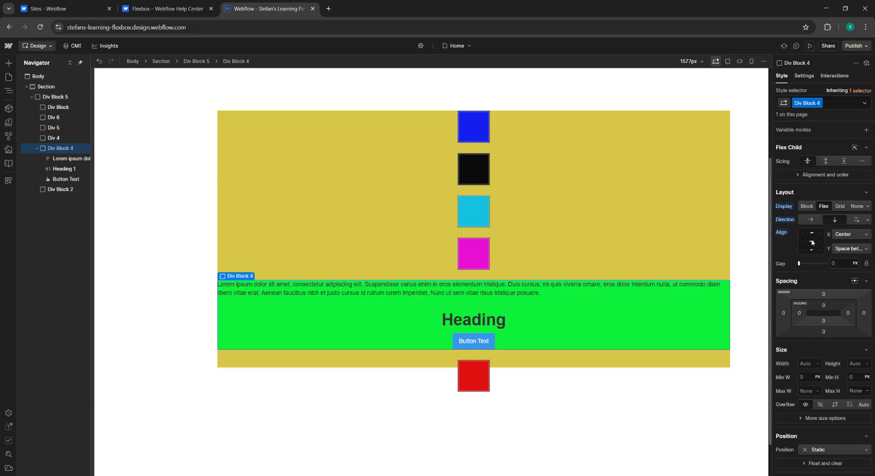
click(813, 242)
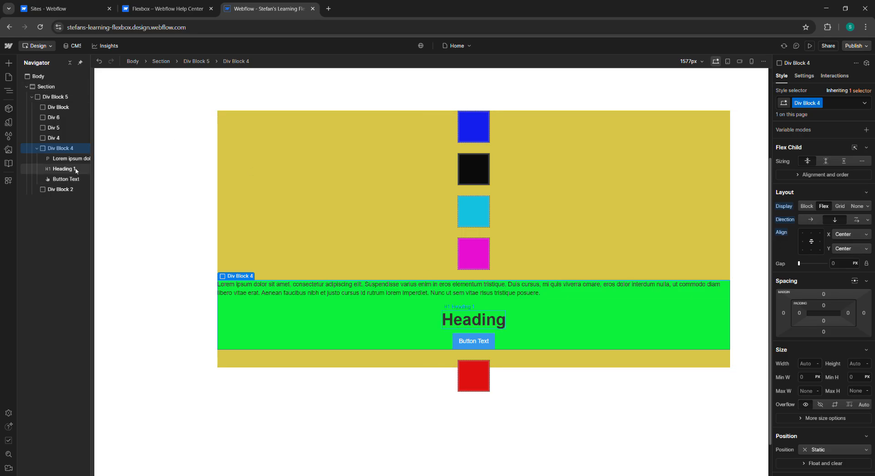
Step: Move Heading 1 above the paragraph inside Div Block 4
drag(72, 169, 73, 162)
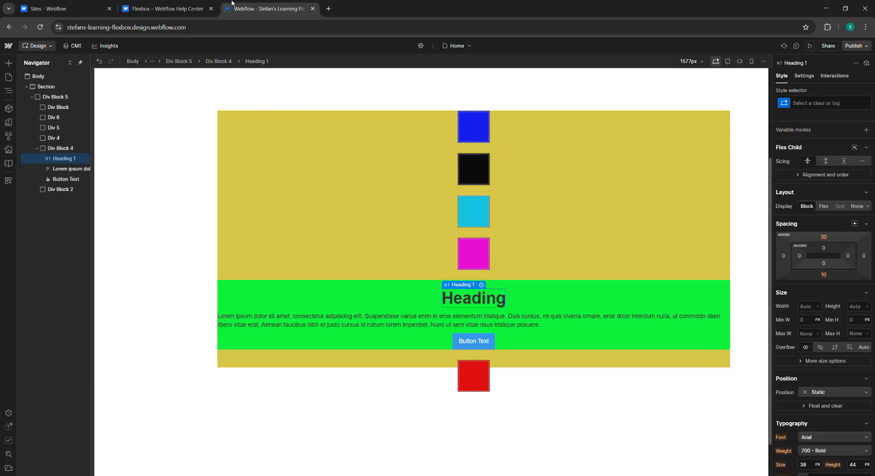
click(186, 4)
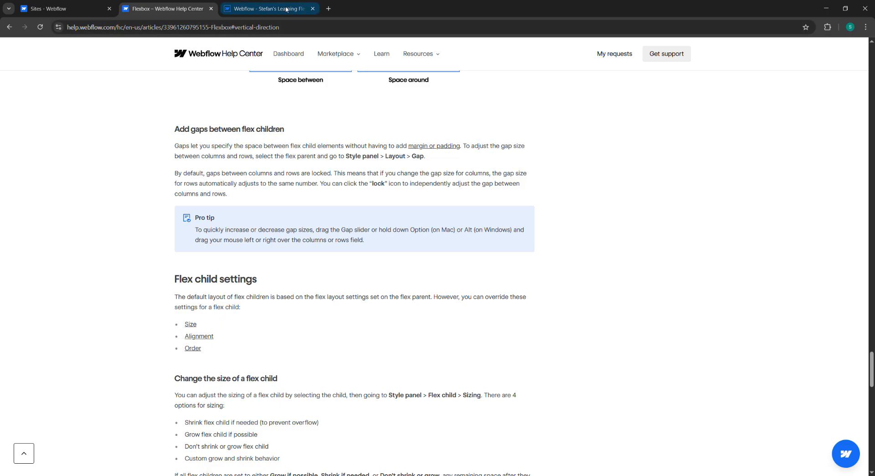
click(266, 9)
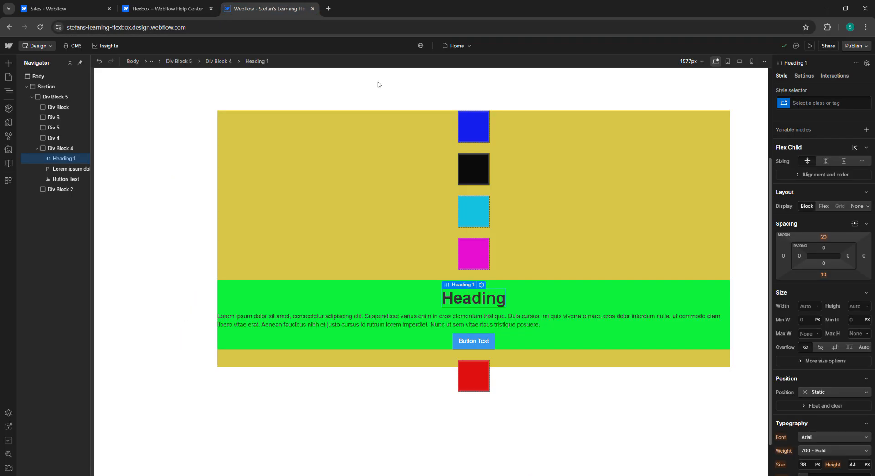
Step: Select Div Block 5 and switch its flex direction to horizontal
click(564, 305)
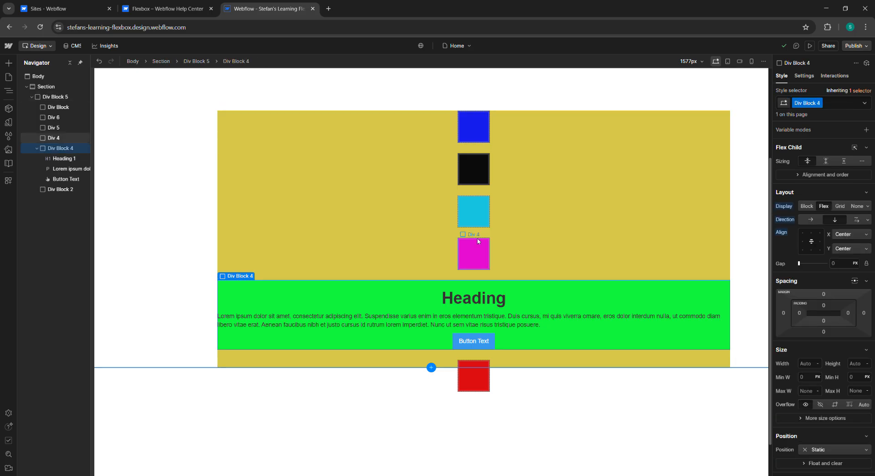
click(59, 97)
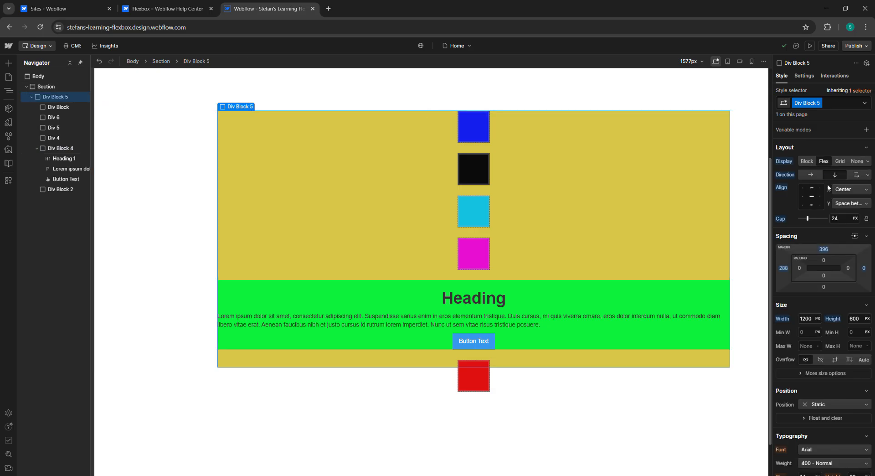
click(804, 197)
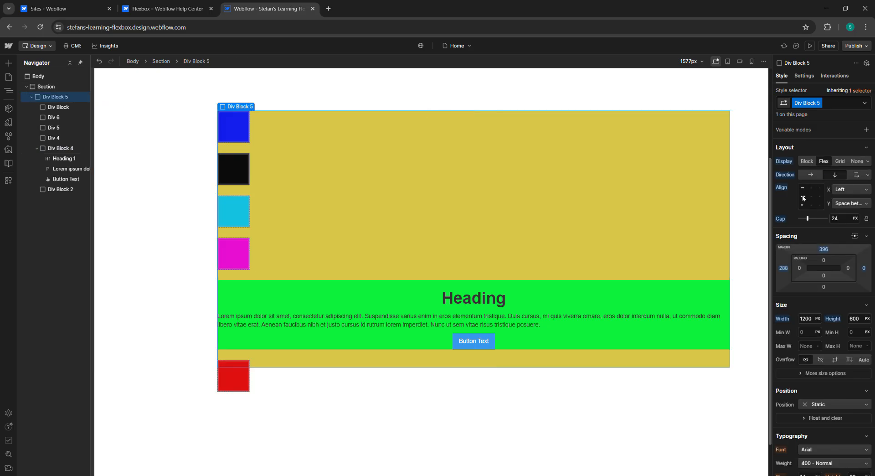
click(811, 189)
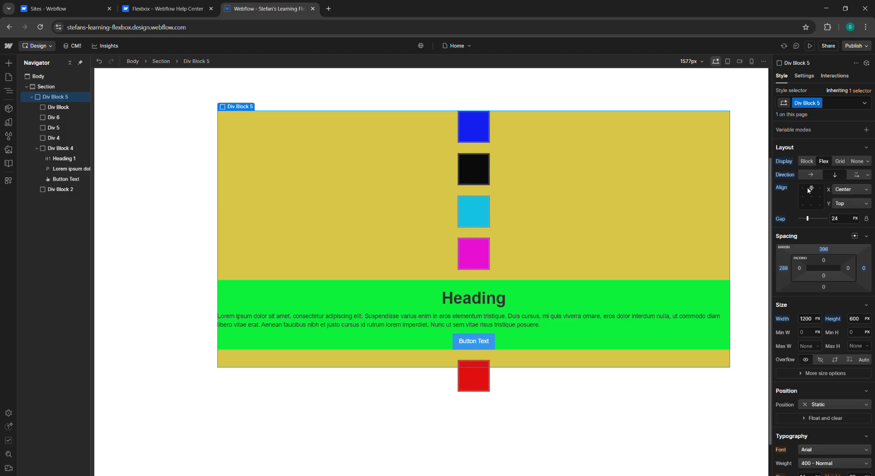
click(813, 175)
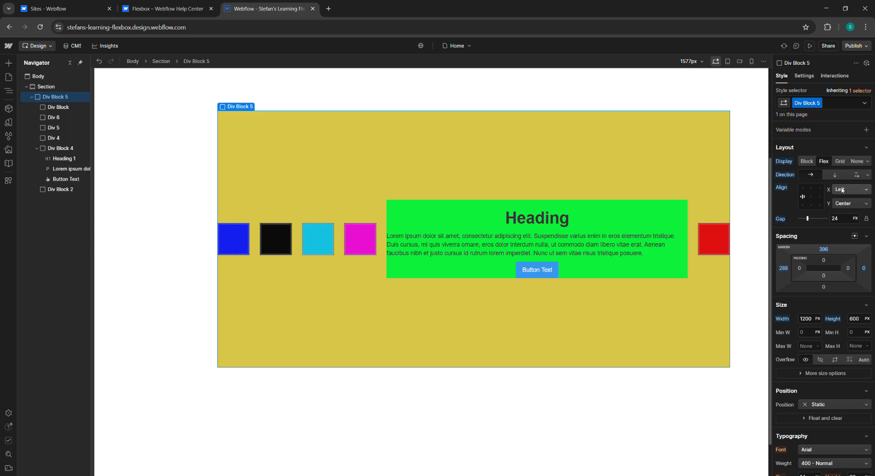
Step: Set Div Block 5's alignment to Left horizontally and Stretch vertically
double_click(802, 199)
click(802, 199)
double_click(803, 198)
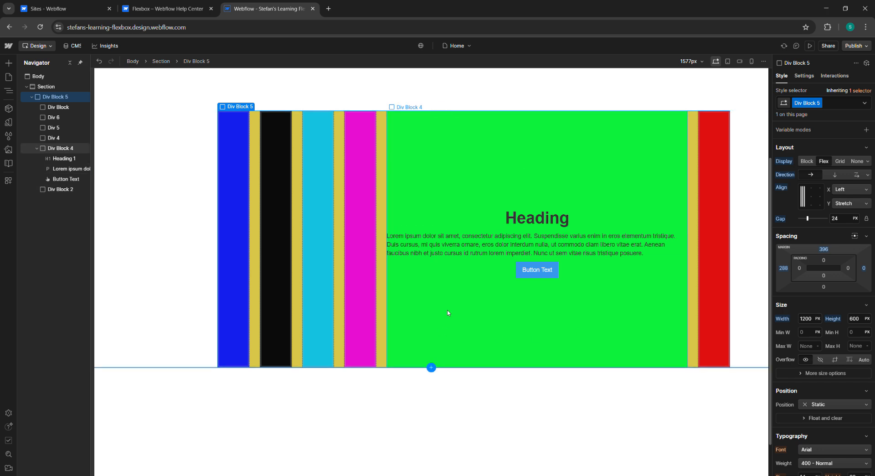
Step: Scroll the help article to the Change the size of a flex child section
click(165, 8)
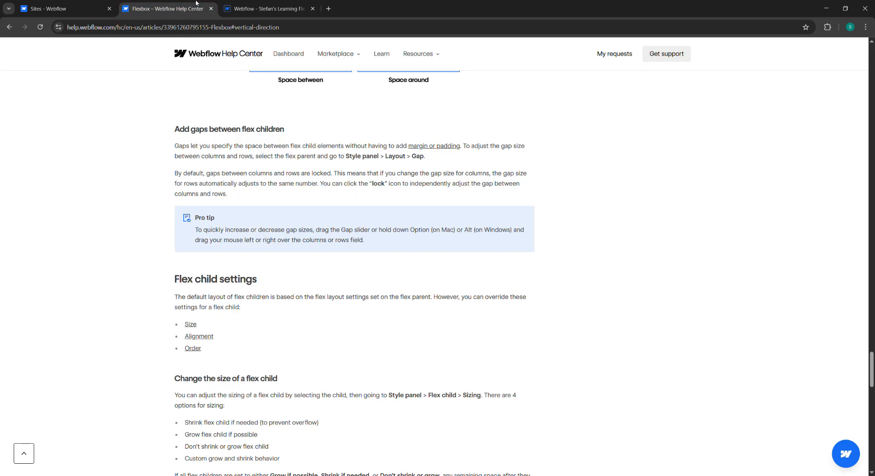
scroll(300, 304, down, 3)
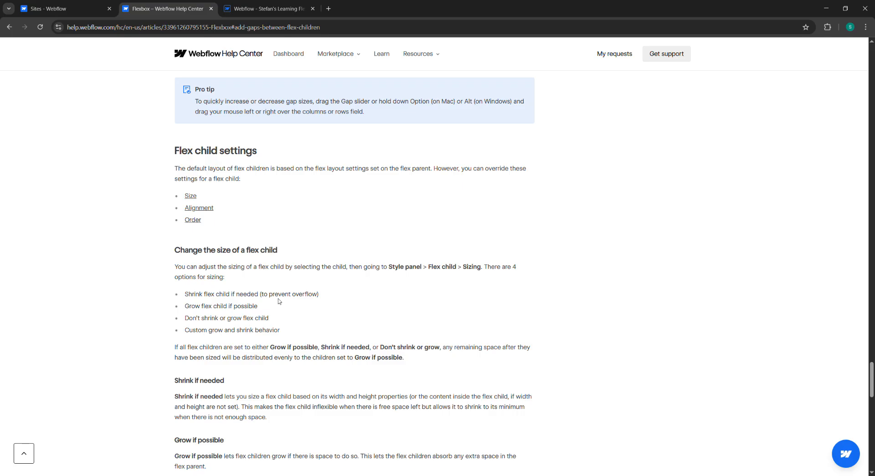
click(264, 8)
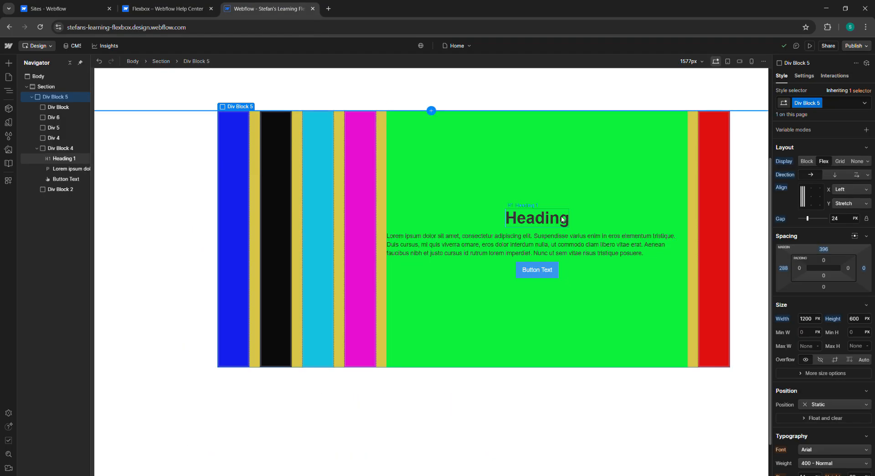
Step: Expand Div Block 4's more size options and browse the Ratio presets without choosing one
click(574, 152)
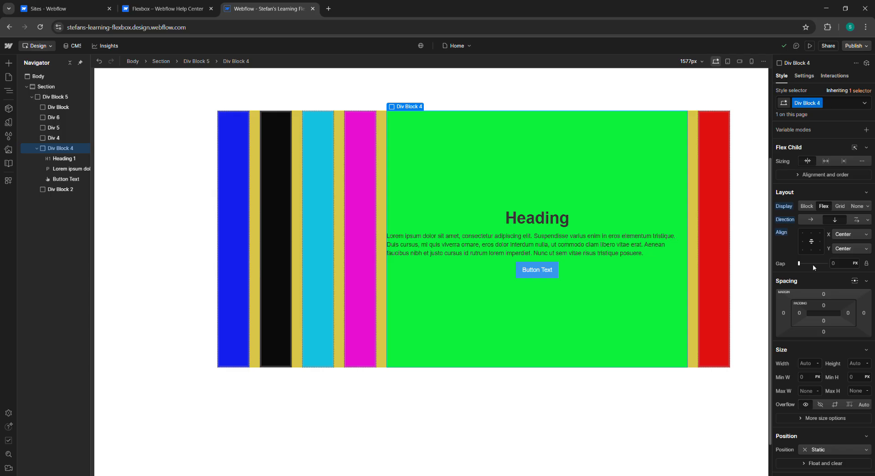
scroll(820, 221, down, 1)
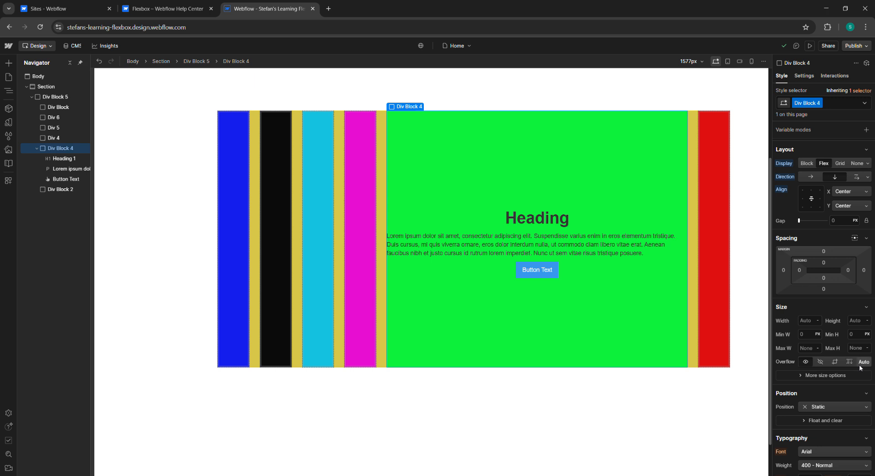
click(828, 376)
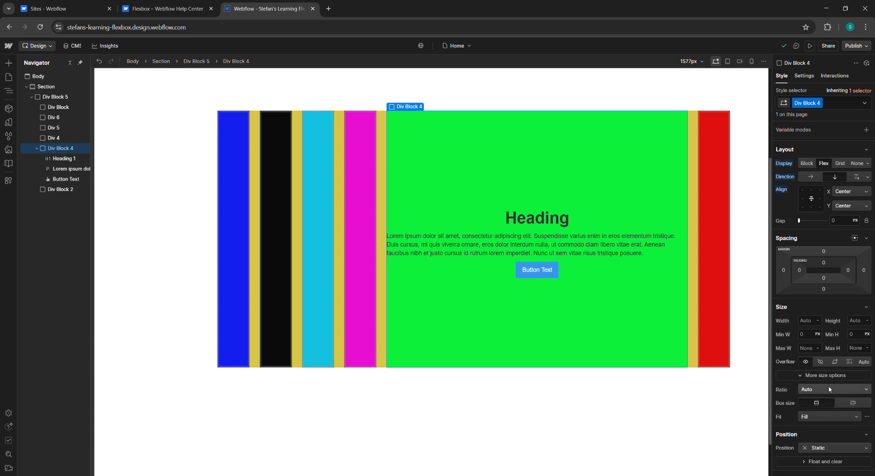
click(830, 389)
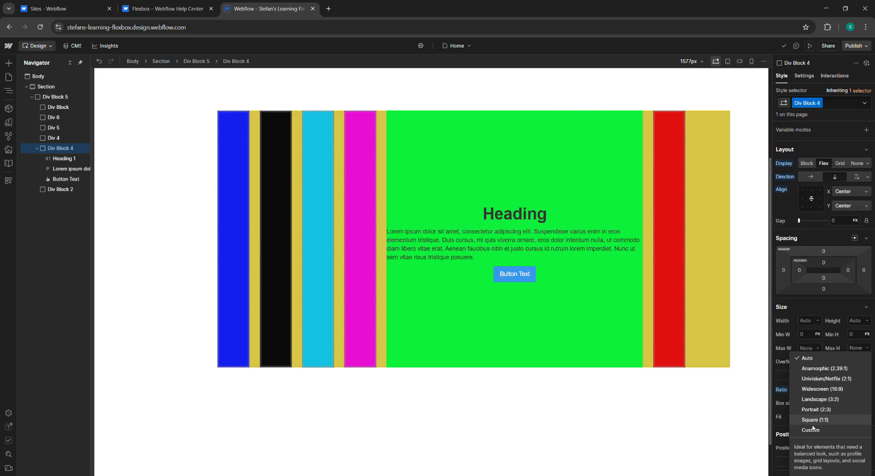
click(773, 368)
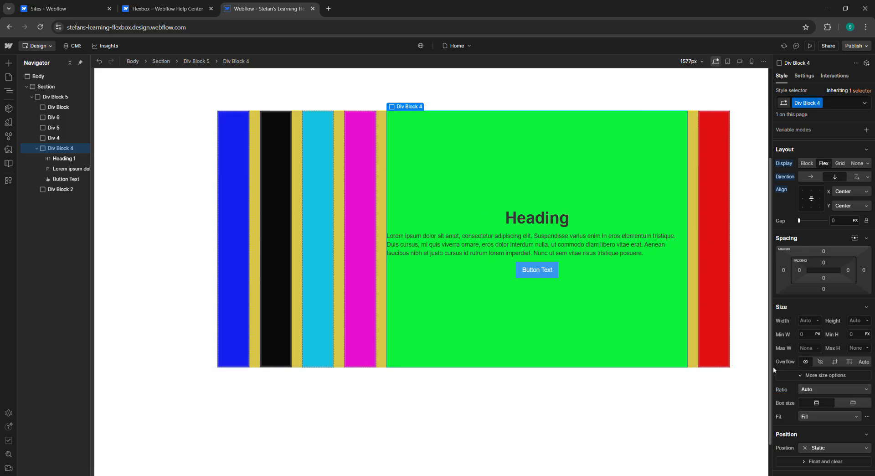
click(150, 9)
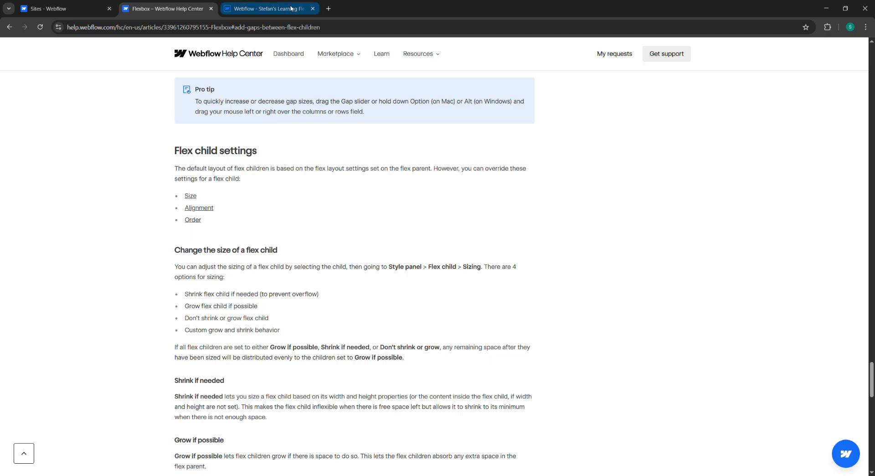
Step: Return to the Designer and toggle Div Block 4's more size options and Position section
click(267, 9)
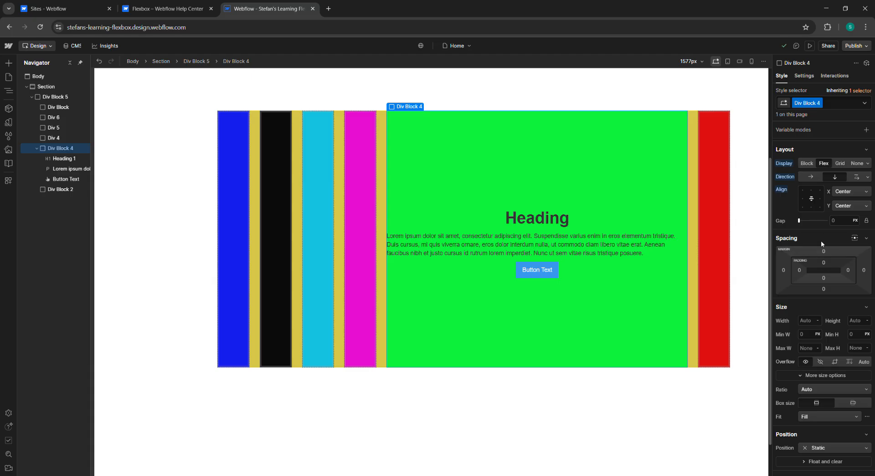
click(850, 376)
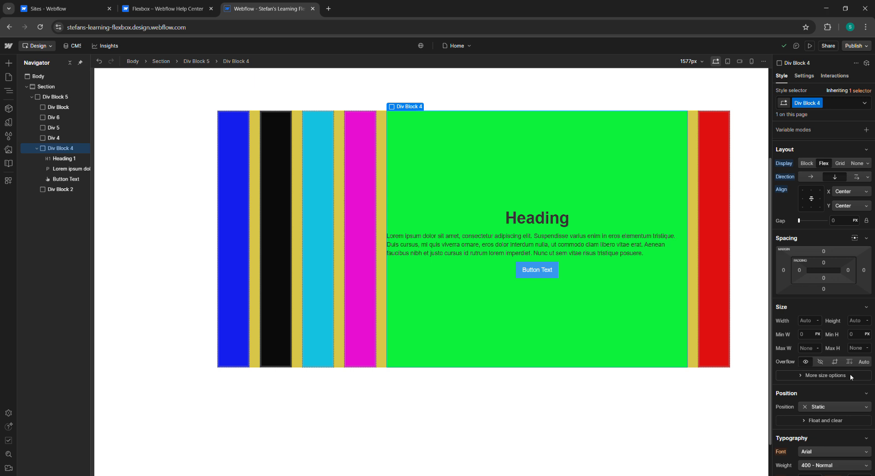
click(837, 375)
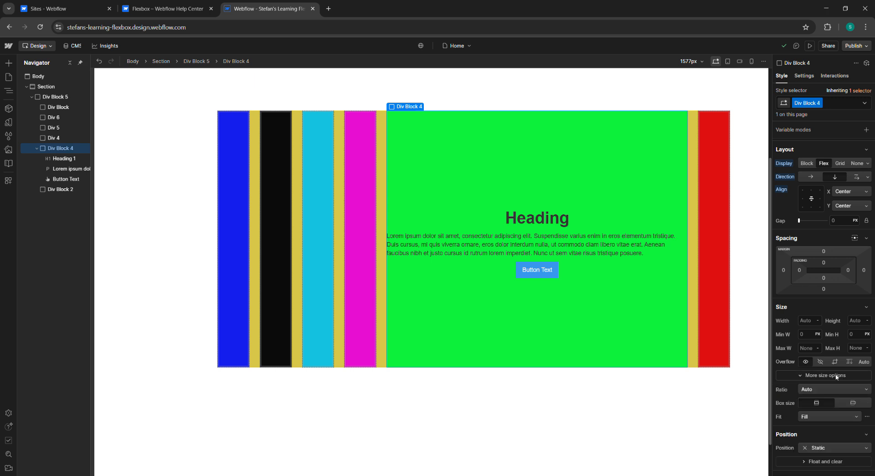
click(801, 375)
scroll(825, 342, down, 2)
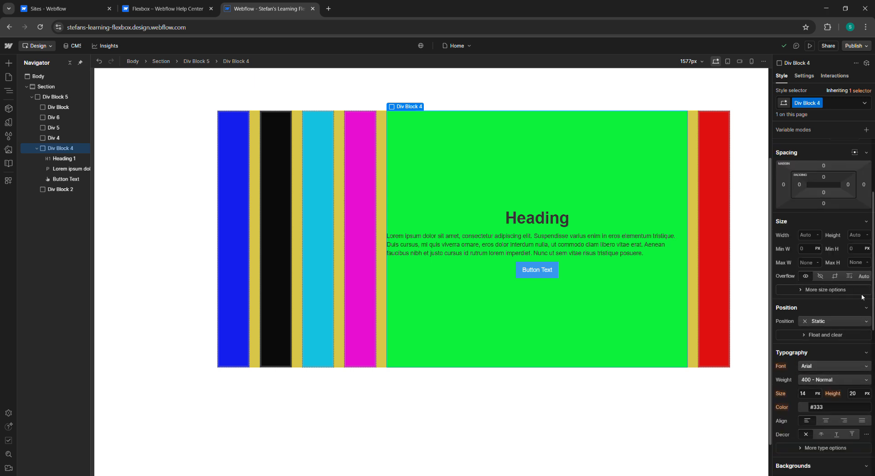
click(800, 289)
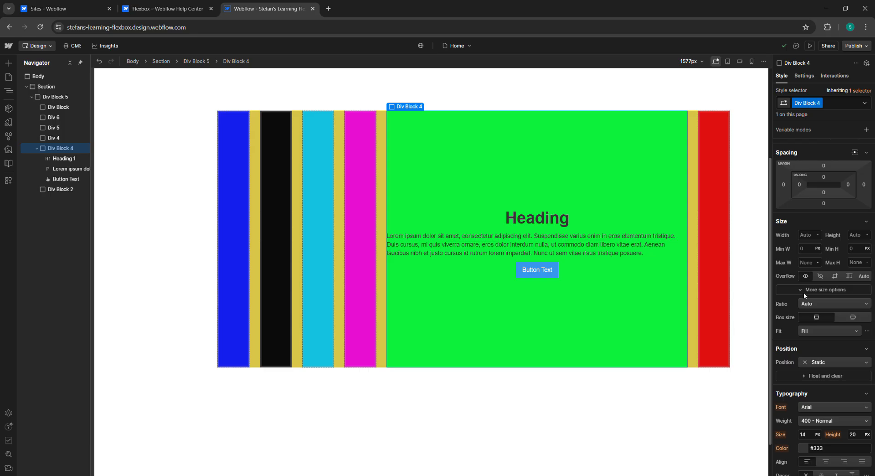
click(803, 291)
click(866, 308)
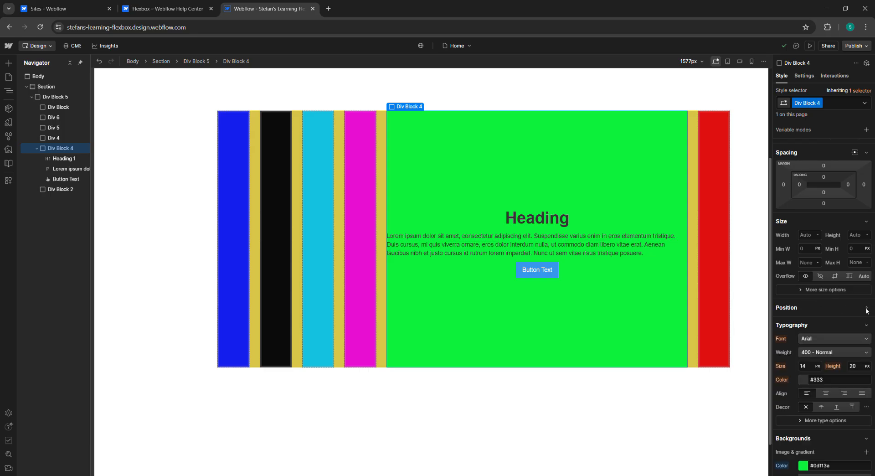
click(867, 309)
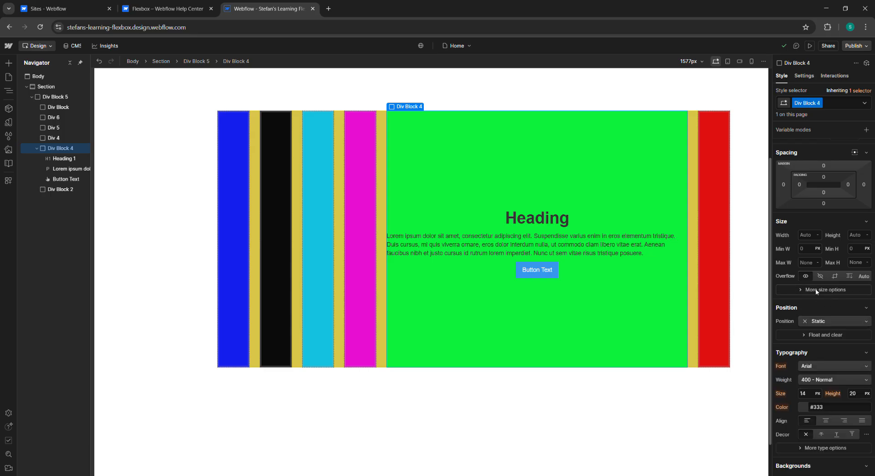
Step: Reset Div Block 4's overflow setting and expand its more size options again
click(863, 277)
click(785, 276)
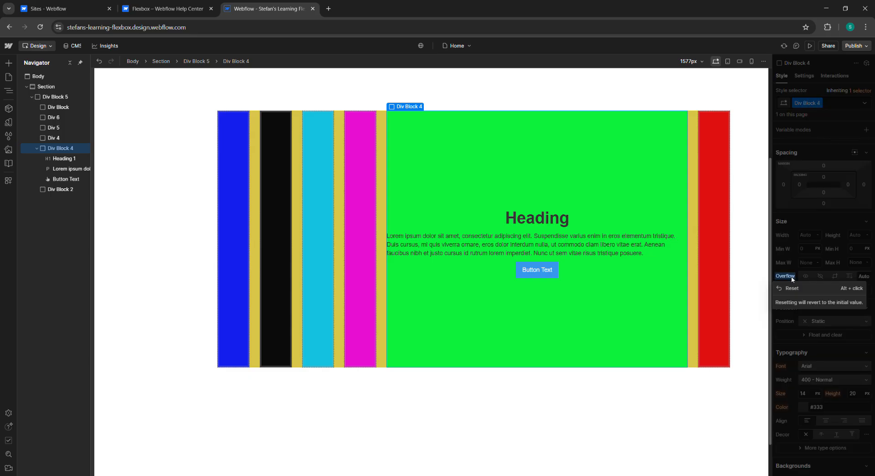
click(792, 278)
click(791, 278)
click(791, 288)
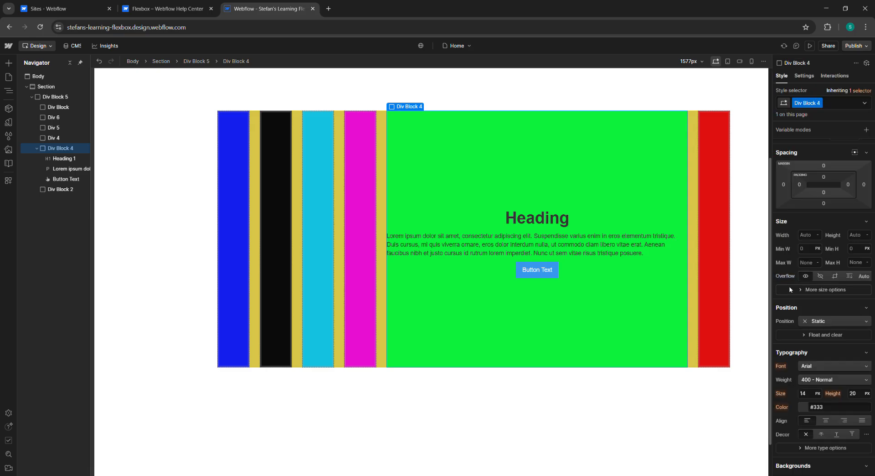
click(798, 289)
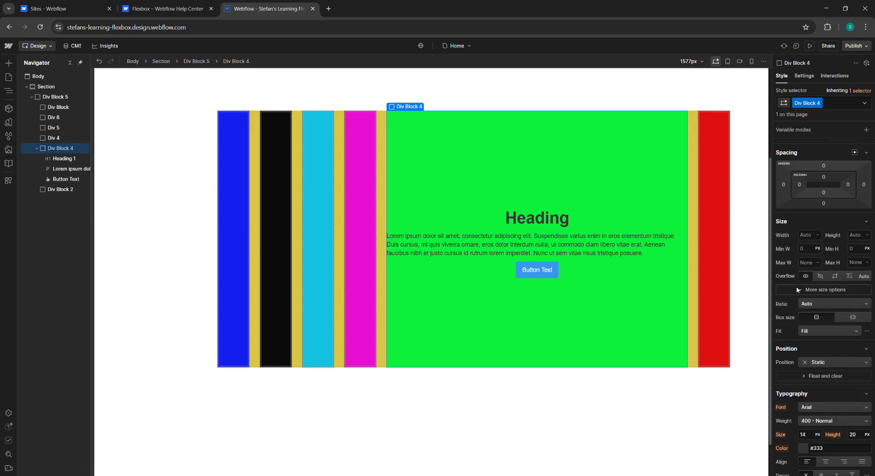
Step: Try the Fit options for Div Block 4 and set its Fit to Scale Down
click(822, 329)
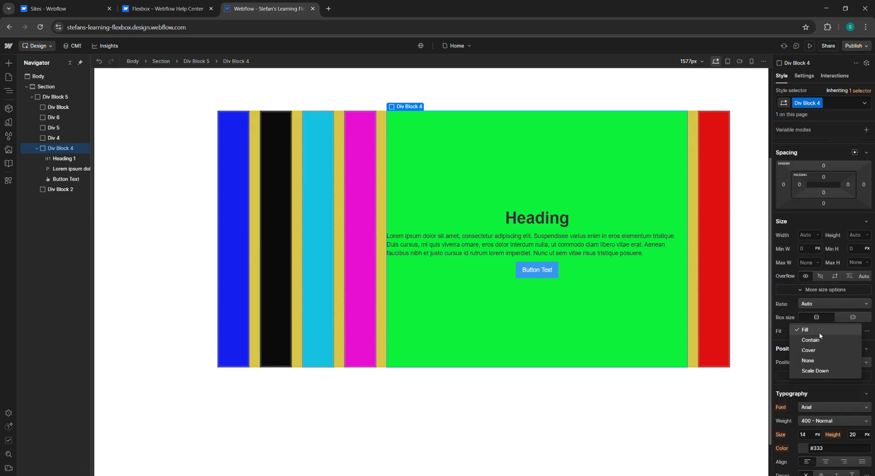
click(819, 340)
click(819, 334)
click(820, 349)
click(818, 334)
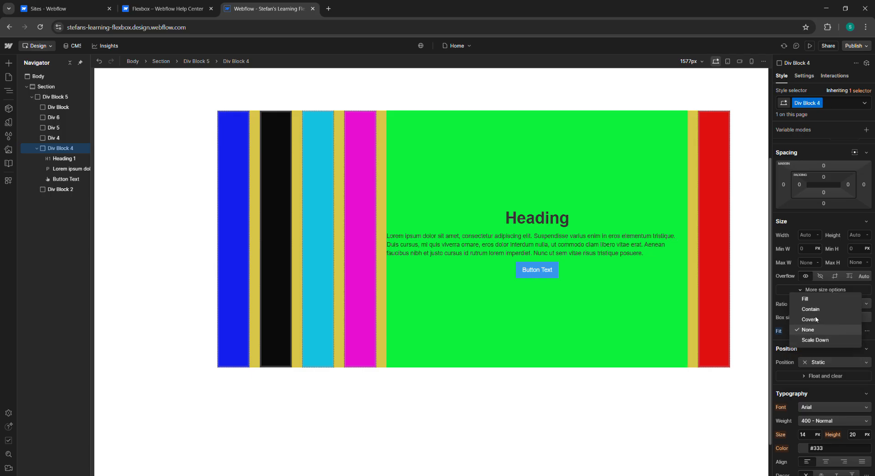
click(810, 319)
click(823, 330)
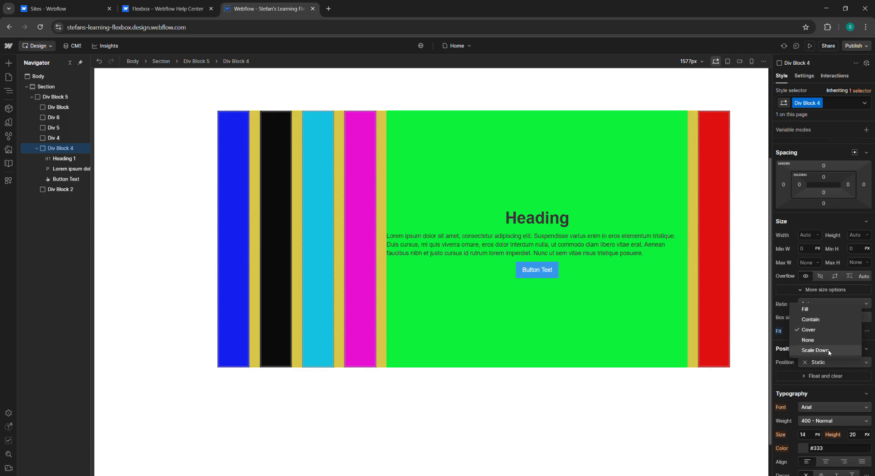
click(829, 351)
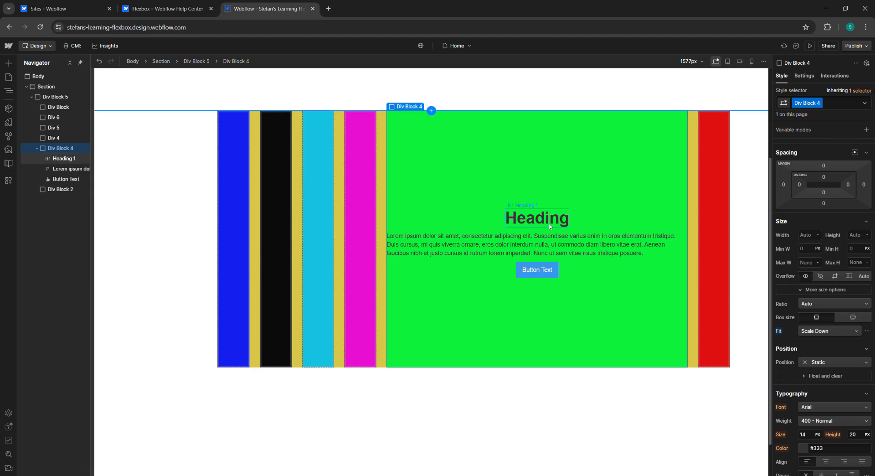
Step: Reselect Div Block 4, collapse its more size options and set its overflow to Visible
click(612, 242)
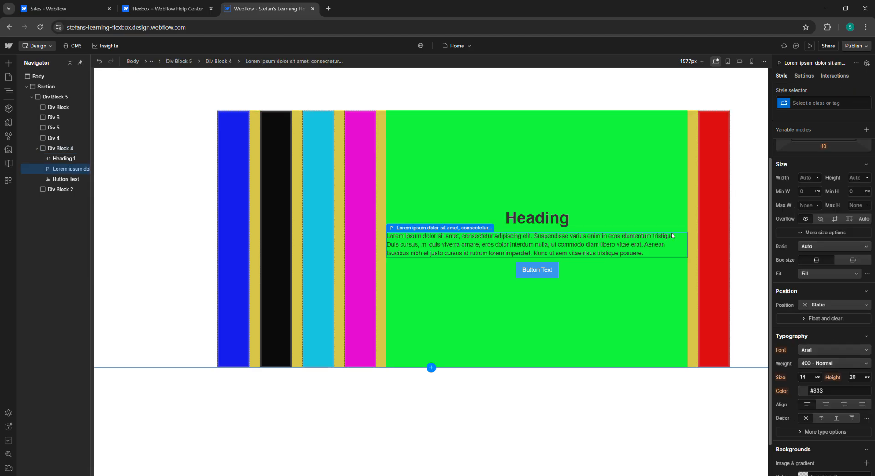
click(457, 130)
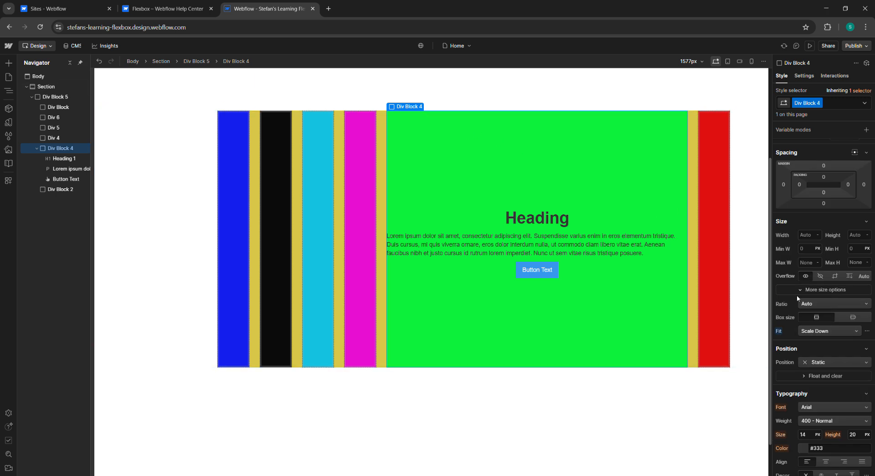
click(845, 290)
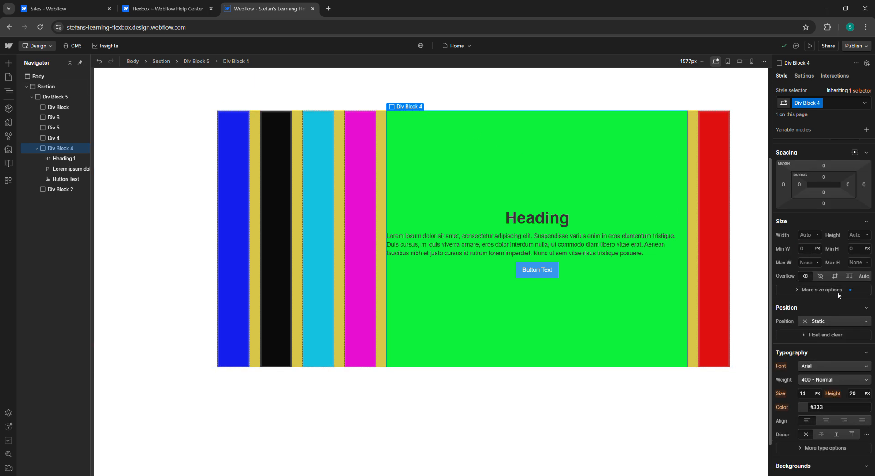
click(841, 291)
click(825, 291)
click(850, 290)
click(853, 291)
scroll(814, 256, up, 2)
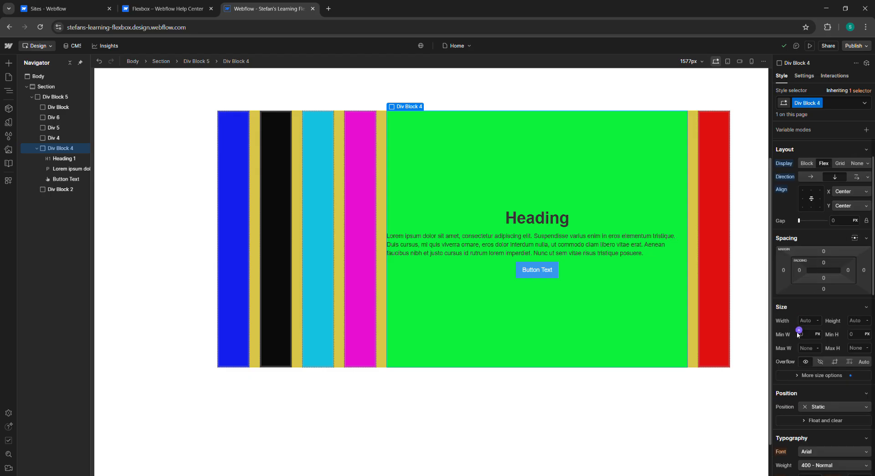
scroll(818, 383, down, 1)
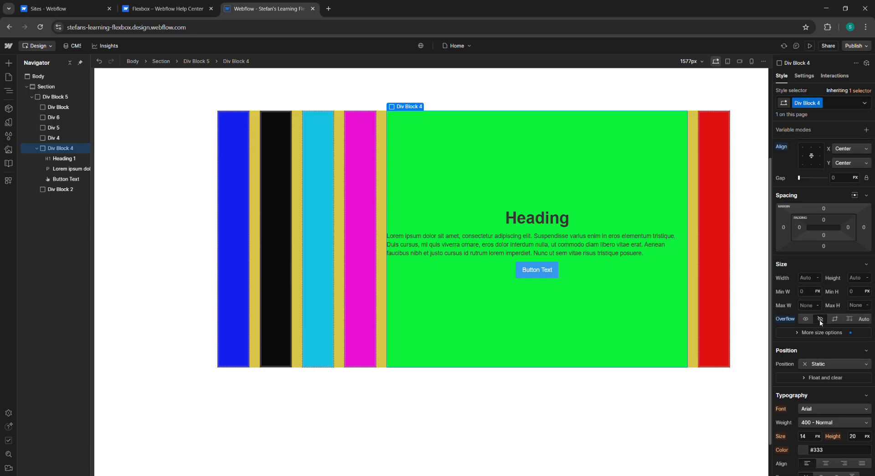
click(836, 320)
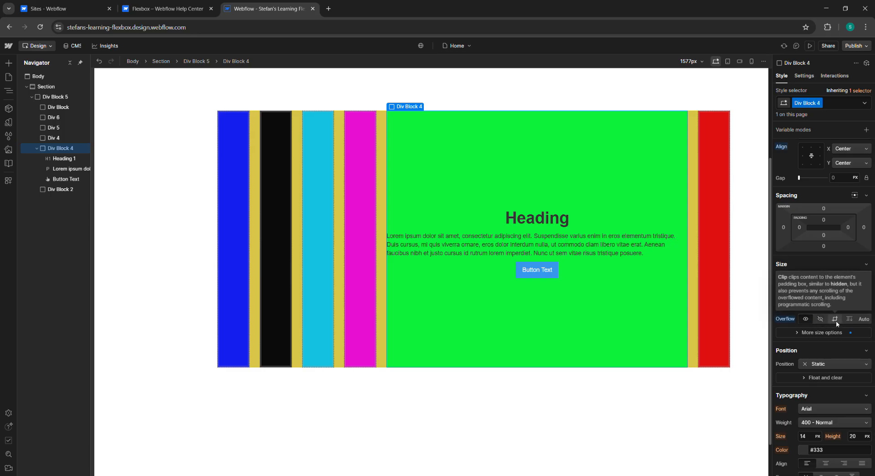
click(805, 320)
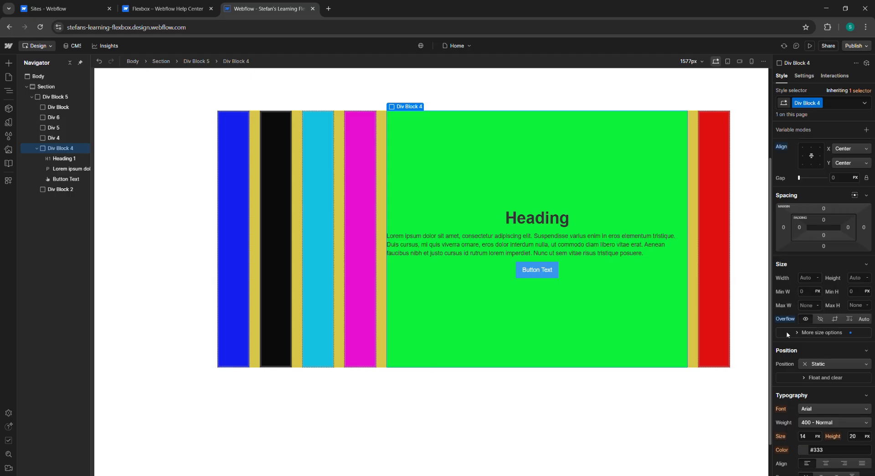
Step: Read the Change the size of a flex child section in the help article
click(174, 8)
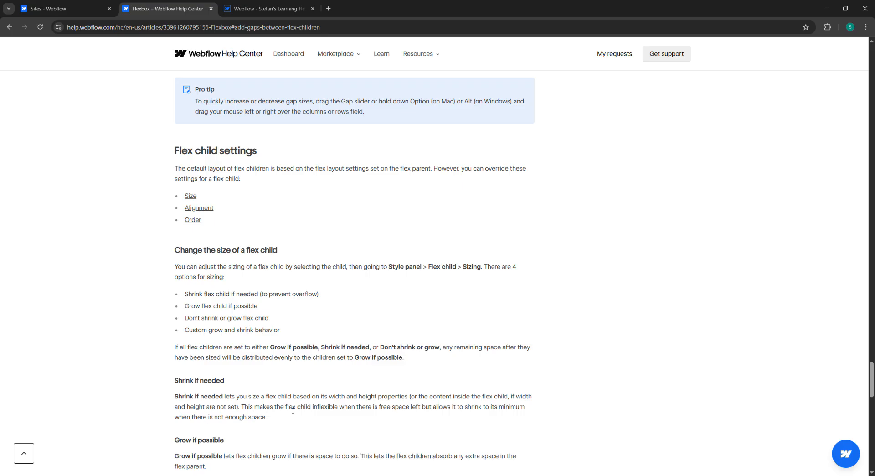
scroll(293, 411, down, 1)
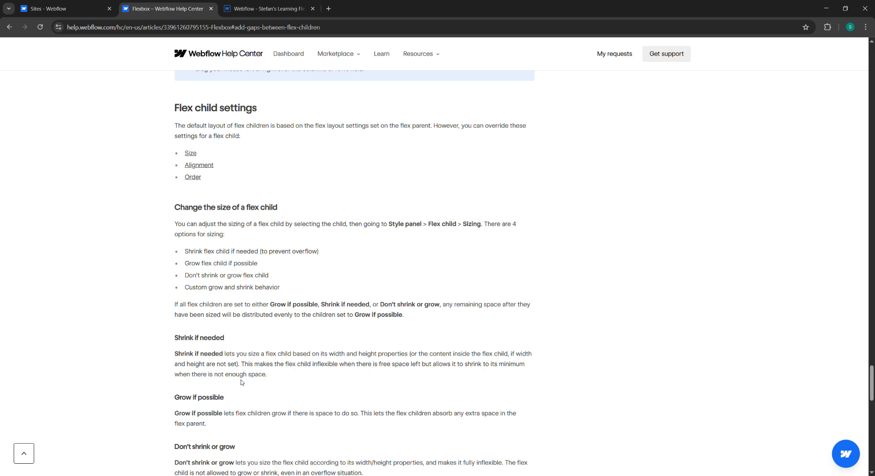
scroll(241, 381, down, 3)
scroll(241, 378, up, 3)
click(192, 155)
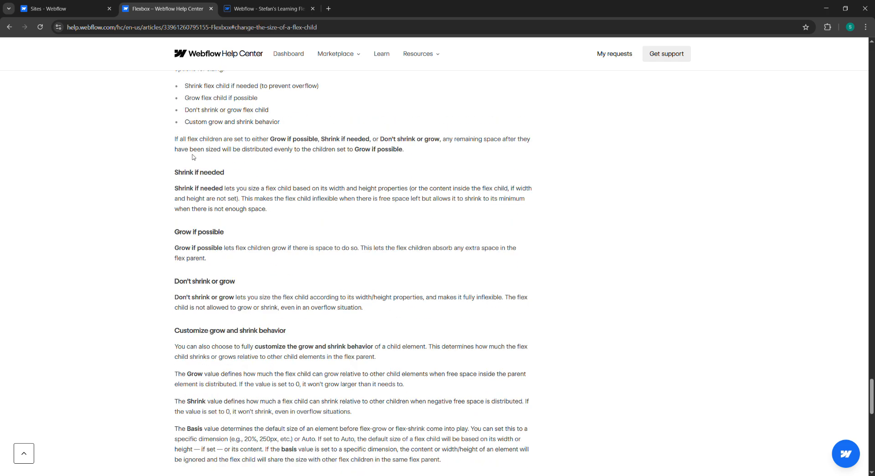
Step: Set Div Block 4's width to 200 px
click(224, 3)
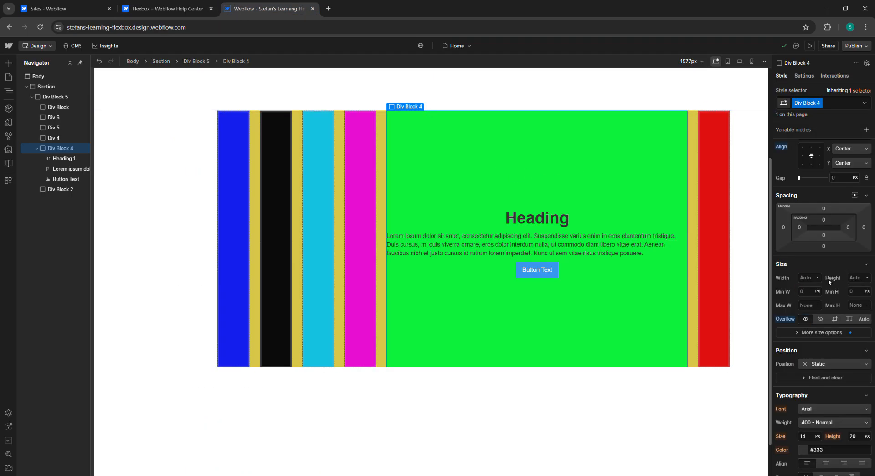
click(812, 279)
text(200)
key(Return)
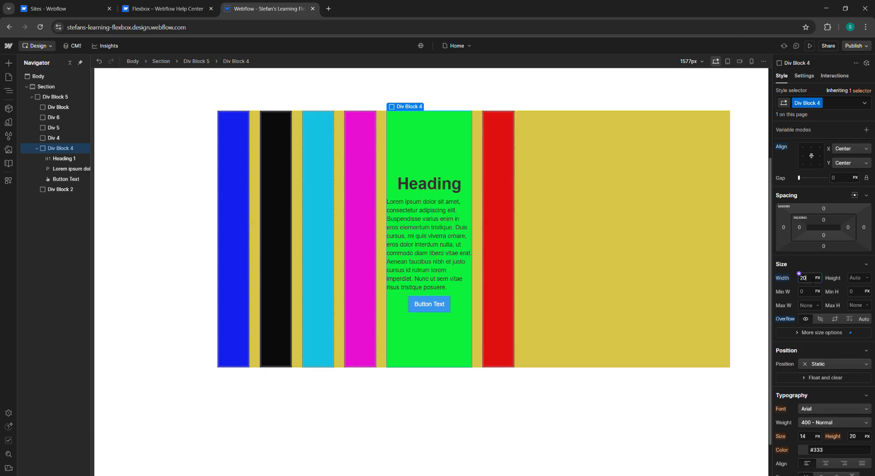
text(120)
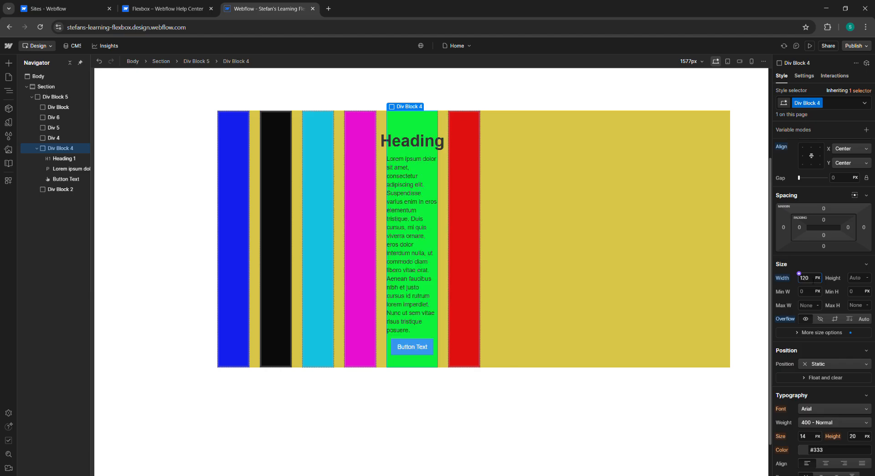
key(BackSpace)
key(BackSpace)
key(BackSpace)
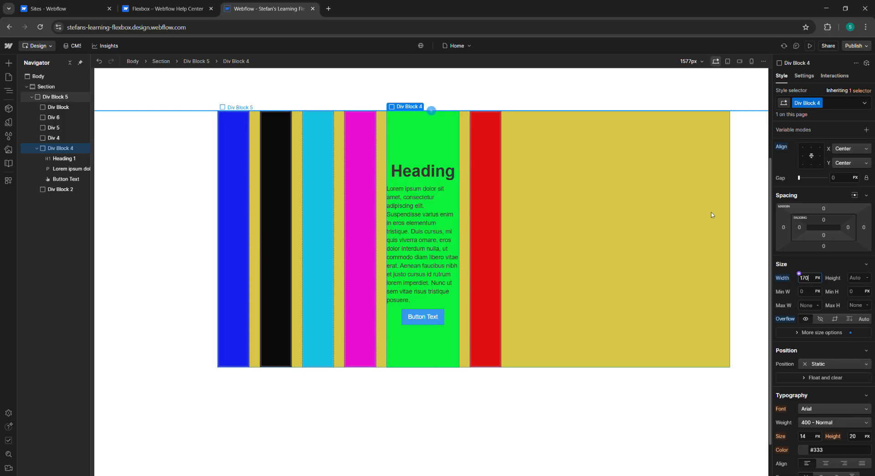
key(BackSpace)
key(BackSpace)
key(BackSpace)
text(200)
key(Return)
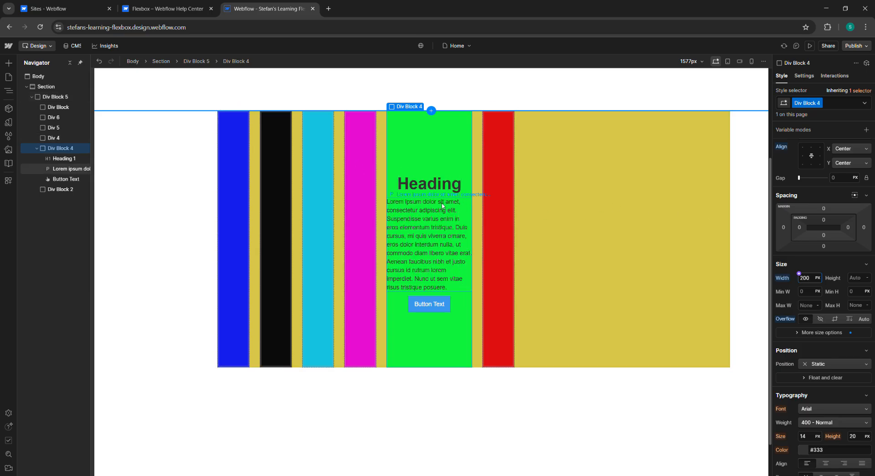
Step: Align Div Block 4's content Center horizontally and Space between vertically
click(819, 157)
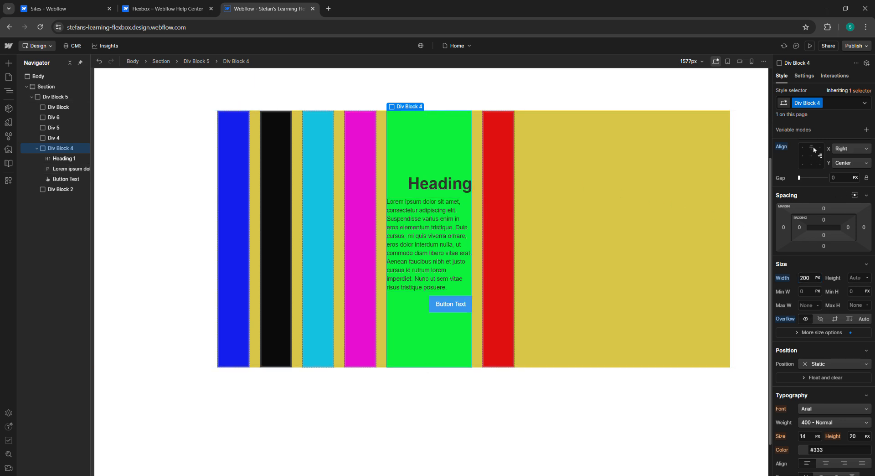
click(813, 148)
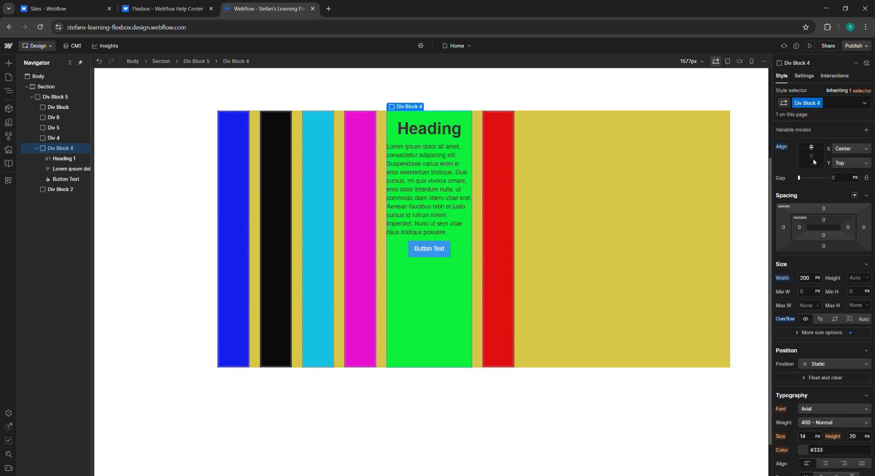
double_click(812, 159)
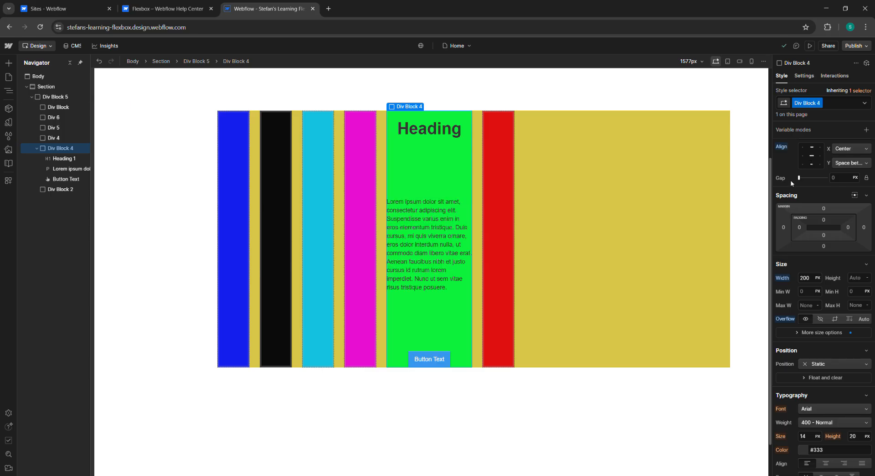
Step: Glance at the help article, then set Div Block 4's width back to Auto
click(183, 5)
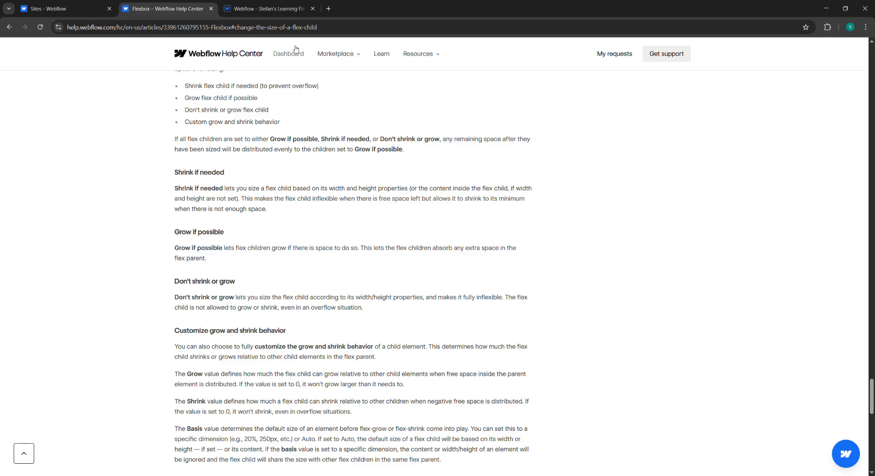
click(273, 8)
click(817, 280)
text(auto)
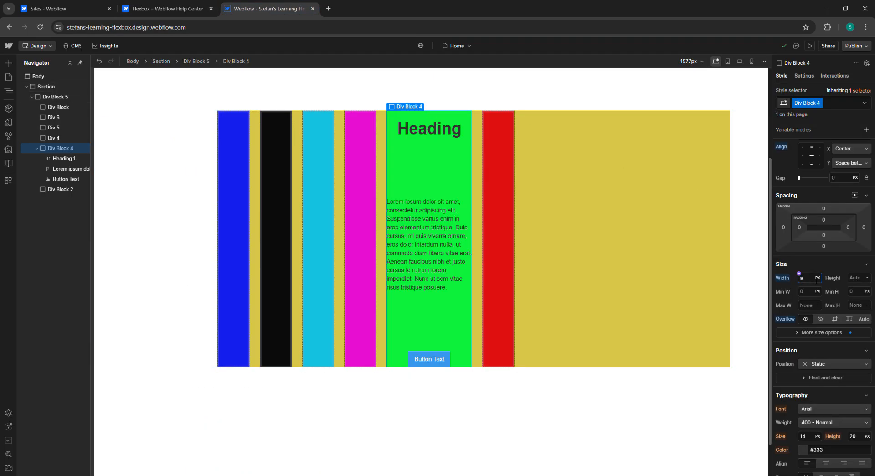
key(Return)
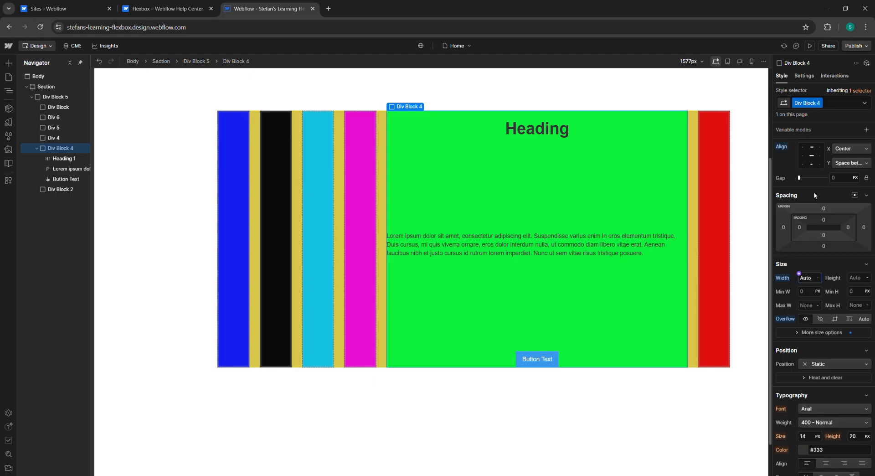
Step: Try centering Div Block 4's content vertically, then restore Space between distribution
click(815, 157)
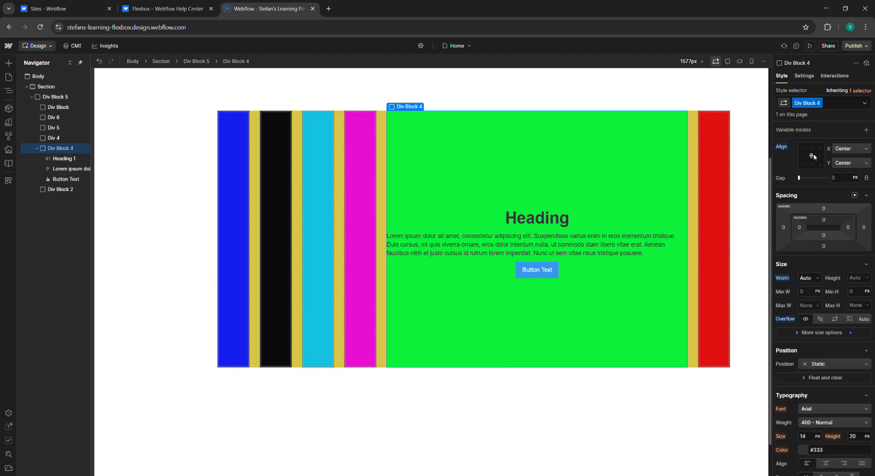
click(814, 156)
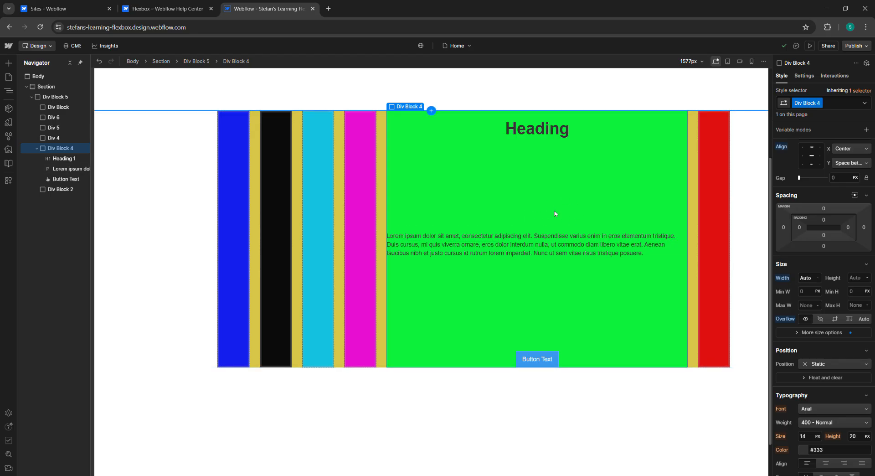
Step: Expand the extra size options and set Div Block 4's aspect ratio to Portrait (2:3)
click(799, 333)
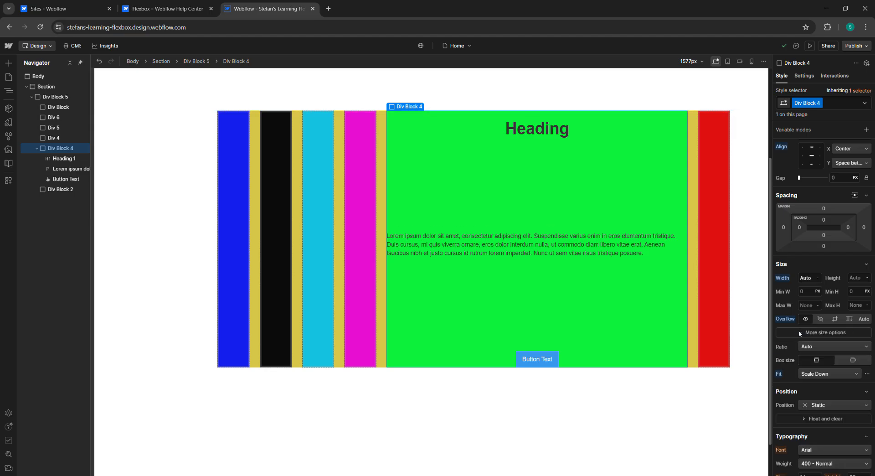
click(827, 347)
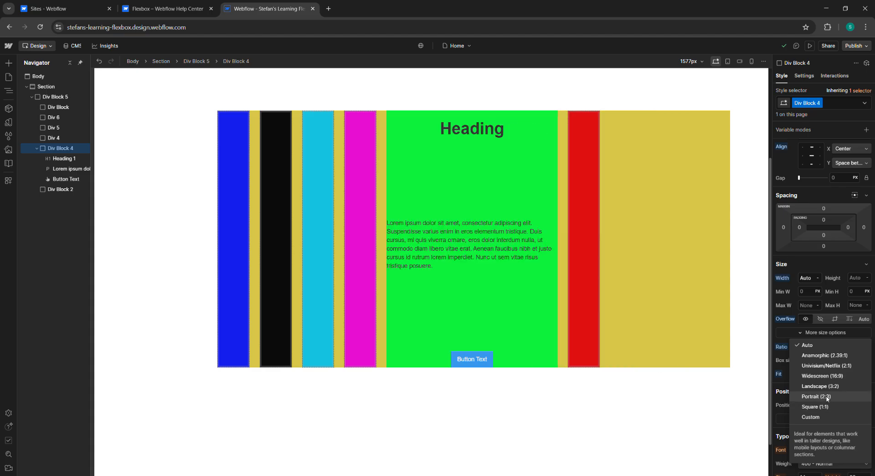
click(816, 397)
click(830, 349)
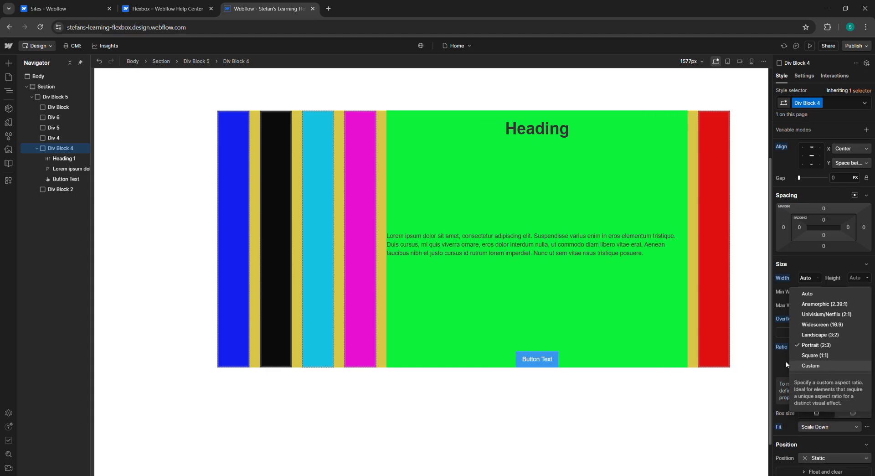
click(816, 355)
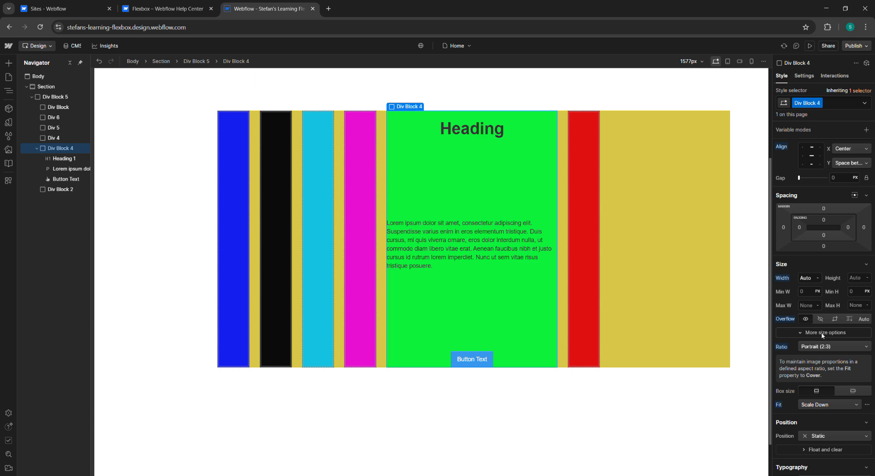
Step: Review Div Block 4's Fit options and the remaining style settings further down the panel
scroll(834, 349, down, 1)
click(836, 359)
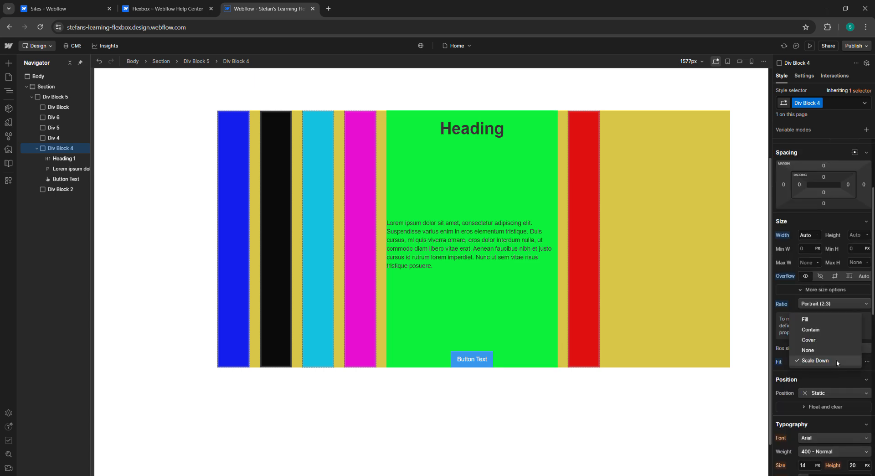
click(835, 360)
scroll(833, 366, down, 4)
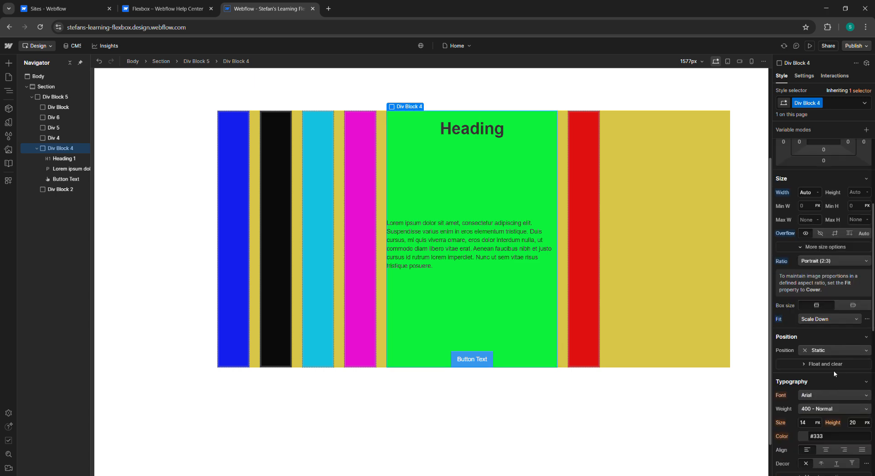
scroll(828, 373, down, 5)
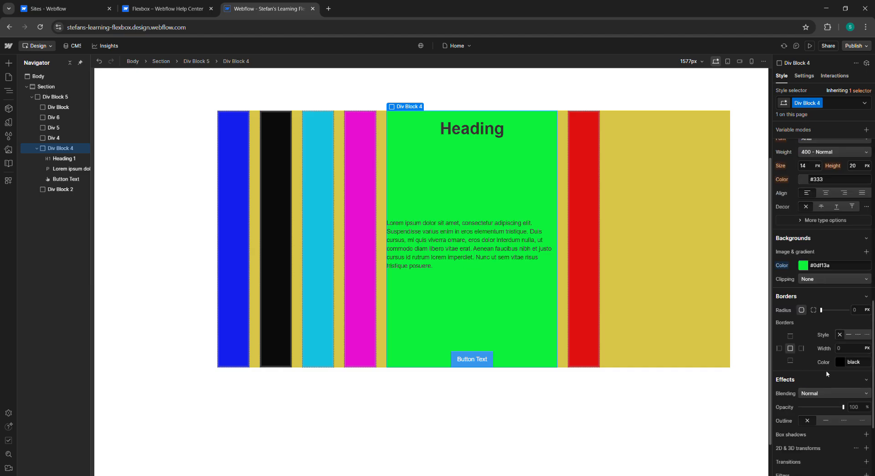
scroll(827, 372, up, 10)
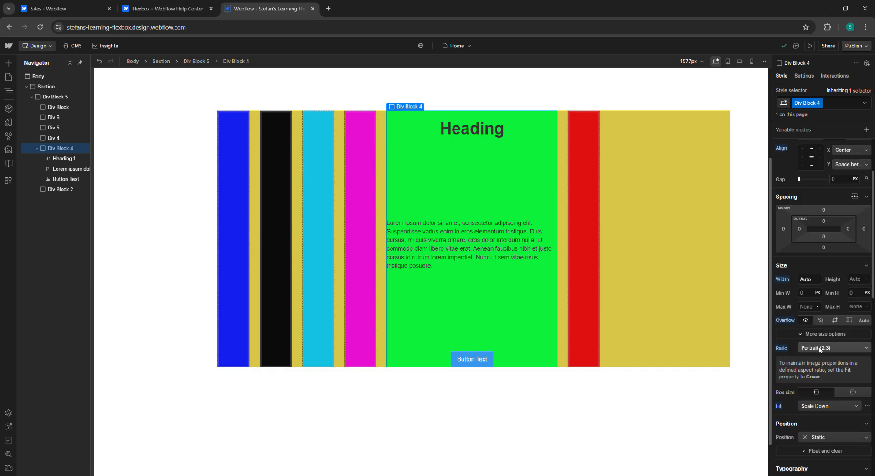
scroll(826, 314, up, 2)
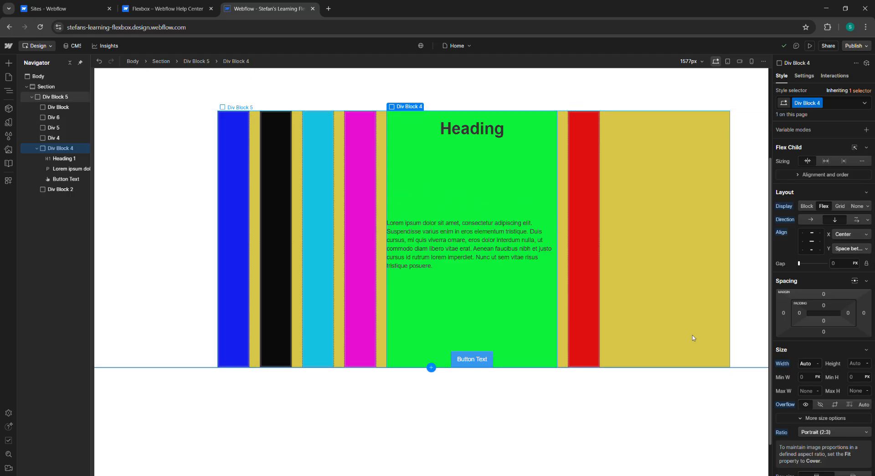
Step: Switch Div Block 4's ratio to Auto and back to Portrait (2:3), and center its content vertically
click(810, 432)
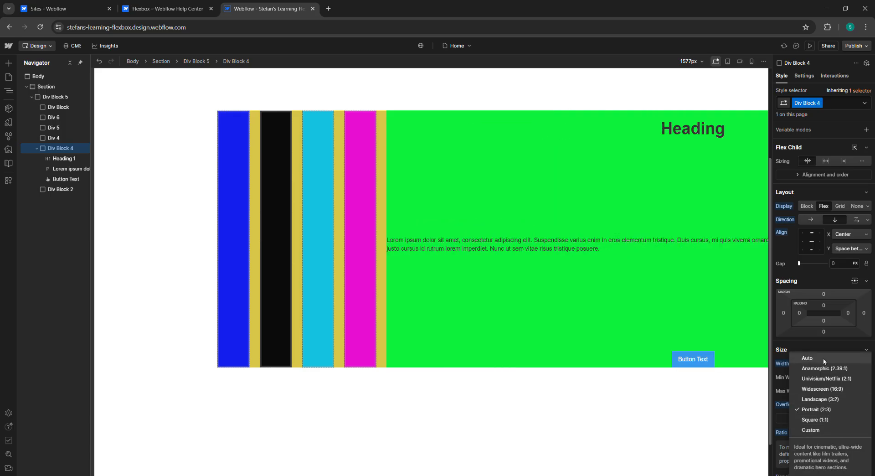
click(824, 359)
click(827, 418)
click(827, 420)
click(826, 431)
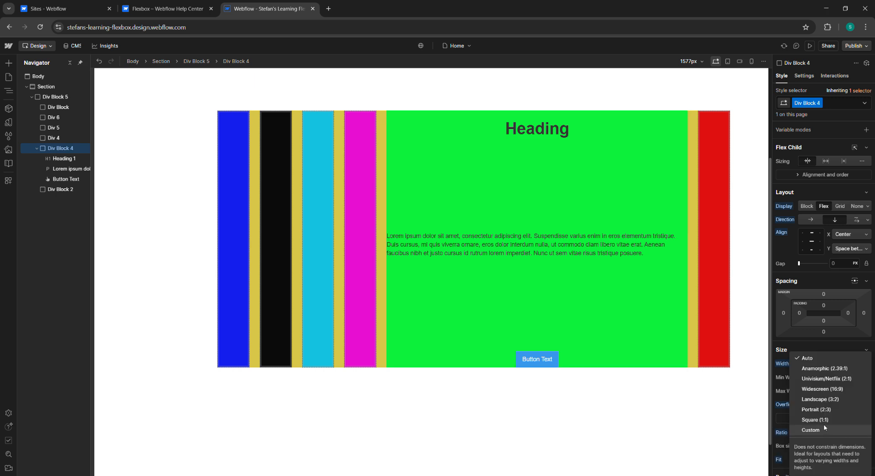
click(821, 409)
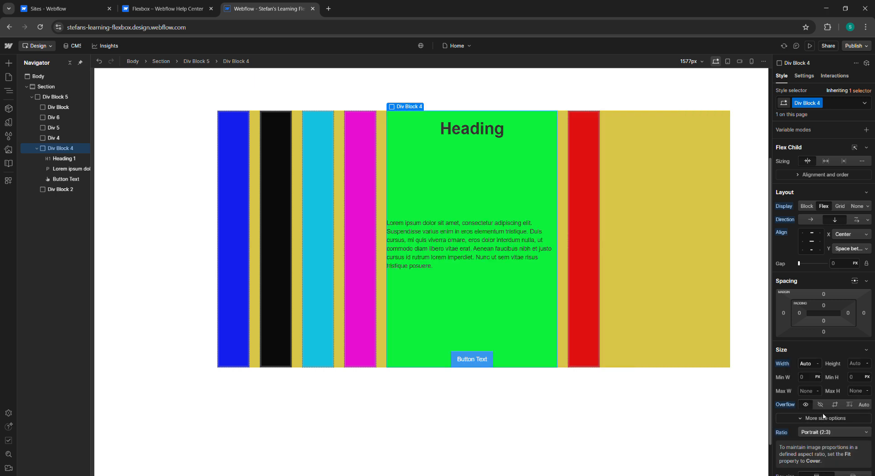
click(811, 241)
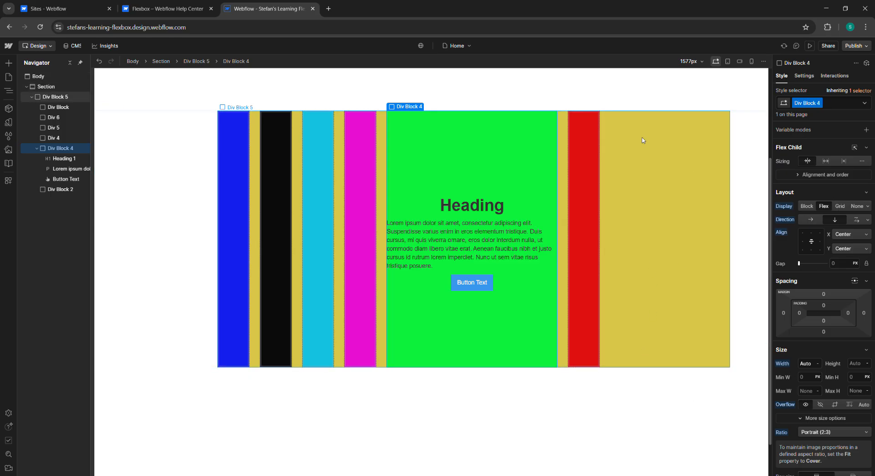
Step: Read the grow, shrink, basis and flex child alignment sections of the Flexbox help article
click(178, 9)
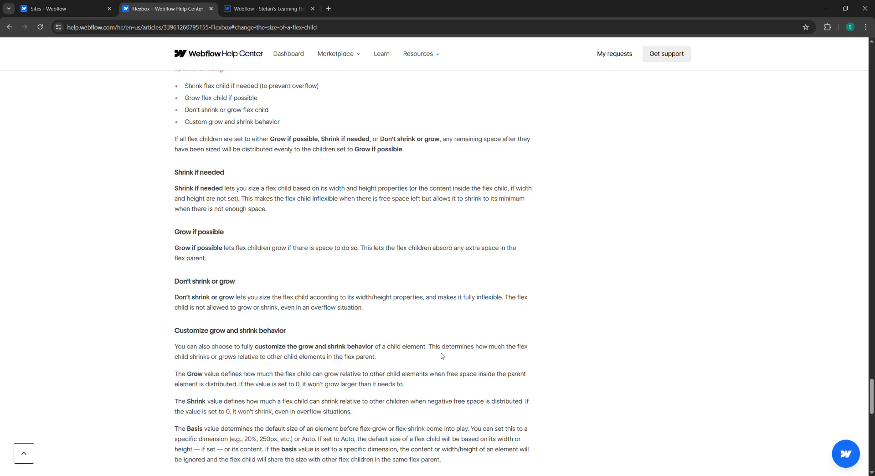
drag(430, 347, 457, 347)
click(239, 373)
scroll(239, 373, down, 1)
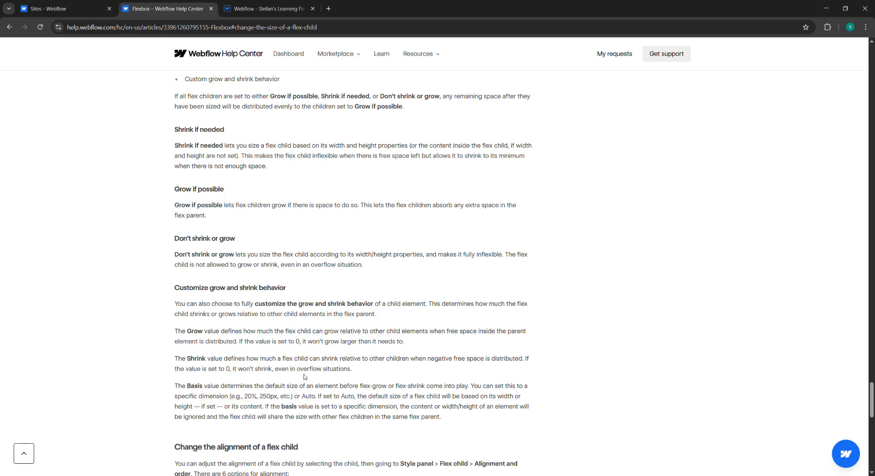
scroll(220, 391, down, 1)
scroll(221, 390, down, 2)
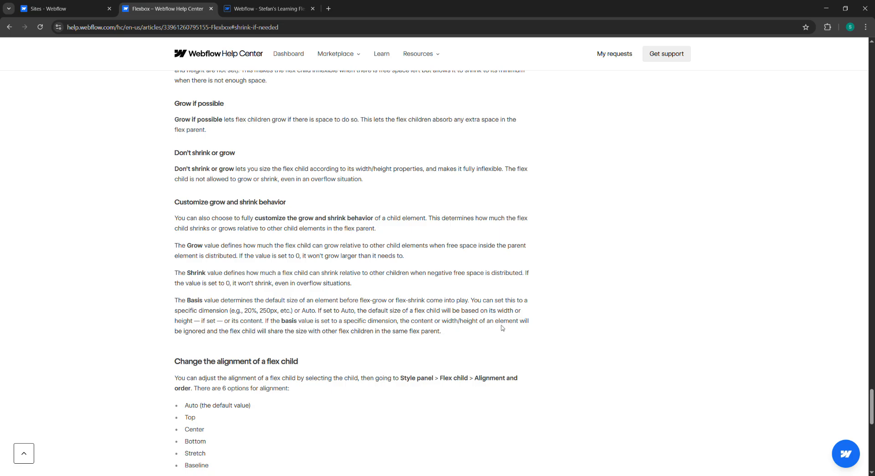
scroll(247, 339, down, 1)
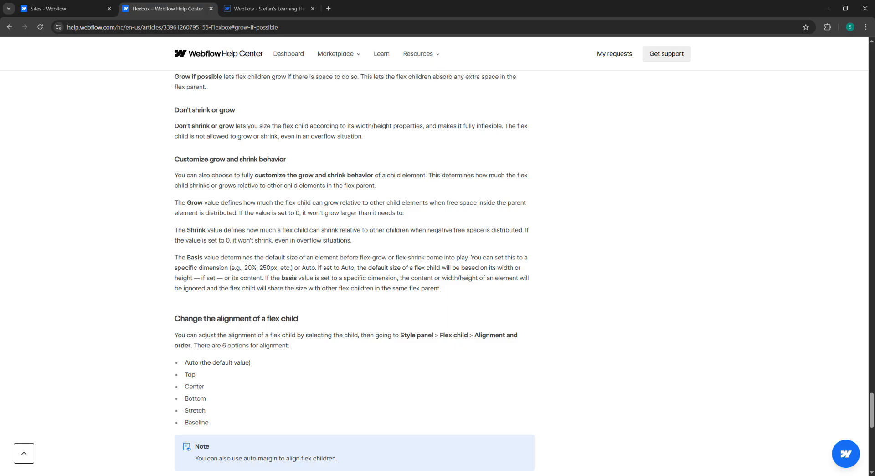
scroll(286, 270, down, 1)
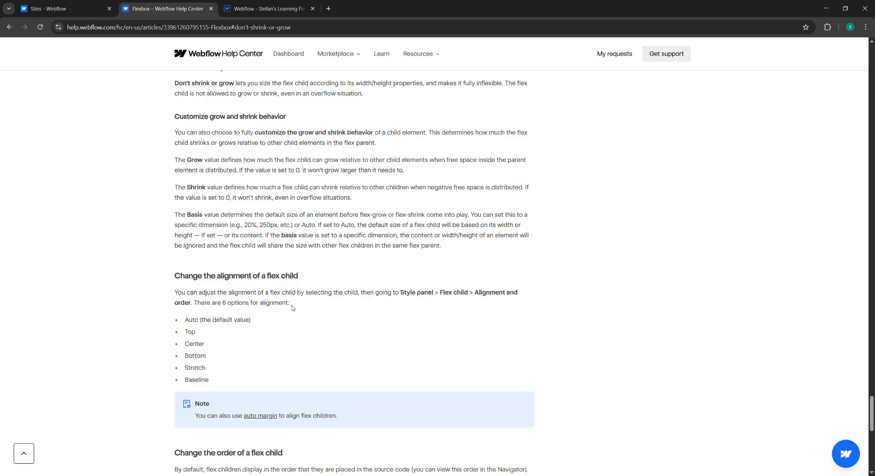
scroll(265, 308, down, 1)
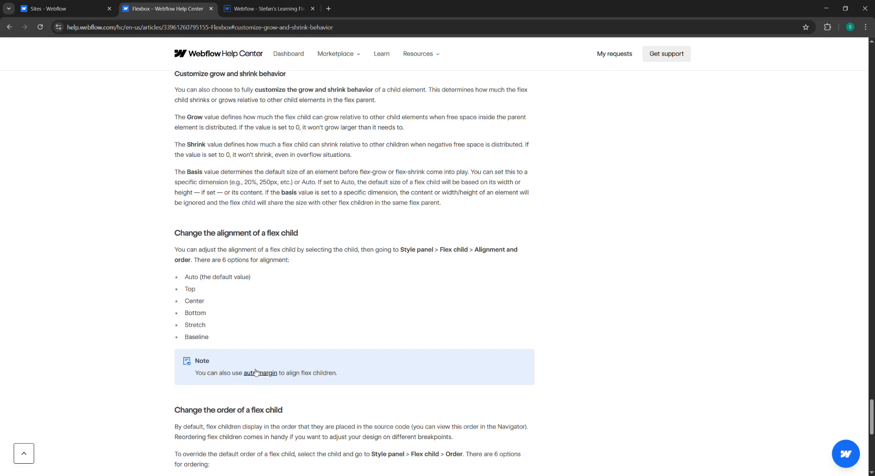
key(ctrl+Tab)
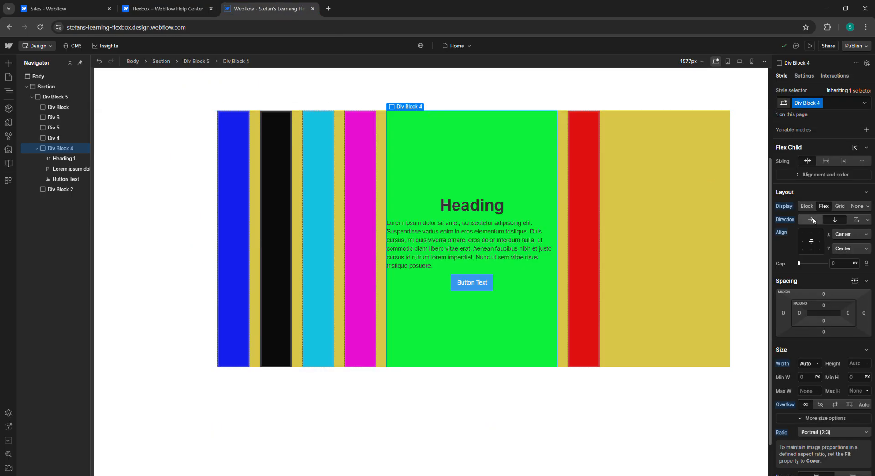
Step: Try Baseline horizontal alignment for Div Block 4, then reset the alignment to Center and Space between
click(851, 234)
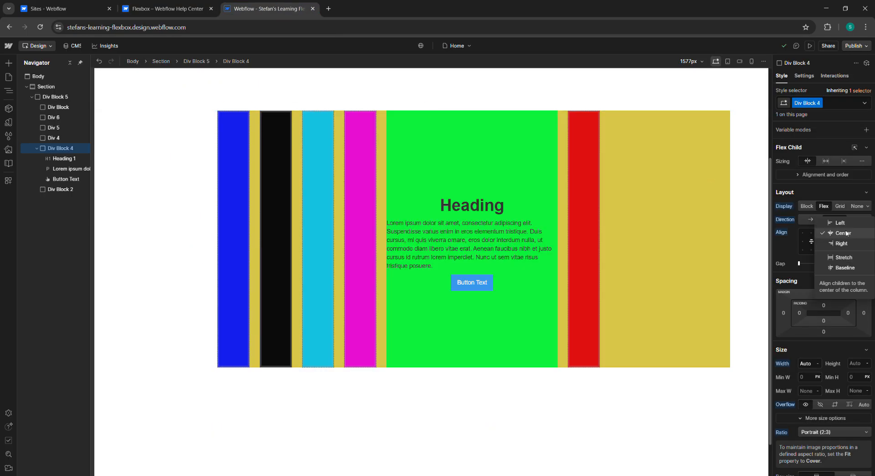
click(846, 268)
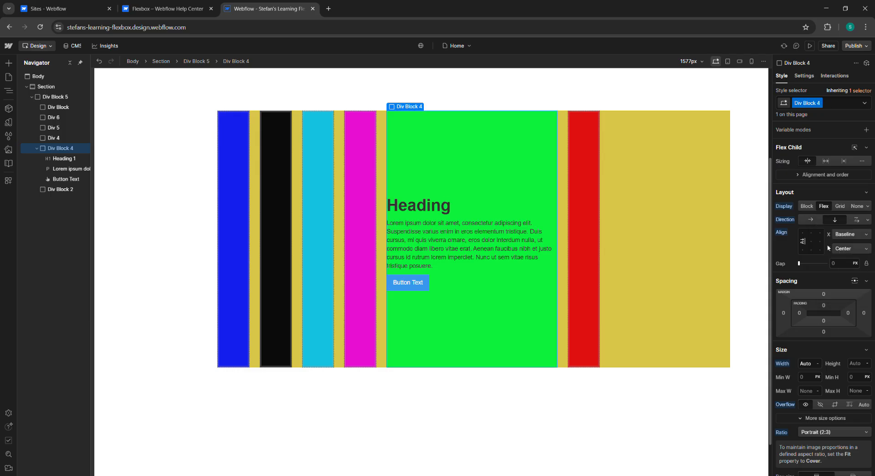
double_click(810, 243)
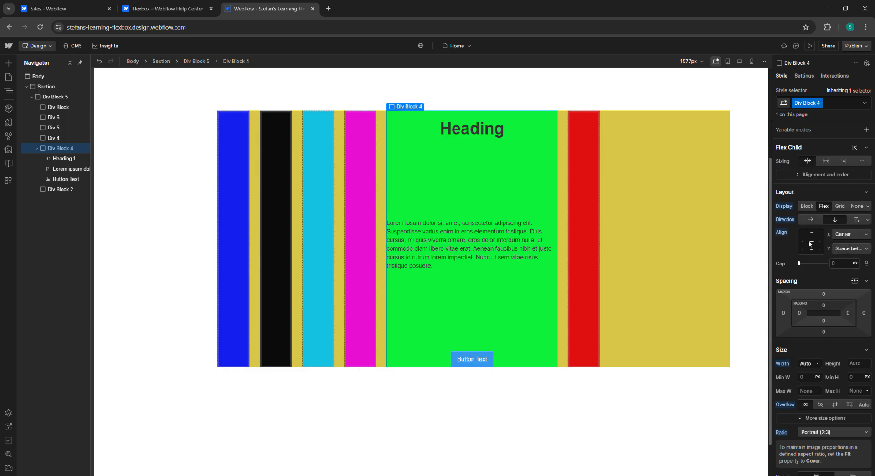
Step: Try Space around vertical distribution for Div Block 4, then switch back to Space between
click(860, 248)
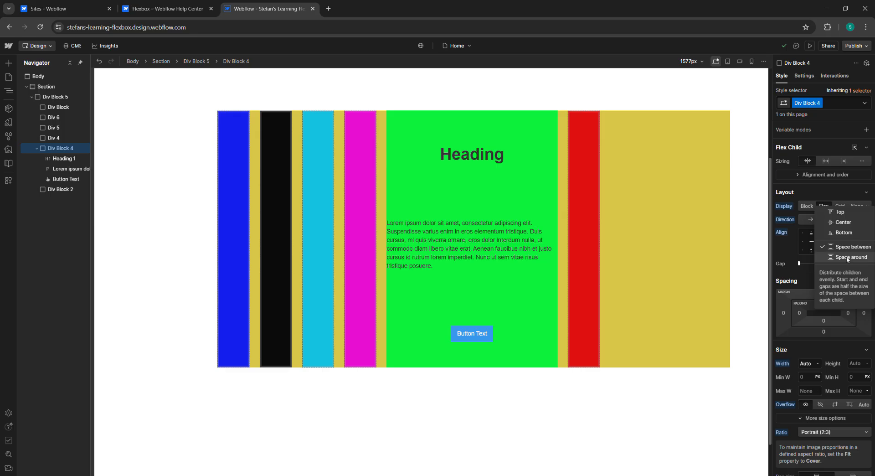
click(843, 260)
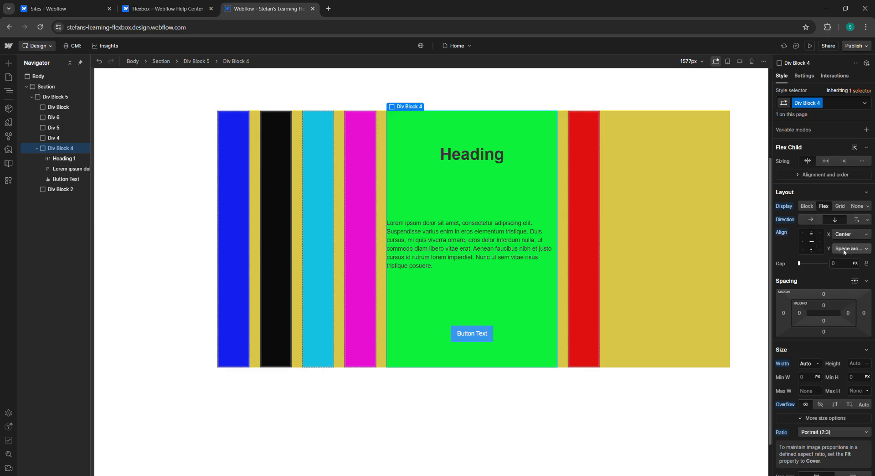
click(844, 250)
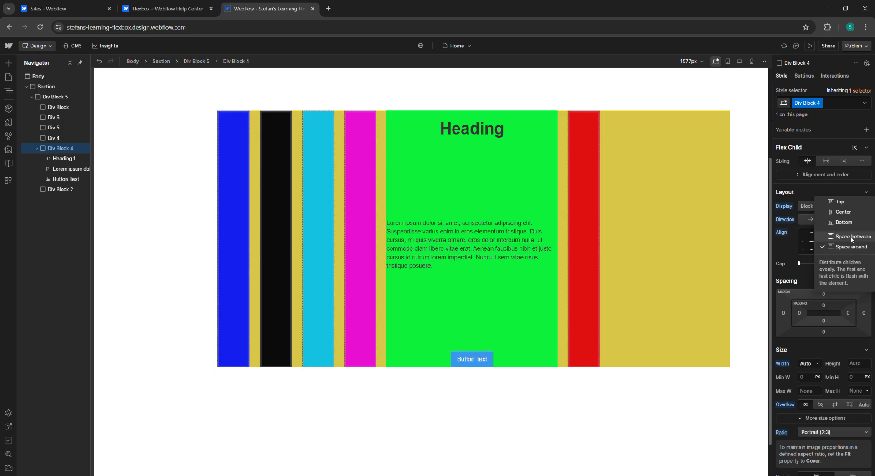
click(839, 237)
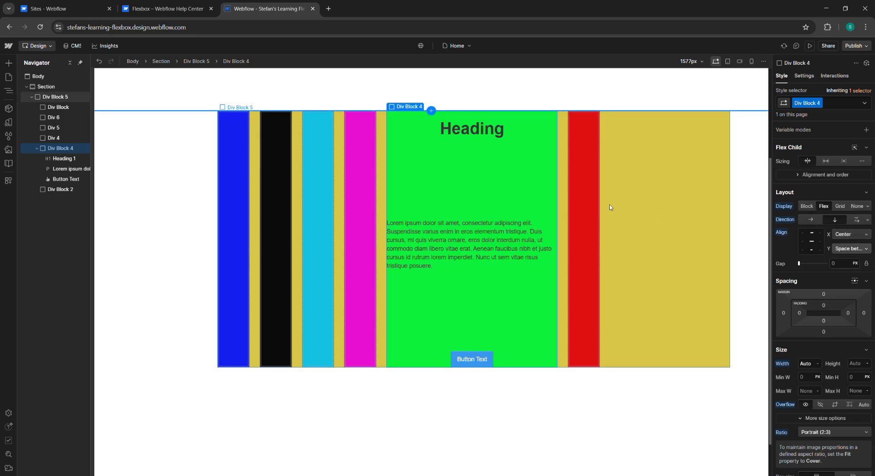
Step: Cycle through Div Block 4's flex child sizing options, ending on custom grow and shrink
click(827, 162)
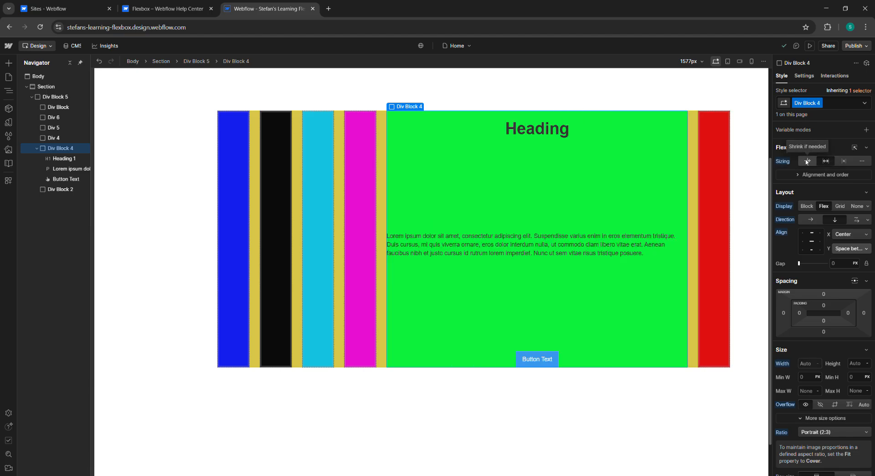
click(806, 161)
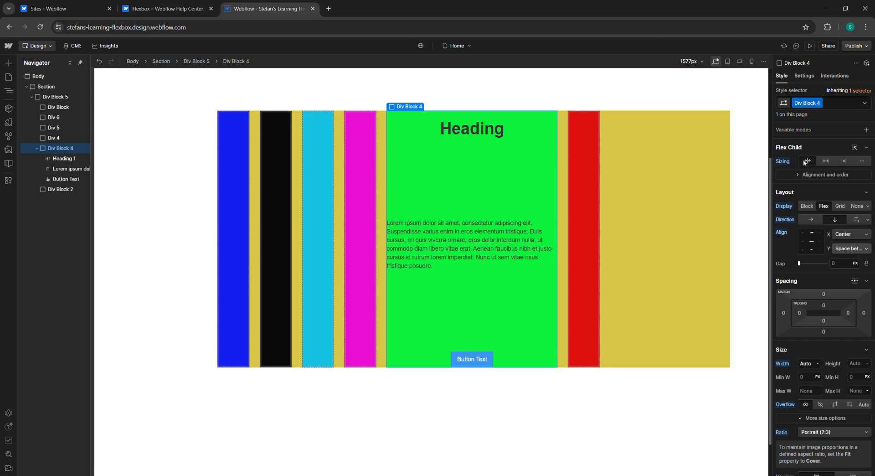
click(826, 162)
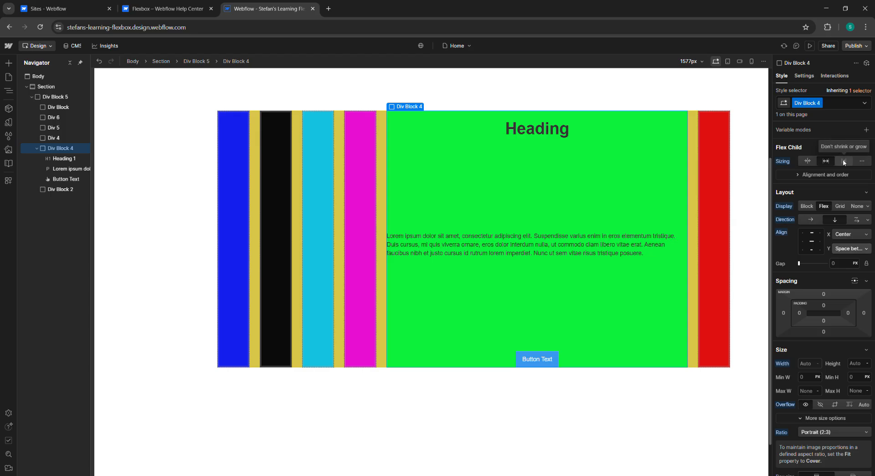
click(844, 162)
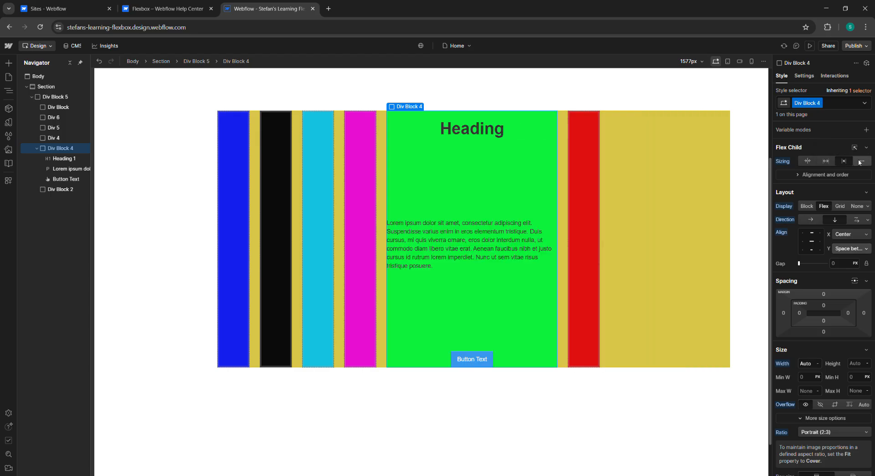
click(860, 162)
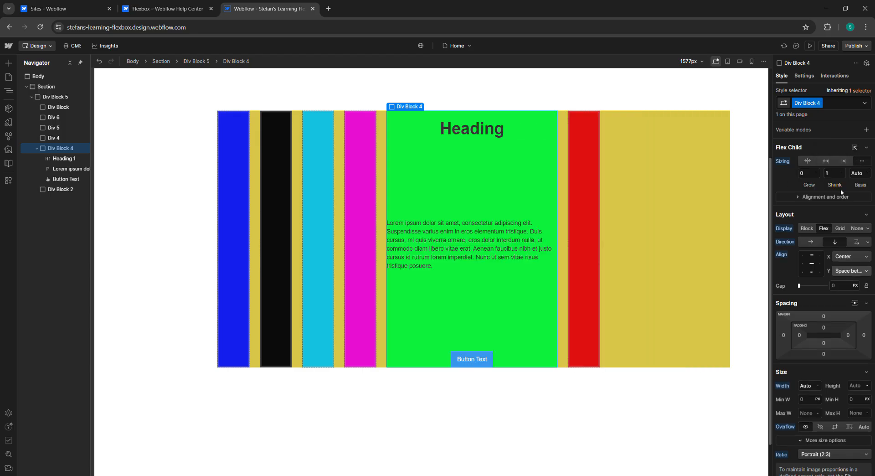
scroll(777, 175, down, 3)
scroll(790, 212, up, 3)
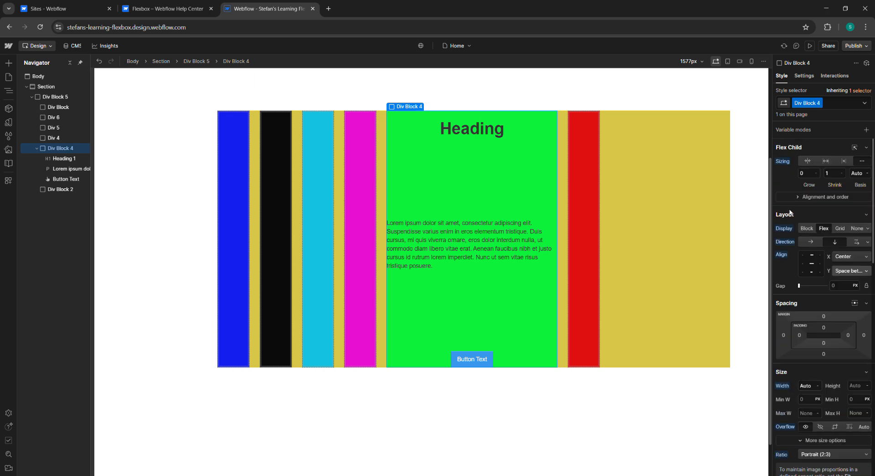
click(849, 271)
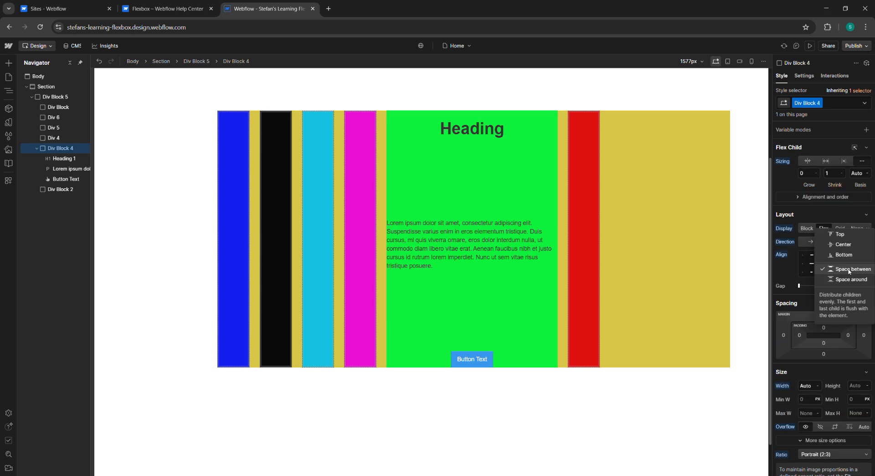
click(646, 205)
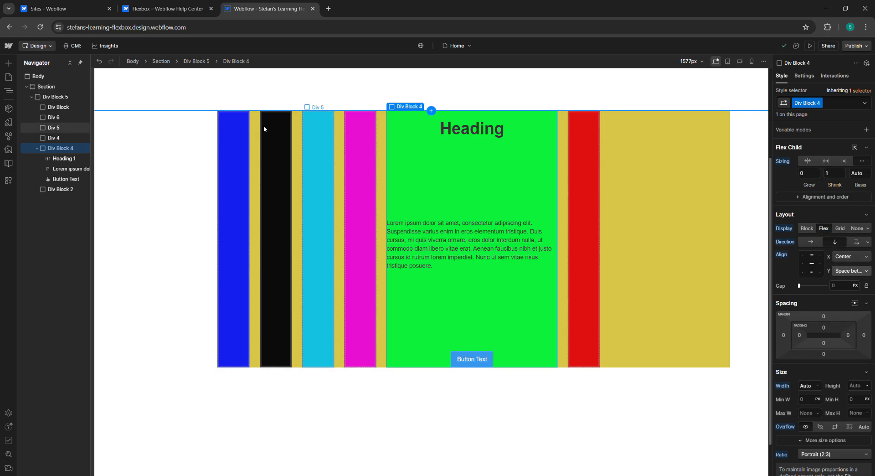
Step: Set Div Block 5's vertical alignment of its children to Baseline
click(55, 97)
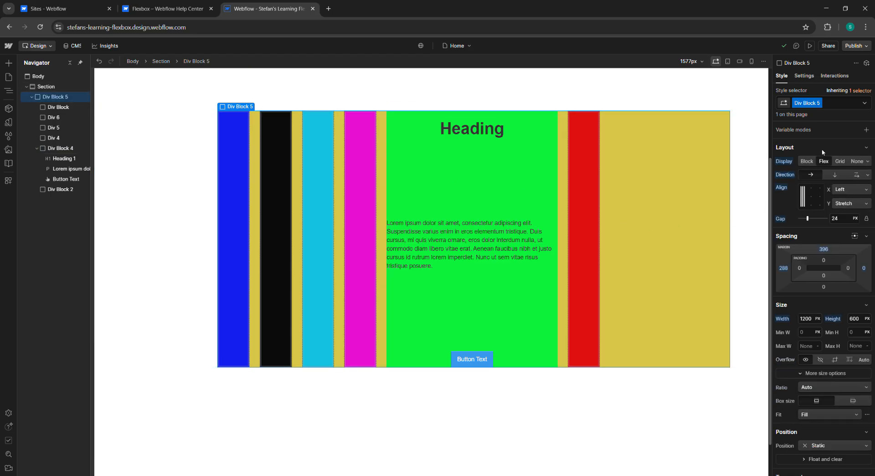
click(856, 203)
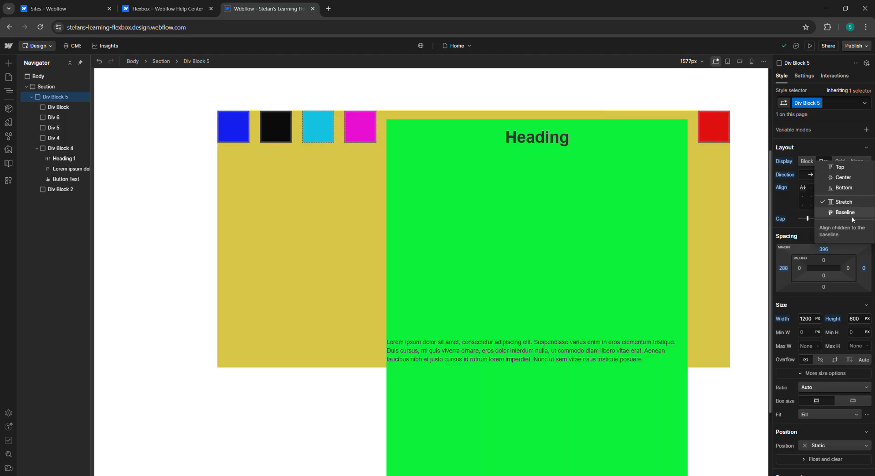
click(853, 217)
scroll(638, 185, down, 2)
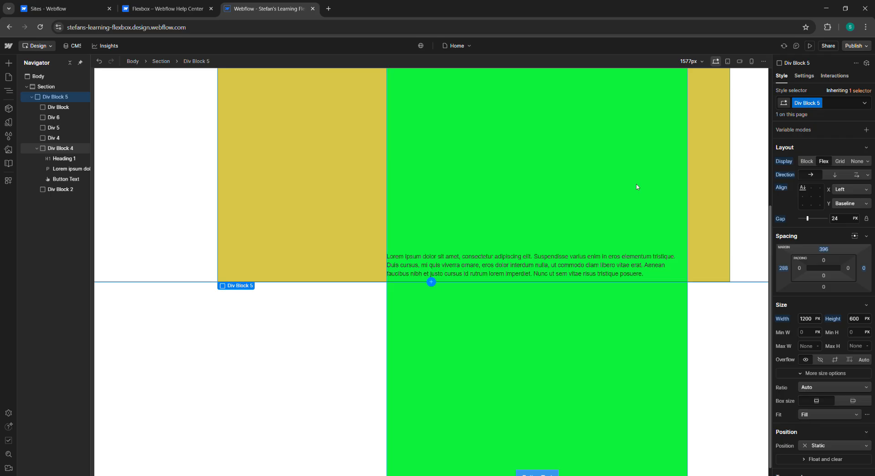
scroll(674, 206, up, 4)
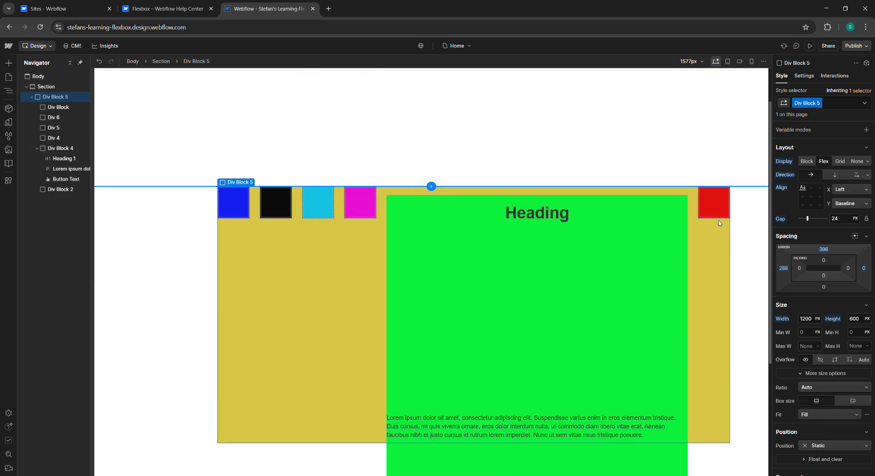
Step: Review the flex child alignment and order sections of the Flexbox help article
click(169, 9)
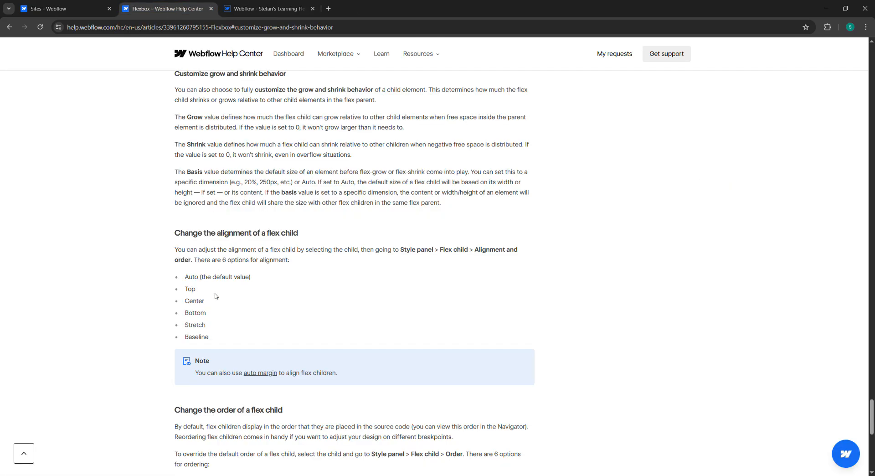
scroll(218, 324, down, 5)
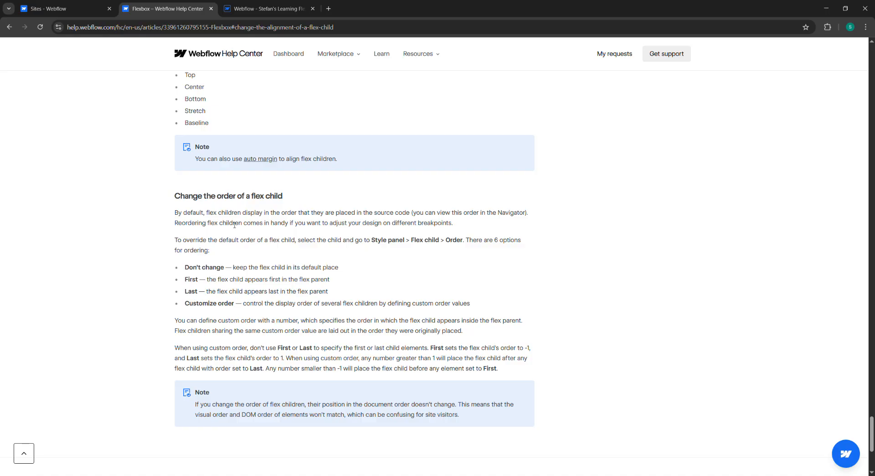
scroll(234, 225, up, 9)
scroll(242, 227, up, 20)
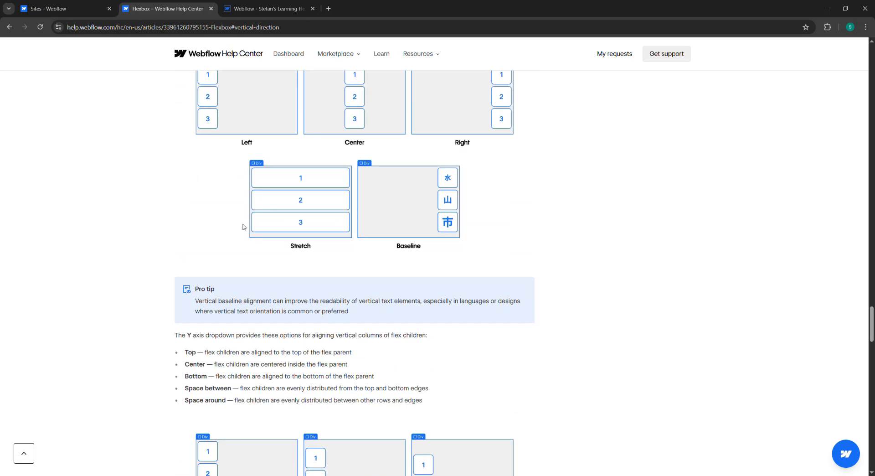
scroll(252, 388, up, 9)
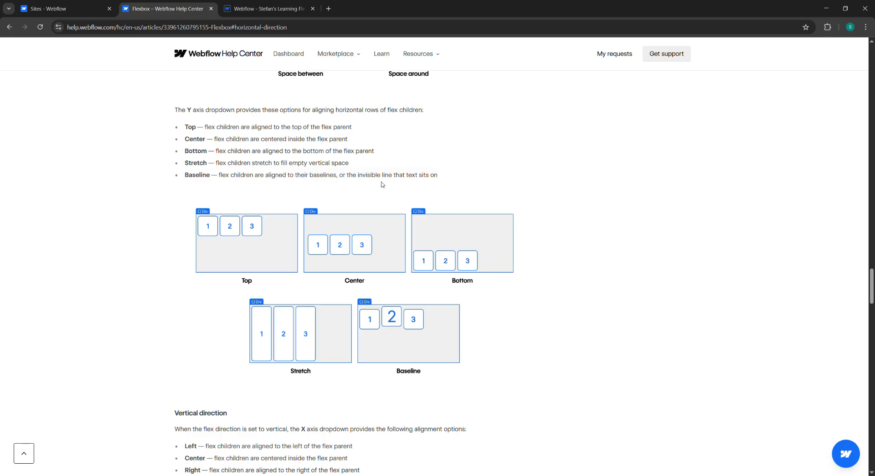
scroll(446, 207, down, 10)
scroll(446, 207, down, 20)
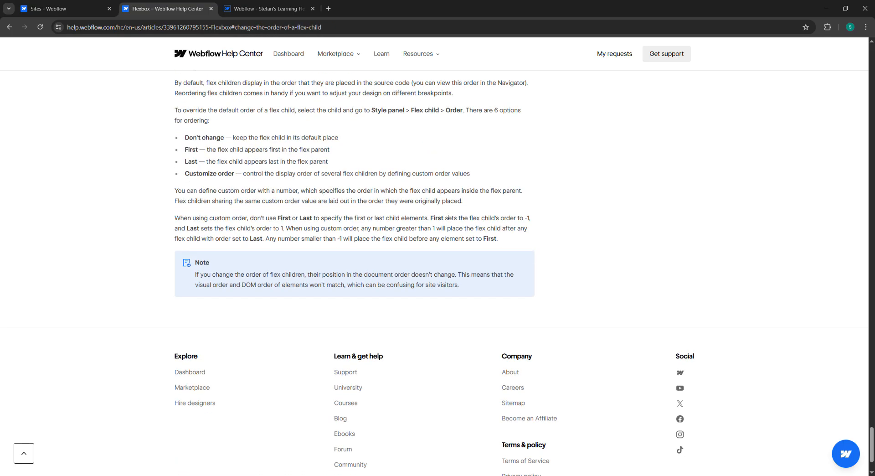
Step: Select Div Block 4 and set its children's vertical alignment to Top
click(280, 7)
scroll(560, 328, down, 3)
scroll(559, 328, down, 1)
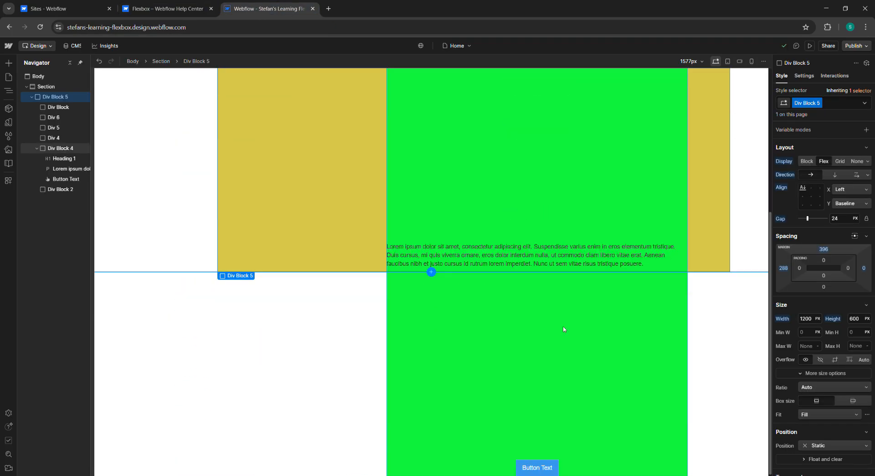
scroll(558, 321, up, 3)
scroll(558, 321, up, 1)
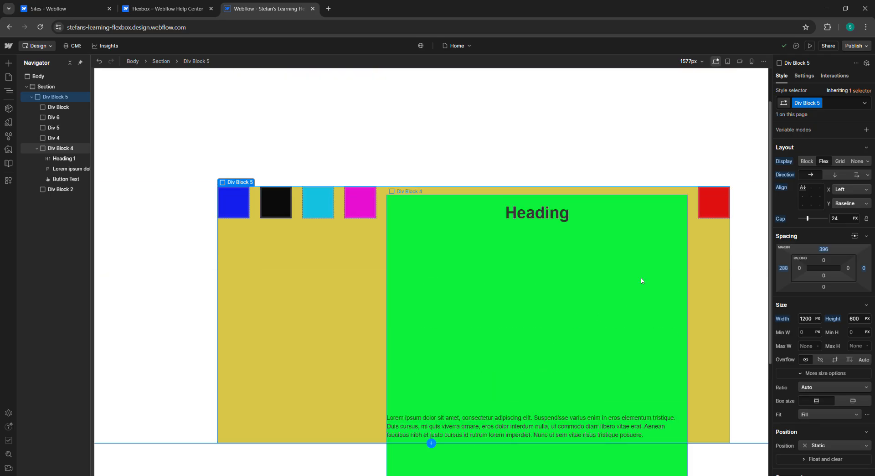
click(529, 250)
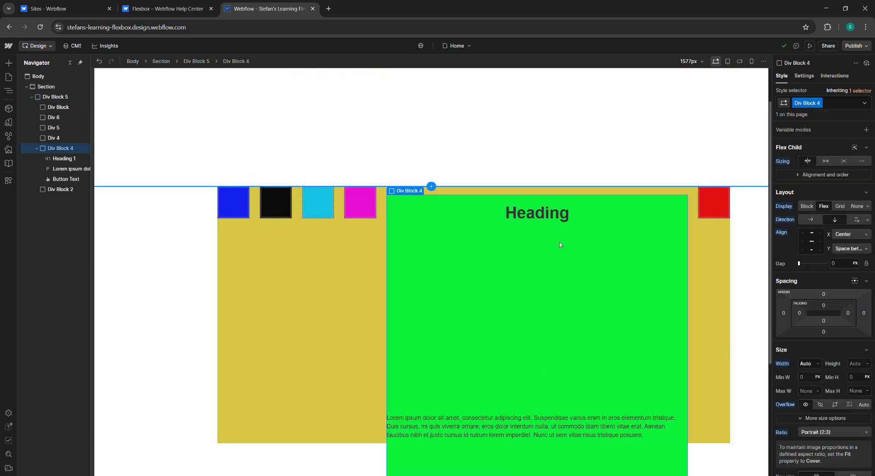
click(812, 236)
scroll(615, 256, down, 4)
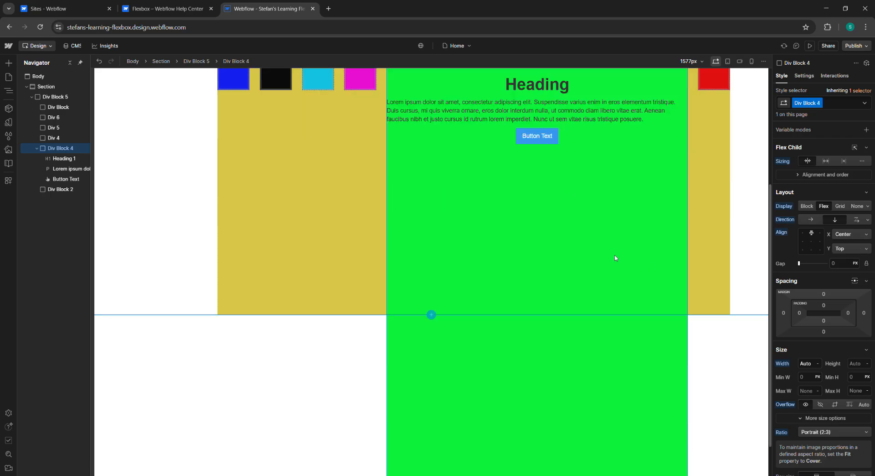
scroll(639, 391, up, 3)
scroll(635, 381, down, 1)
scroll(629, 364, up, 1)
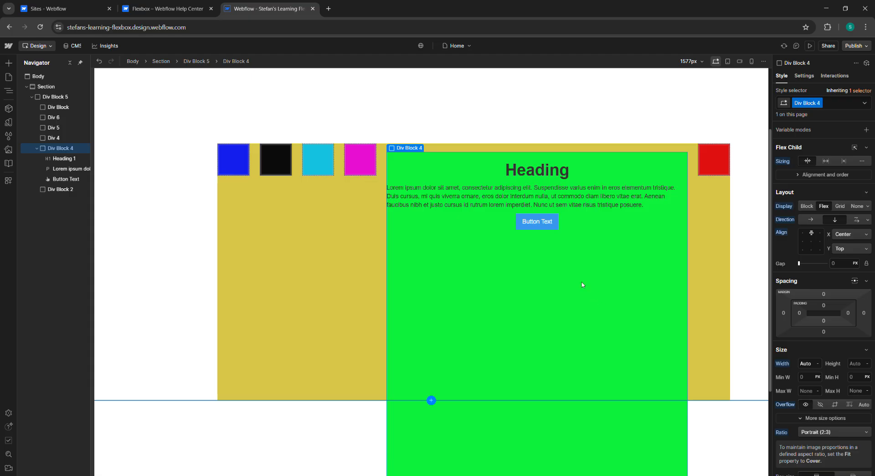
Step: Experiment with Div Block 4's height, trying 200, 400, 100 and 300 px, finally setting it to 360 px
click(850, 363)
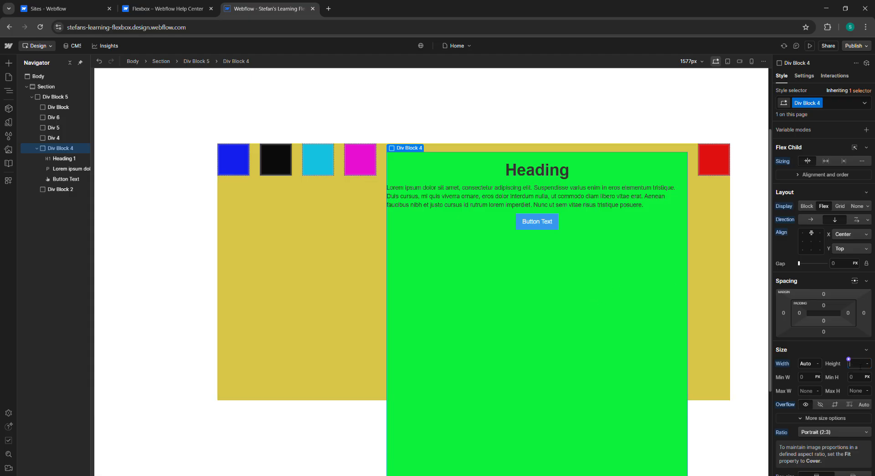
text(200)
key(Return)
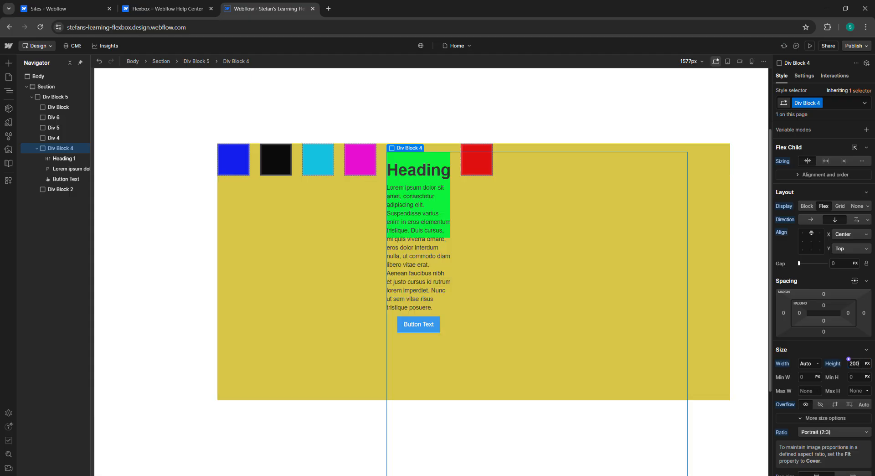
text(400)
key(Return)
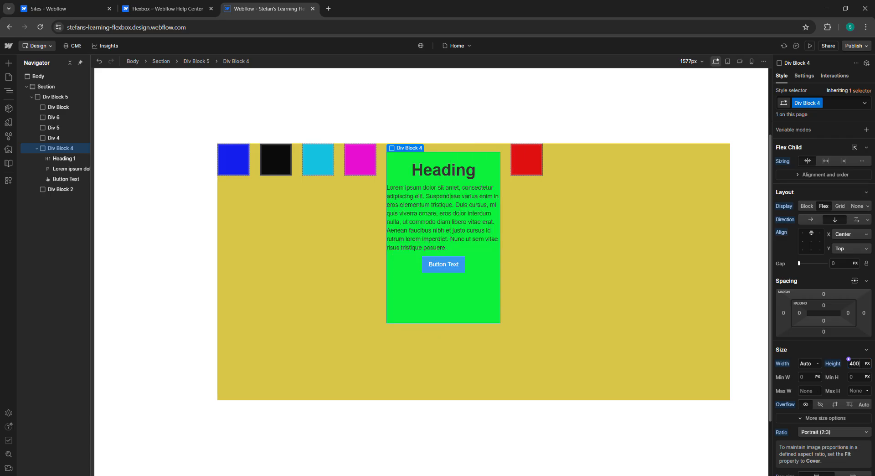
key(BackSpace)
key(BackSpace)
key(BackSpace)
text(100)
key(BackSpace)
key(BackSpace)
key(BackSpace)
text(300)
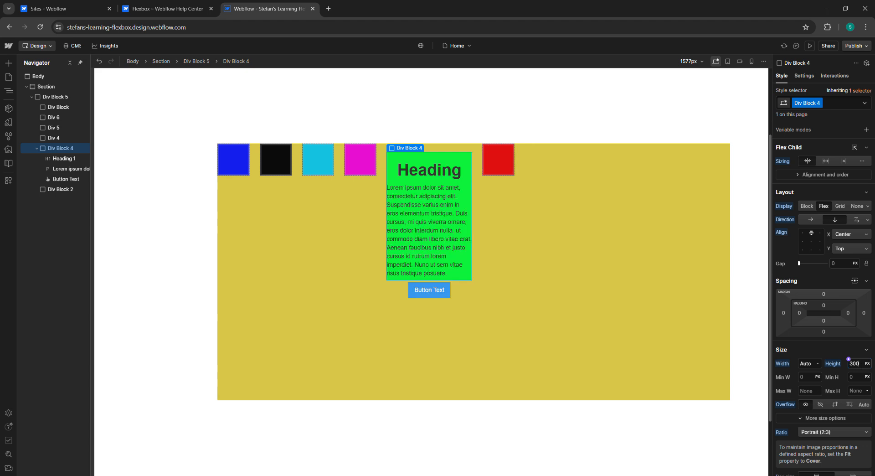
key(BackSpace)
key(BackSpace)
text(60)
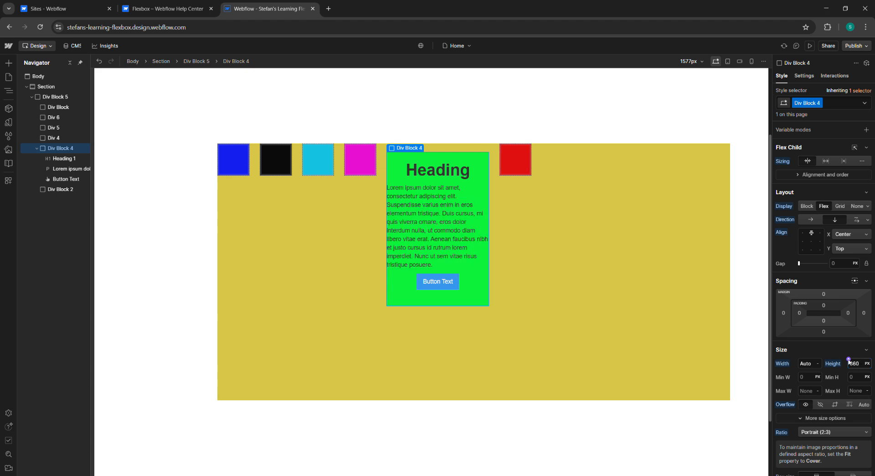
mouse_move(830, 299)
mouse_down()
mouse_move(830, 327)
mouse_move(833, 291)
mouse_move(833, 299)
mouse_up()
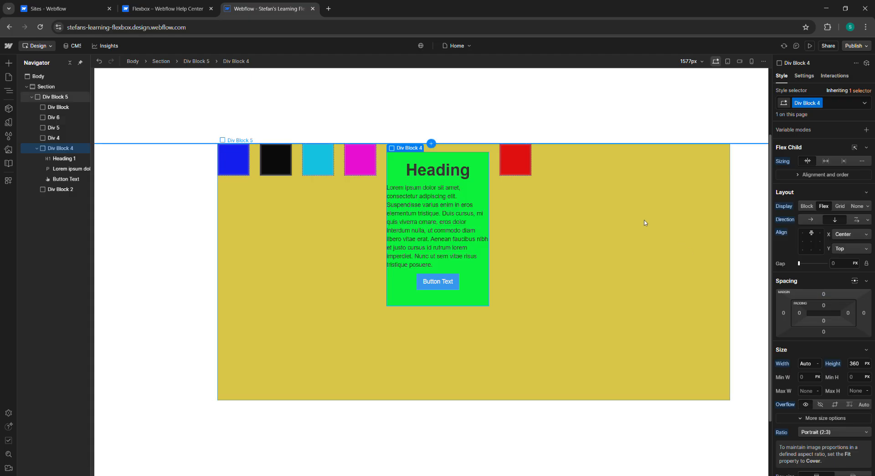
Step: Reread the flex child alignment and order sections in the help article
scroll(408, 154, up, 2)
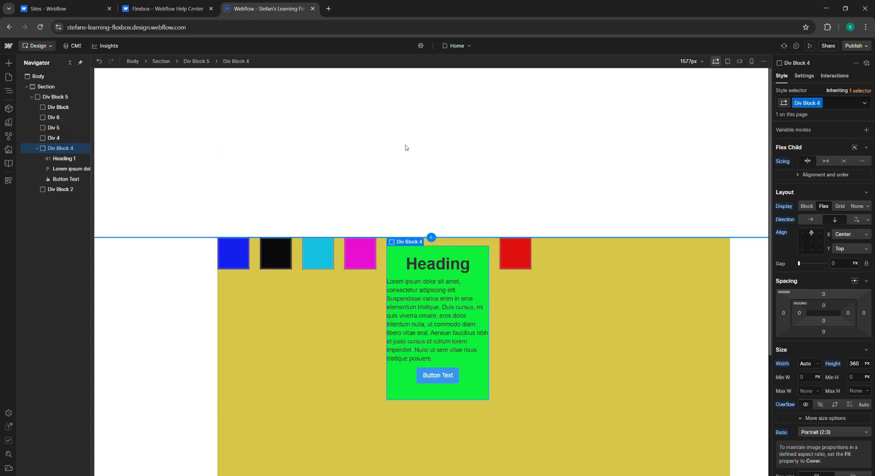
click(184, 8)
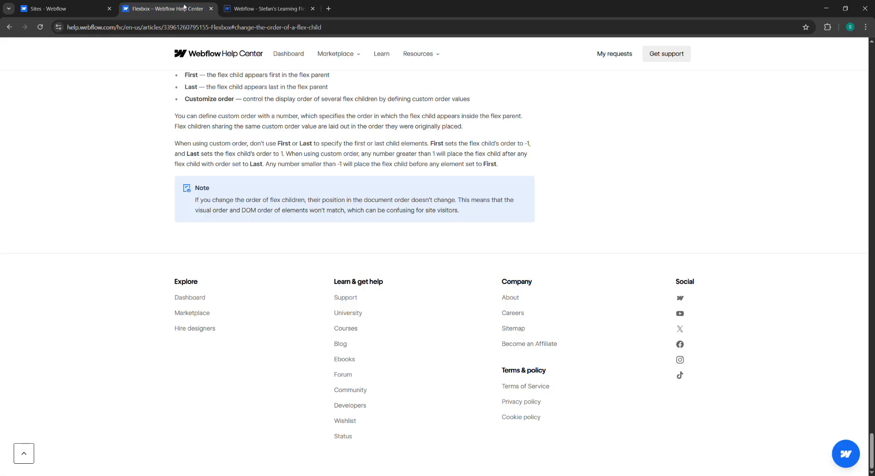
scroll(340, 148, up, 5)
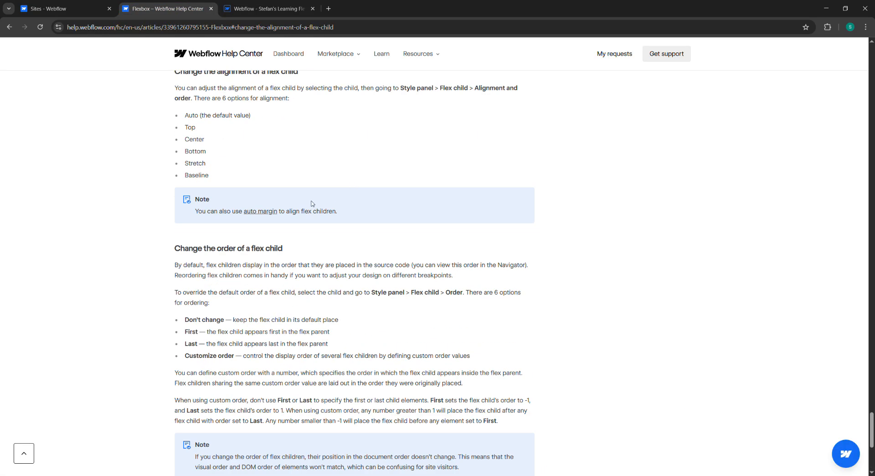
scroll(297, 210, down, 5)
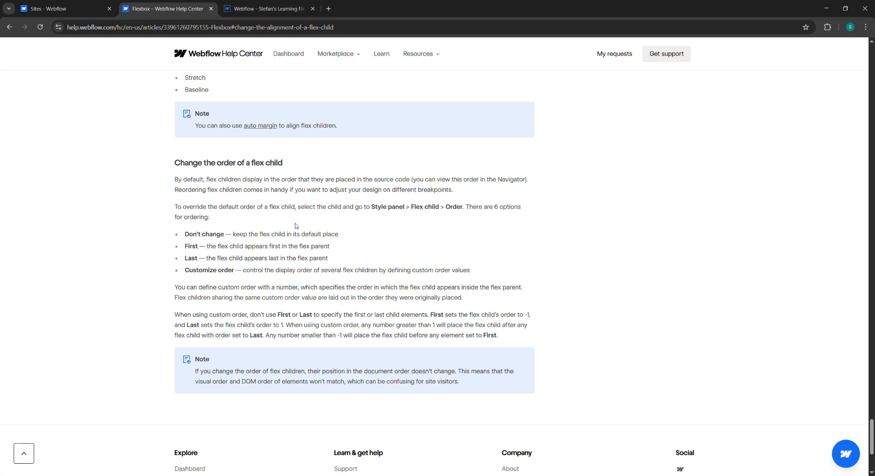
scroll(288, 215, up, 5)
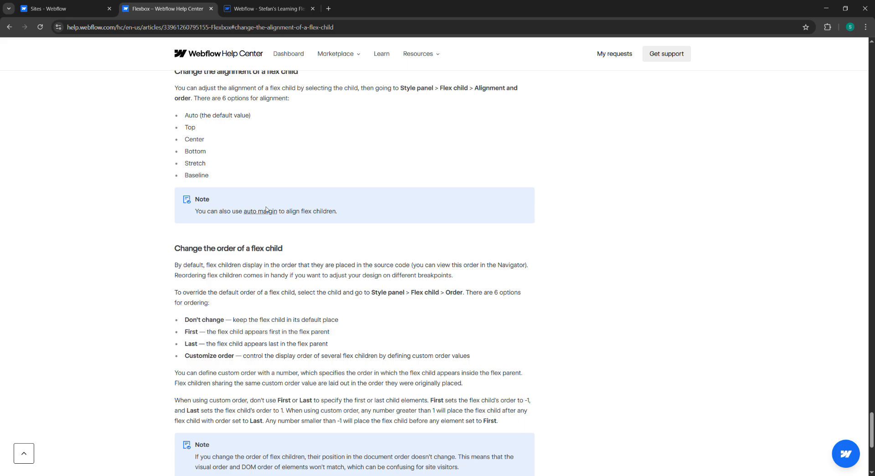
scroll(279, 203, up, 2)
scroll(280, 204, down, 5)
scroll(279, 205, down, 2)
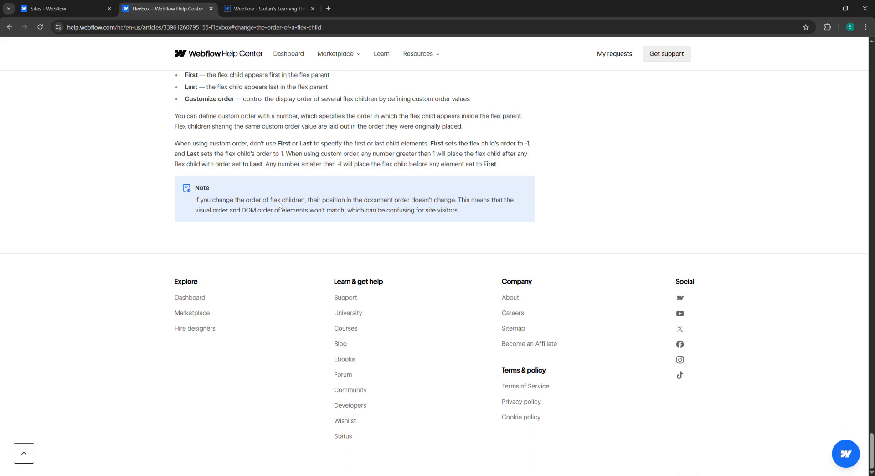
scroll(280, 205, up, 4)
scroll(282, 205, down, 1)
scroll(283, 205, up, 4)
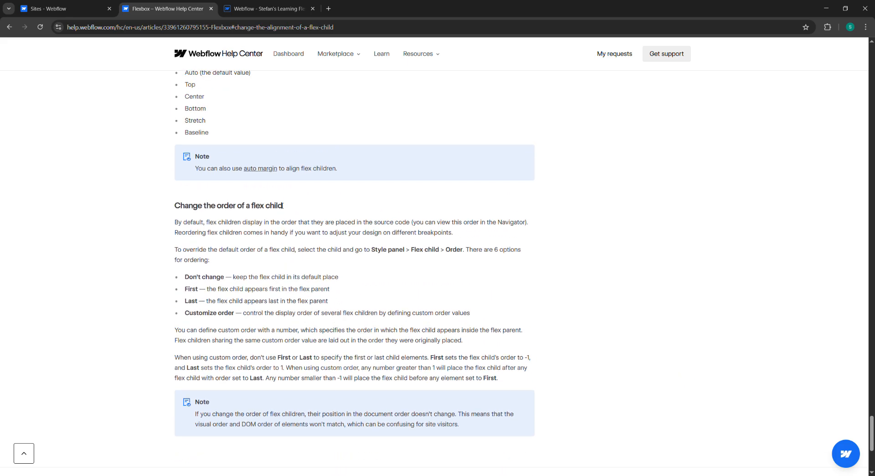
click(292, 11)
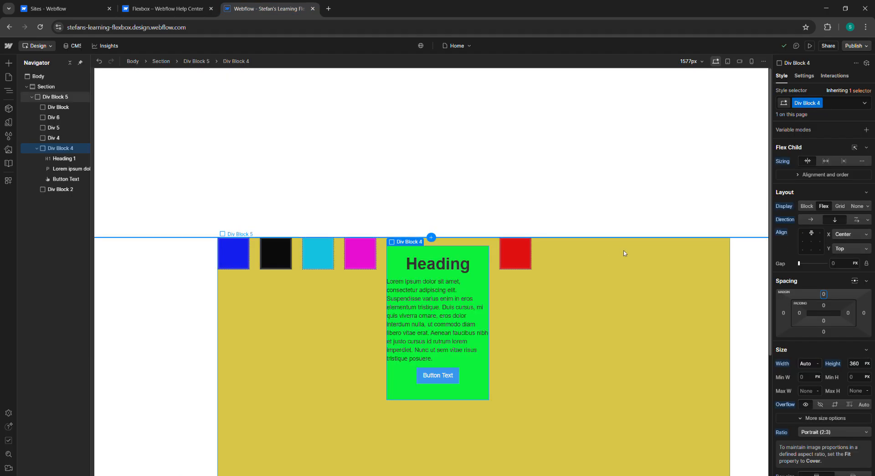
scroll(624, 253, down, 4)
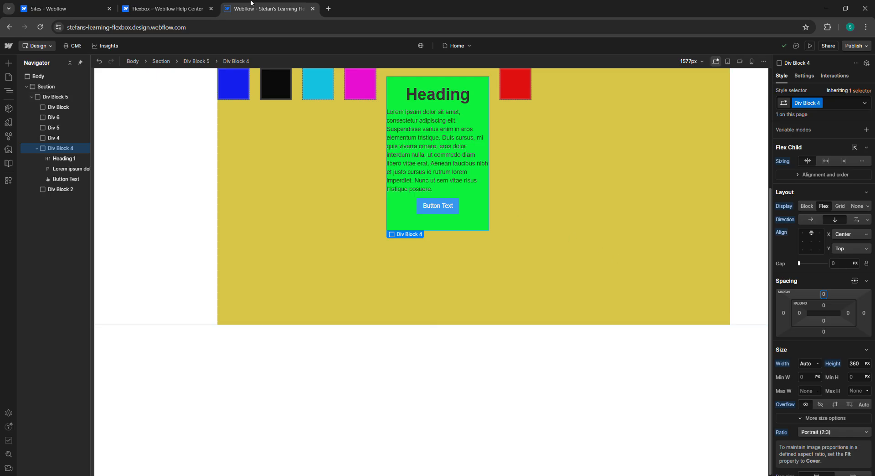
Step: Highlight and read the ordering options in the help article's flex child order section
click(193, 8)
scroll(267, 249, down, 3)
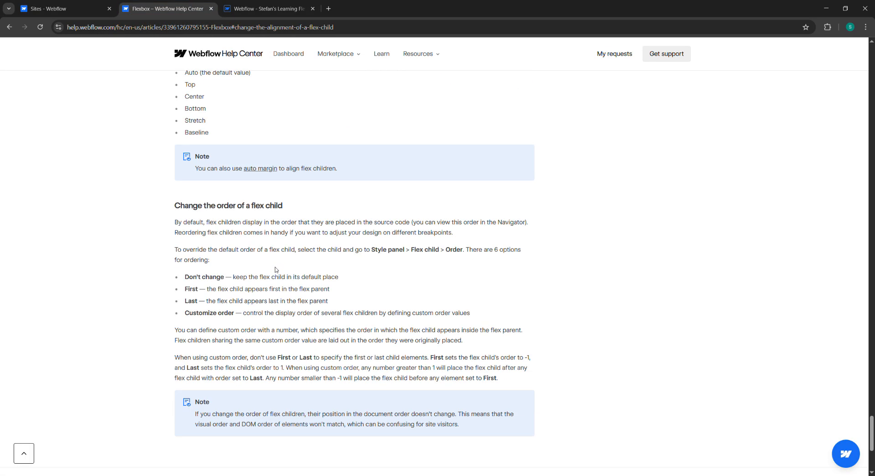
double_click(203, 203)
drag(203, 203, 246, 224)
click(248, 234)
scroll(247, 234, down, 2)
scroll(239, 238, up, 1)
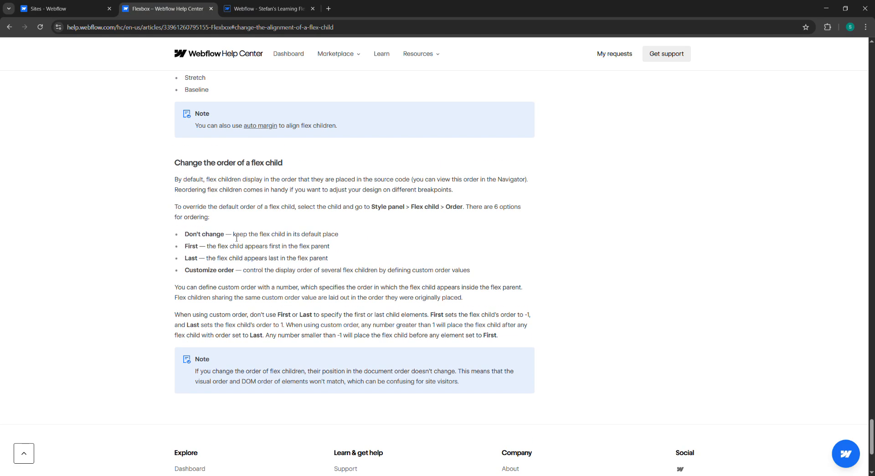
scroll(237, 238, up, 3)
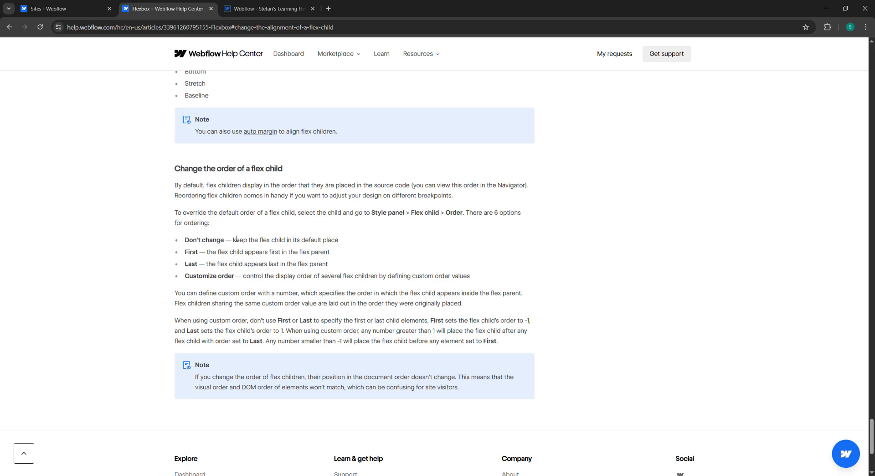
scroll(196, 221, down, 5)
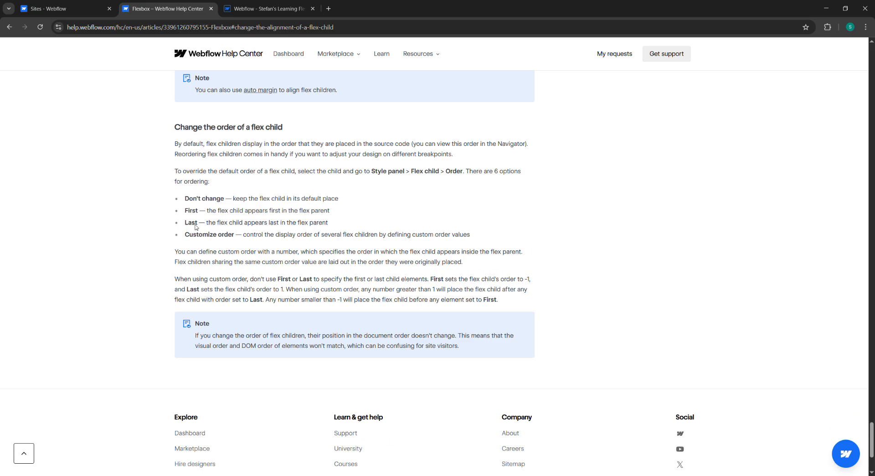
Step: Review the help article's change-the-order-of-a-flex-child section, briefly glancing at the Designer tab
scroll(198, 227, up, 2)
scroll(199, 228, up, 1)
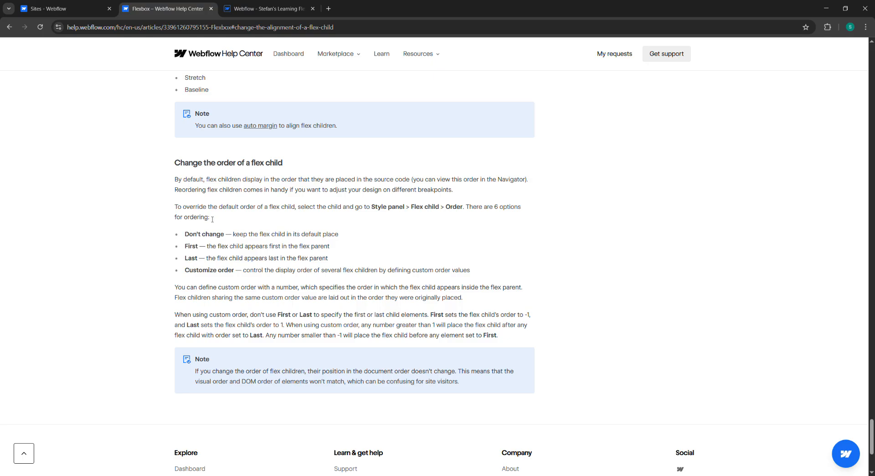
scroll(246, 203, down, 1)
scroll(296, 214, up, 4)
scroll(330, 223, up, 20)
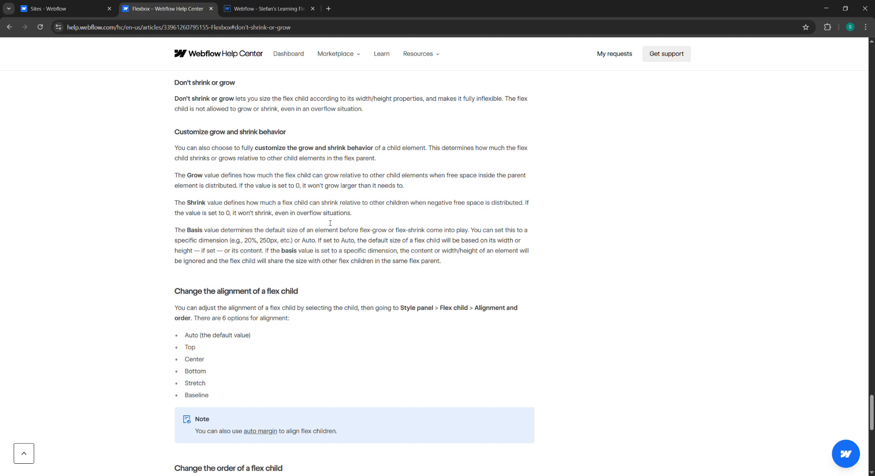
scroll(327, 223, up, 4)
scroll(326, 223, down, 18)
scroll(325, 227, down, 9)
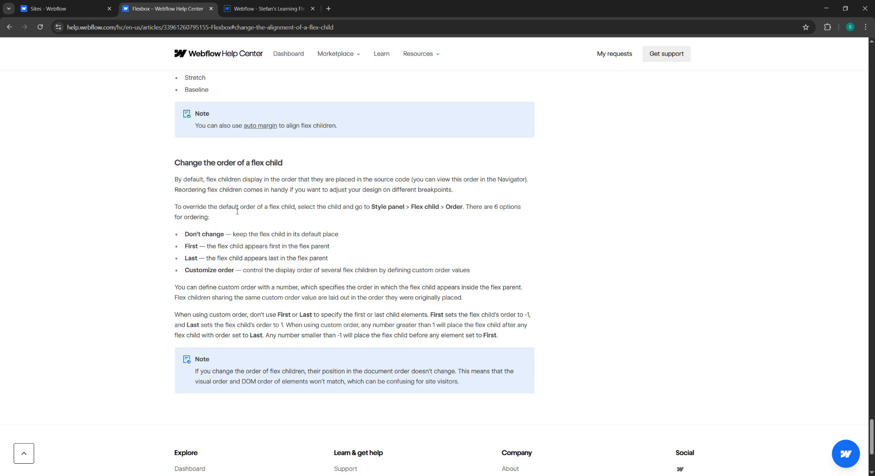
scroll(300, 249, down, 2)
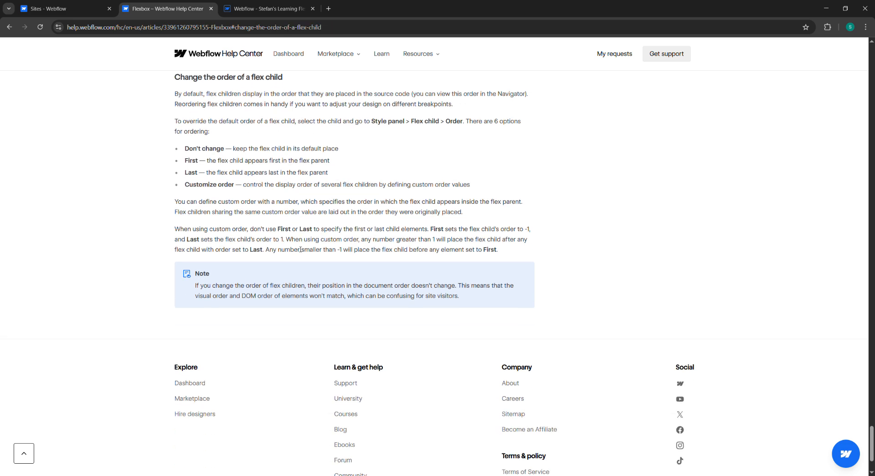
scroll(300, 250, up, 2)
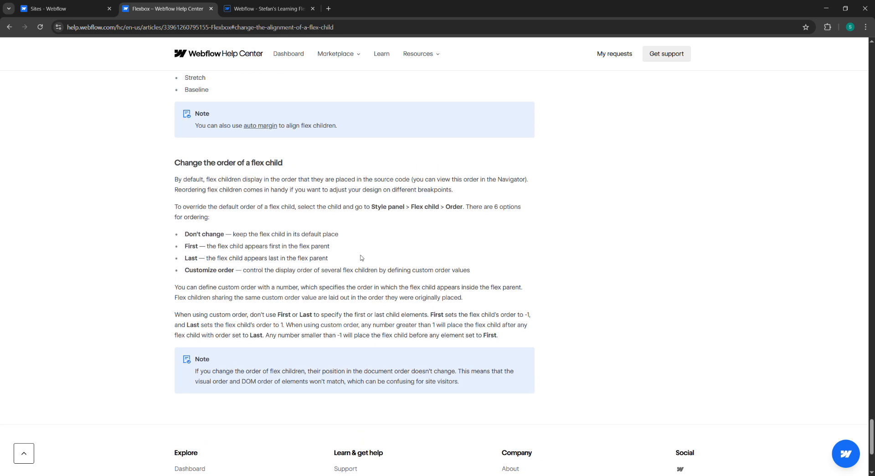
scroll(363, 258, up, 1)
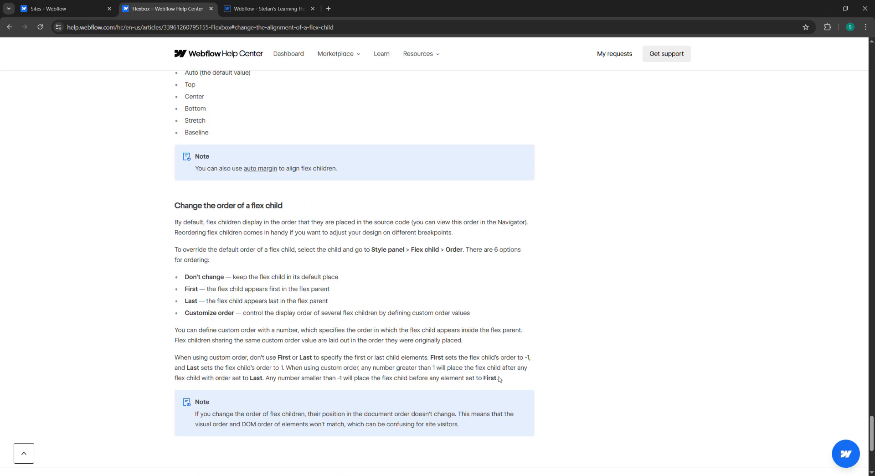
scroll(496, 370, down, 1)
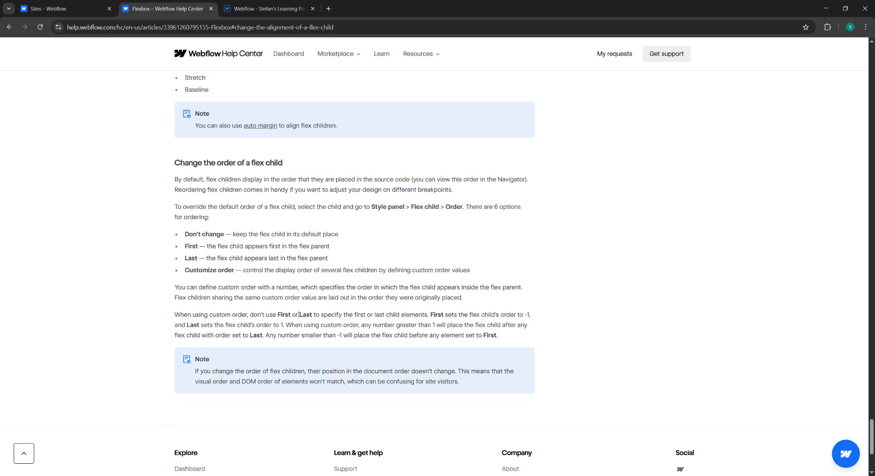
scroll(299, 314, down, 2)
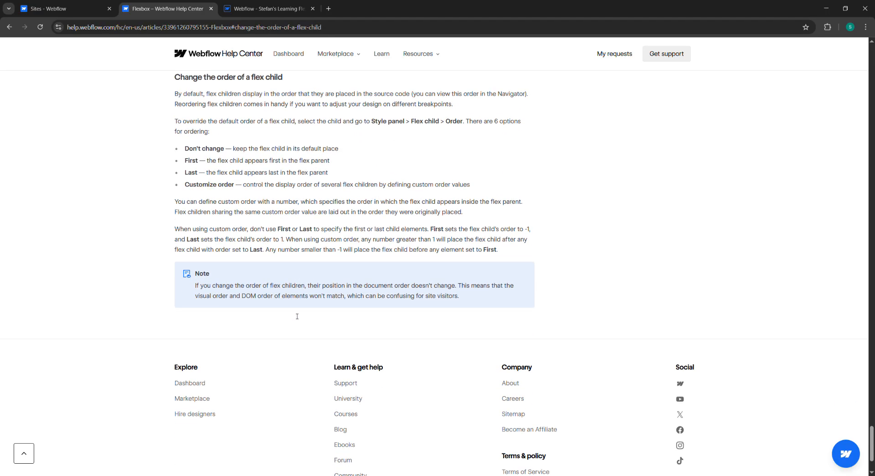
click(267, 5)
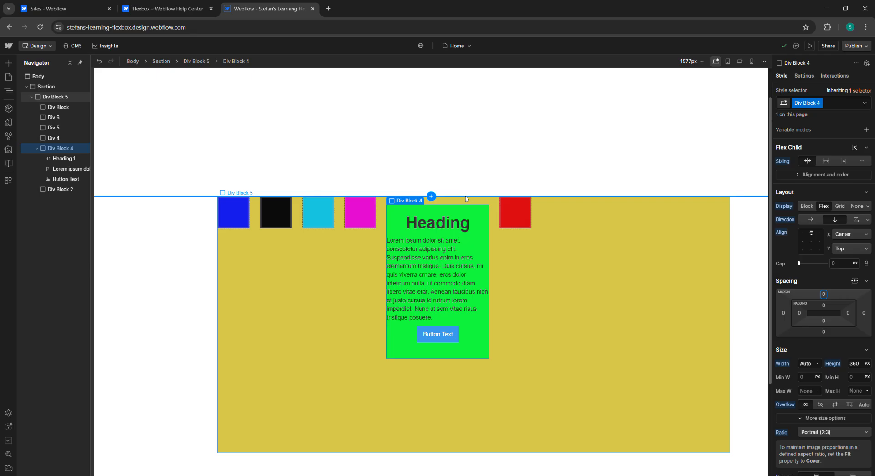
click(190, 8)
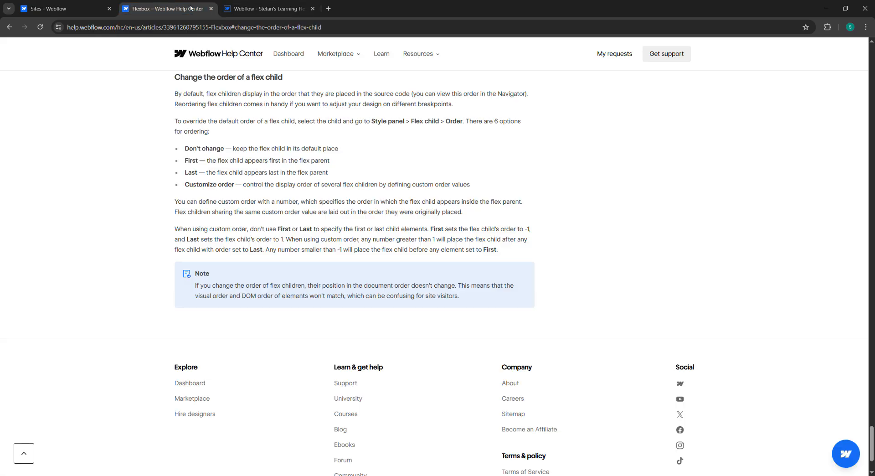
Step: Compare the flex child alignment options with the order section, selecting the override instructions paragraph
scroll(376, 229, up, 5)
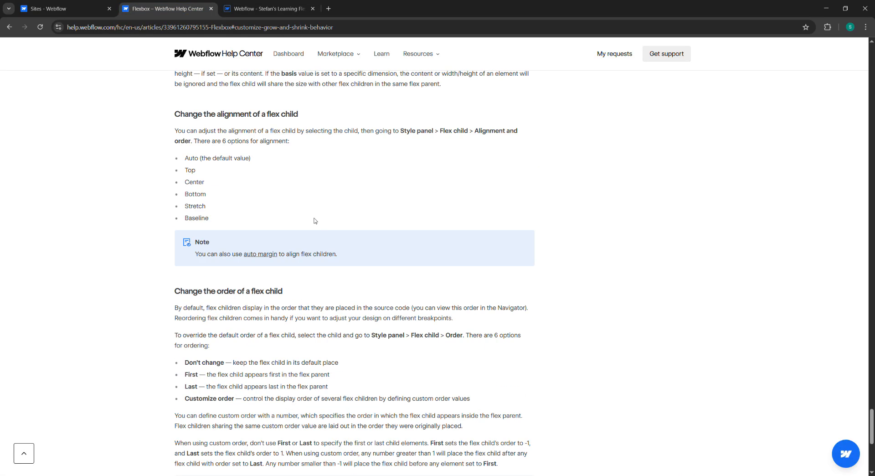
scroll(313, 221, up, 2)
scroll(312, 224, down, 4)
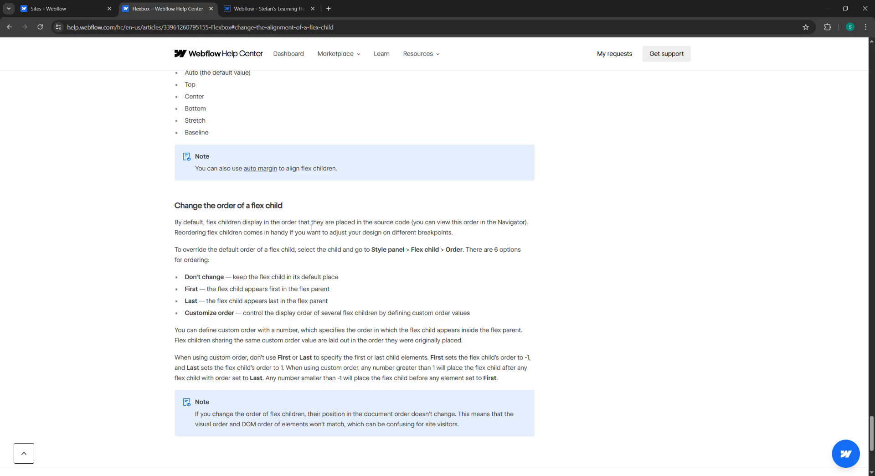
scroll(312, 227, down, 2)
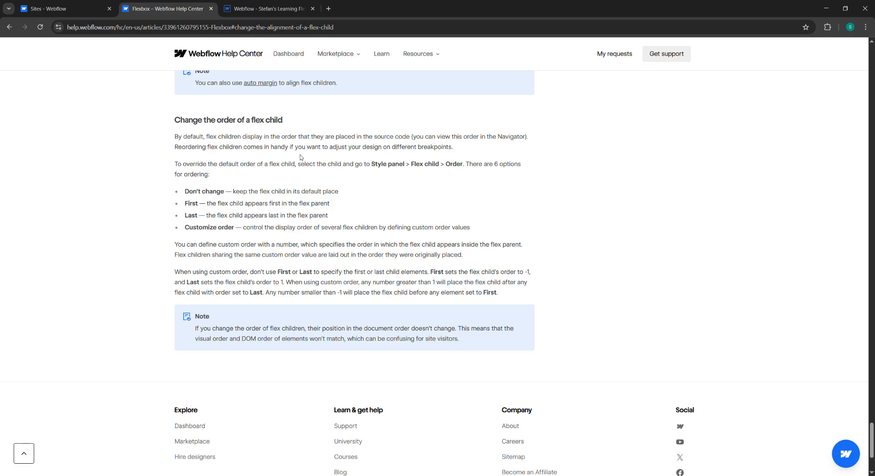
scroll(346, 146, up, 4)
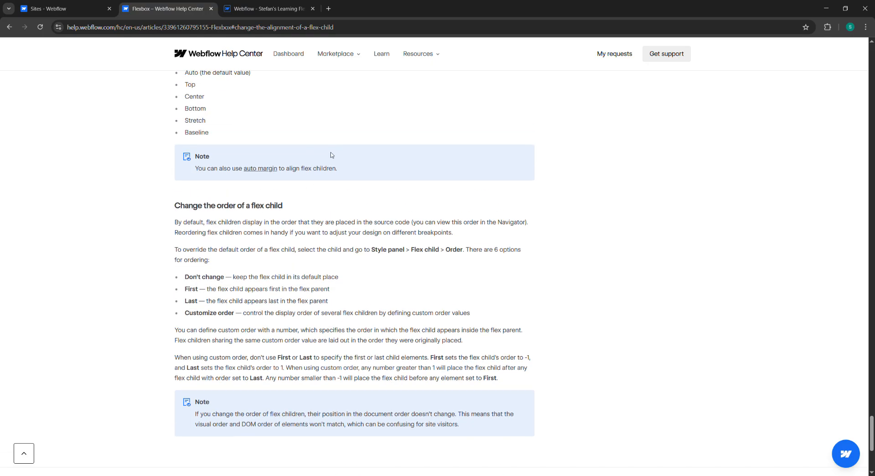
scroll(312, 161, up, 1)
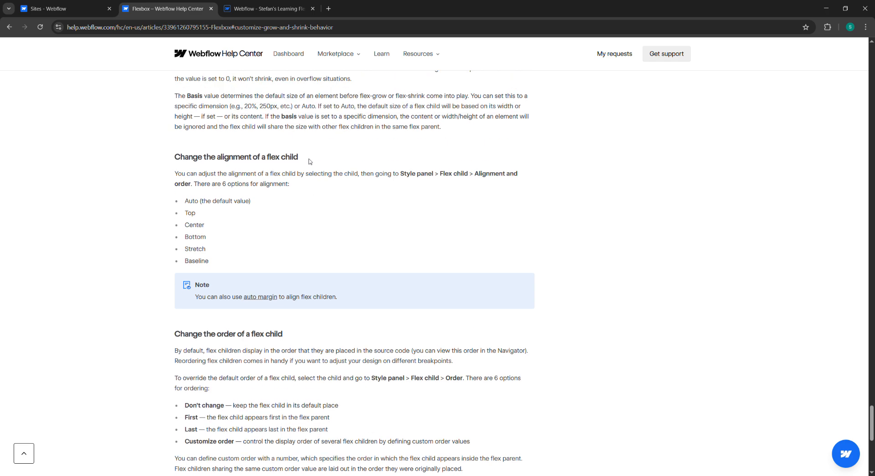
scroll(309, 161, down, 3)
scroll(307, 164, down, 4)
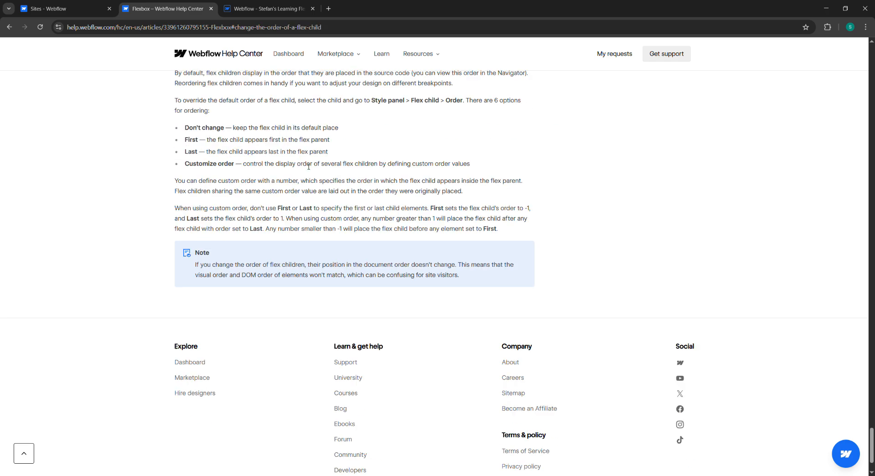
scroll(308, 167, up, 4)
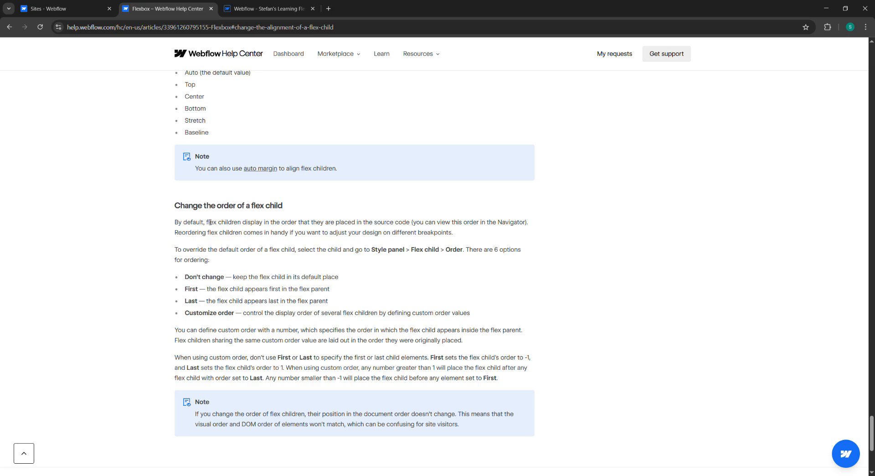
scroll(213, 225, up, 2)
scroll(226, 324, down, 7)
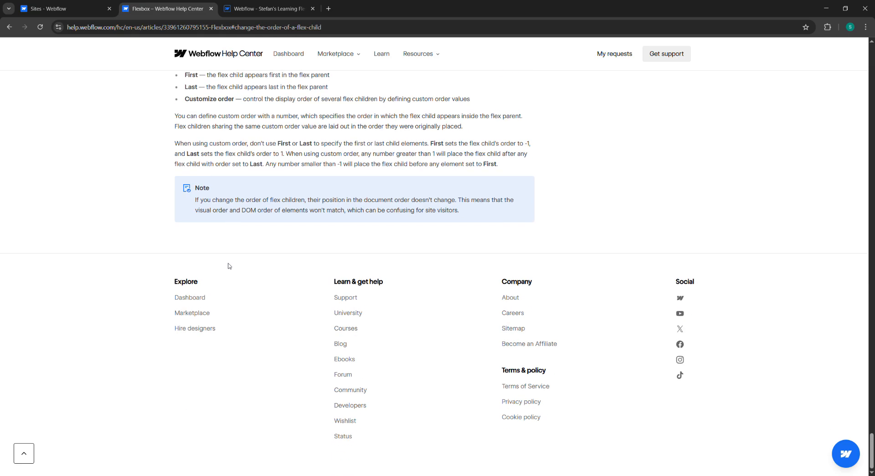
scroll(226, 260, up, 4)
drag(174, 163, 238, 175)
click(249, 173)
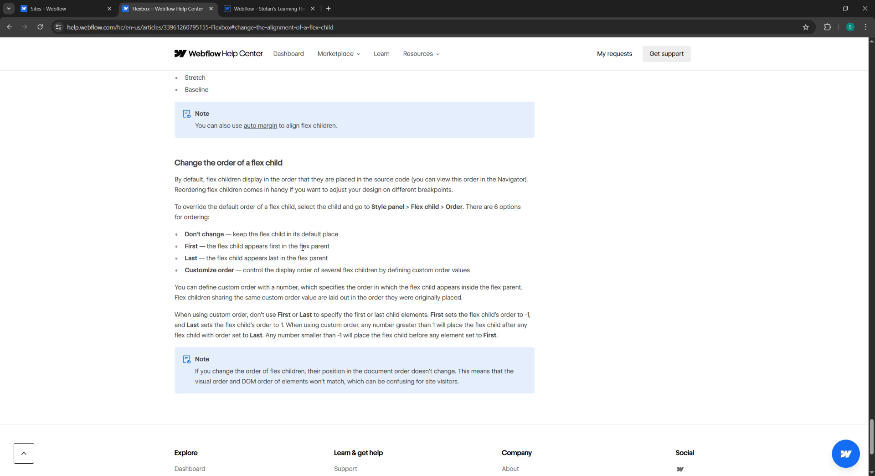
Step: In the Designer, select the red Div Block 2, open its alignment and order options, and set its order to First
click(267, 9)
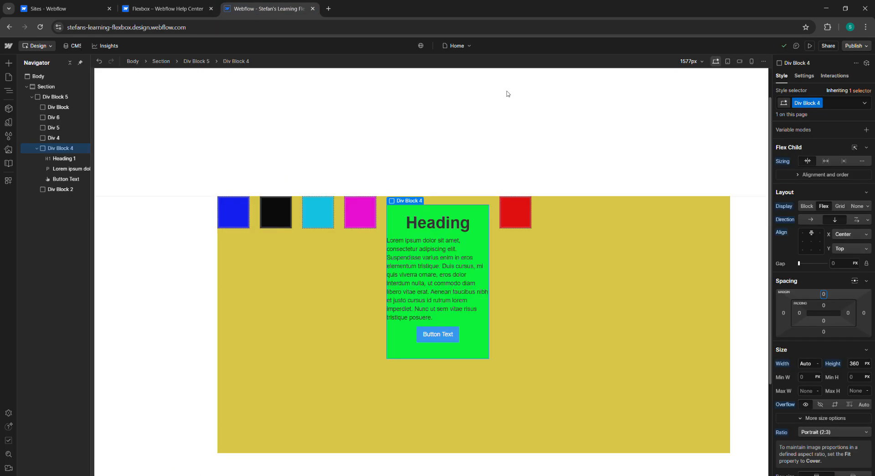
click(521, 216)
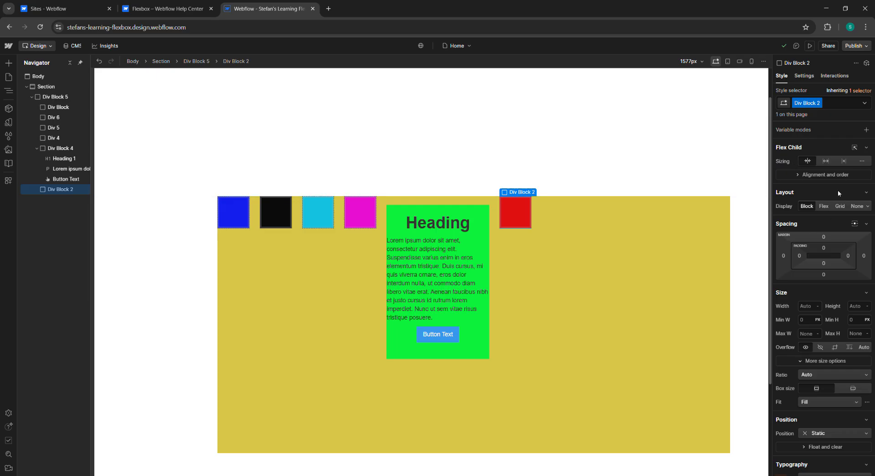
click(812, 180)
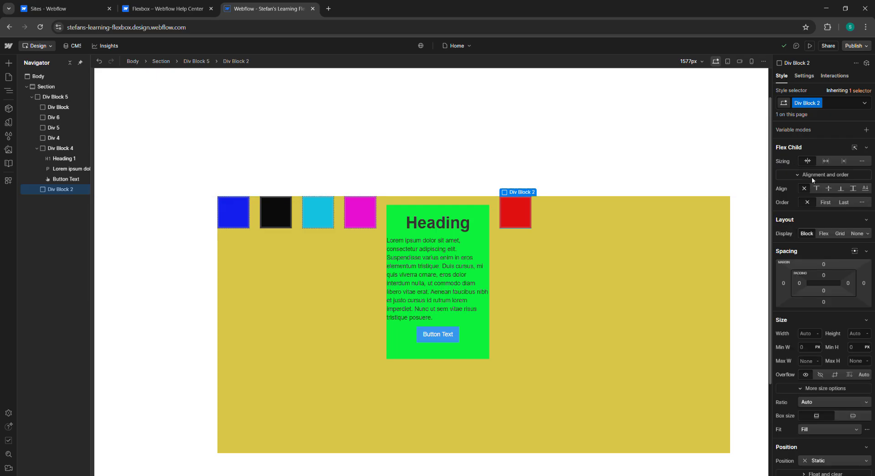
click(829, 203)
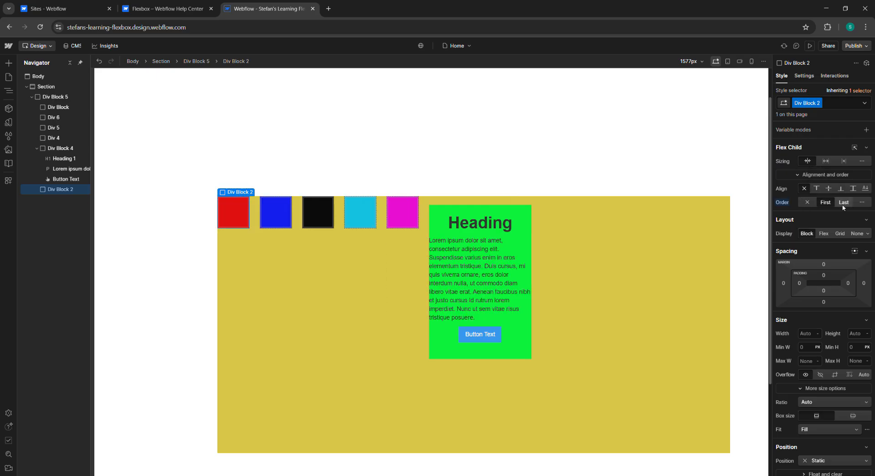
click(844, 203)
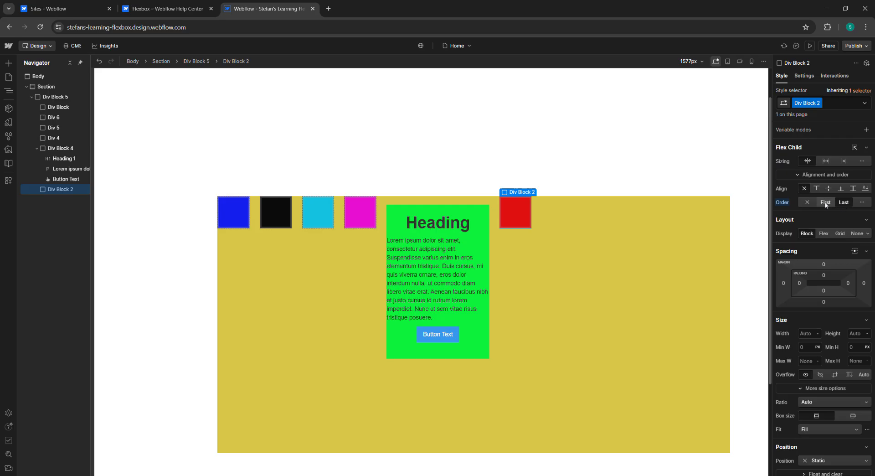
click(826, 203)
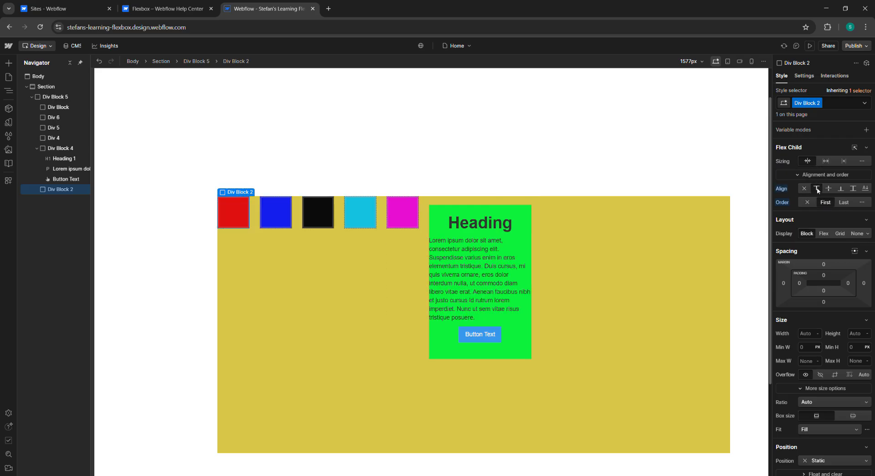
Step: Cycle Div Block 2's flex child alignment through Center, Top, Bottom and Stretch, ending on Baseline
click(832, 187)
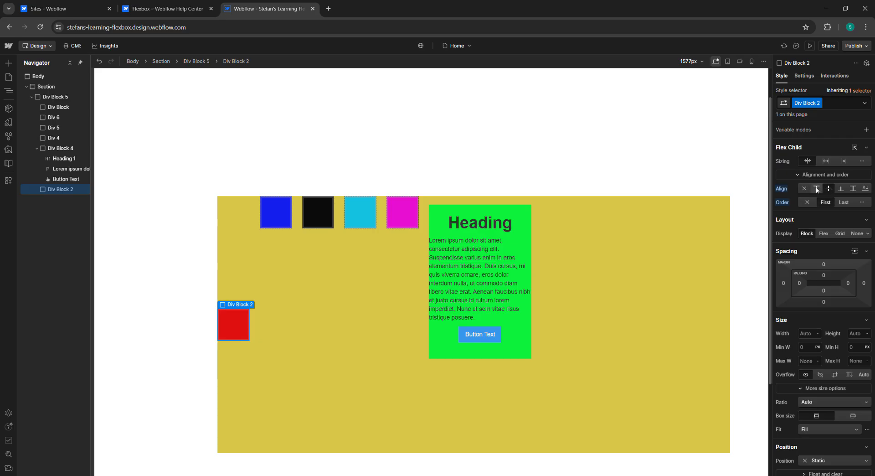
click(817, 187)
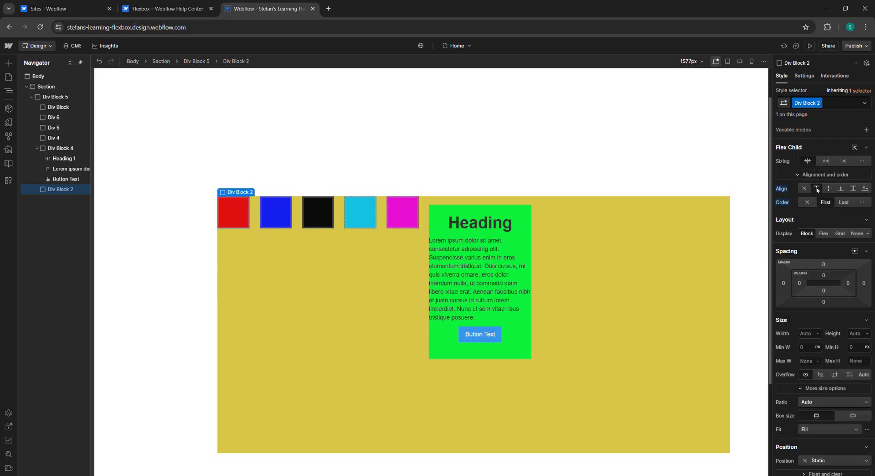
click(829, 188)
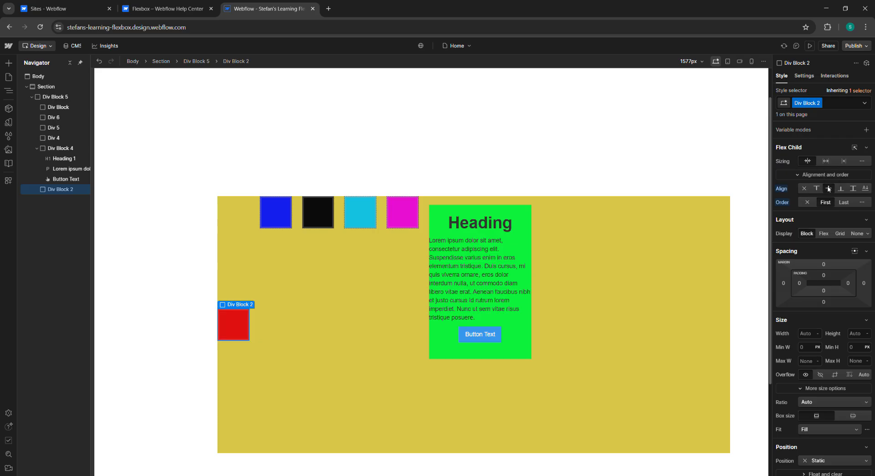
click(841, 189)
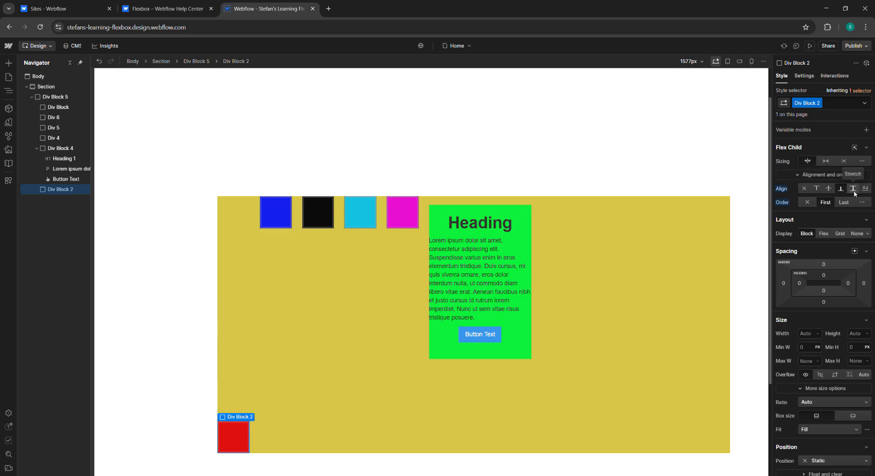
click(854, 188)
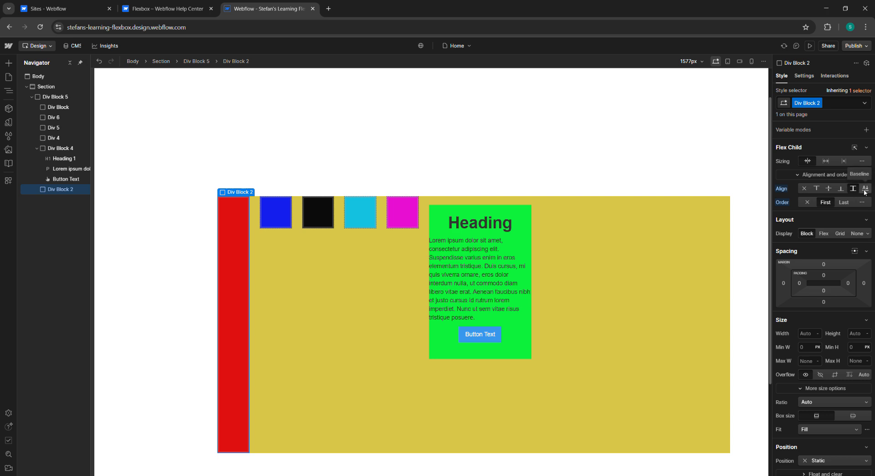
click(865, 192)
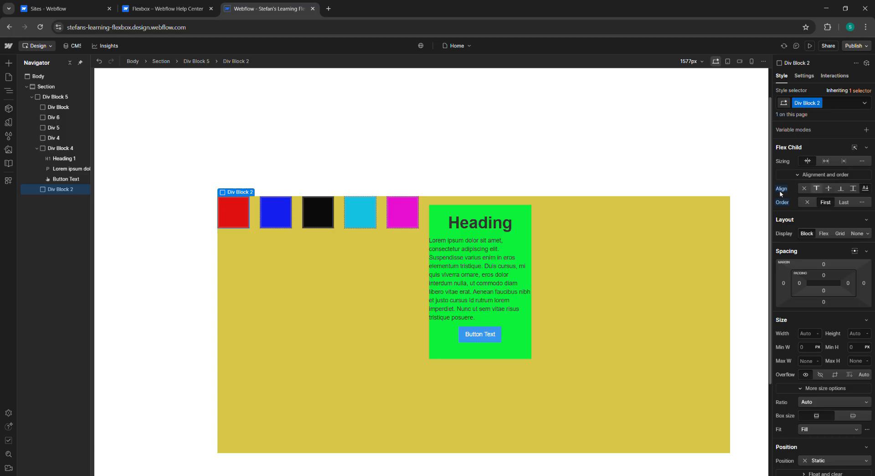
Step: Return to the help article and highlight the custom order explanation and the note below it
click(192, 6)
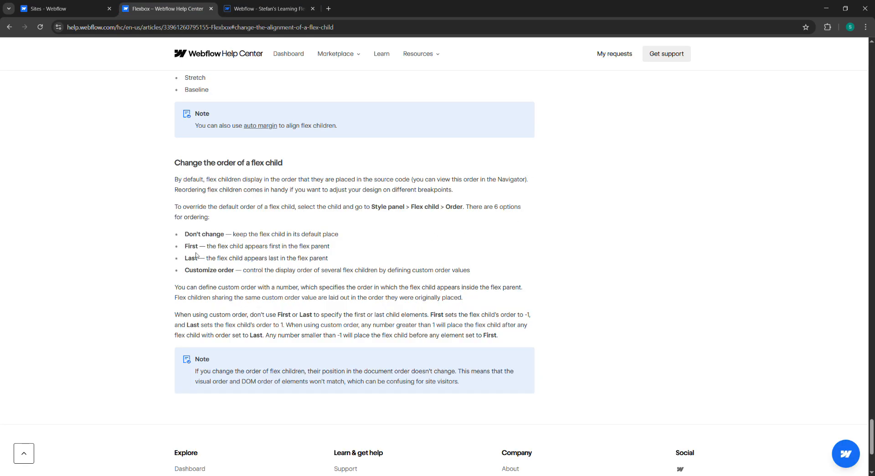
drag(216, 269, 393, 279)
click(394, 279)
scroll(177, 285, down, 1)
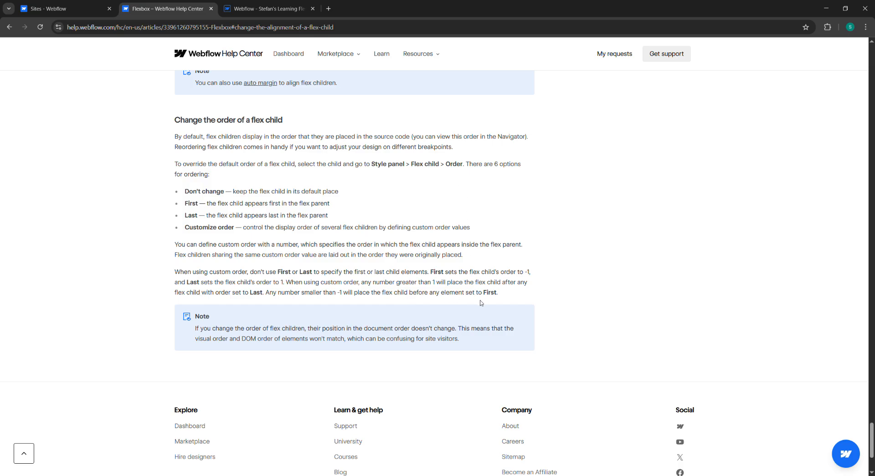
scroll(339, 310, down, 1)
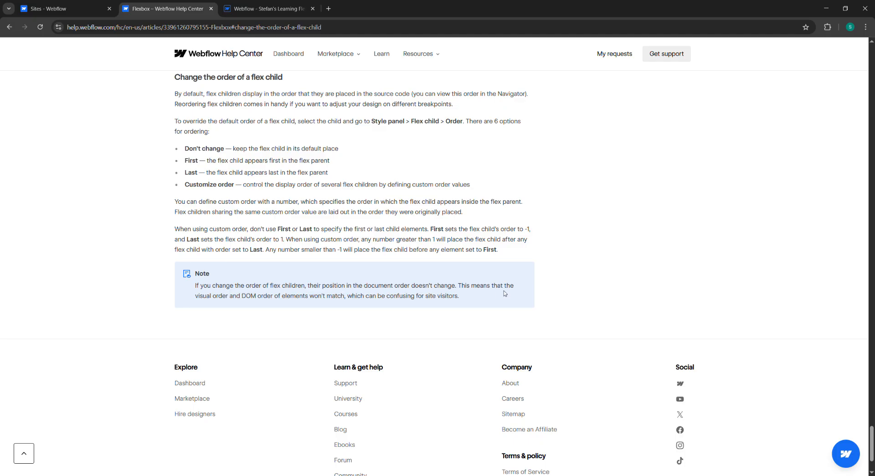
double_click(247, 299)
click(259, 299)
drag(257, 300, 245, 301)
click(292, 303)
scroll(319, 273, up, 1)
drag(180, 267, 289, 293)
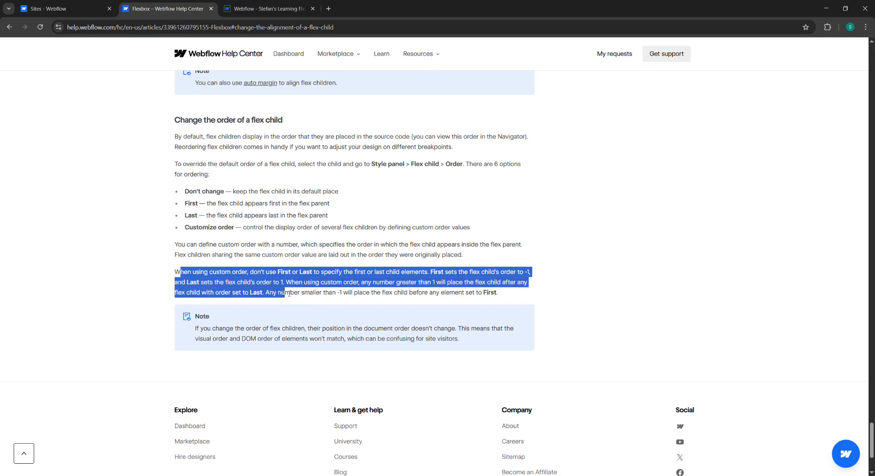
Step: Back in the Designer, give the red Div Block 2 a custom order of 1
click(268, 9)
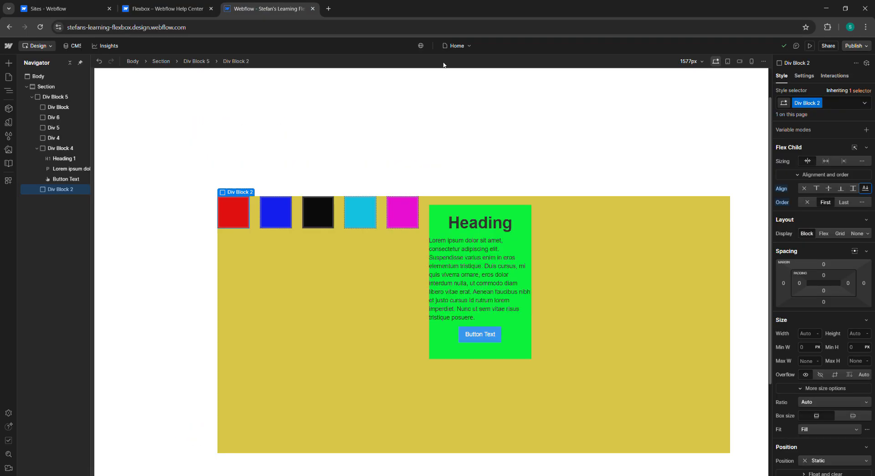
click(863, 203)
click(864, 215)
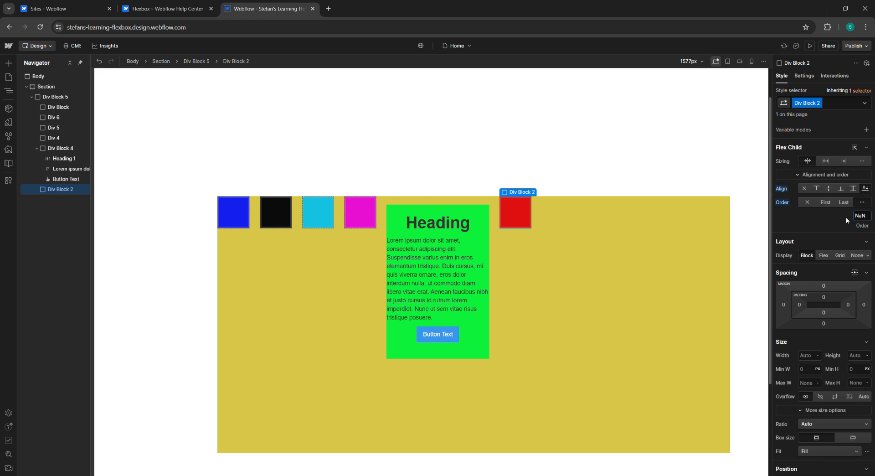
key(Return)
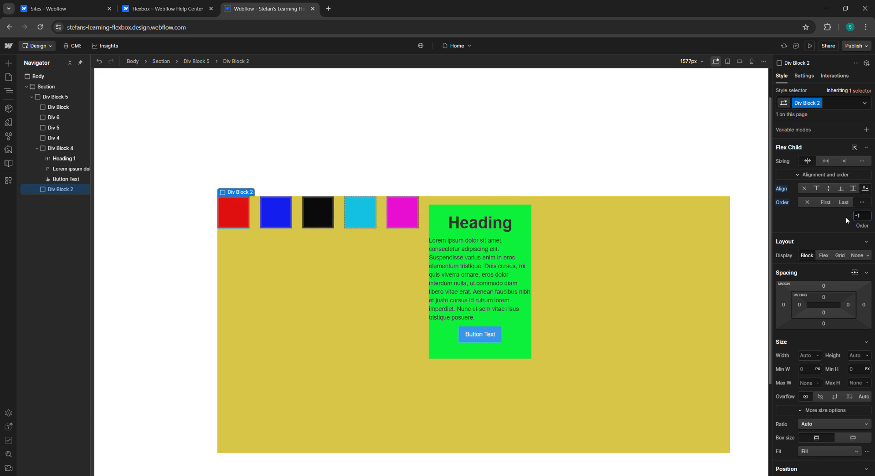
key(BackSpace)
key(BackSpace)
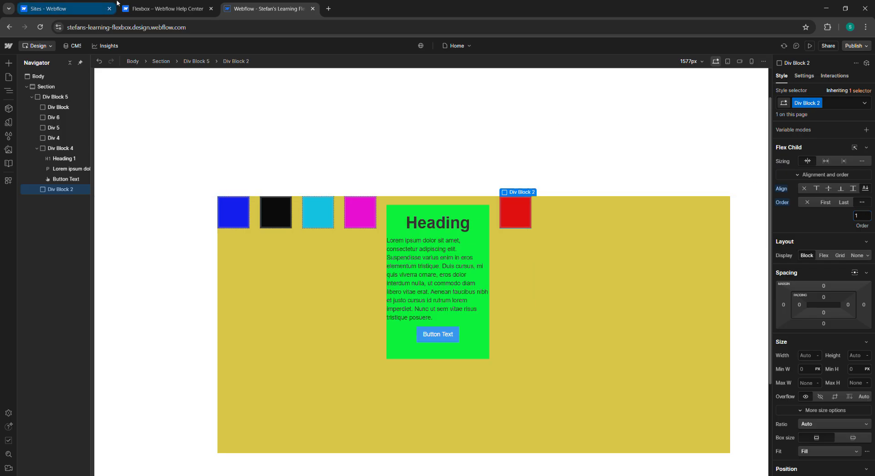
Step: Recheck the help article, then give the magenta Div 4 a custom order of -1
click(147, 5)
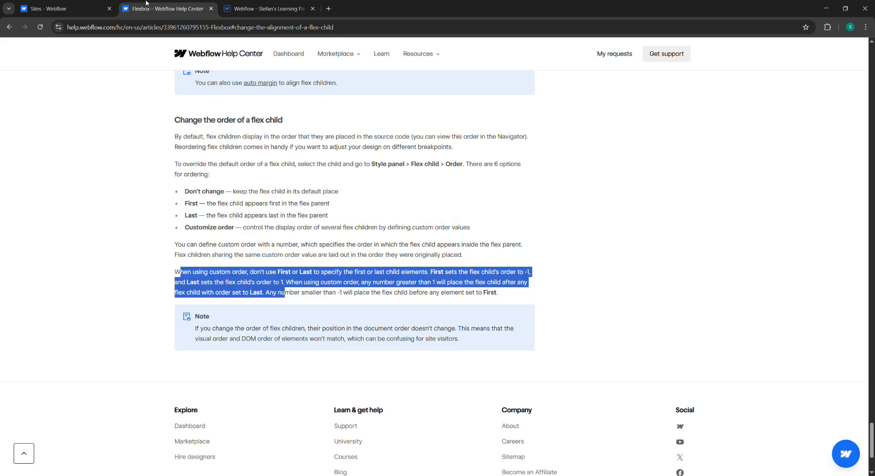
click(250, 8)
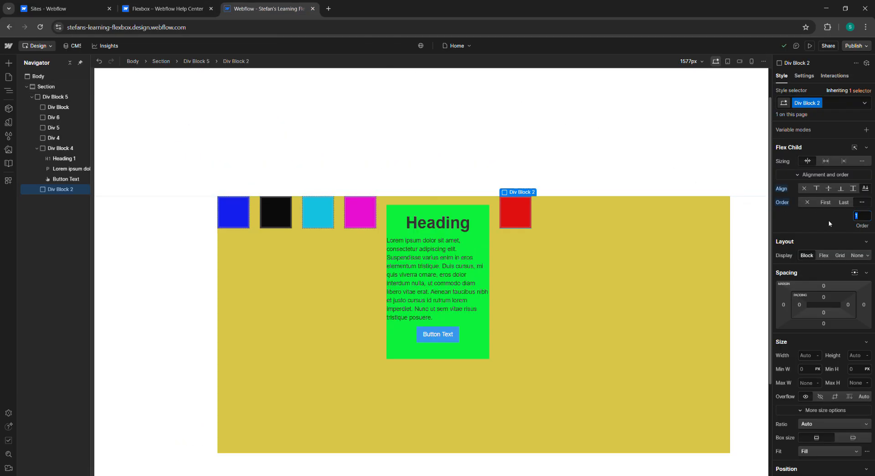
click(360, 212)
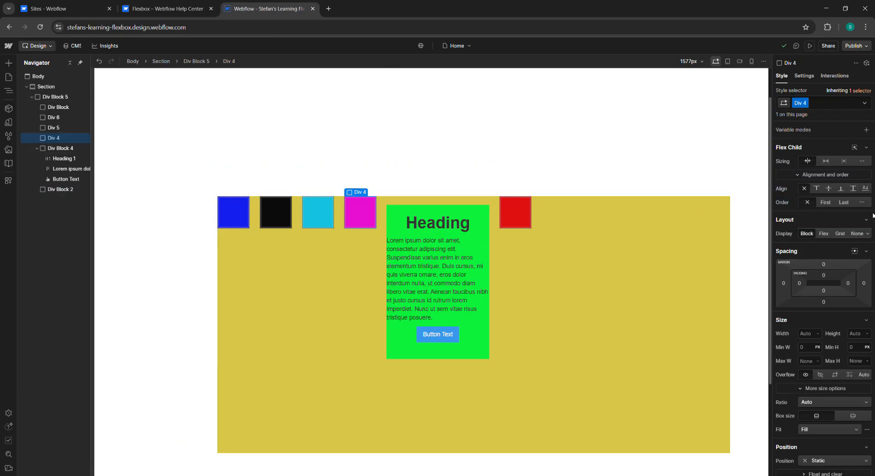
click(861, 203)
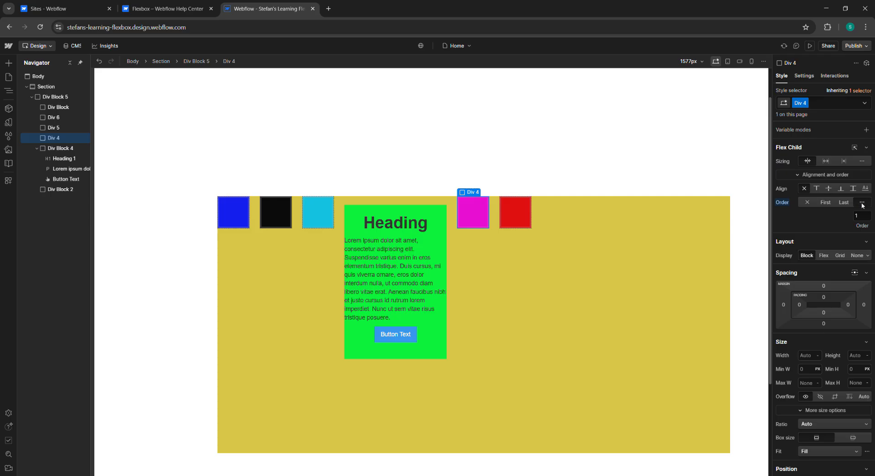
text(2)
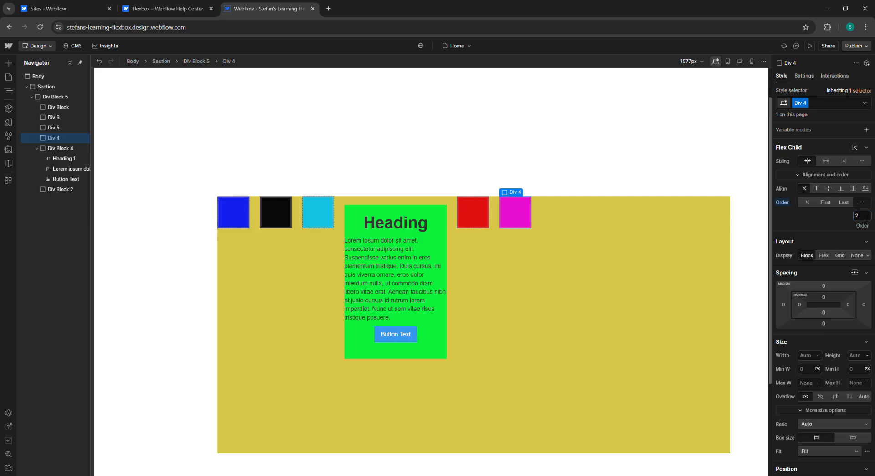
key(BackSpace)
text(-1)
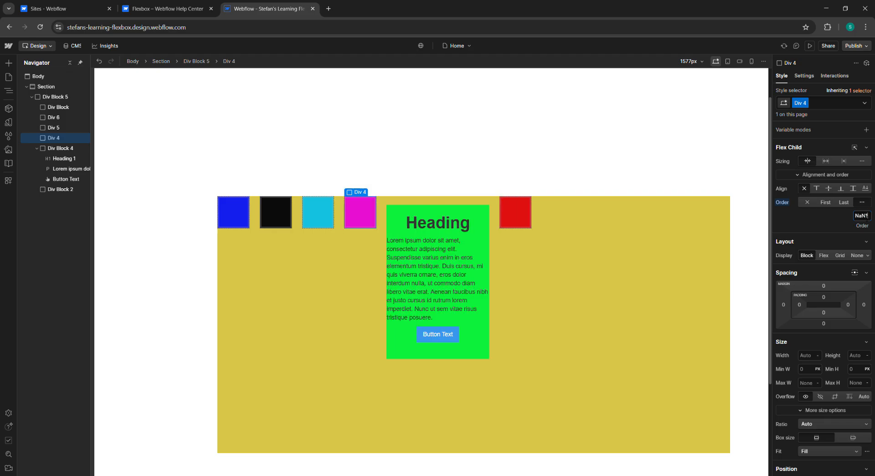
key(BackSpace)
key(BackSpace)
key(BackSpace)
key(BackSpace)
text(-1)
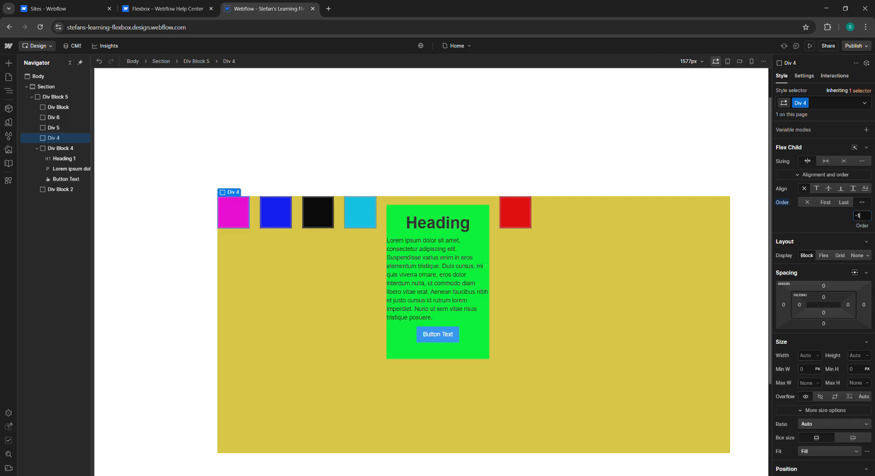
Step: Delete the red Div Block 2 from the flex container
click(524, 226)
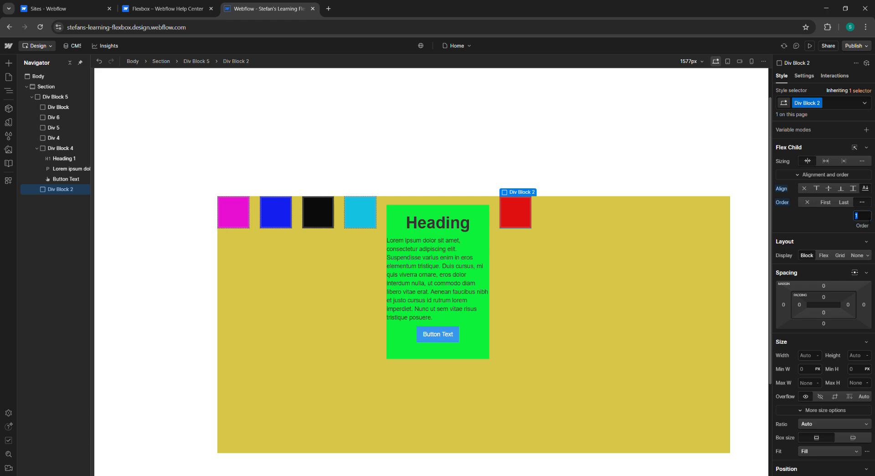
key(Escape)
key(Delete)
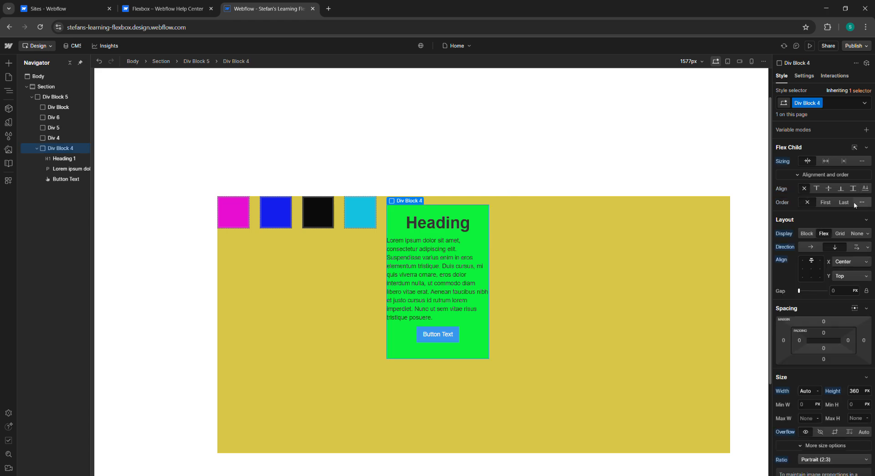
Step: Give the green Div Block 4 a custom order of -2
click(857, 204)
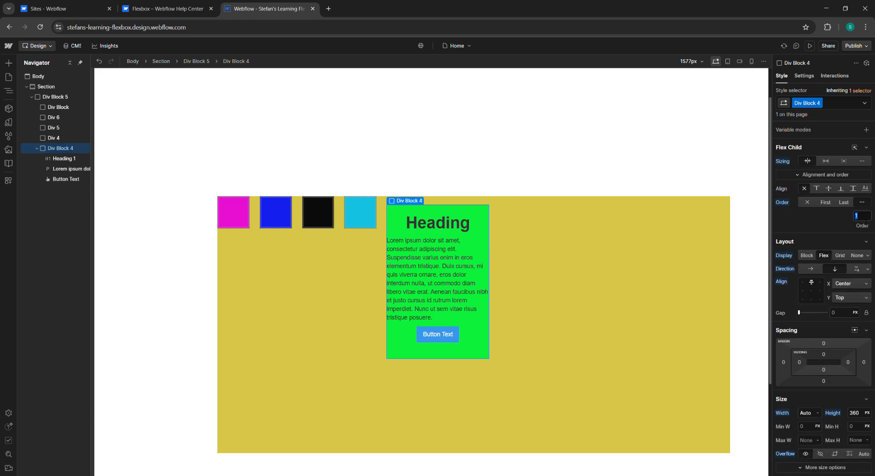
text(-2)
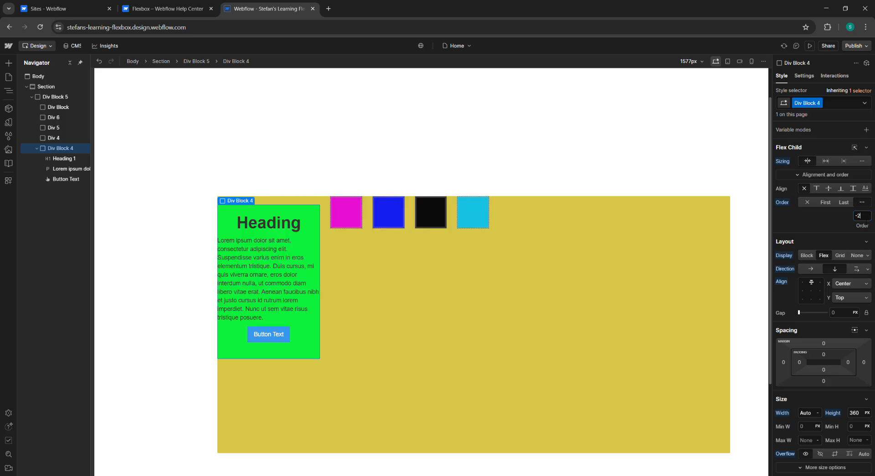
scroll(372, 222, down, 3)
scroll(373, 221, up, 3)
Step: Clear the magenta Div 4's order, then set its custom order to -3
click(348, 212)
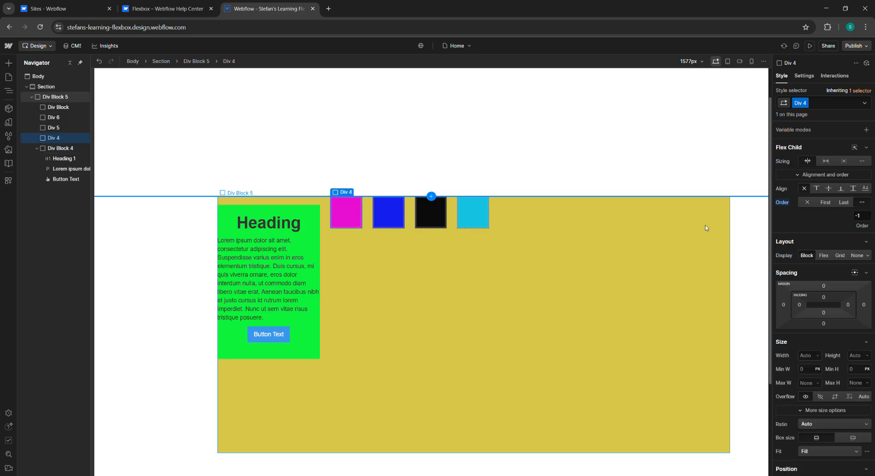
key(BackSpace)
key(Return)
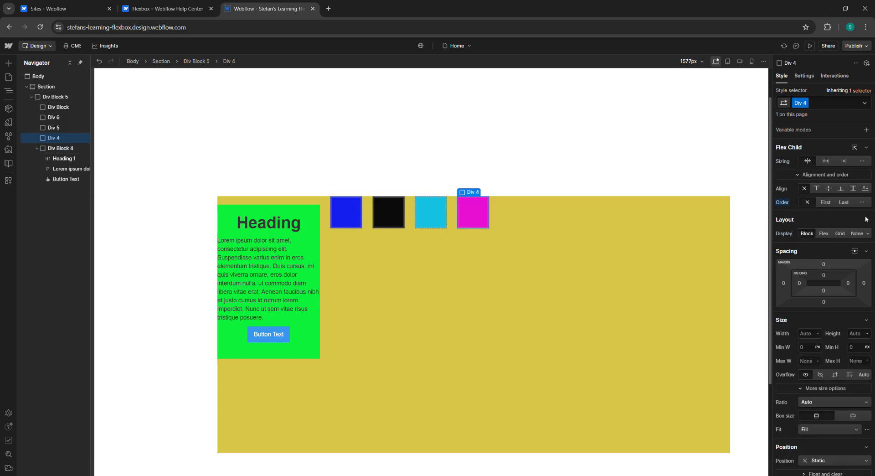
click(861, 202)
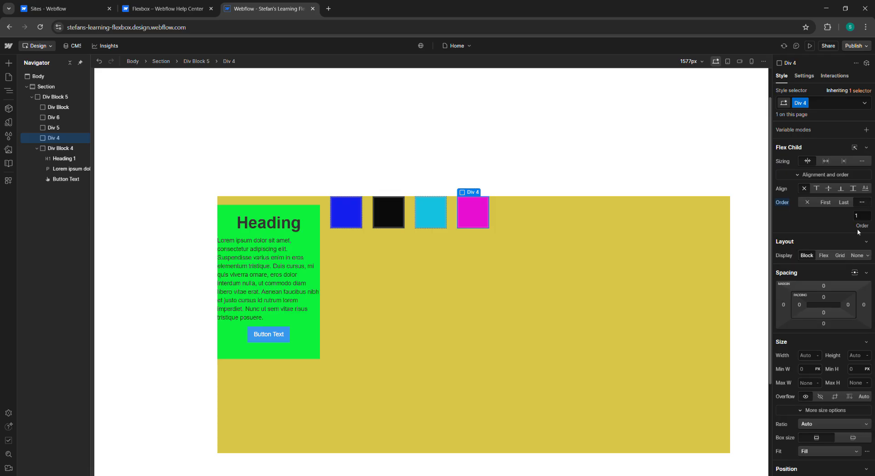
key(BackSpace)
text(-)
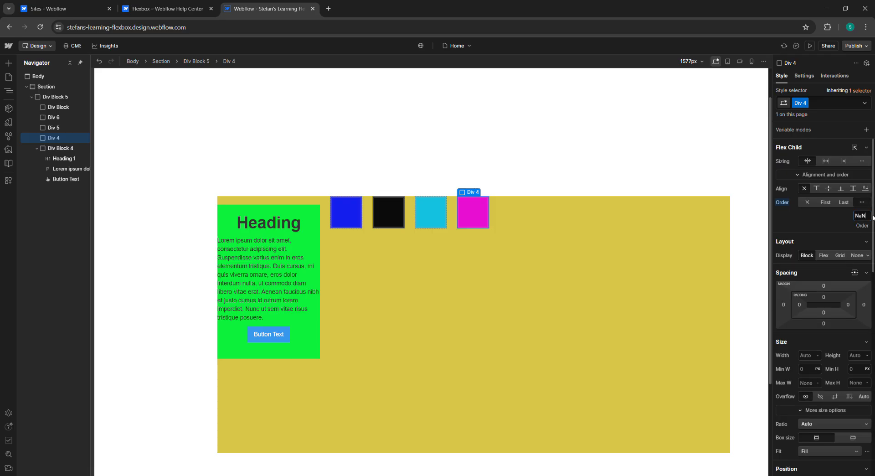
key(BackSpace)
key(BackSpace)
key(BackSpace)
text(-3)
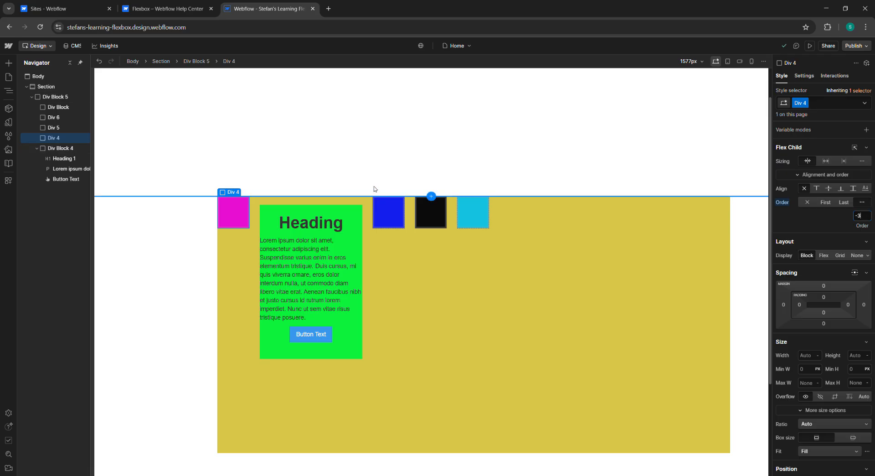
Step: Browse the children of Div Block 5 and delete the black Div 6
click(60, 107)
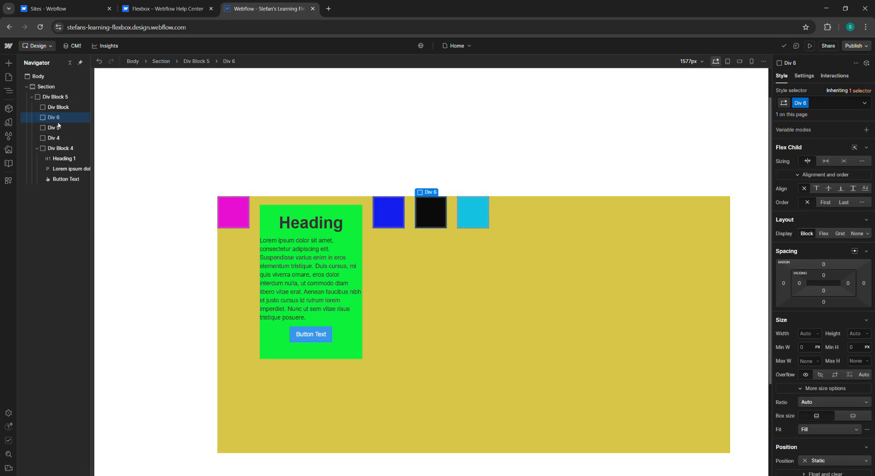
click(57, 137)
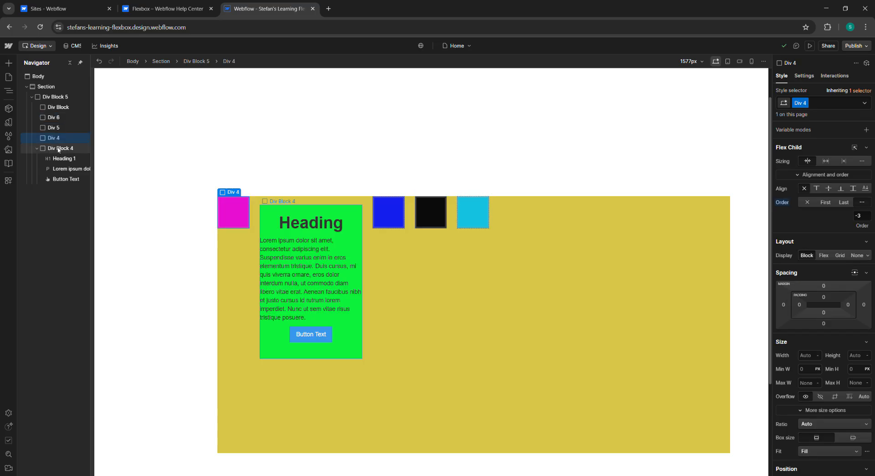
click(58, 148)
click(58, 128)
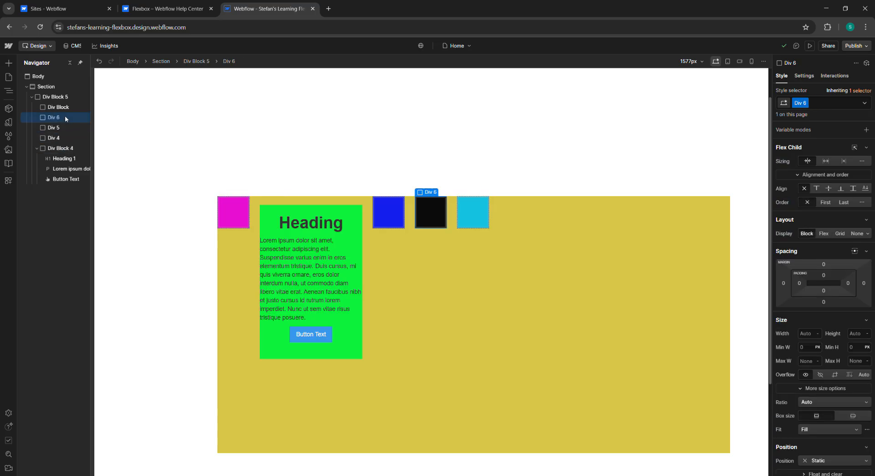
click(59, 109)
click(66, 119)
key(Delete)
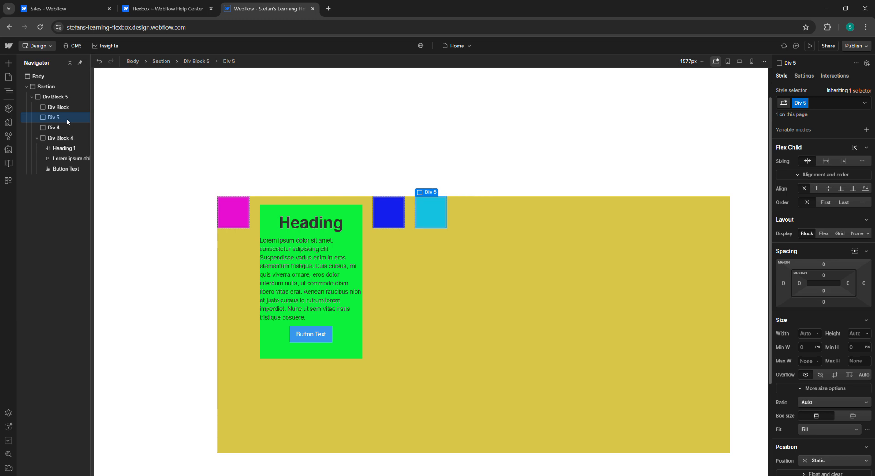
Step: Align Div Block 5's children with space between horizontally and centered vertically
click(57, 97)
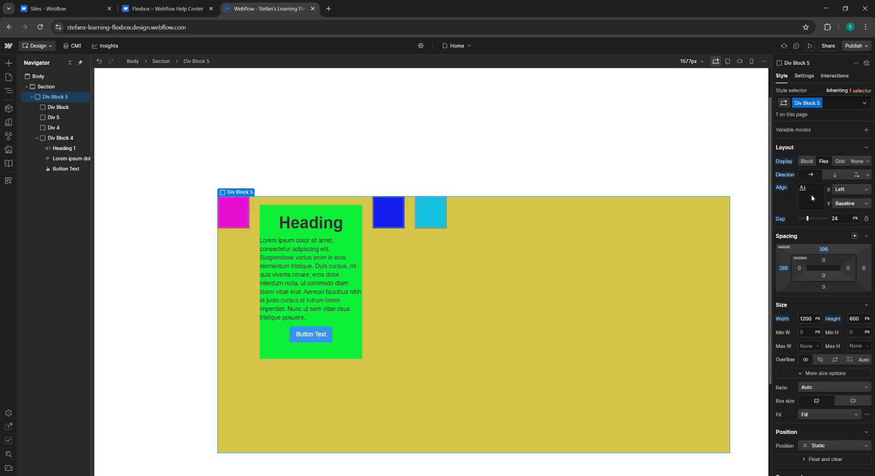
click(811, 196)
double_click(811, 197)
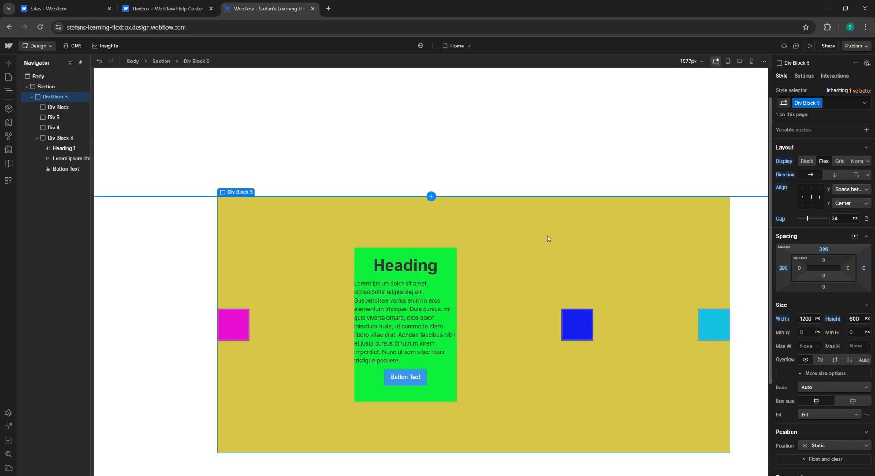
scroll(492, 281, up, 1)
scroll(656, 290, down, 2)
scroll(620, 286, down, 3)
scroll(584, 284, up, 4)
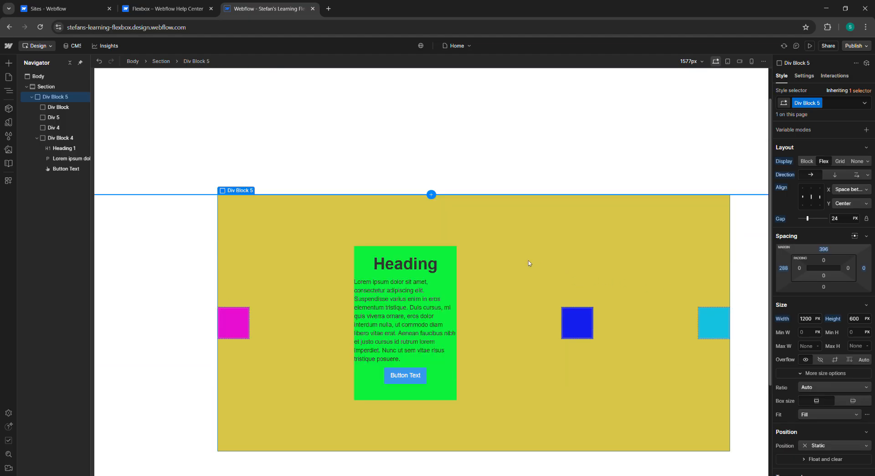